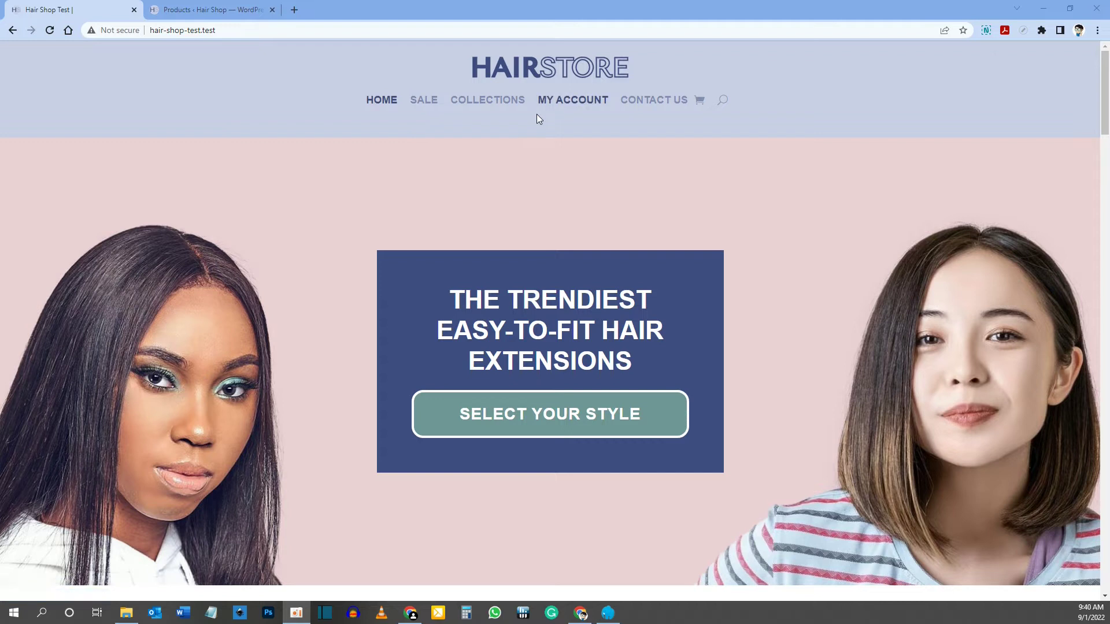
Switch to the Hair Shop admin site, open the Divi Theme Builder and start building a global header for the Default Website Template
left_click(212, 12)
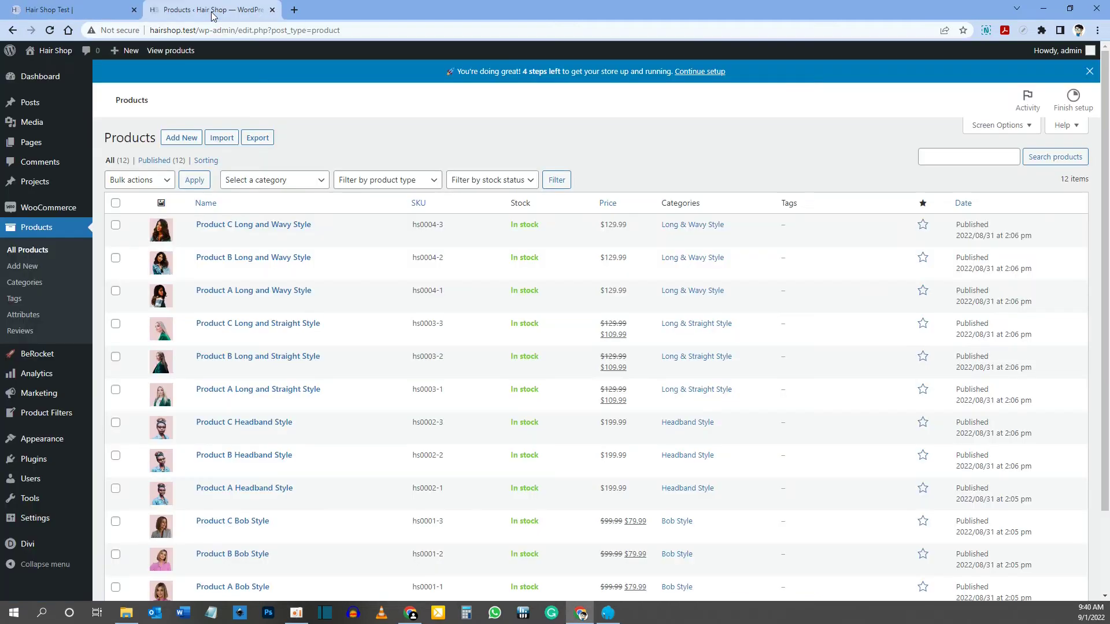
scroll(471, 222, "down", 2)
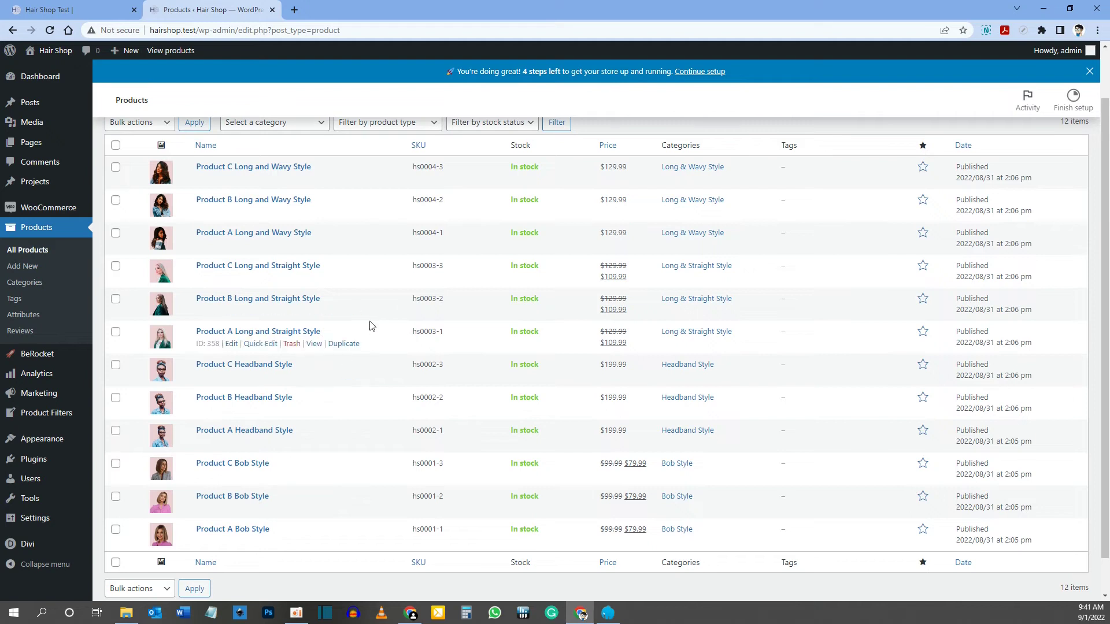
scroll(372, 325, "down", 1)
scroll(369, 368, "up", 1)
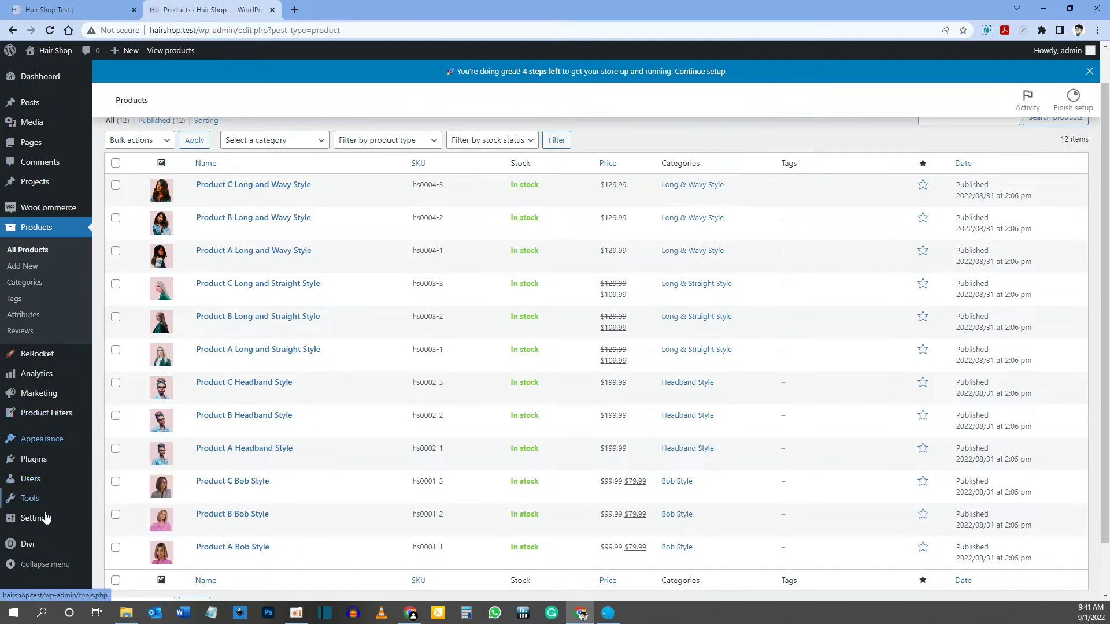
mouse_move(26, 548)
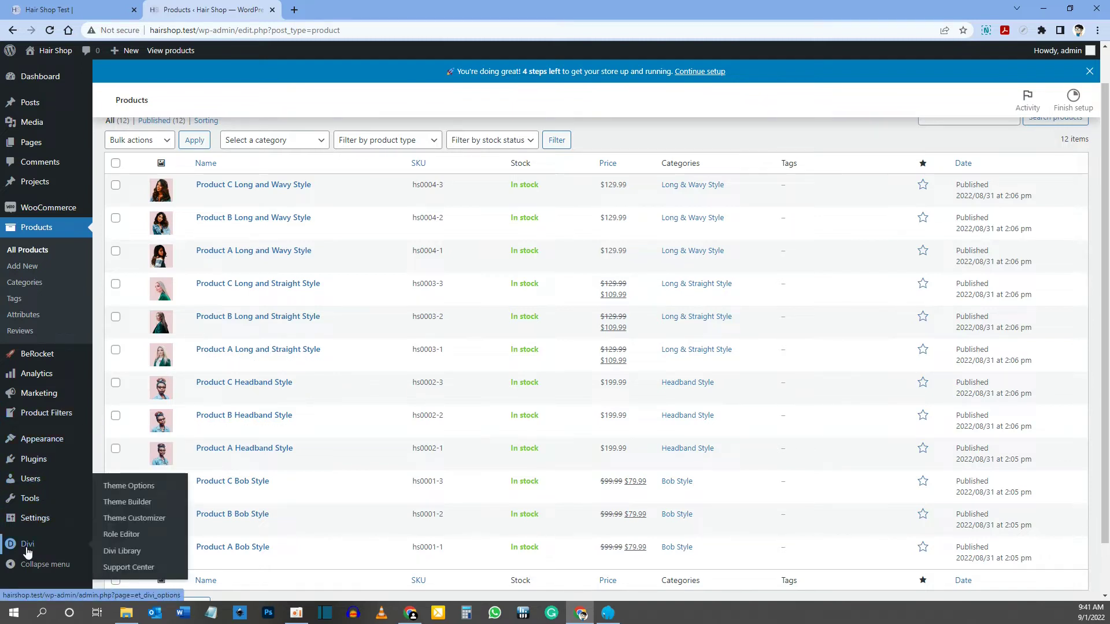
left_click(128, 506)
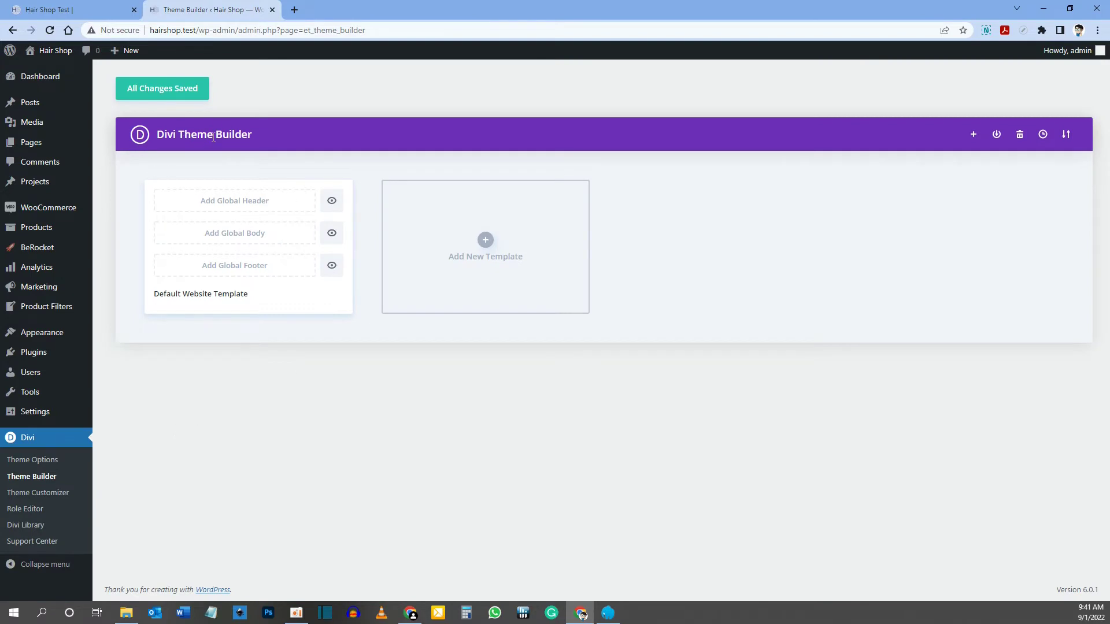
left_click(218, 206)
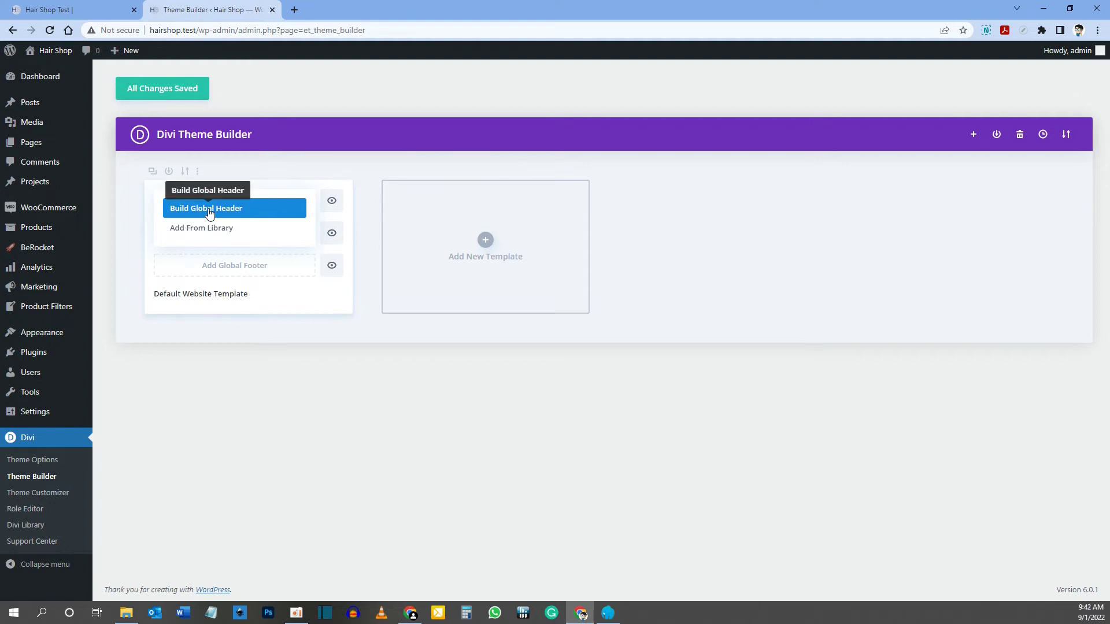
left_click(210, 213)
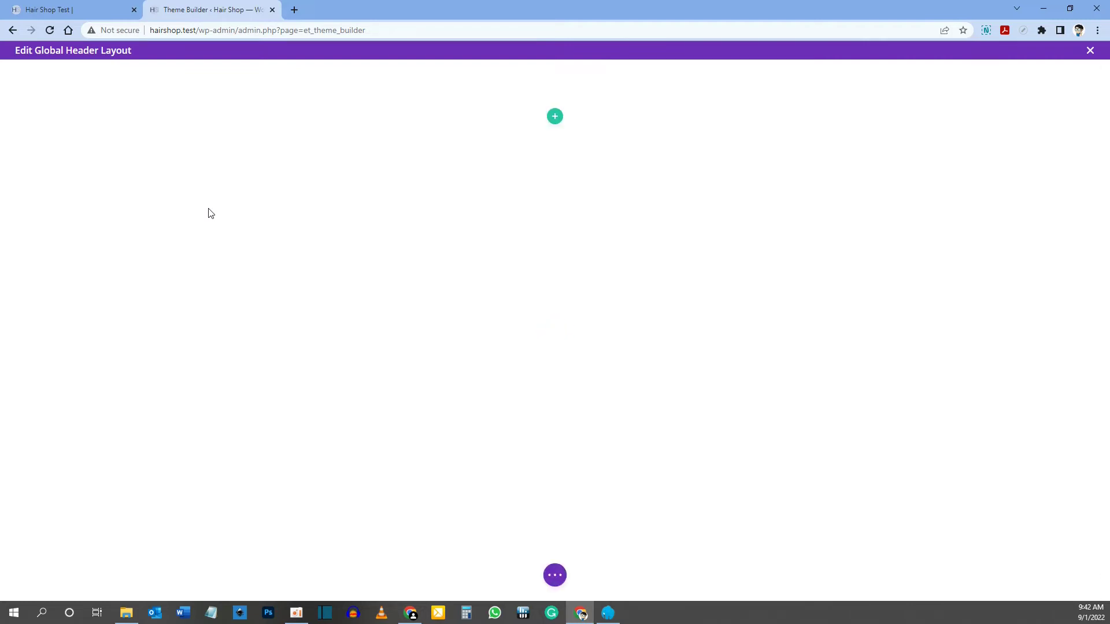
Compare with the finished store's header, then open the settings of the empty header section and dock them as a sidebar
left_click(71, 10)
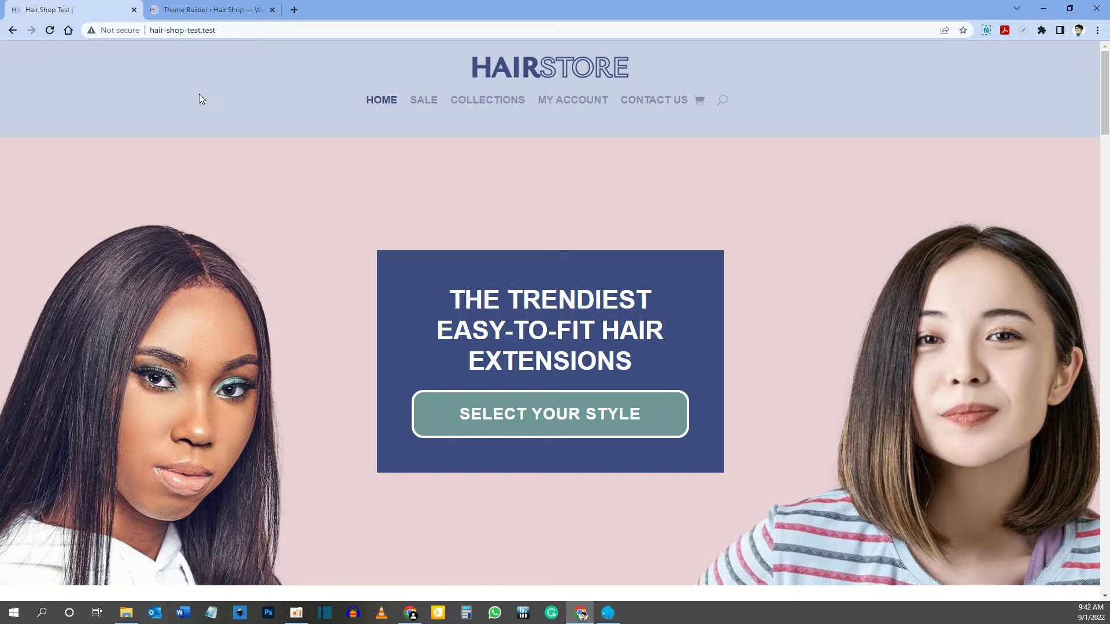
left_click(194, 13)
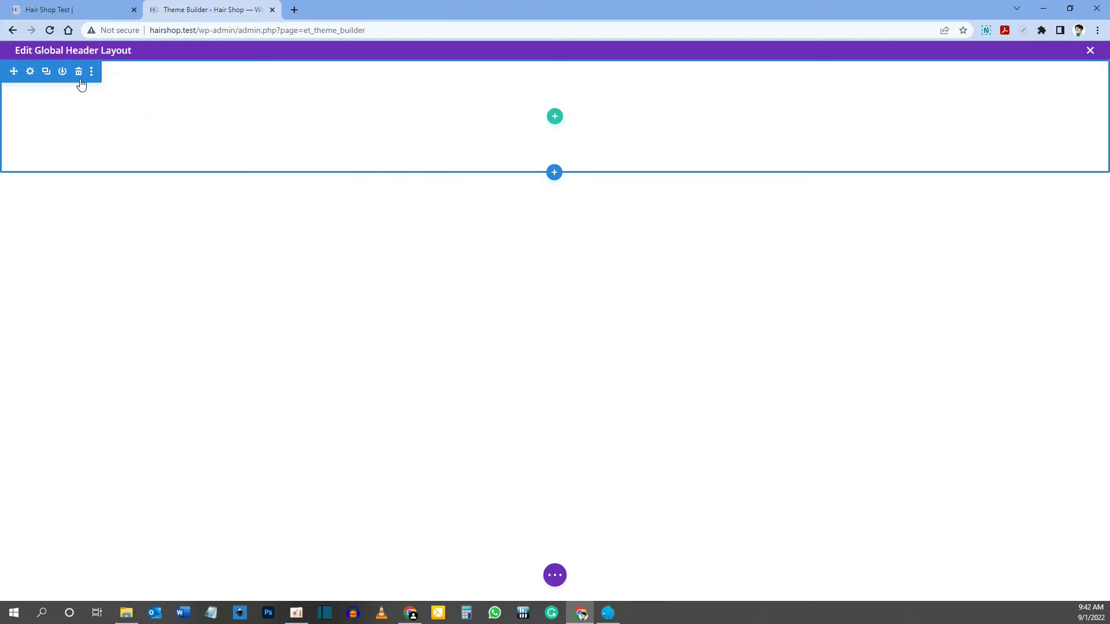
left_click_drag(14, 72, 89, 87)
left_click(30, 71)
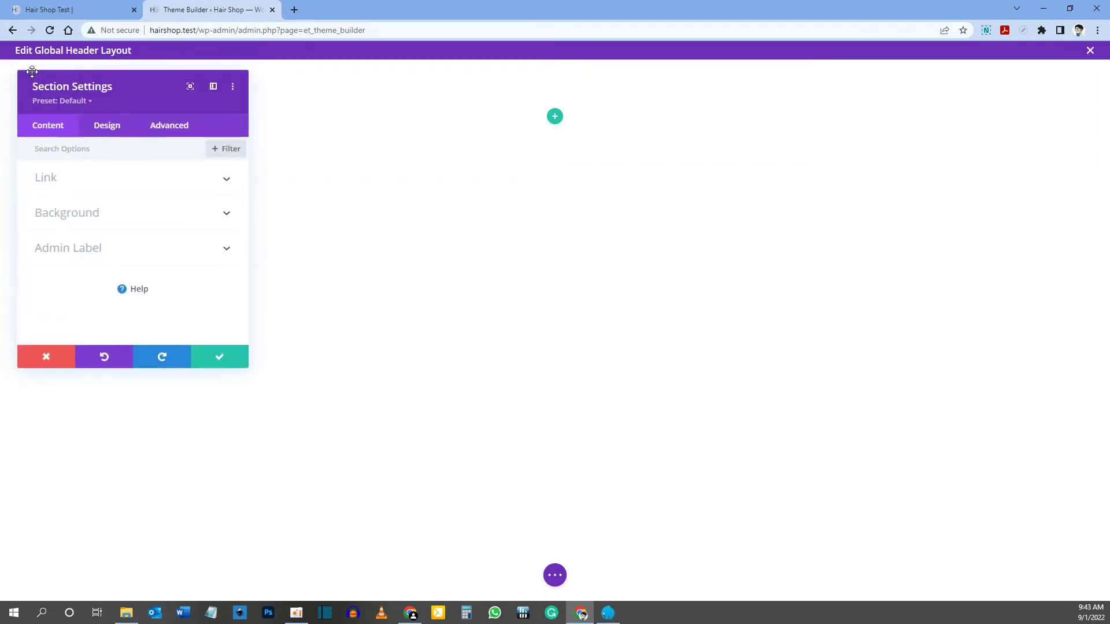
left_click_drag(146, 84, 587, 191)
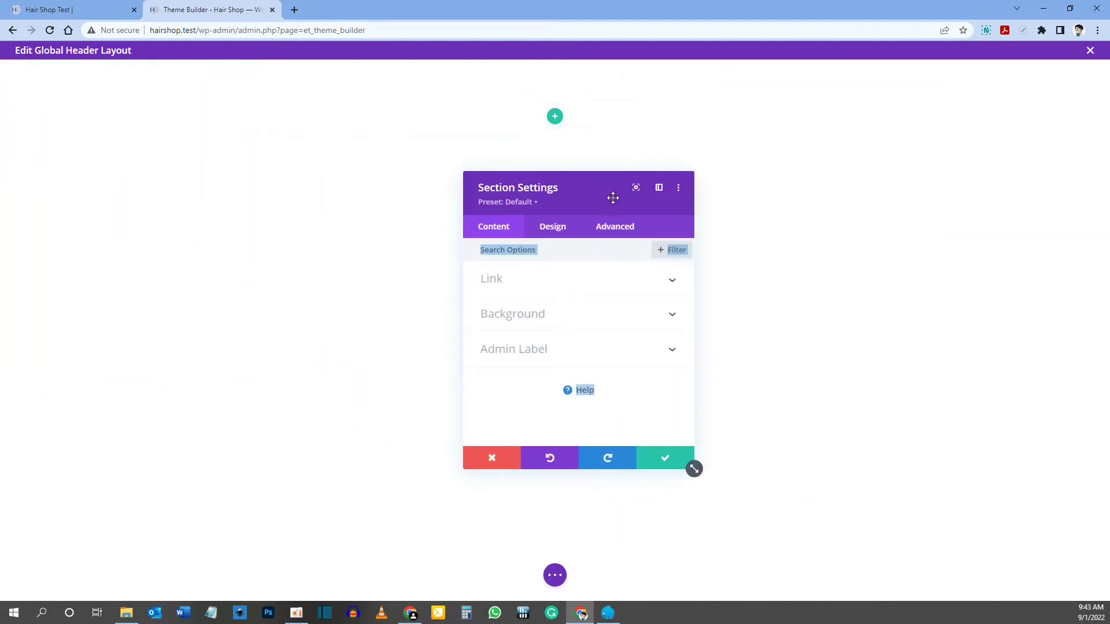
left_click(659, 189)
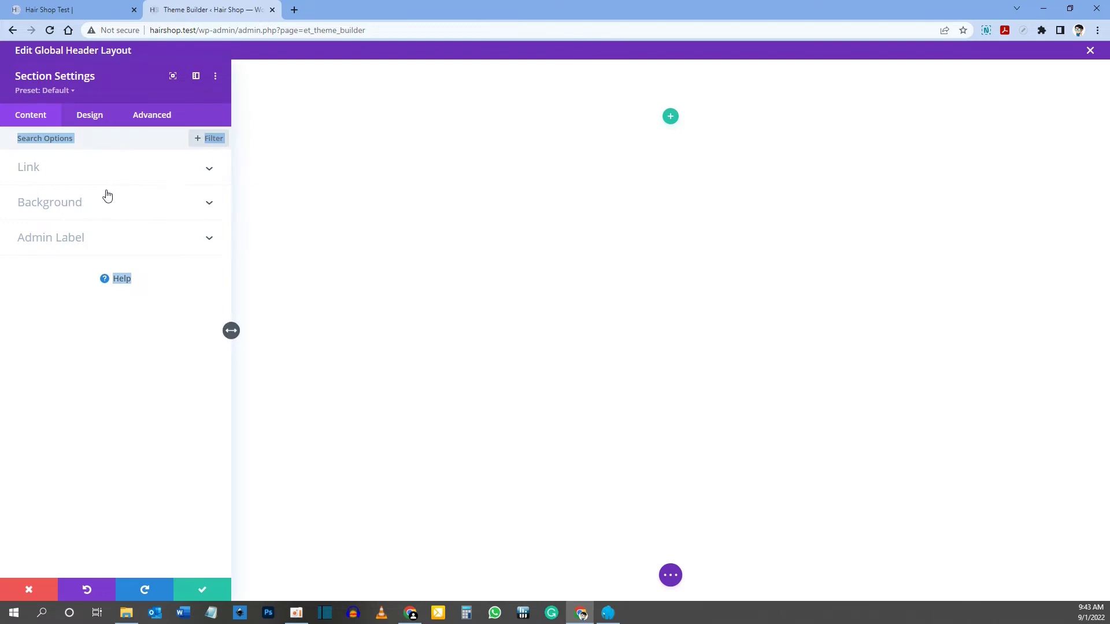
Explore the section's background options for gradient, image, video, pattern and mask, trying the default gradient and removing it
left_click(69, 207)
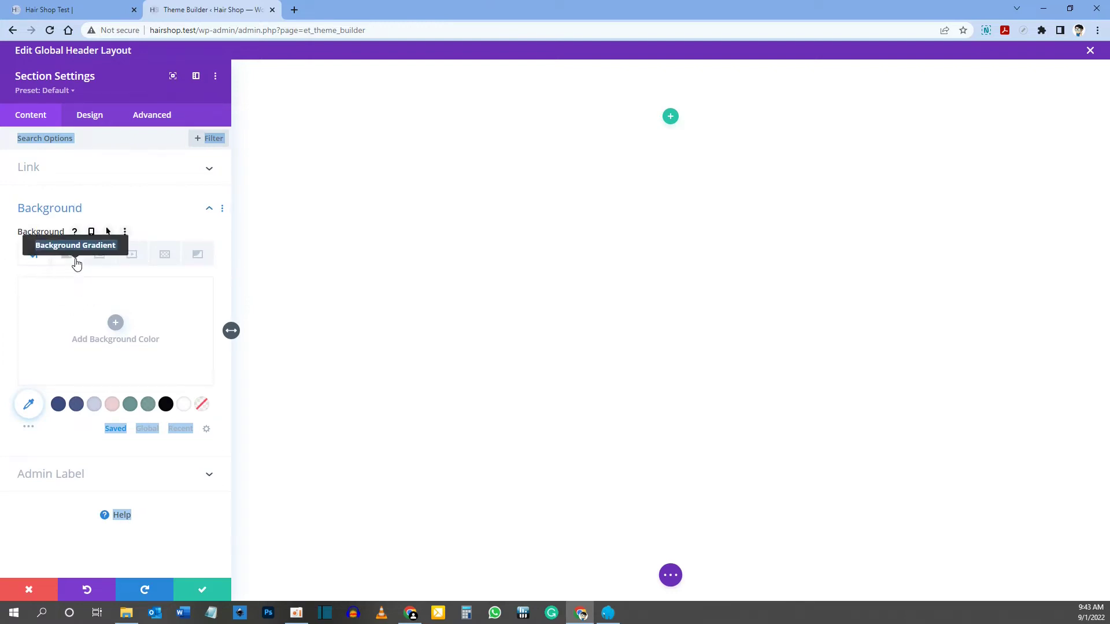
left_click(73, 262)
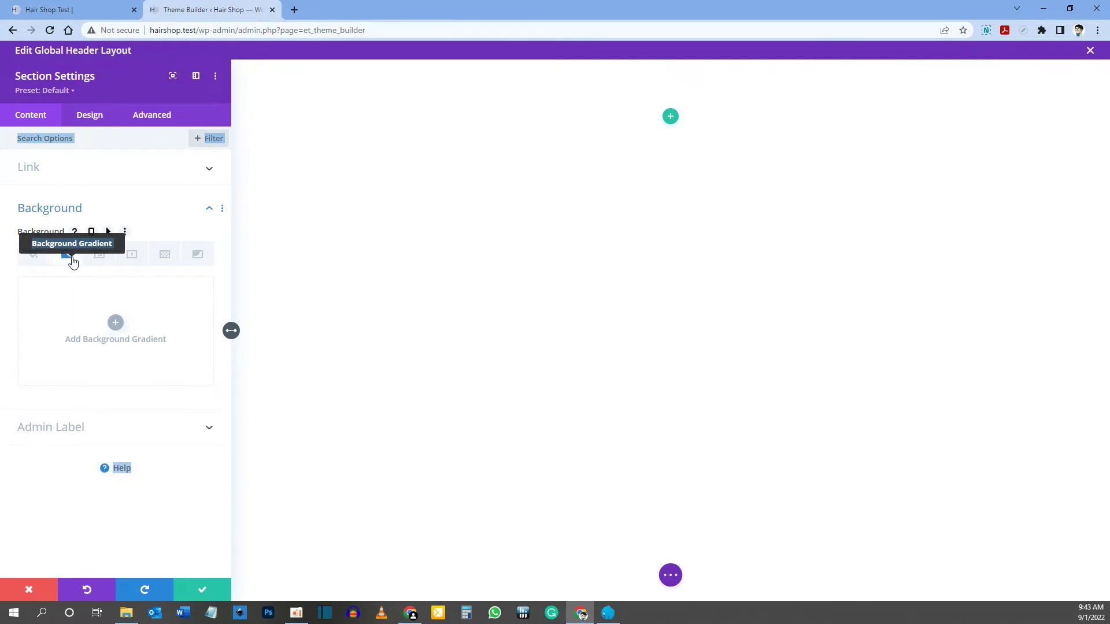
left_click(115, 324)
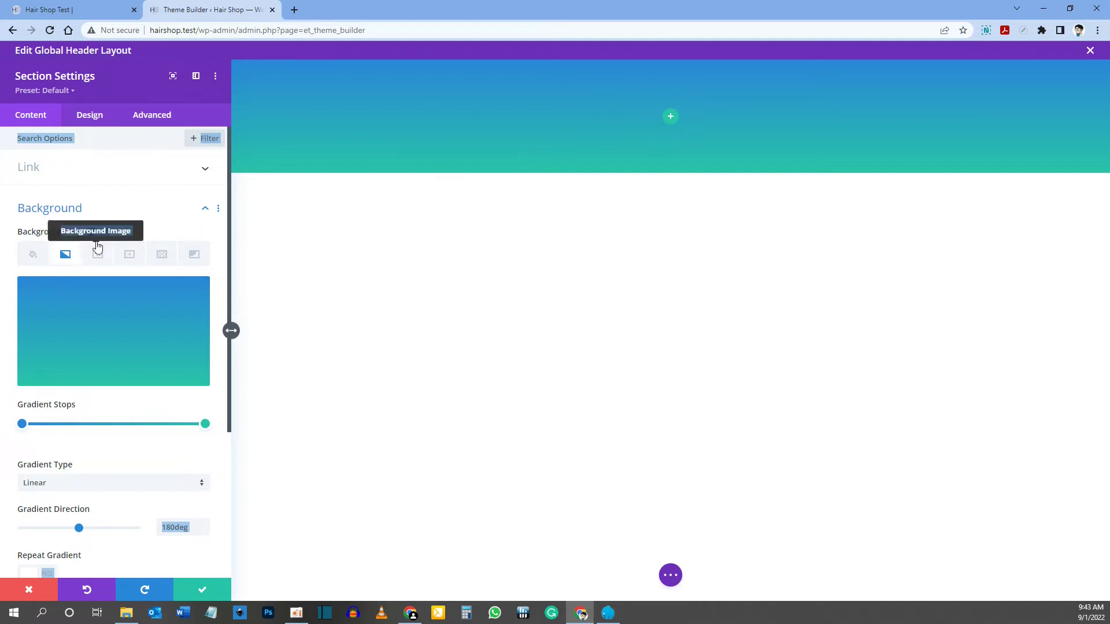
mouse_move(146, 302)
left_click(193, 297)
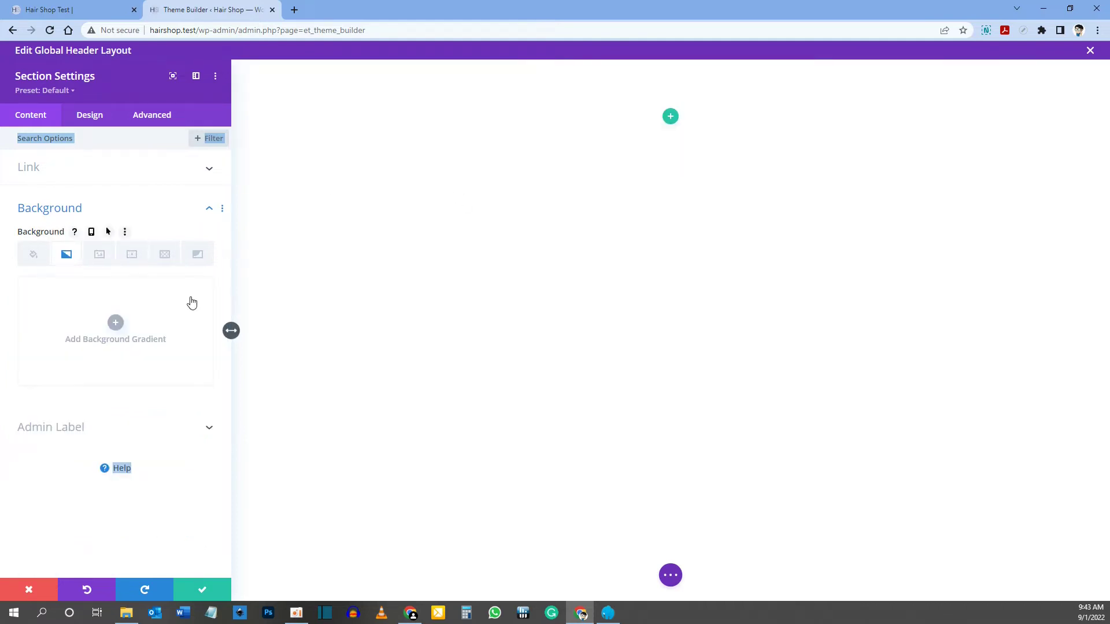
left_click(99, 256)
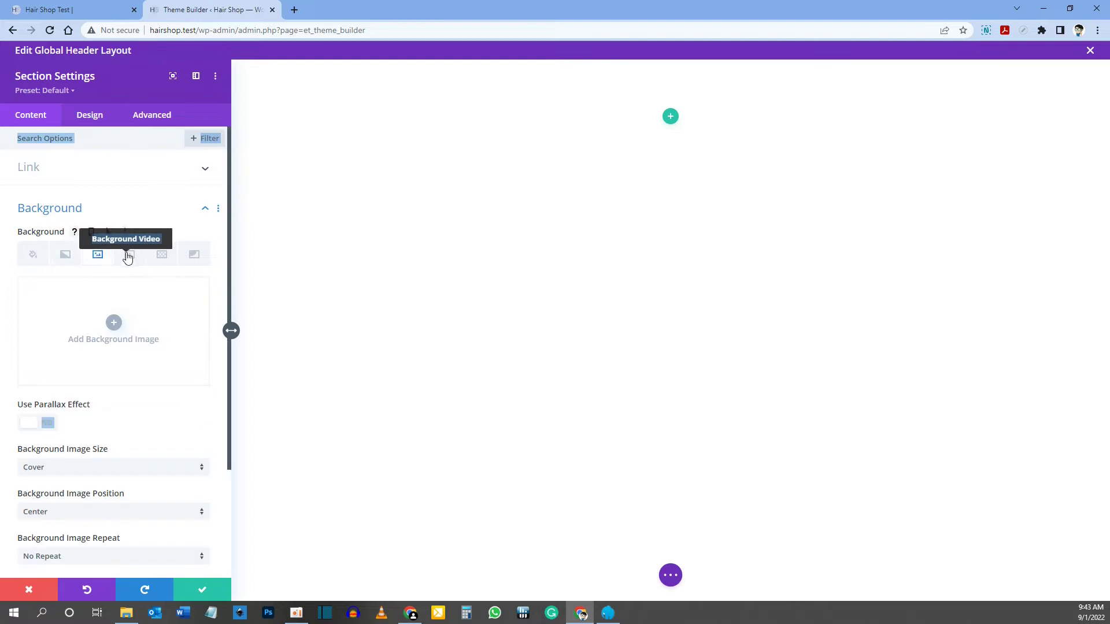
left_click(128, 256)
left_click(161, 255)
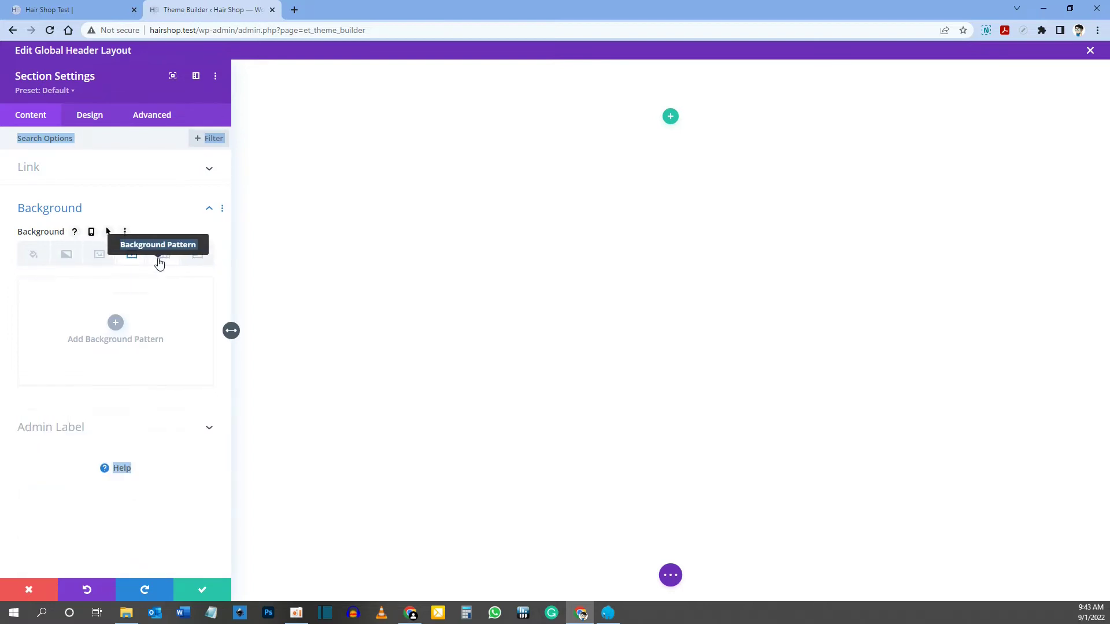
left_click(198, 254)
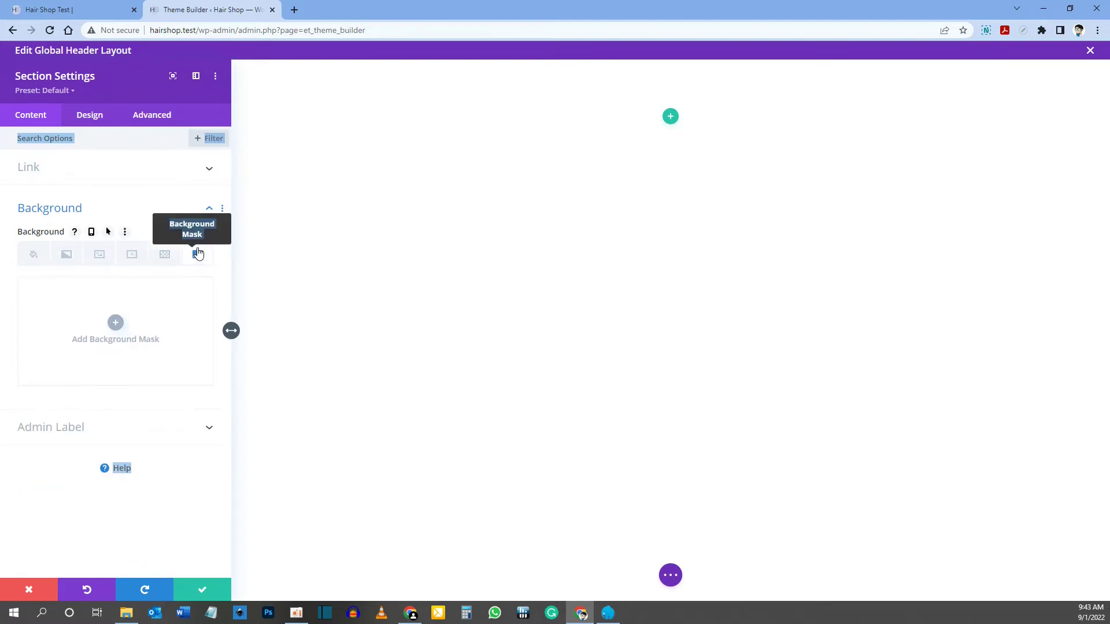
Set the header section's background colour to the saved light blue #c8cfe4 and save the section settings
left_click(70, 10)
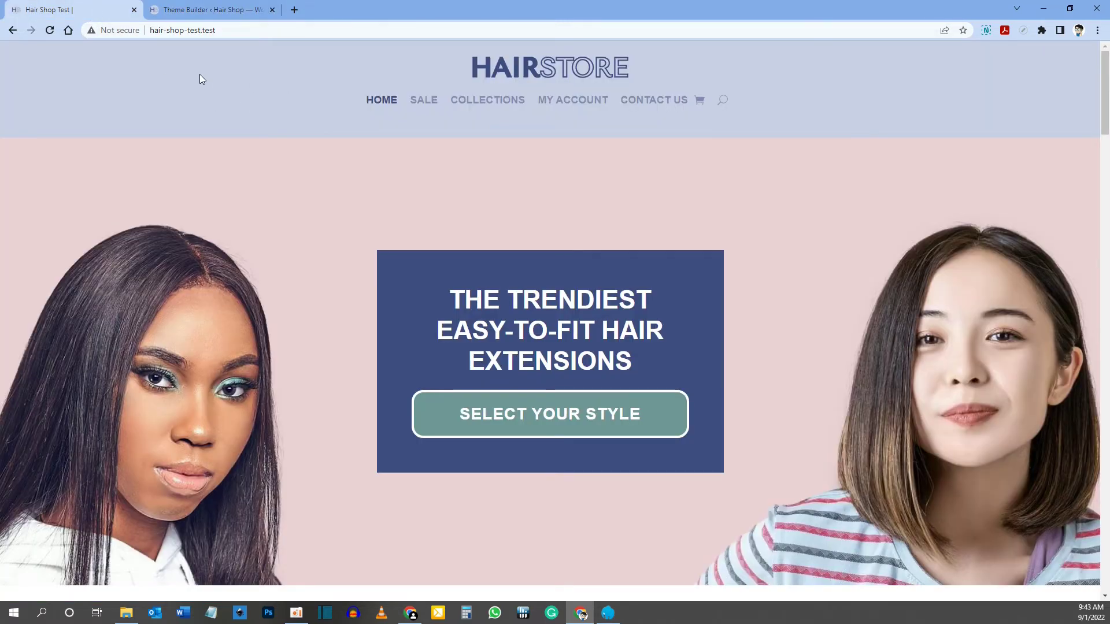
left_click(209, 9)
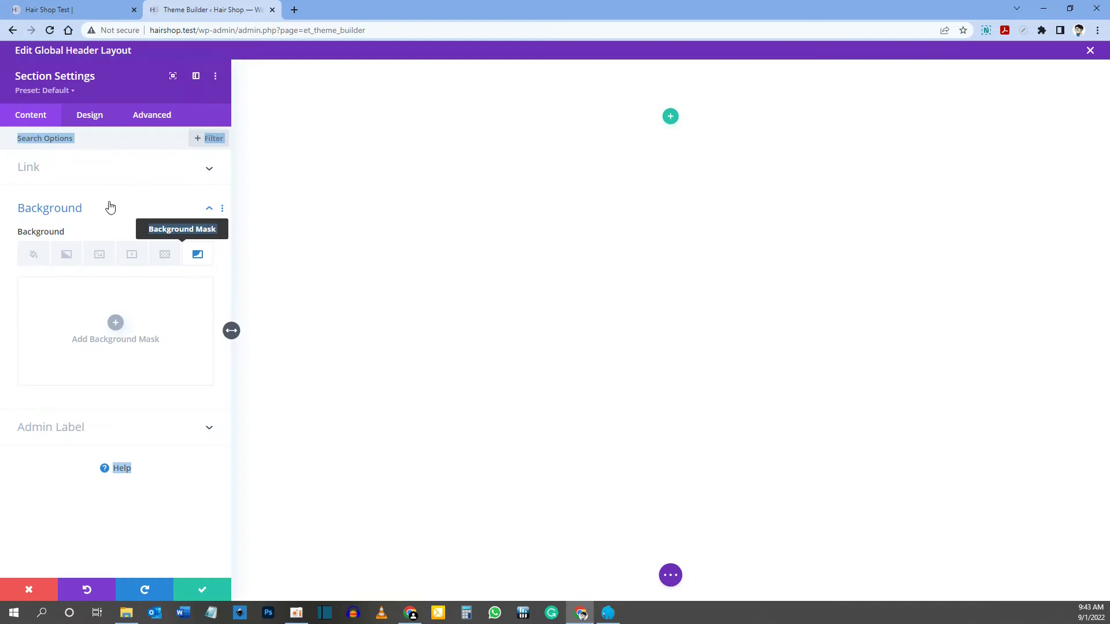
left_click(35, 256)
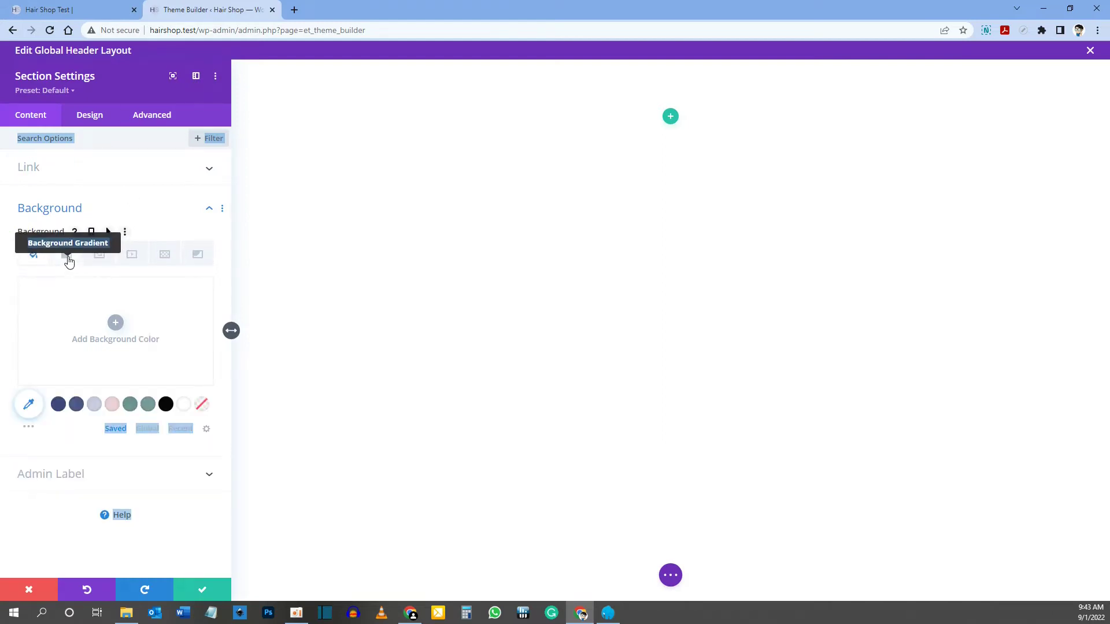
left_click(95, 404)
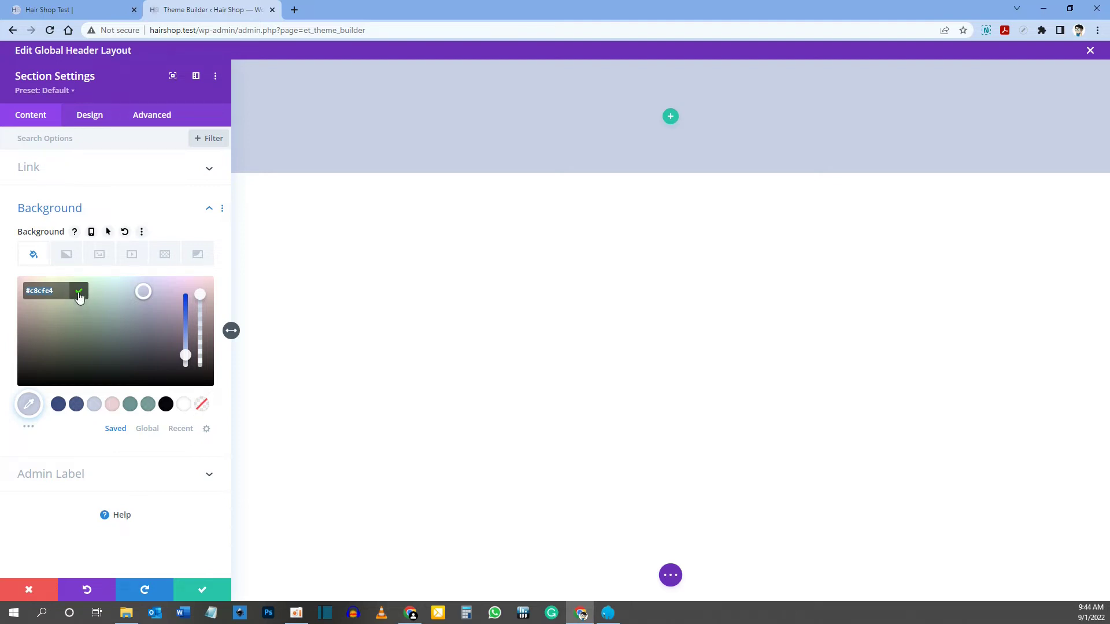
left_click(79, 291)
left_click(91, 8)
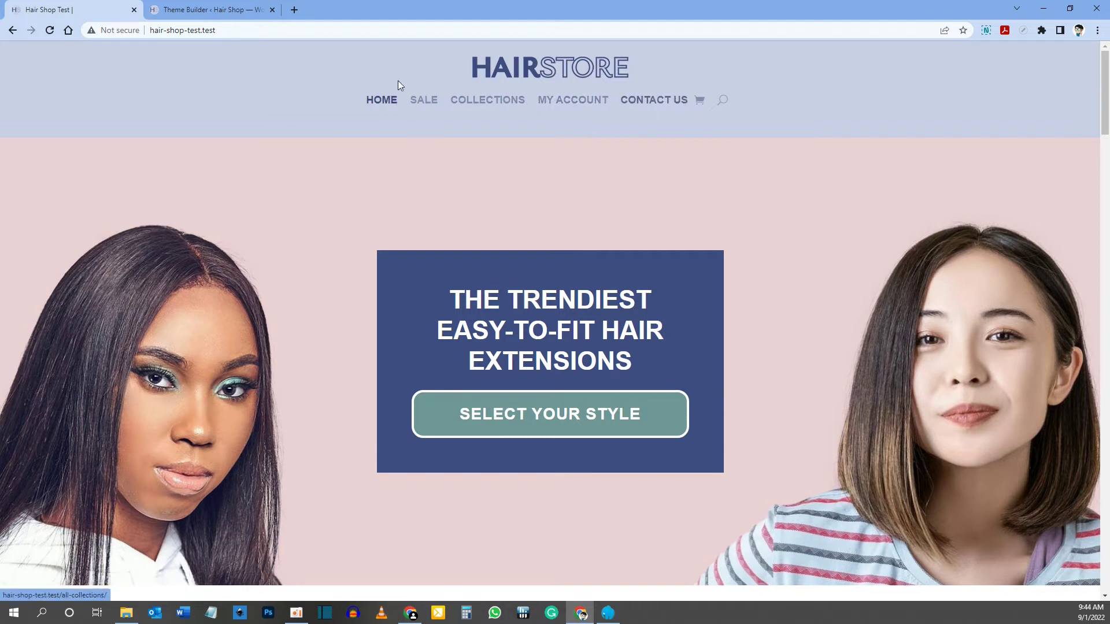
left_click(226, 12)
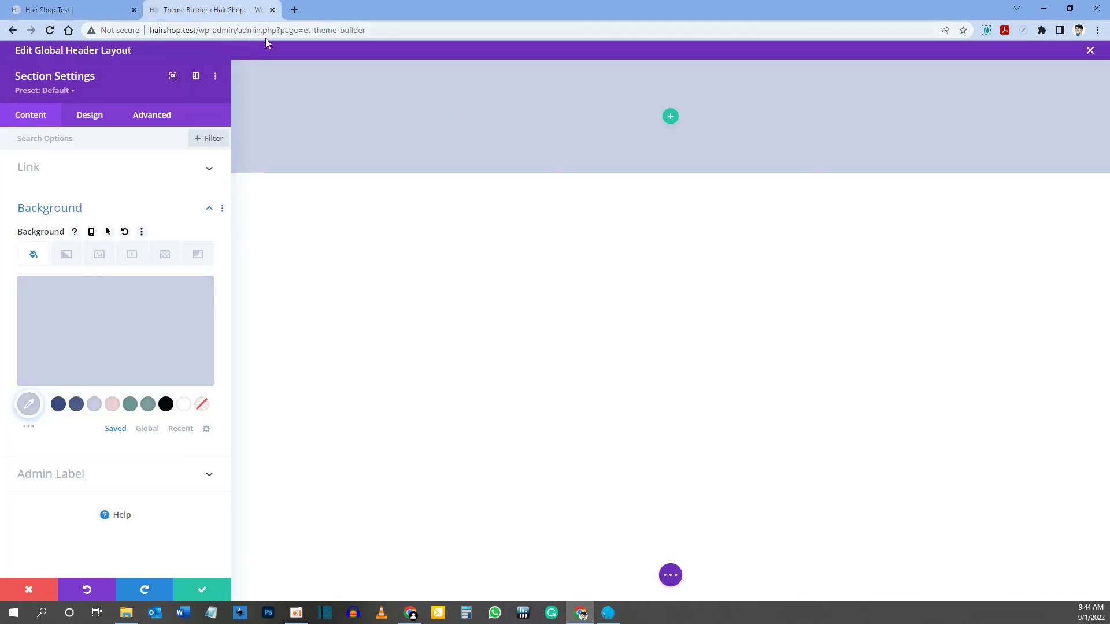
left_click(202, 591)
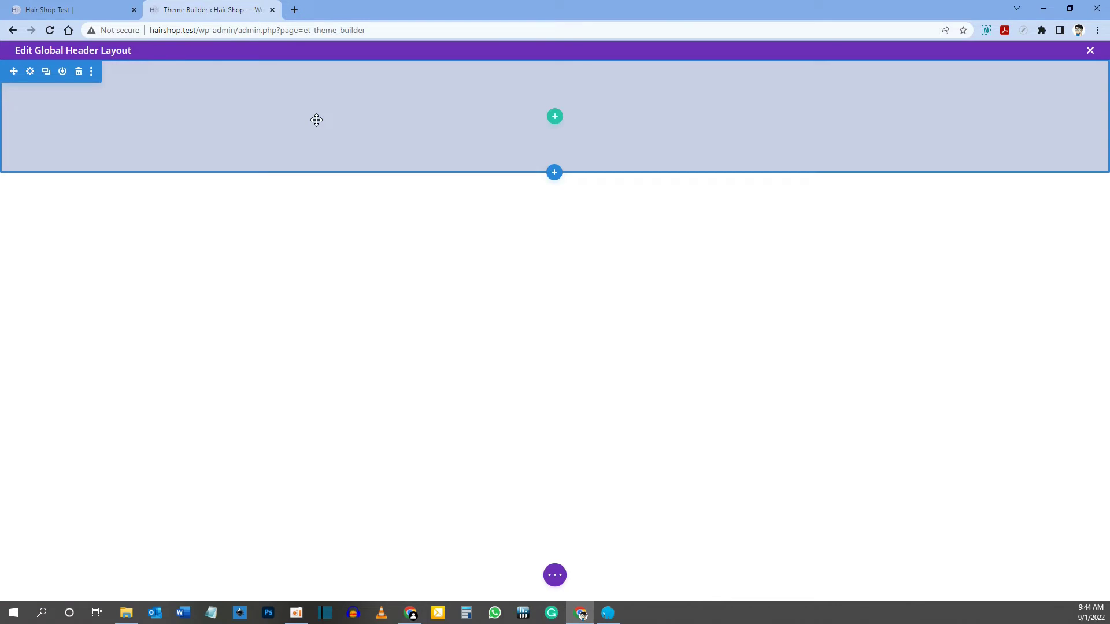
Insert a single-column row into the header section and add a Menu module to it
left_click(555, 118)
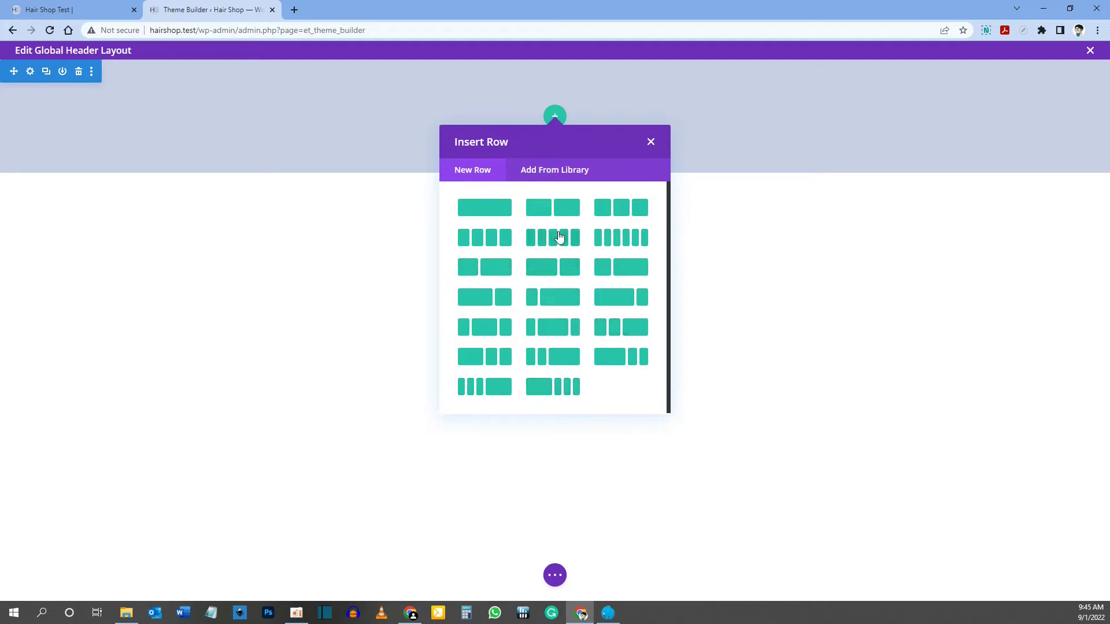
left_click(483, 212)
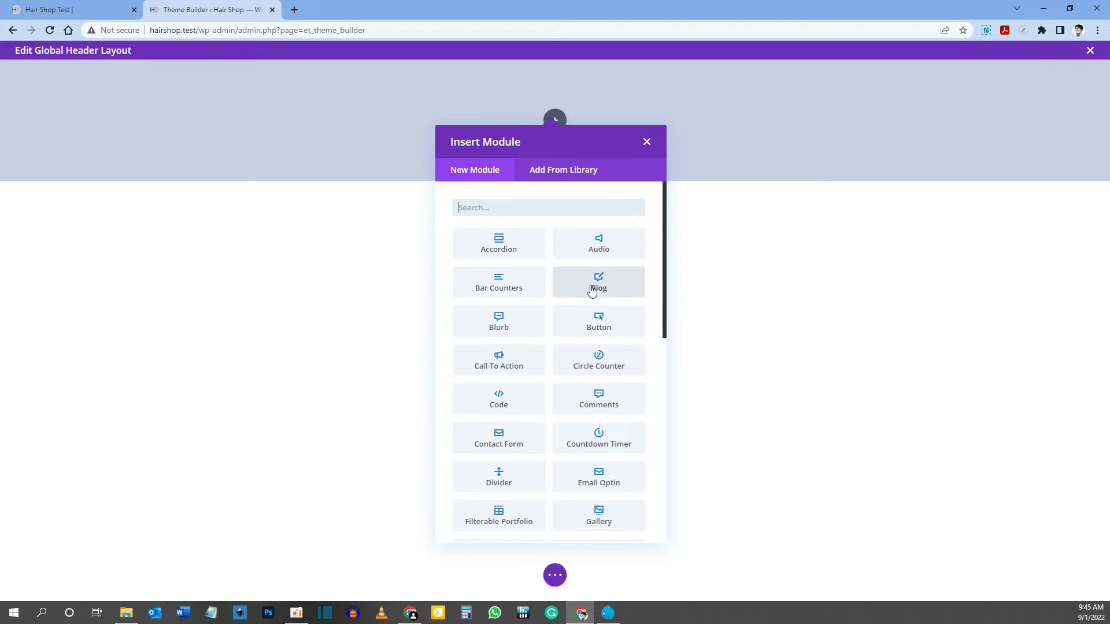
scroll(592, 291, "down", 6)
scroll(591, 291, "up", 7)
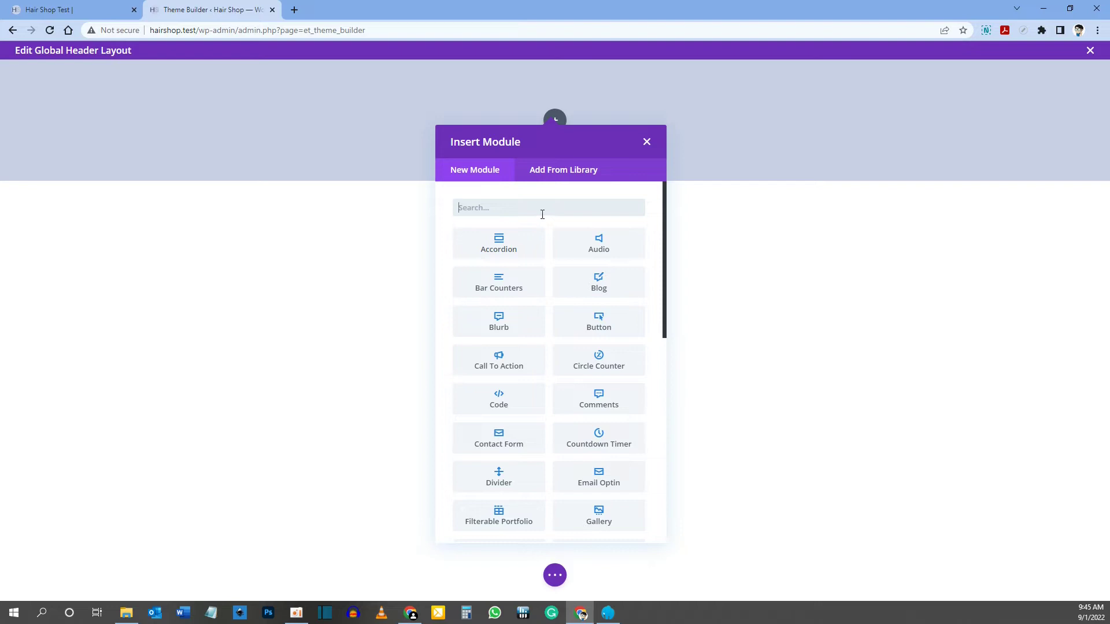
type("menu")
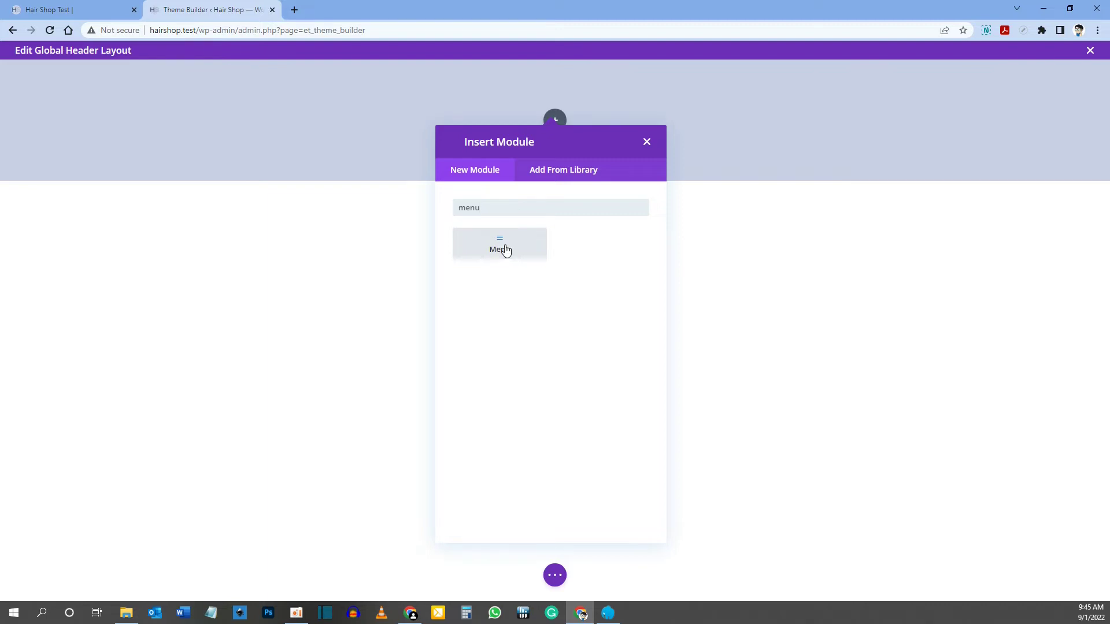
left_click(506, 250)
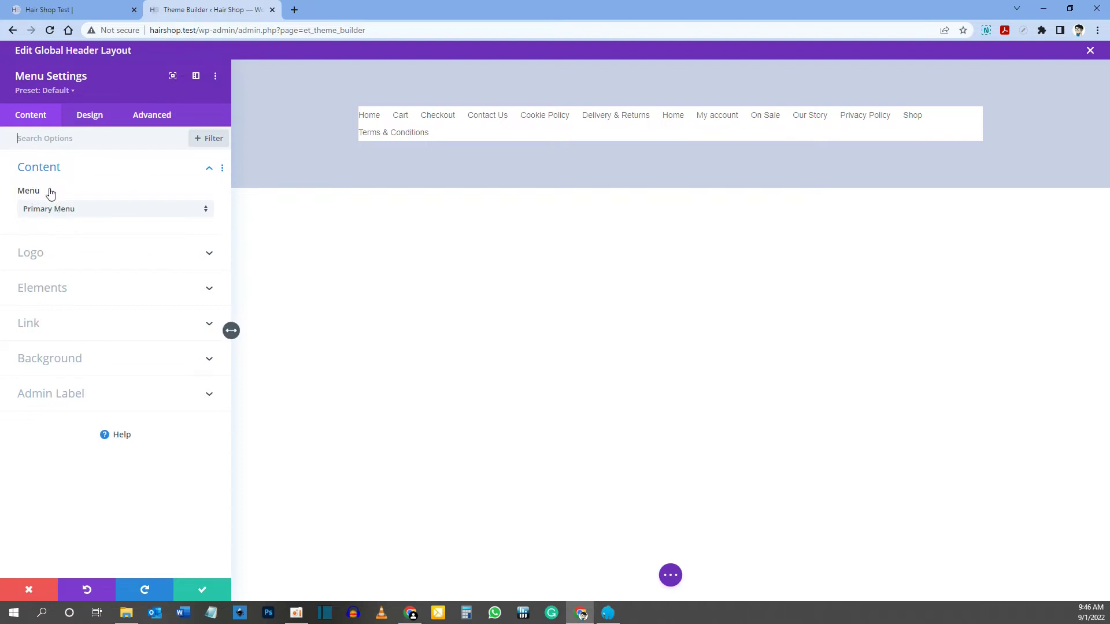
Switch the Menu module's menu to Select a menu, then set it back to Primary Menu
left_click(54, 212)
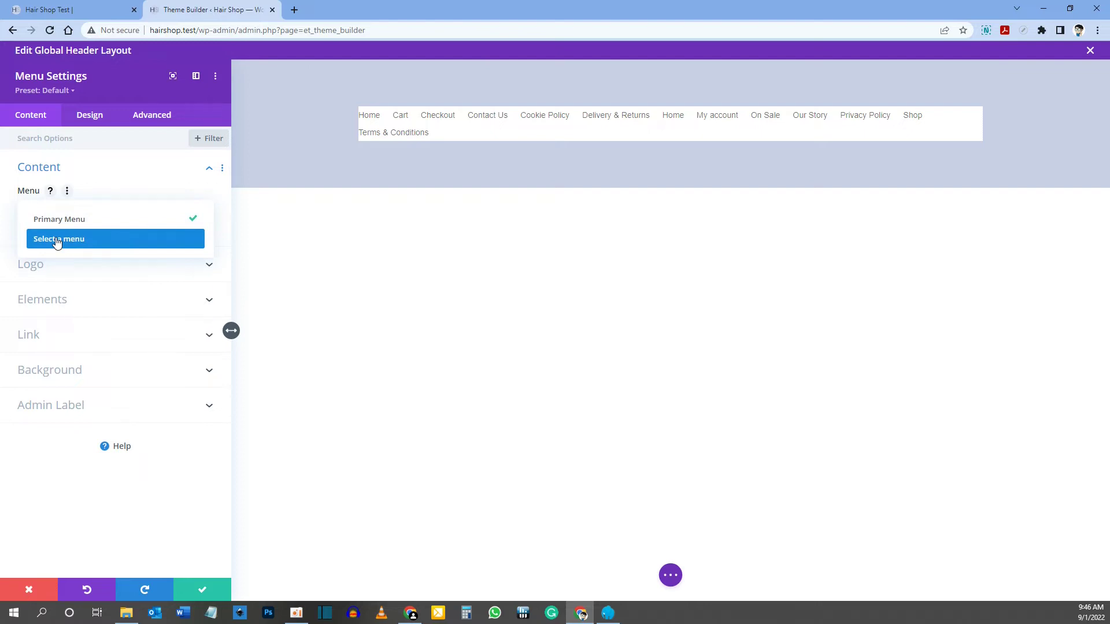
left_click(58, 239)
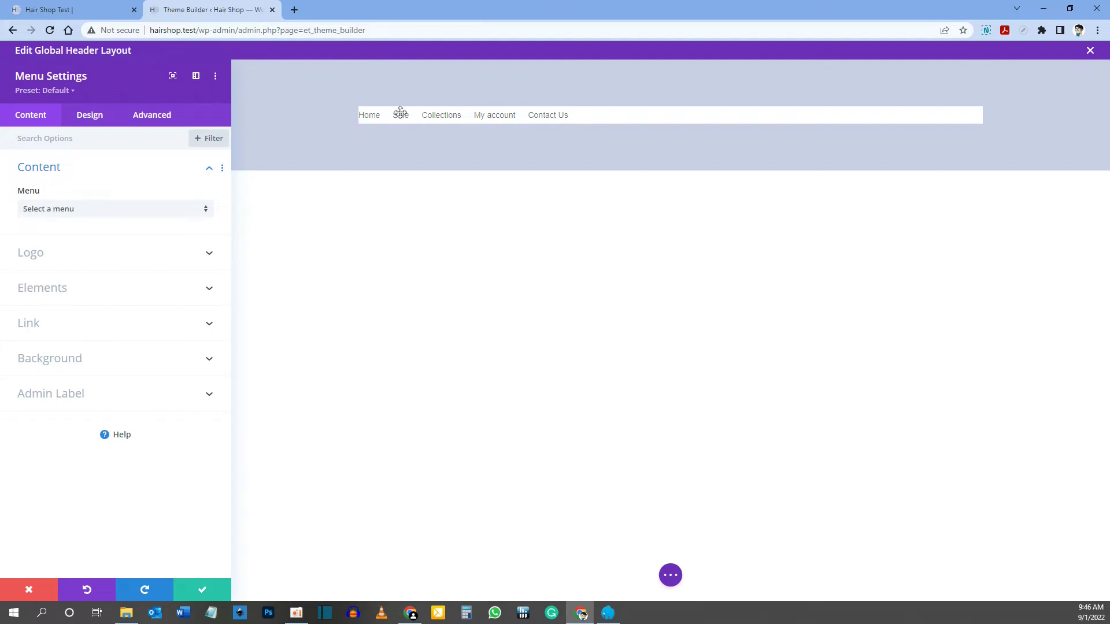
left_click(65, 210)
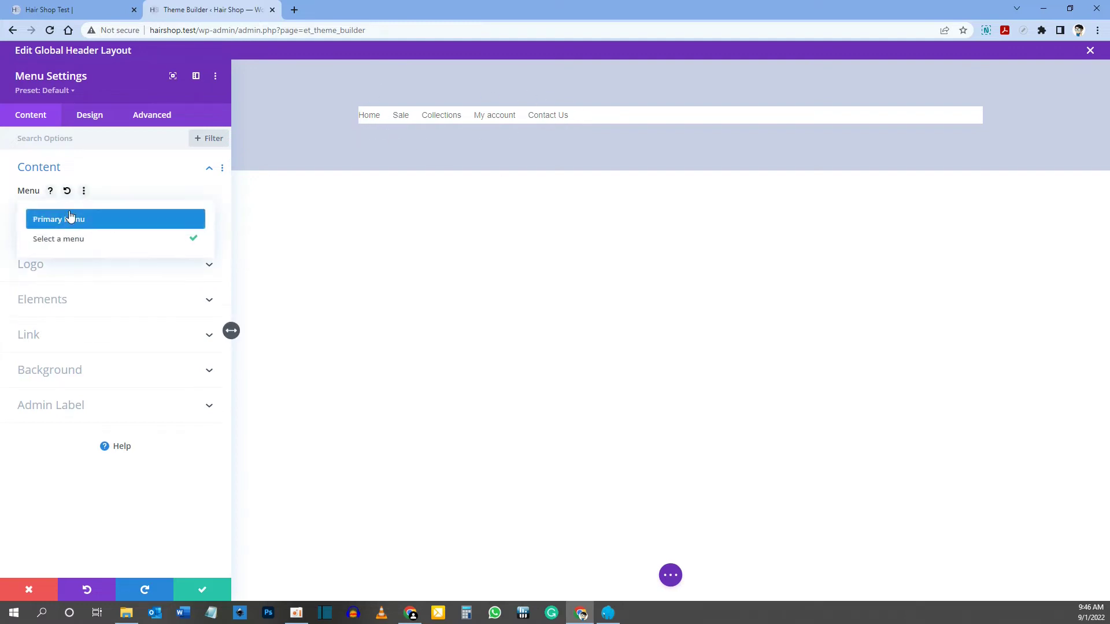
left_click(72, 225)
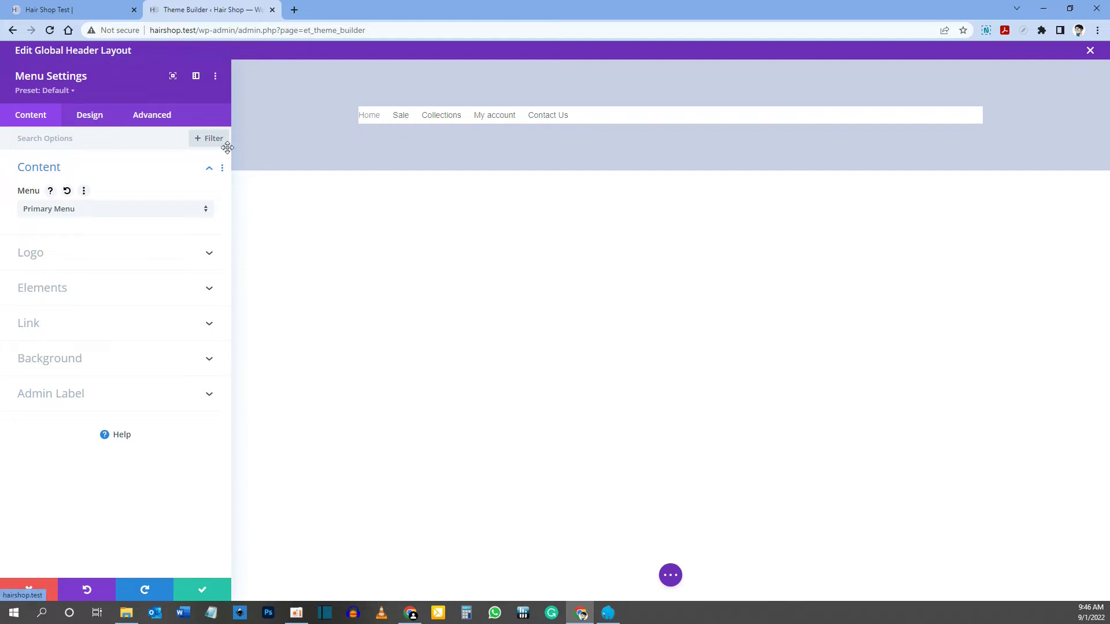
Upload hair-store-logo.png from the computer to the media library and use it as the Menu module's logo
left_click(41, 261)
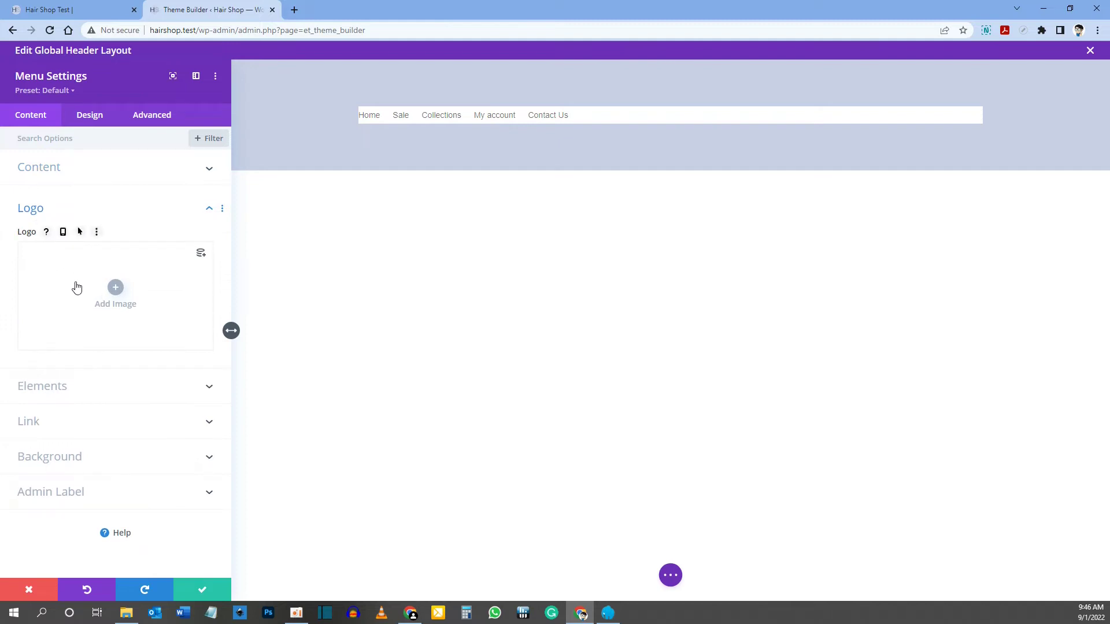
left_click(117, 289)
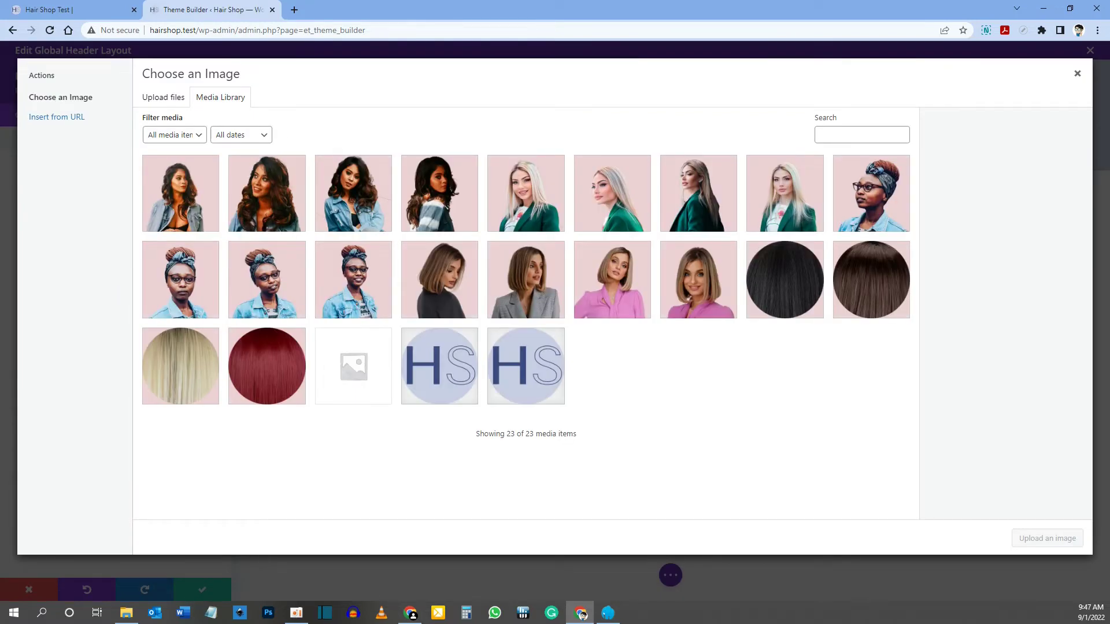
key("super+e")
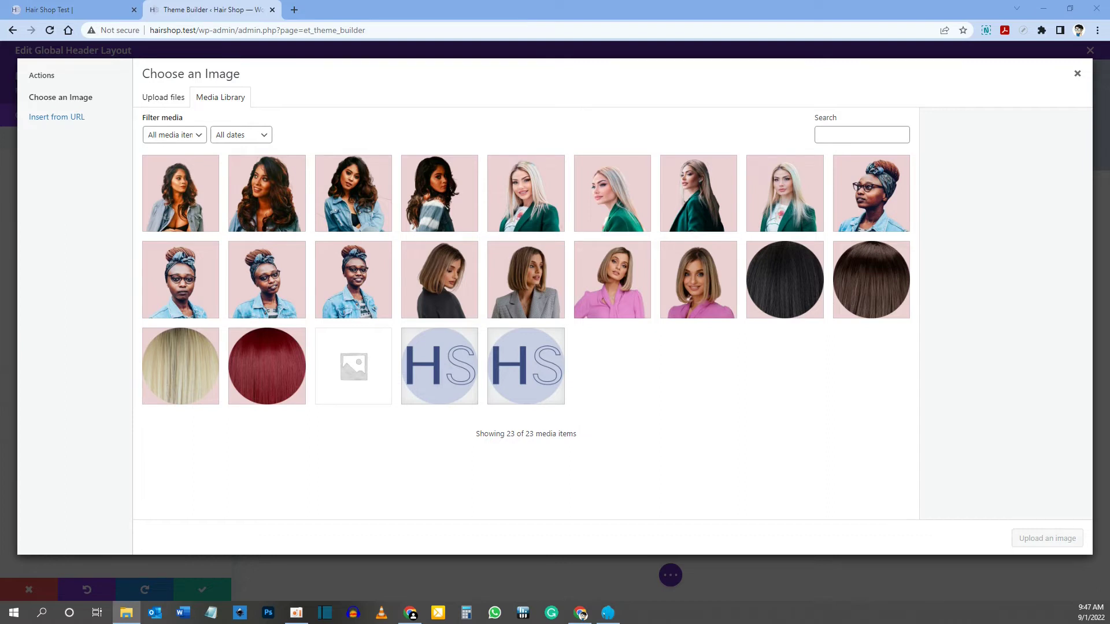
left_click_drag(0, 338, 337, 337)
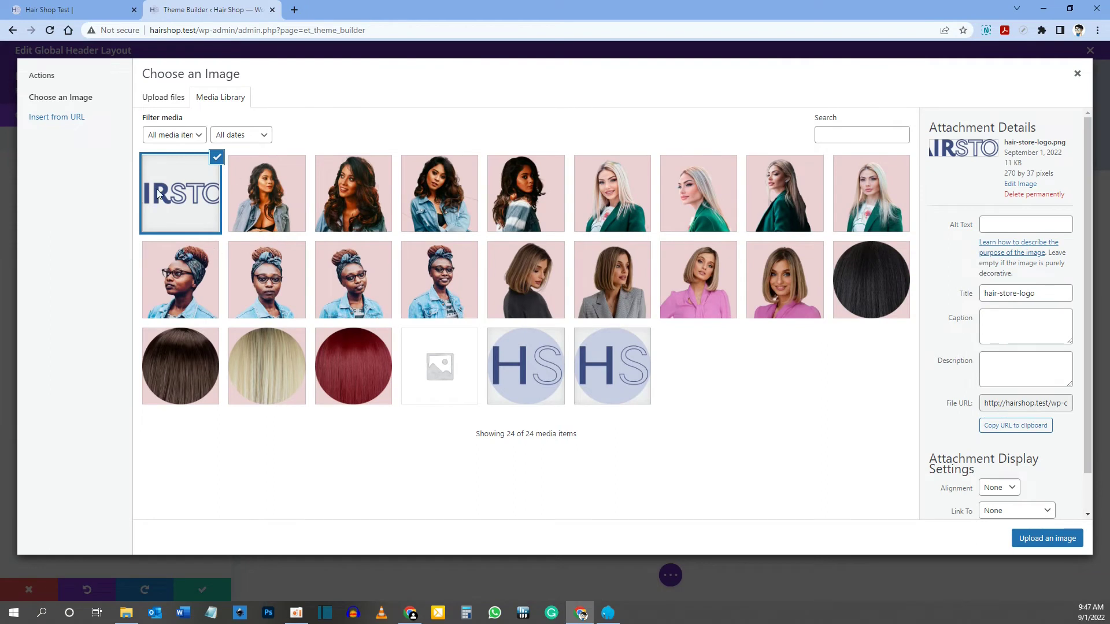
left_click(1047, 539)
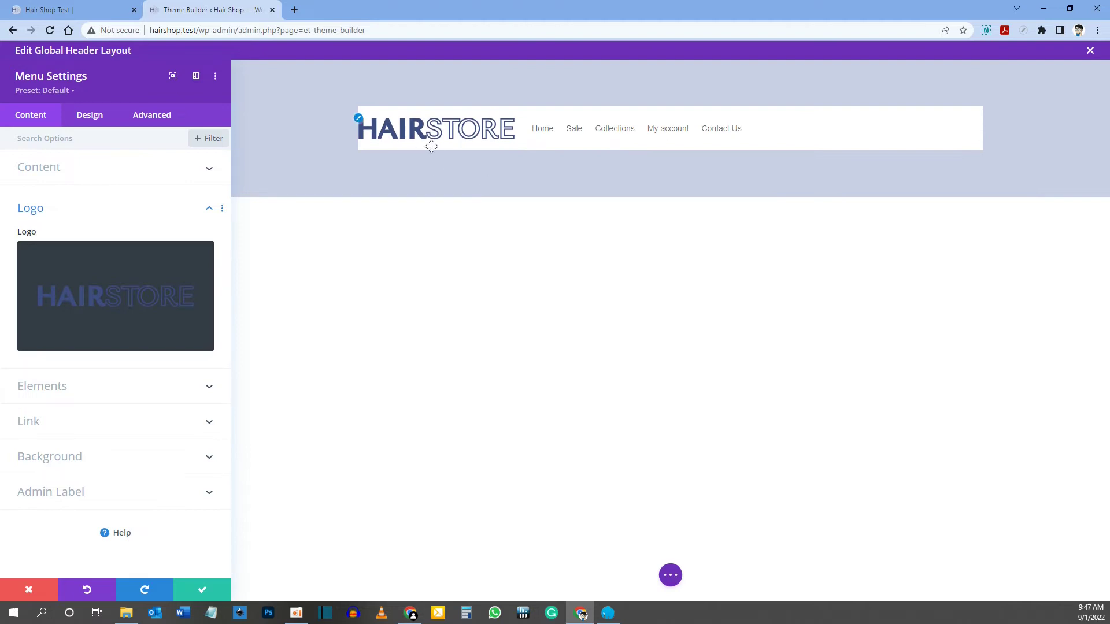
Show the shopping cart and search icons in the Menu module, comparing the header with the Hair Shop Test site
left_click(56, 6)
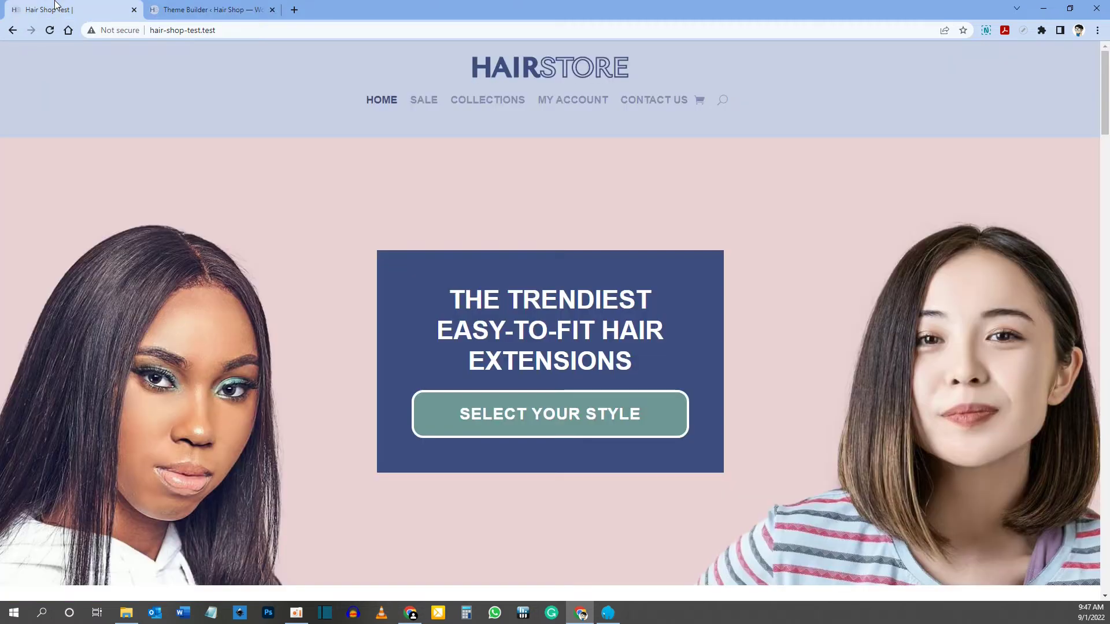
left_click(217, 10)
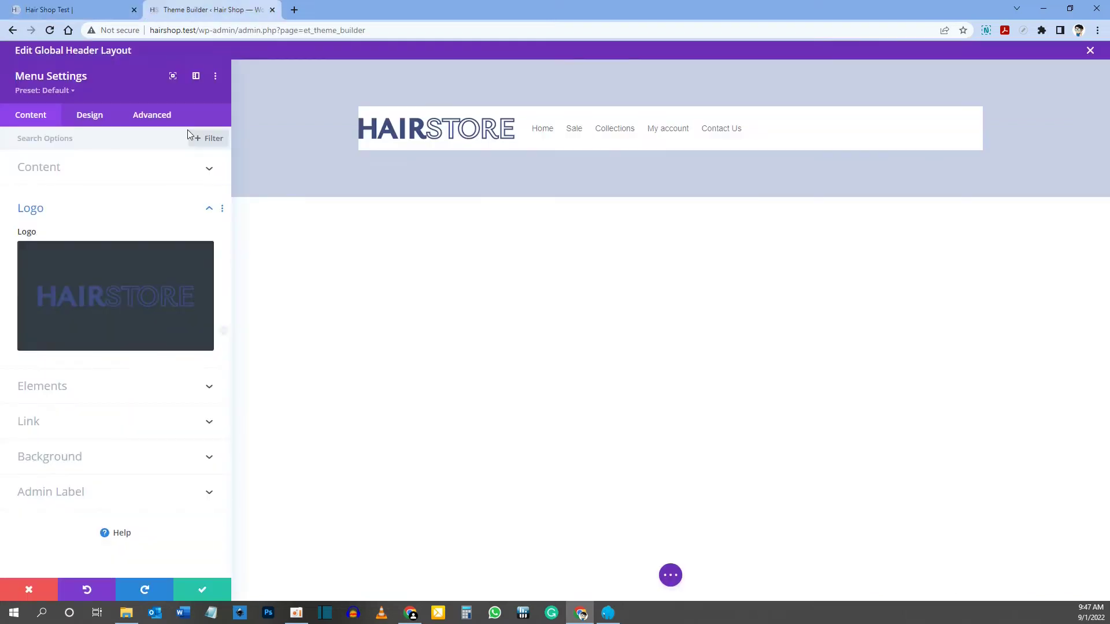
left_click(47, 389)
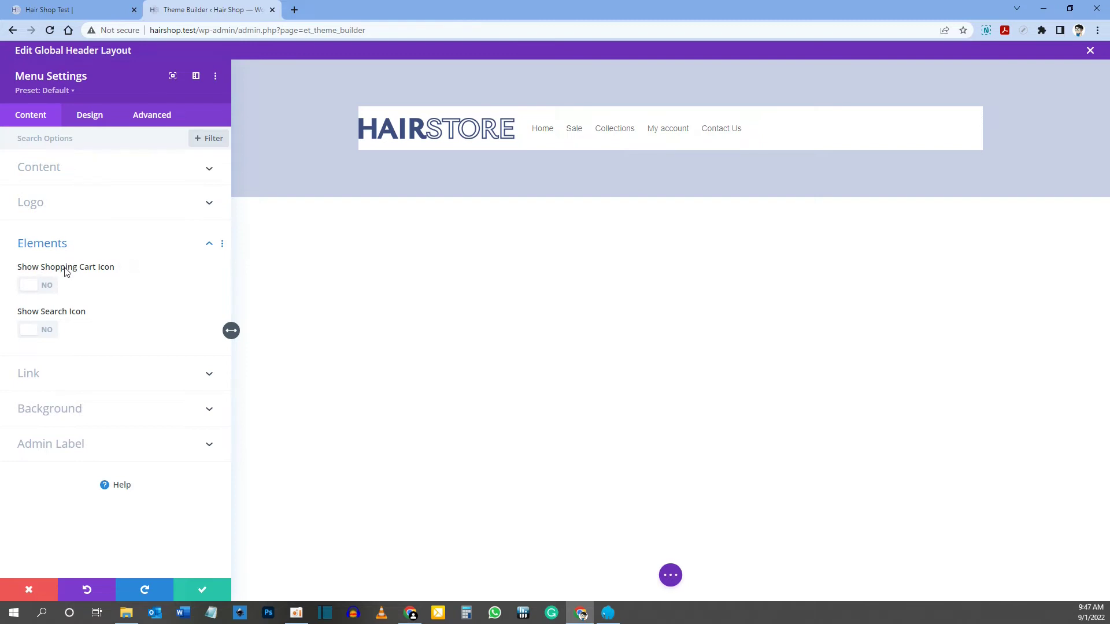
left_click(38, 286)
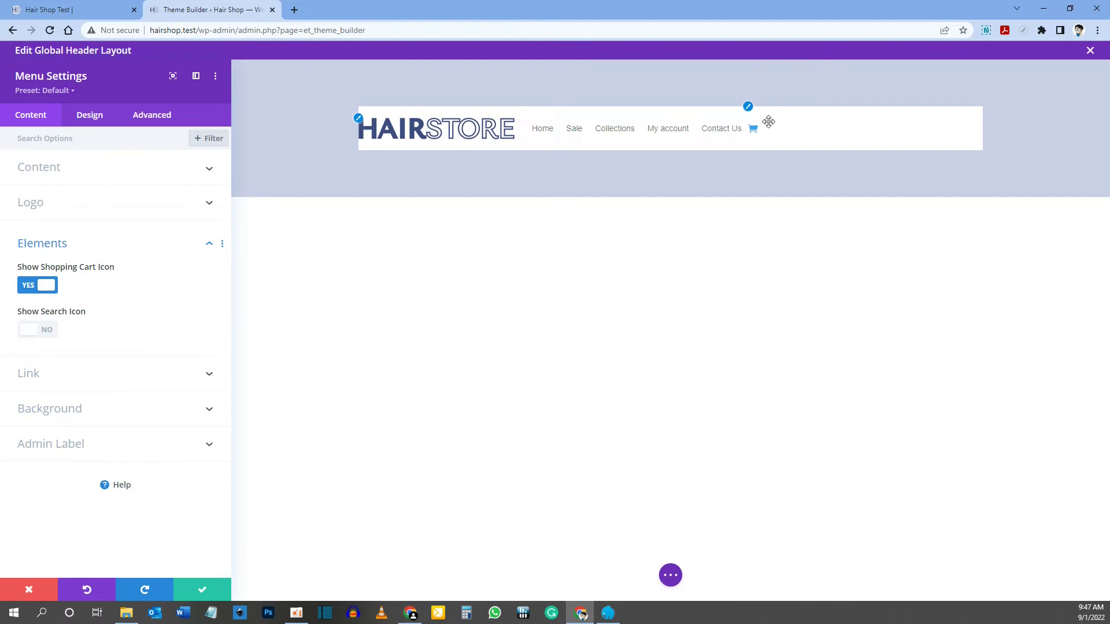
left_click(39, 330)
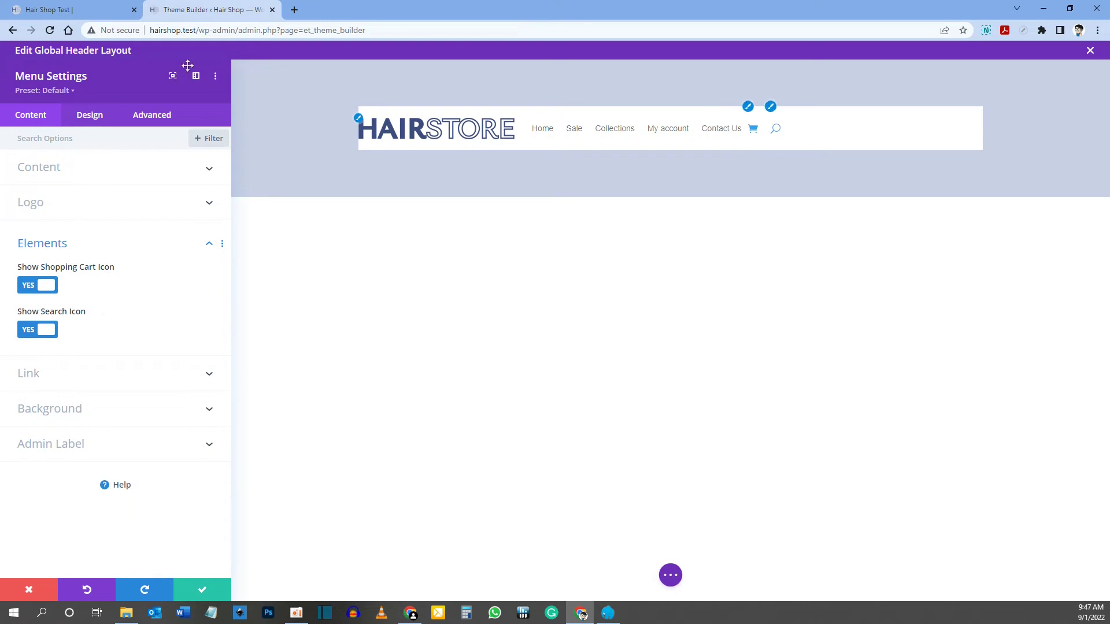
left_click(70, 10)
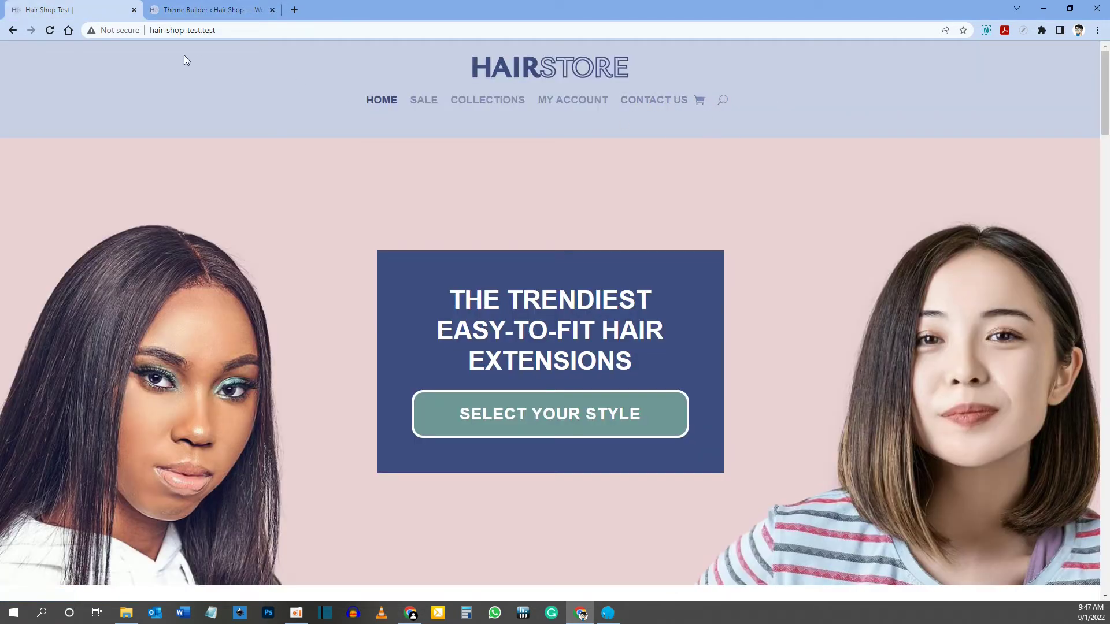
left_click(186, 10)
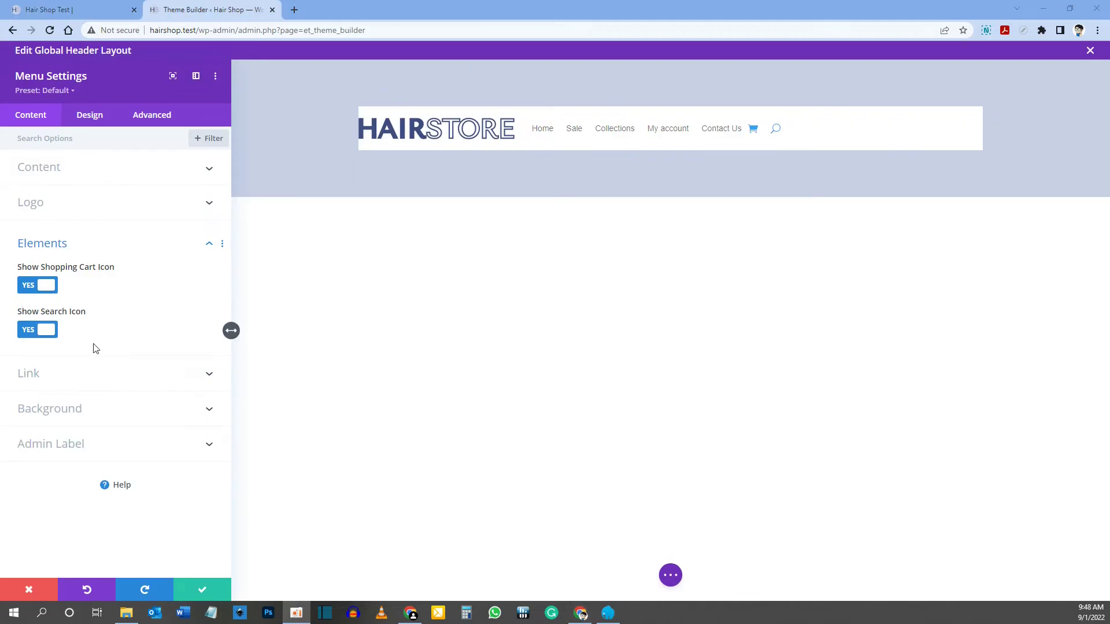
Link the menu logo to the dynamic Homepage Link, with the logo link target In The Same Window
left_click(63, 374)
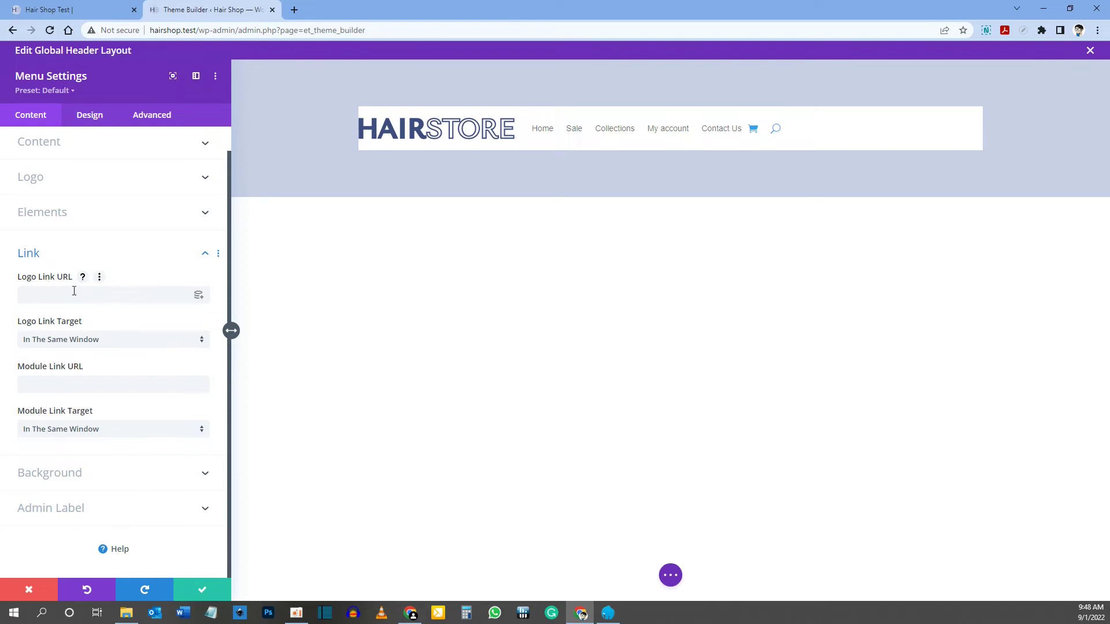
left_click(198, 297)
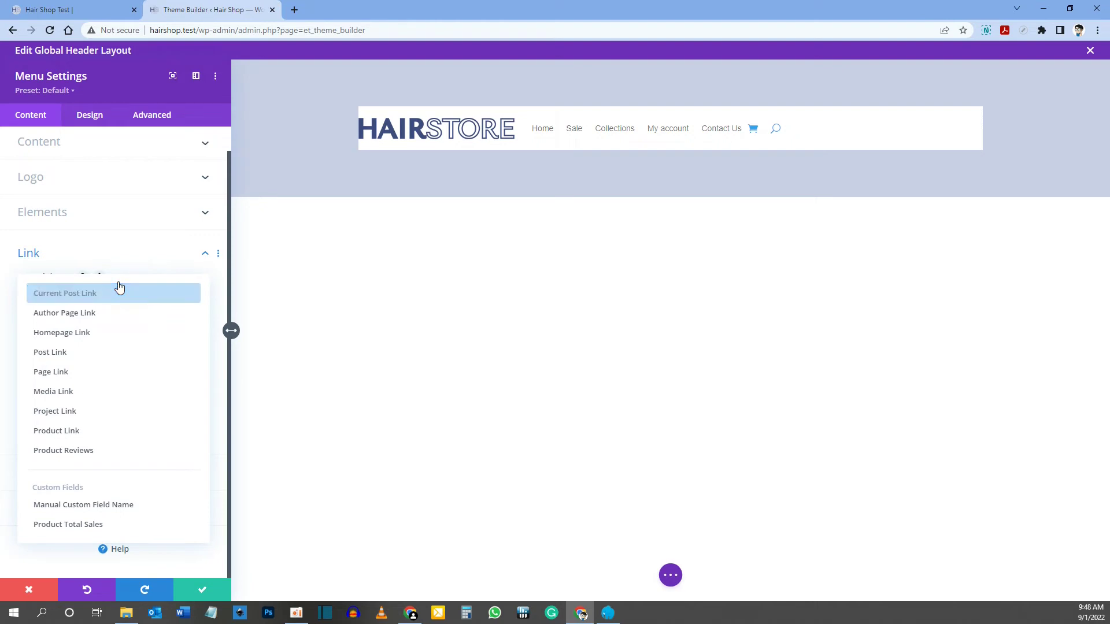
left_click(60, 338)
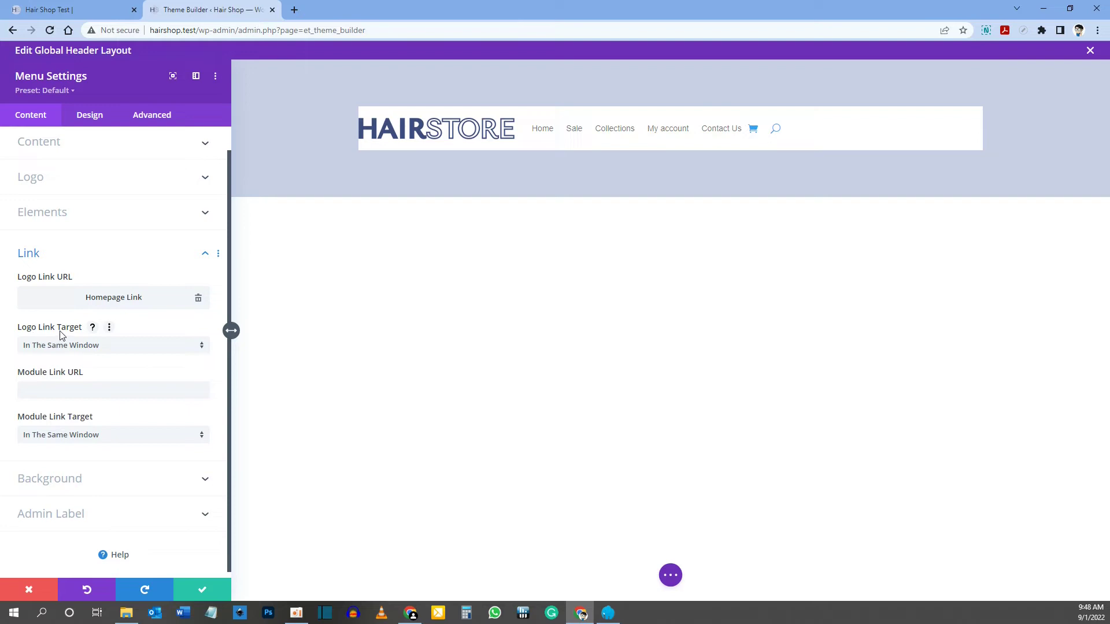
left_click(72, 348)
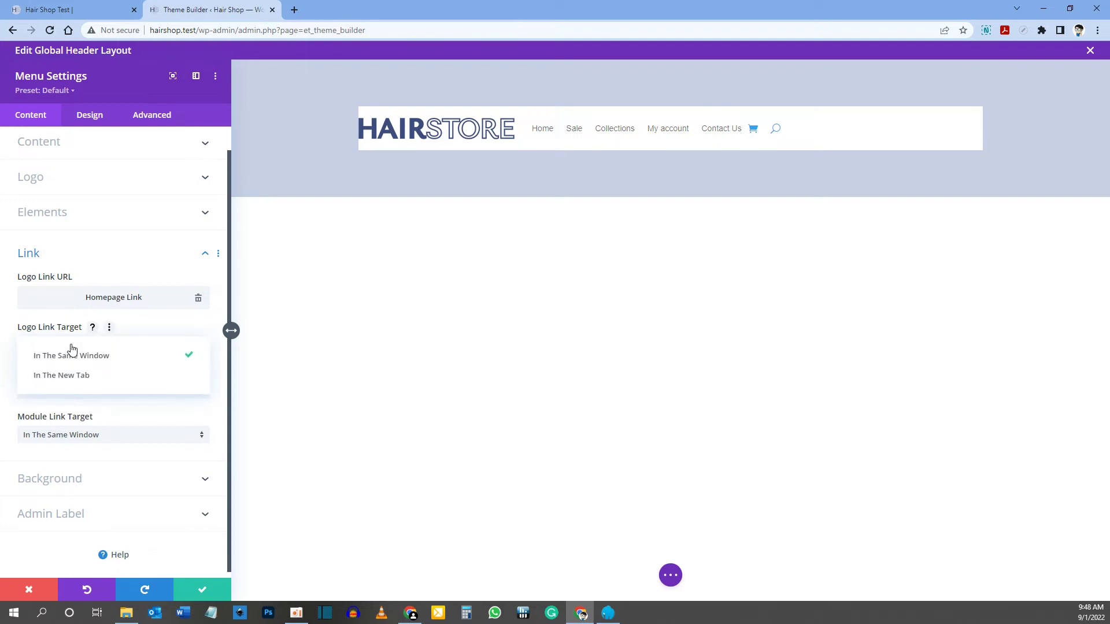
left_click(103, 356)
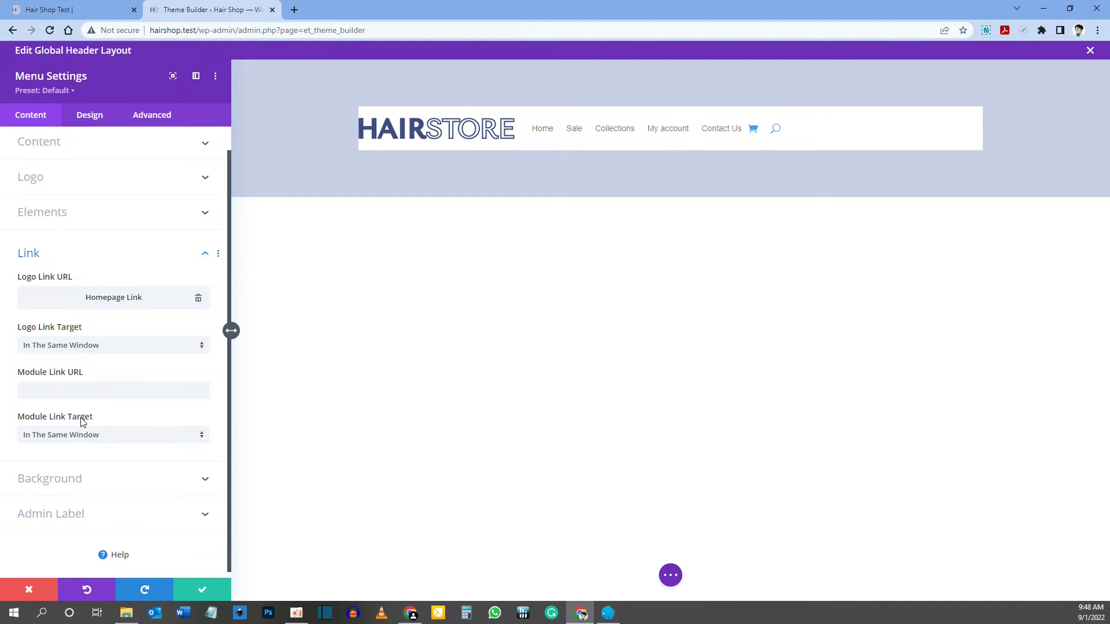
Try a grey background colour on the Menu module and remove the background colour altogether
left_click(63, 480)
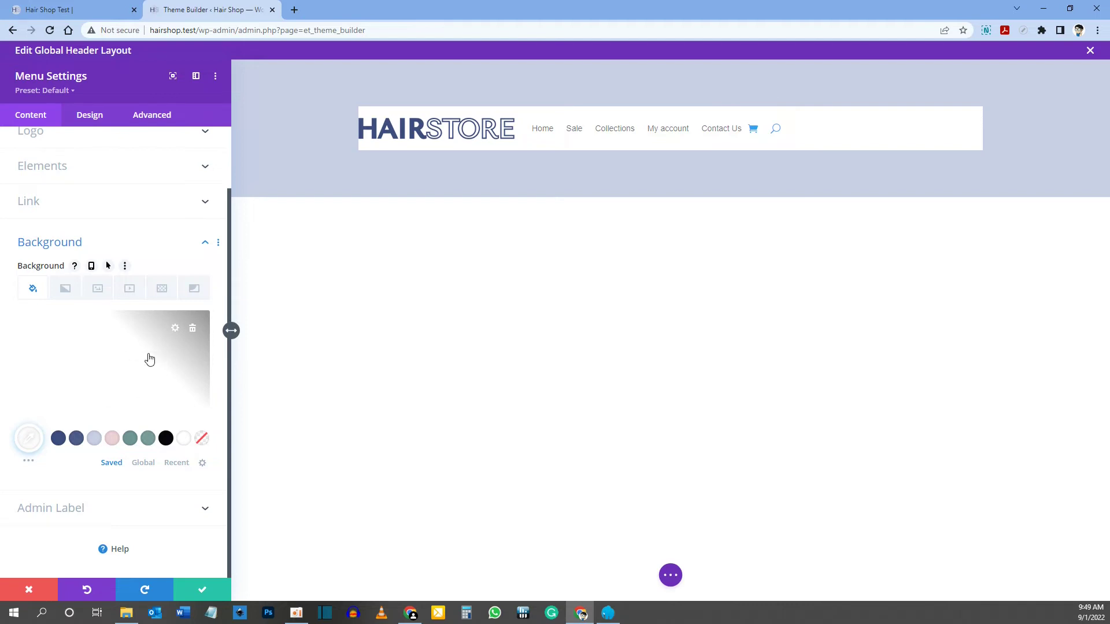
left_click(176, 329)
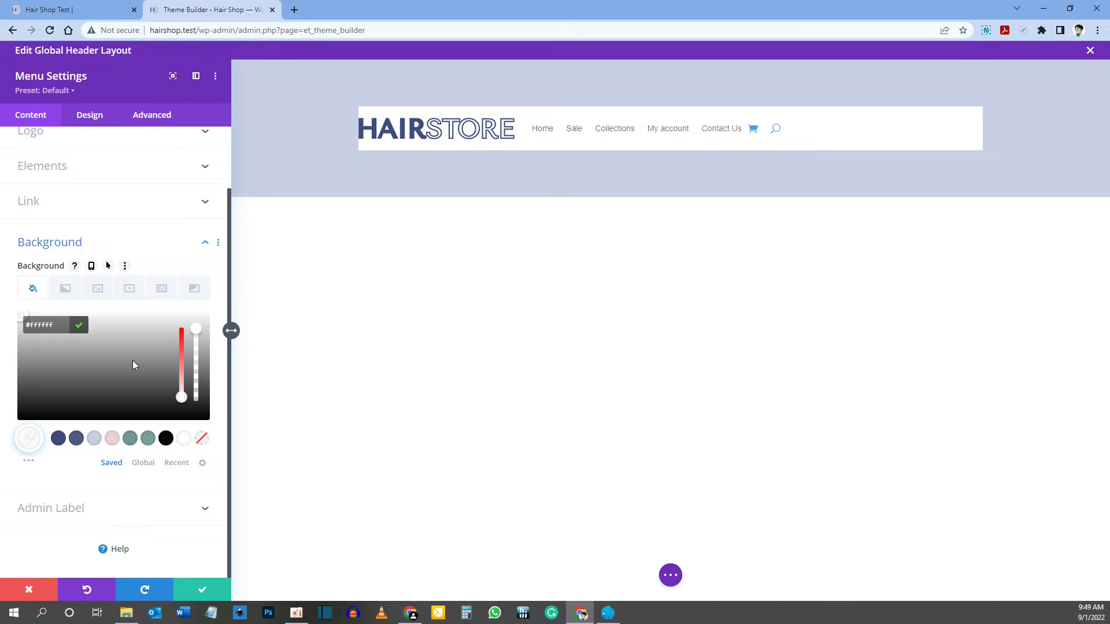
left_click(135, 363)
left_click(81, 325)
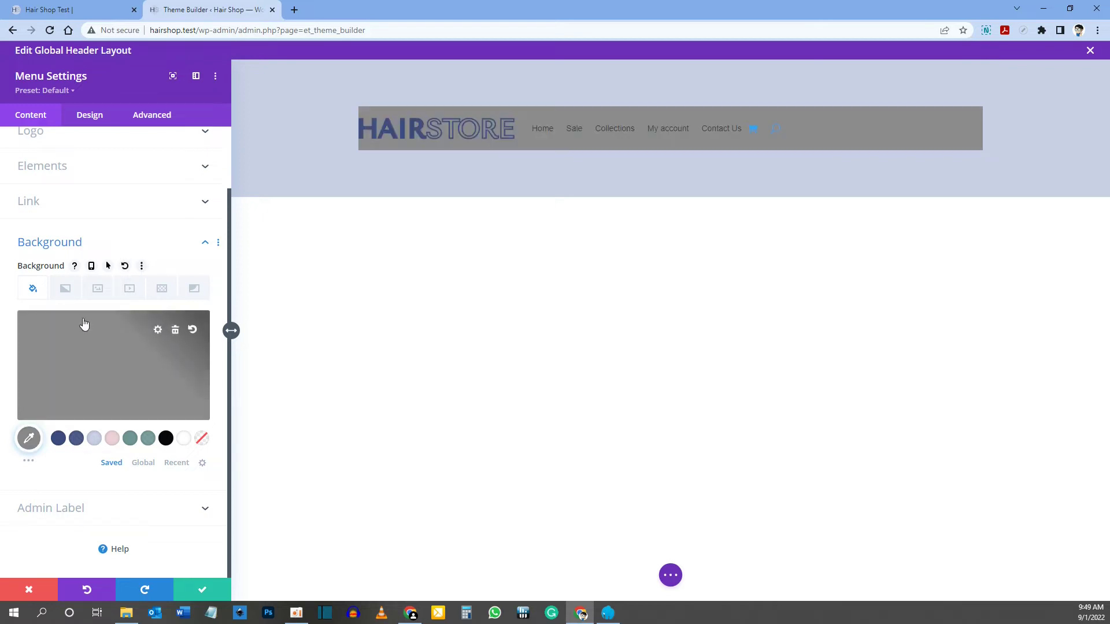
left_click(176, 330)
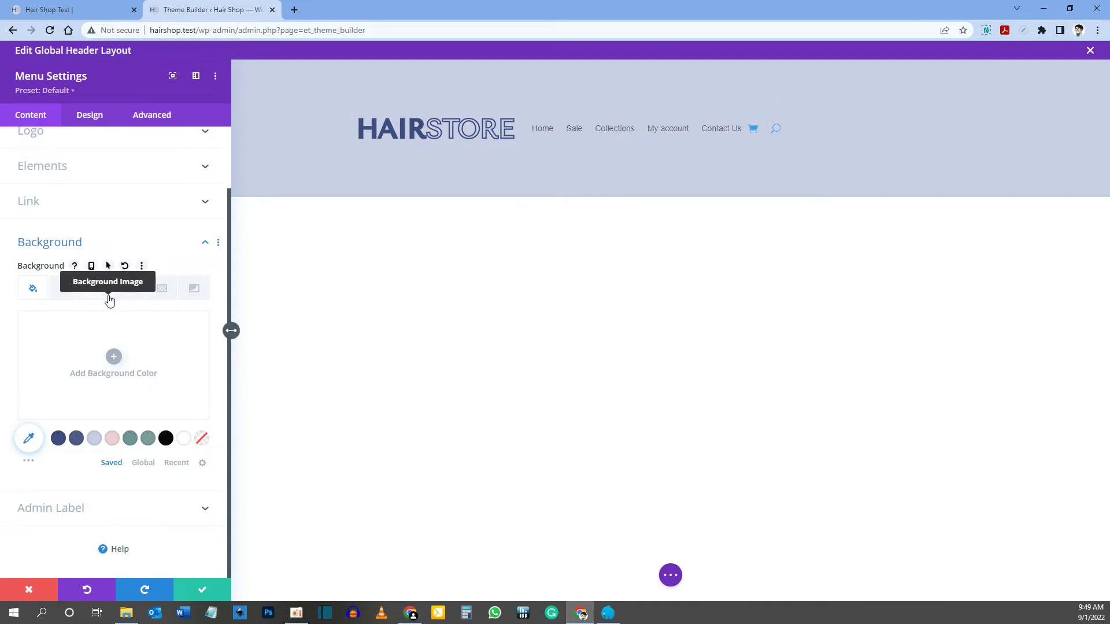
Look at the Menu module's admin label setting without changing it
left_click(50, 508)
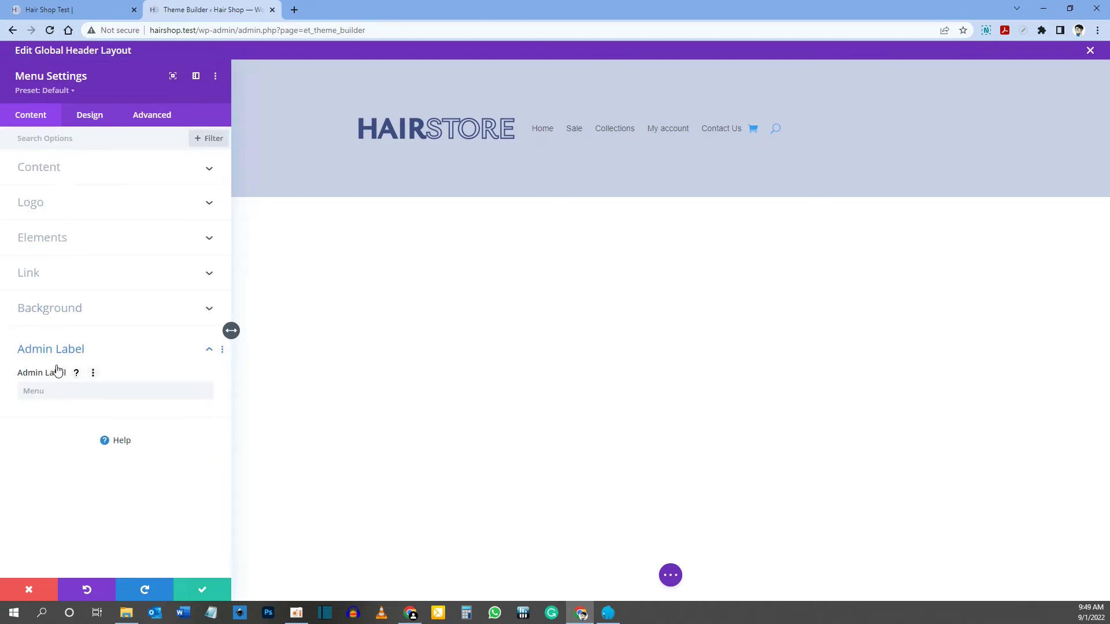
left_click(49, 389)
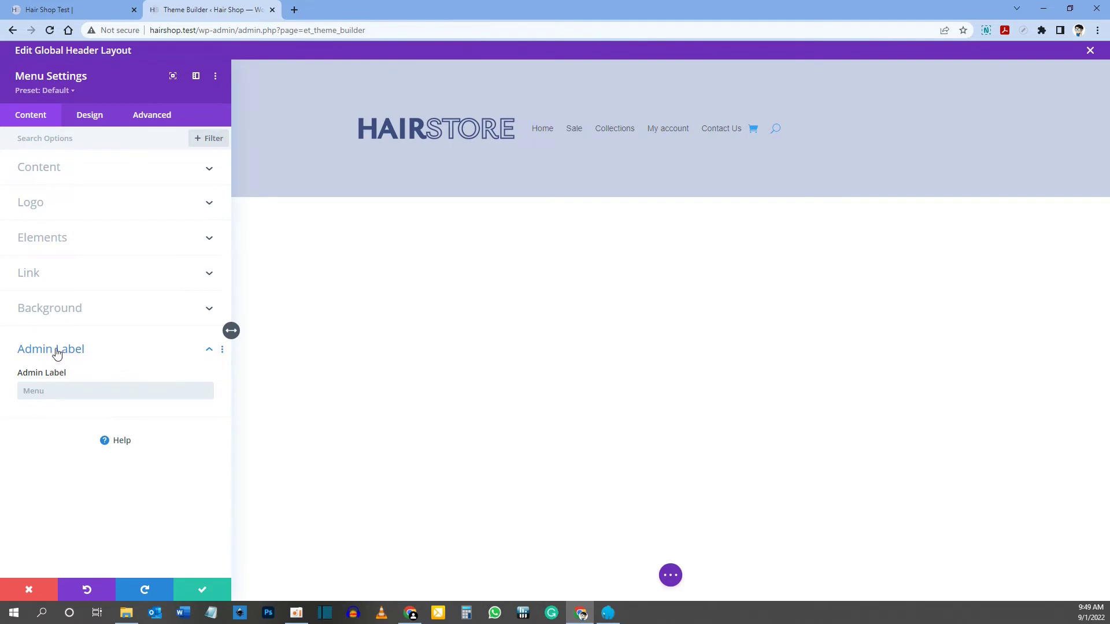
left_click(100, 349)
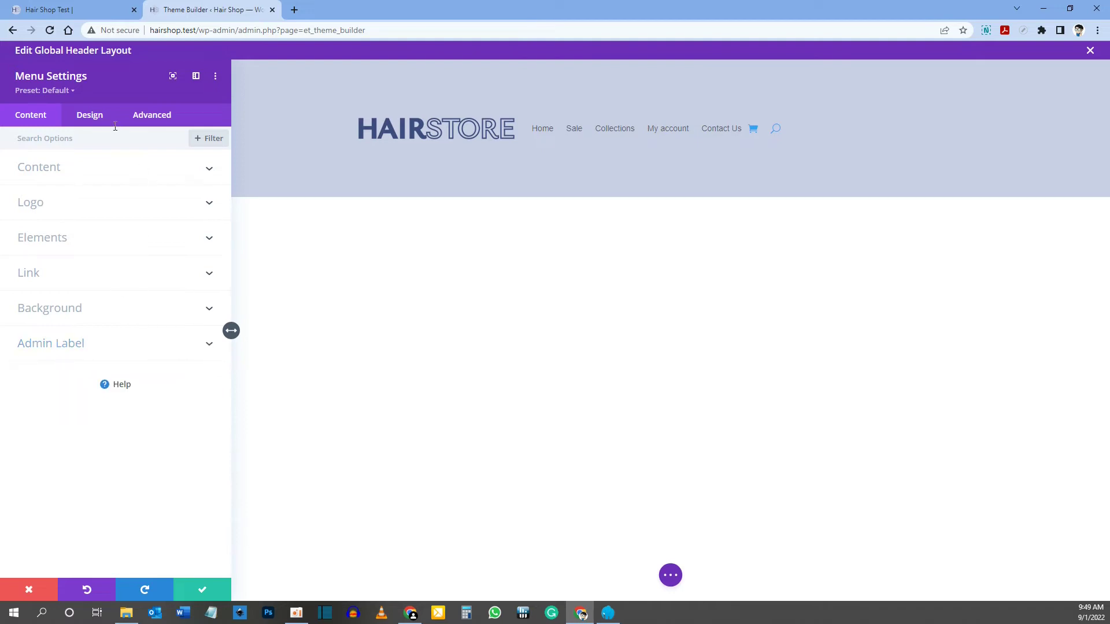
Match the reference site's header by setting the menu layout style to Centered, keeping the dropdown menu direction Downwards
left_click(89, 116)
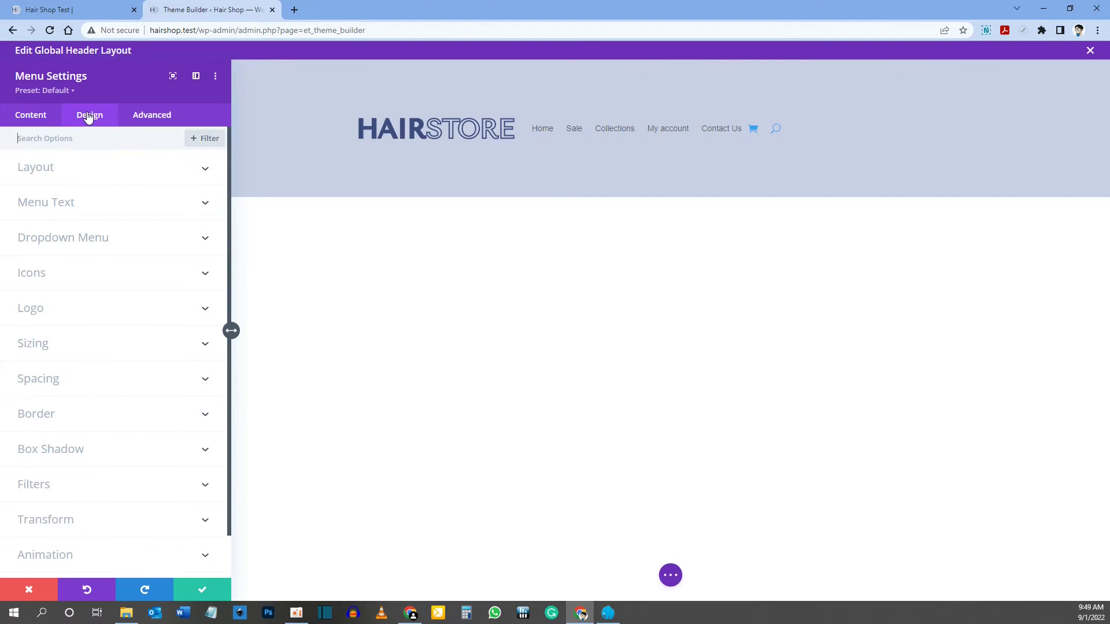
left_click(44, 173)
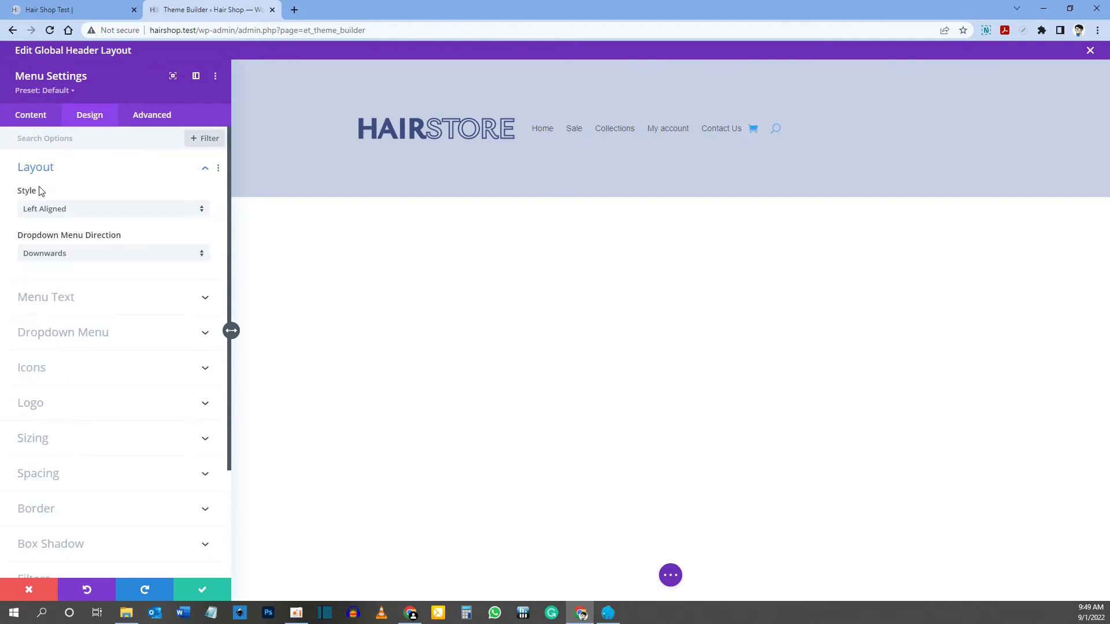
key("ctrl+Tab")
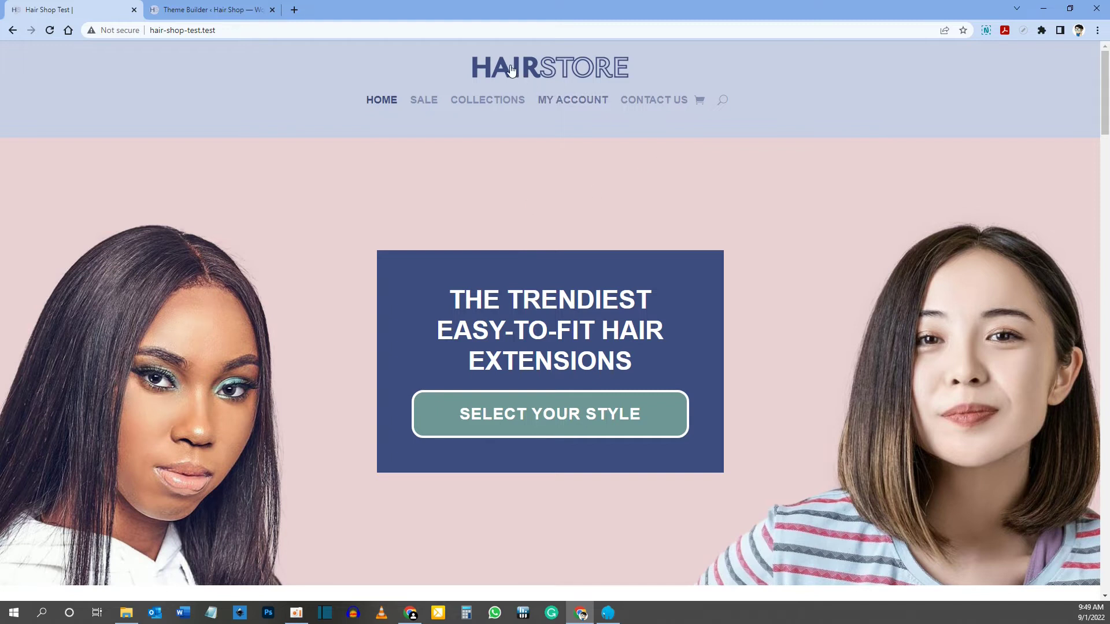
left_click(199, 10)
left_click(39, 209)
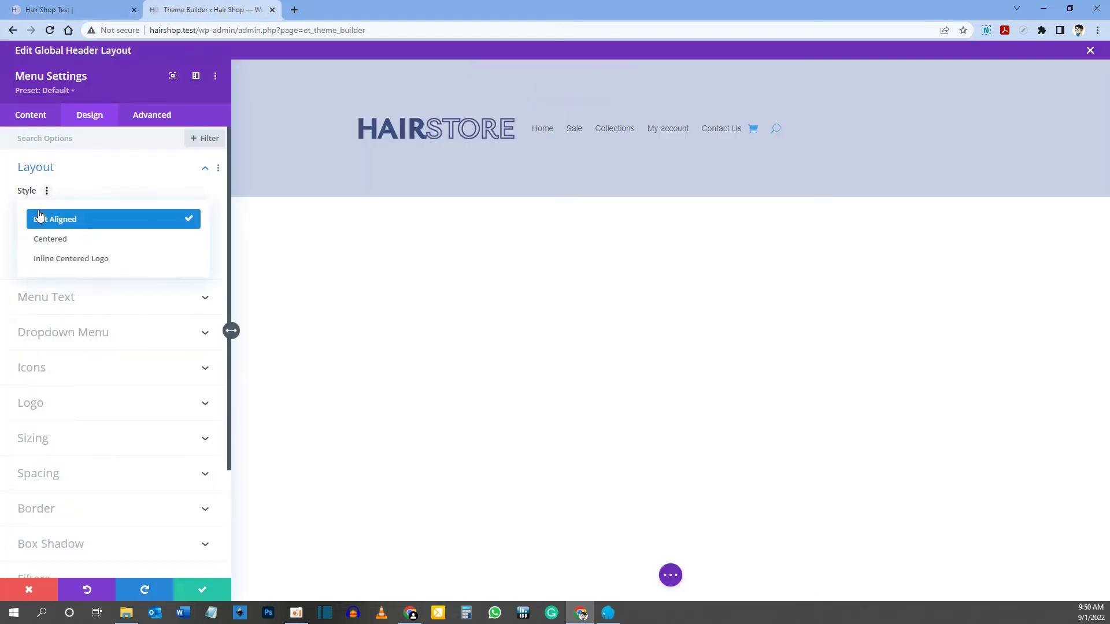
left_click(57, 241)
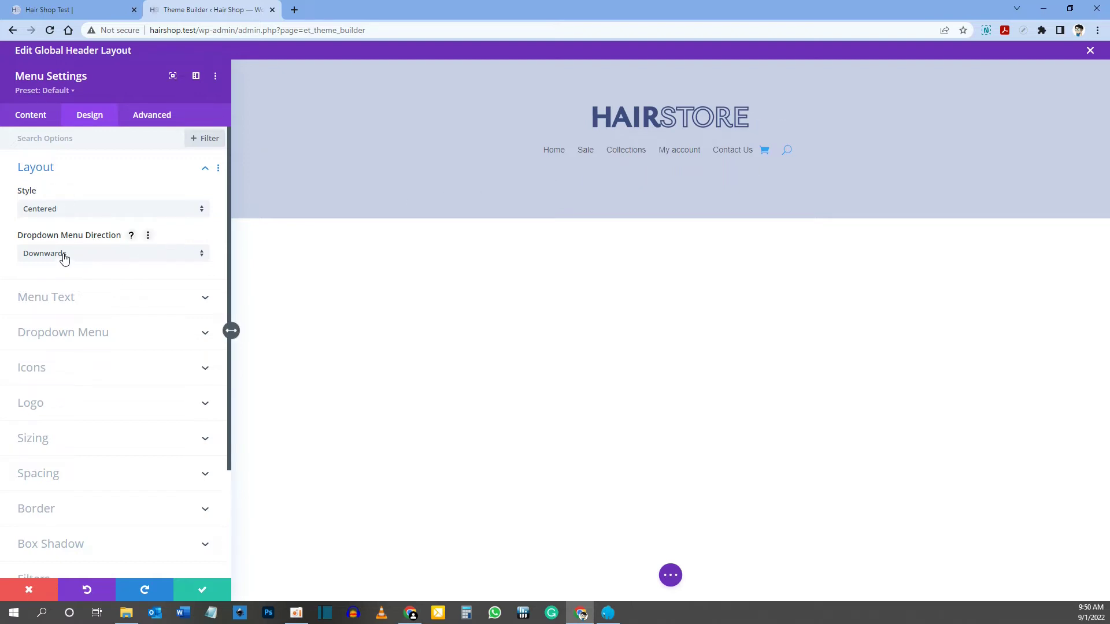
left_click(64, 259)
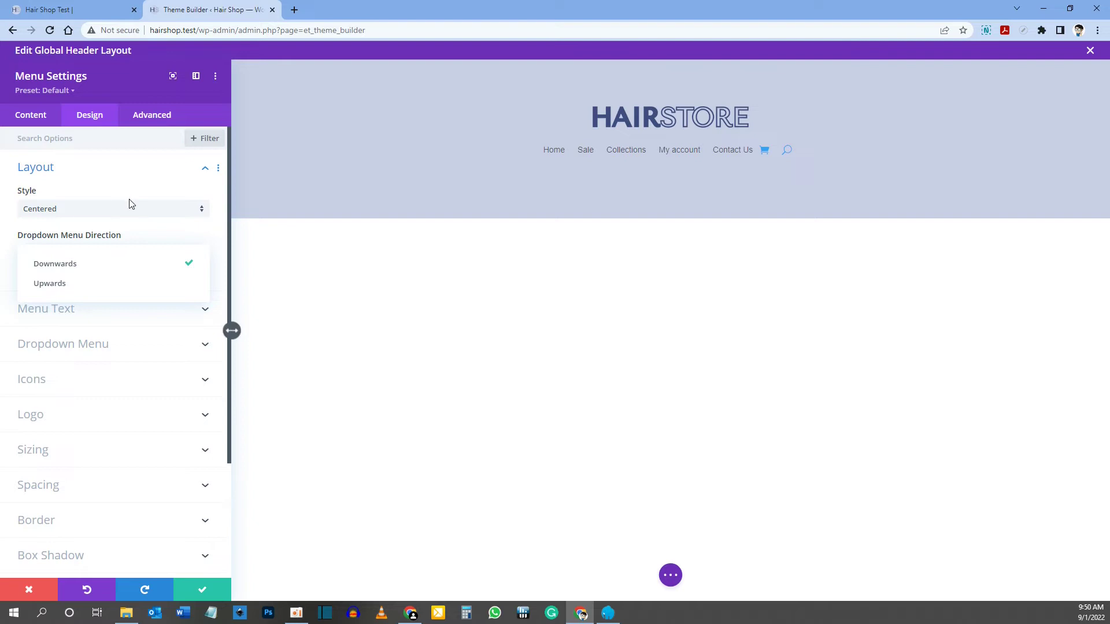
left_click(68, 264)
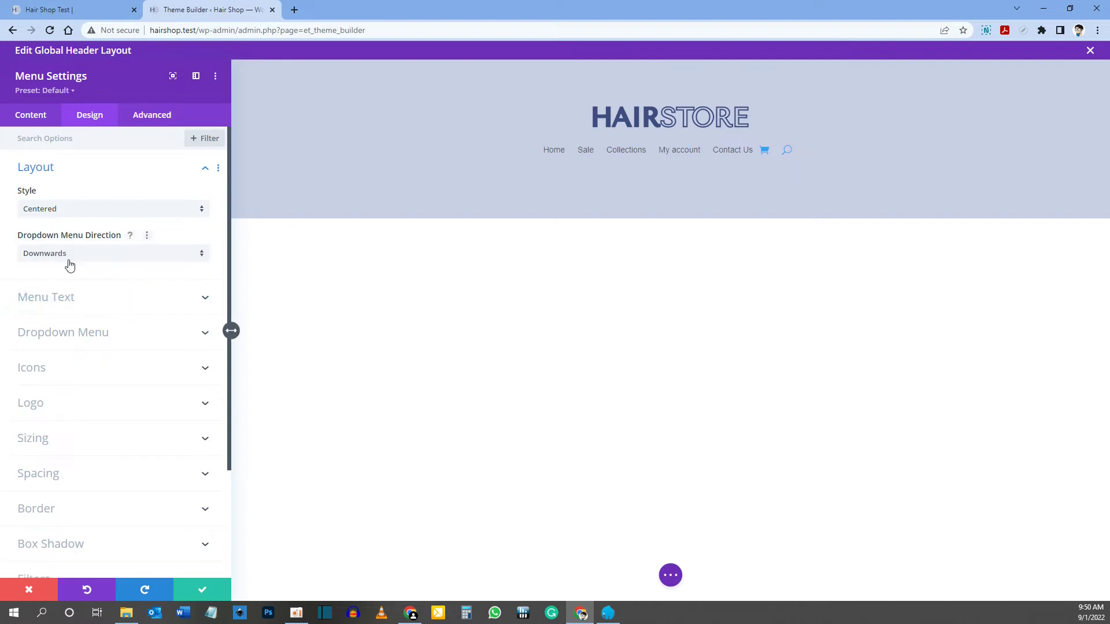
Set the menu text's active link colour to the saved dark blue #3d4d80
left_click(63, 298)
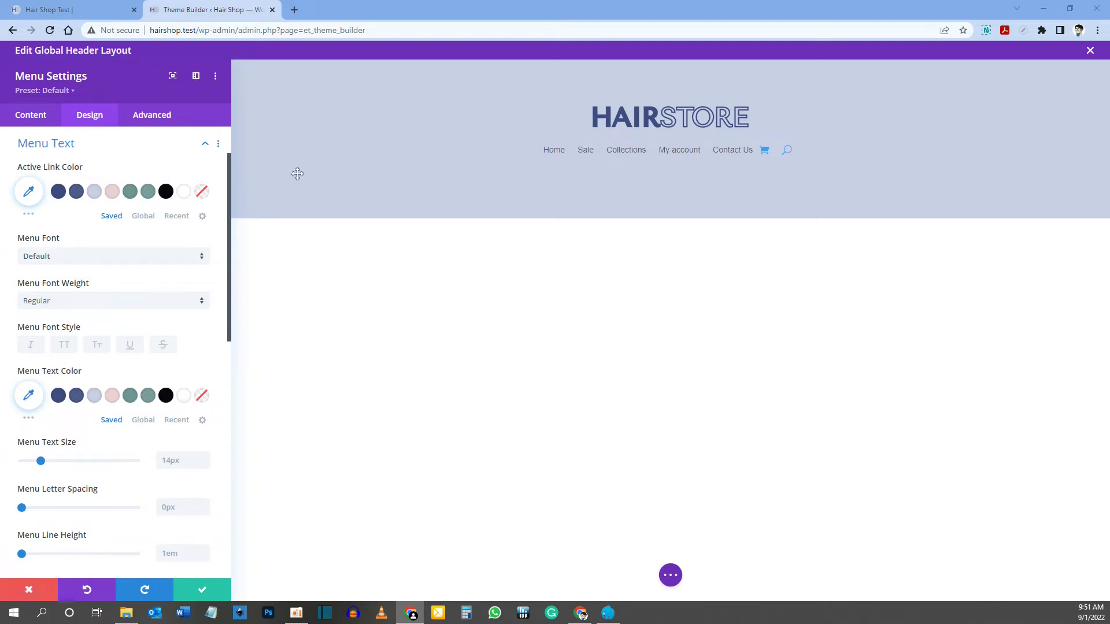
left_click(61, 197)
left_click(28, 192)
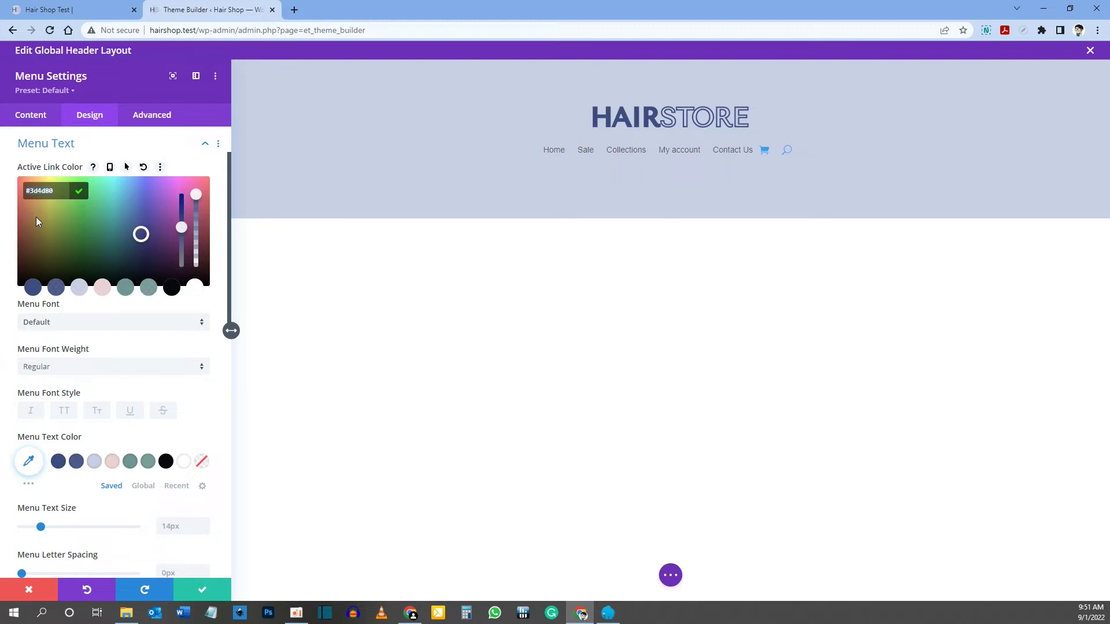
key("Escape")
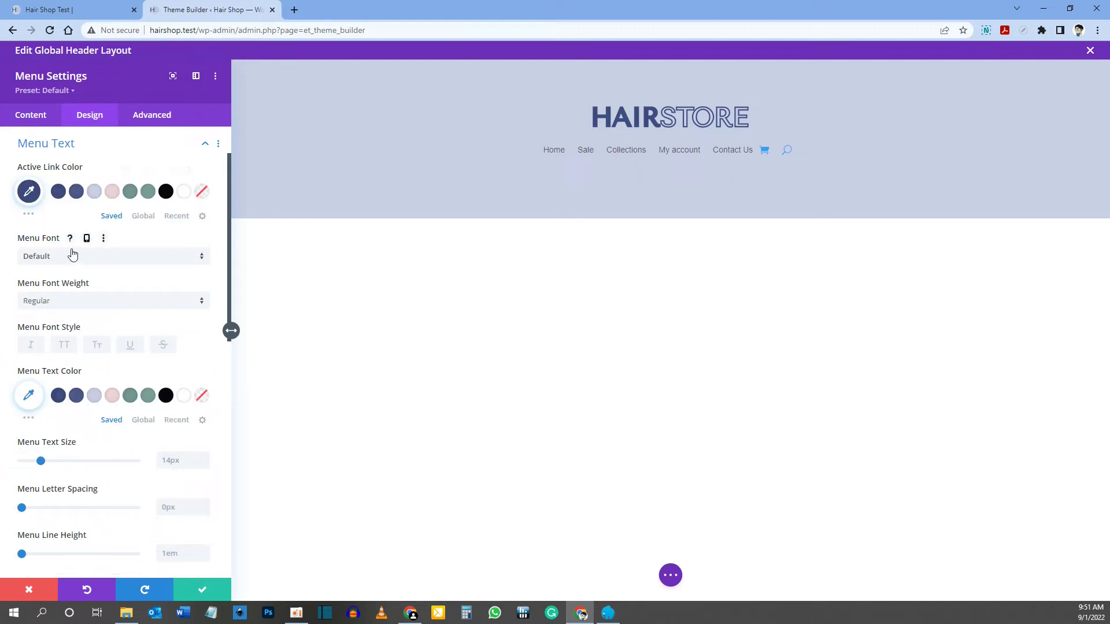
Set the menu font weight to Semi Bold and the menu font style to all uppercase
left_click(71, 301)
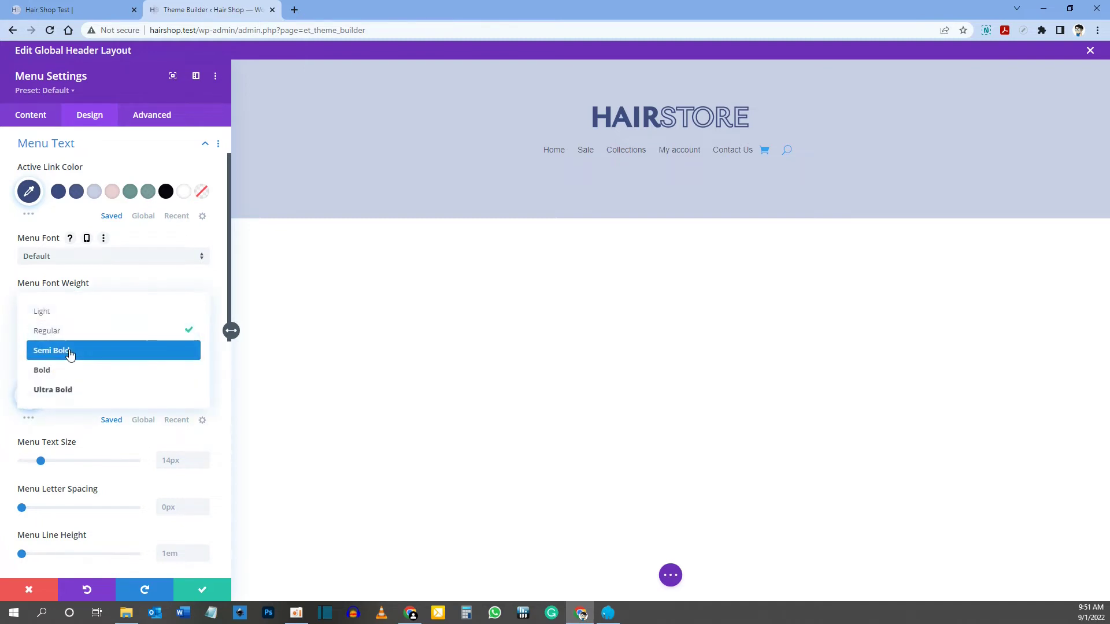
left_click(69, 355)
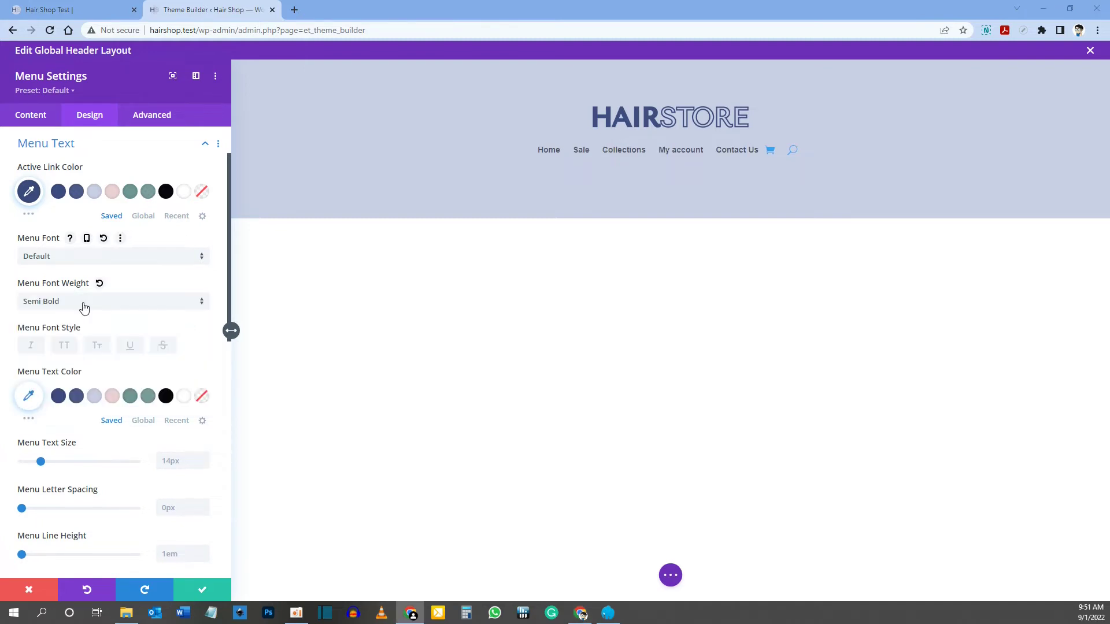
left_click(67, 350)
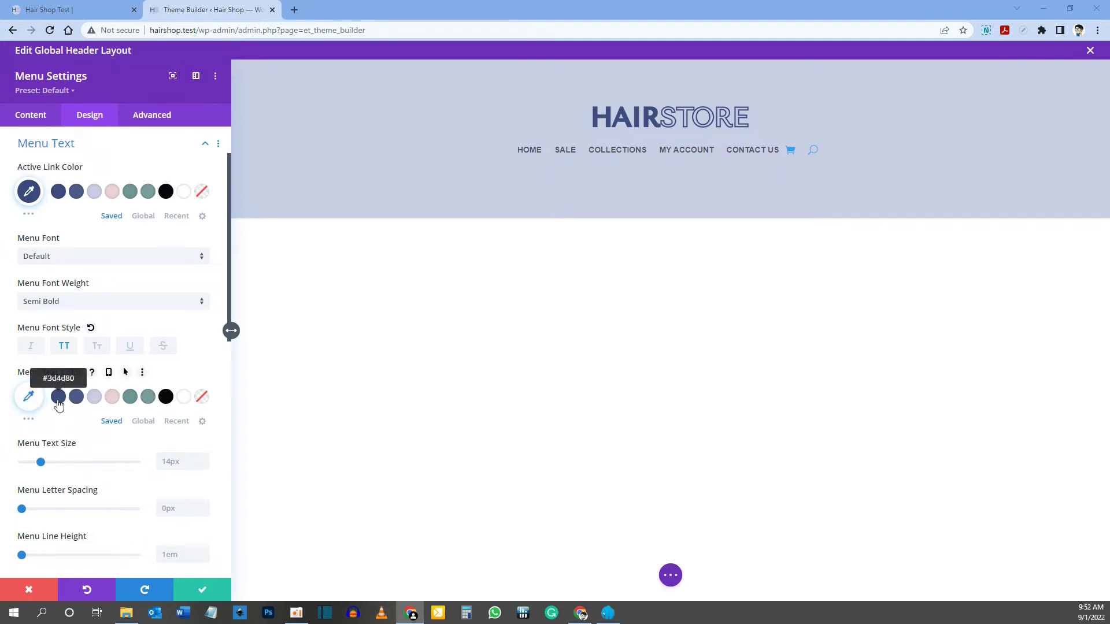
Set the menu text colour to the saved dark blue #3d4d80 at 0.5 opacity, giving rgba(61,77,128,0.5)
left_click(58, 400)
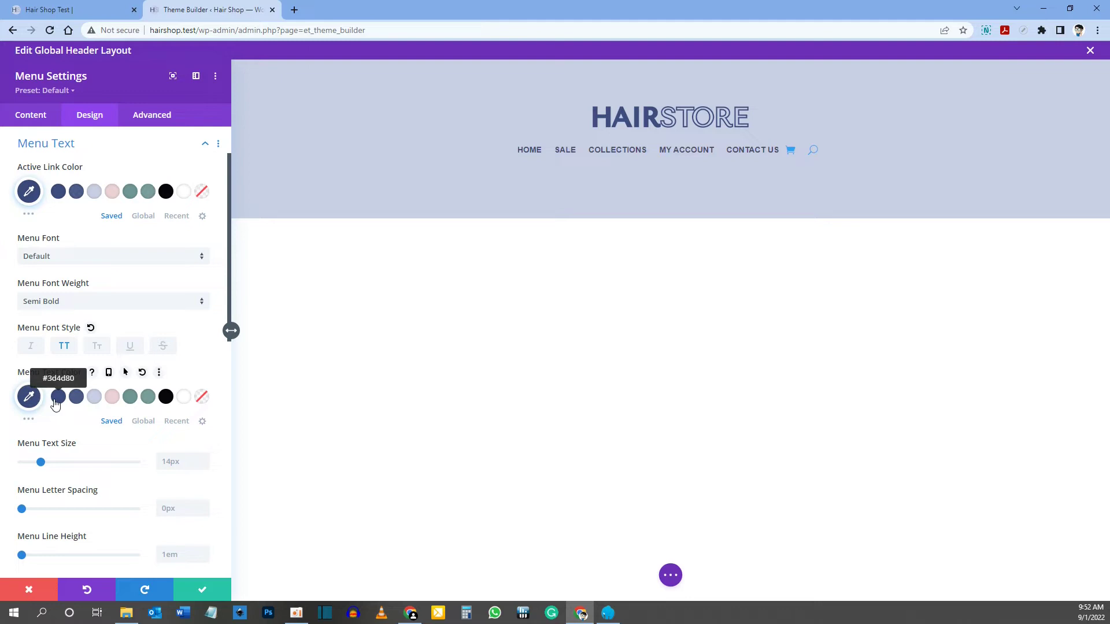
left_click(29, 397)
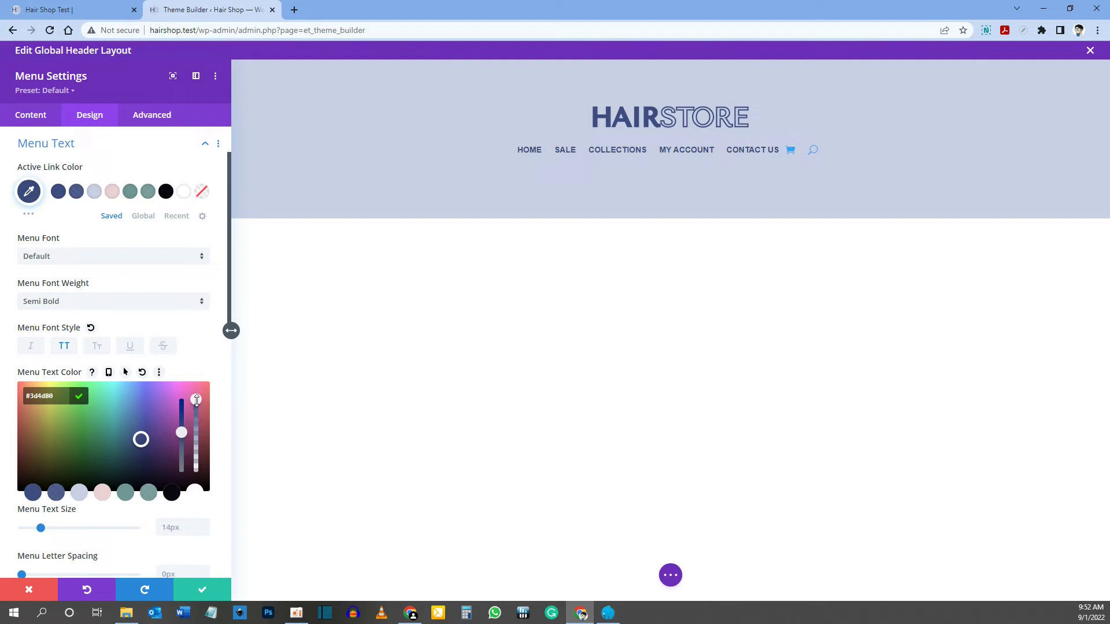
left_click_drag(196, 408, 194, 435)
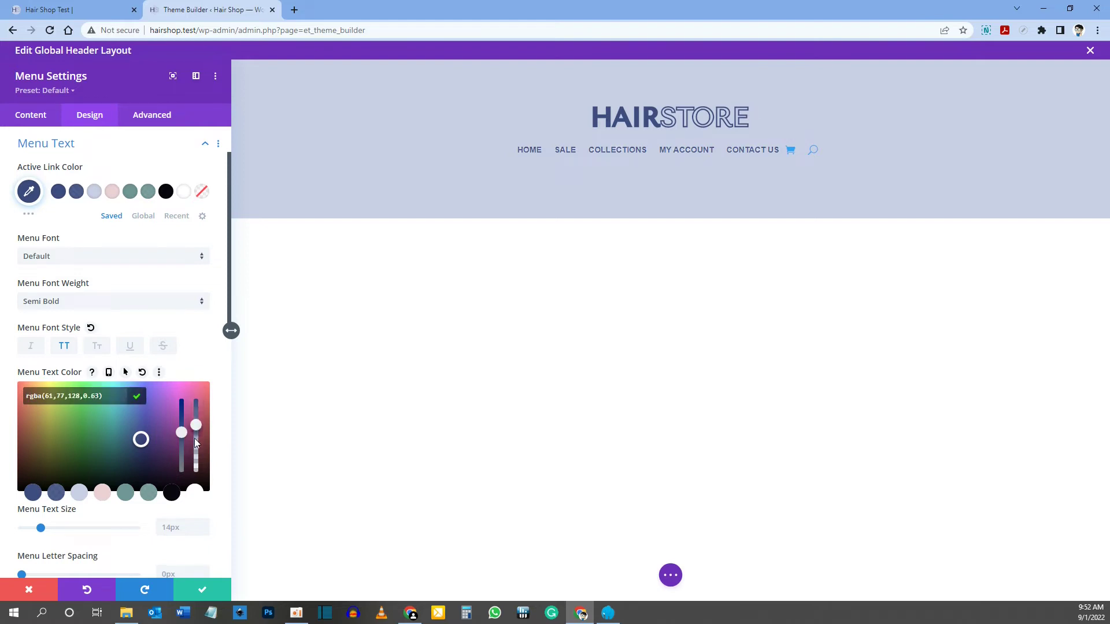
left_click(101, 398)
key("BackSpace")
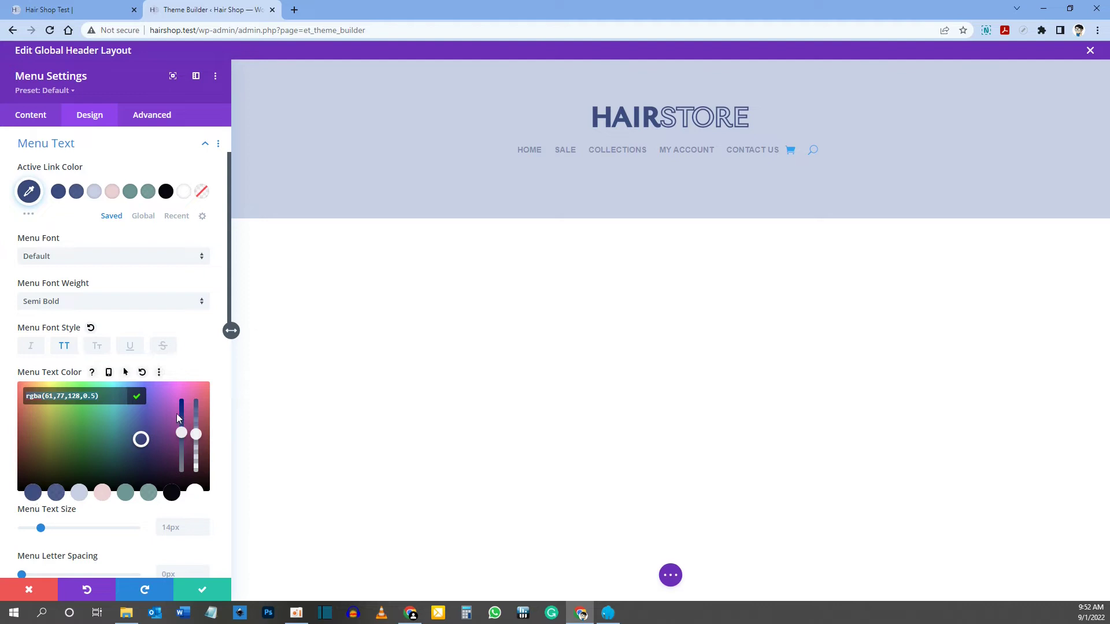
left_click(139, 397)
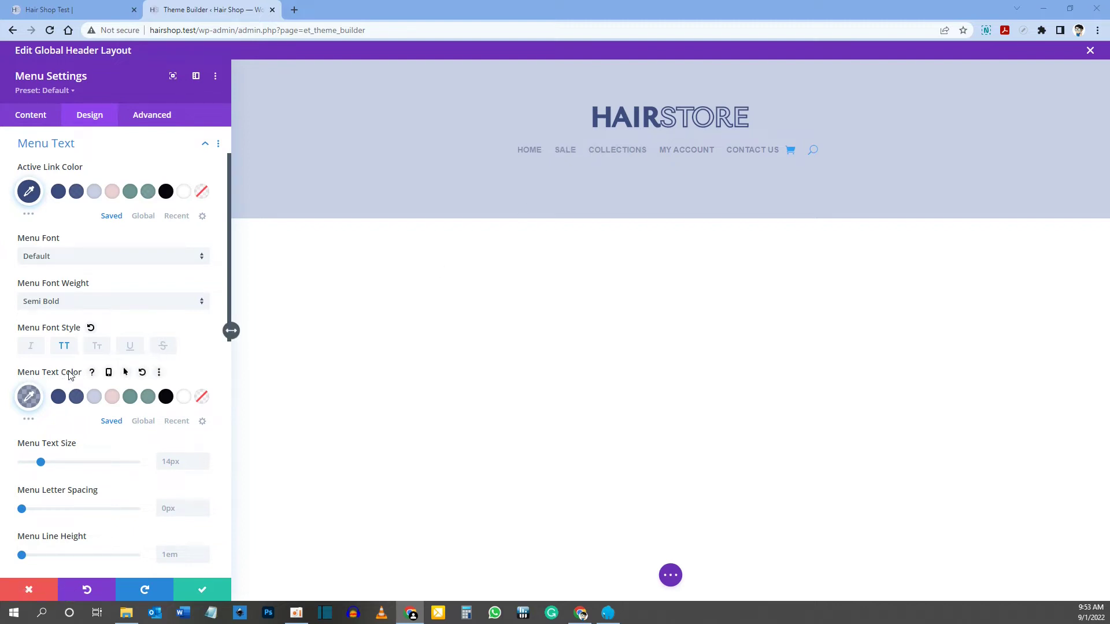
Enable a hover state for the menu text colour and set it to the saved solid dark blue #3d4d80
left_click(125, 373)
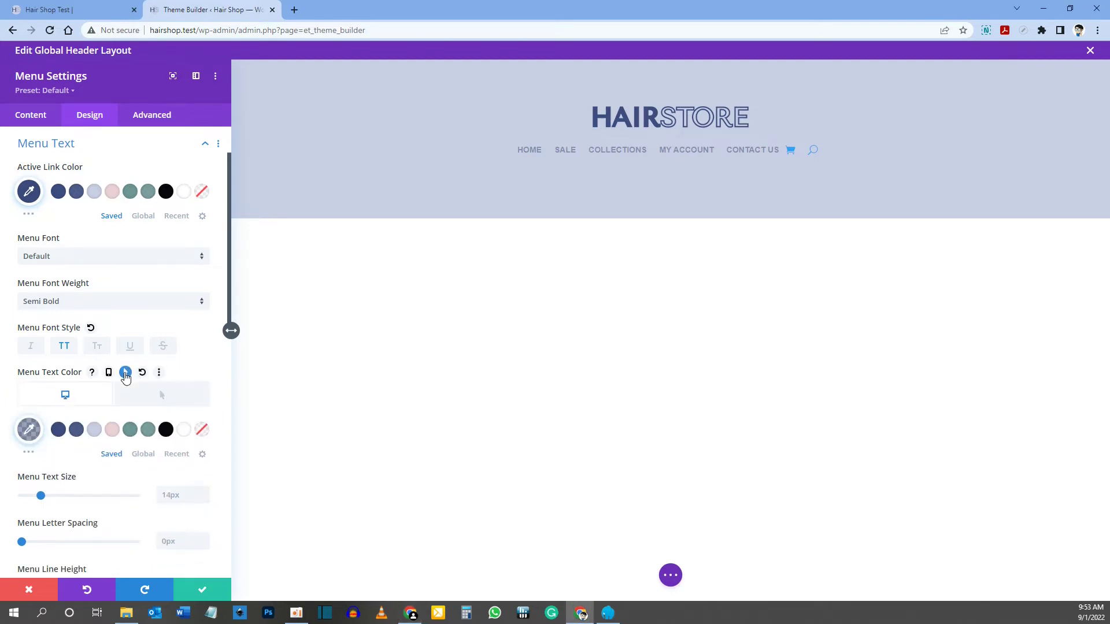
left_click(160, 397)
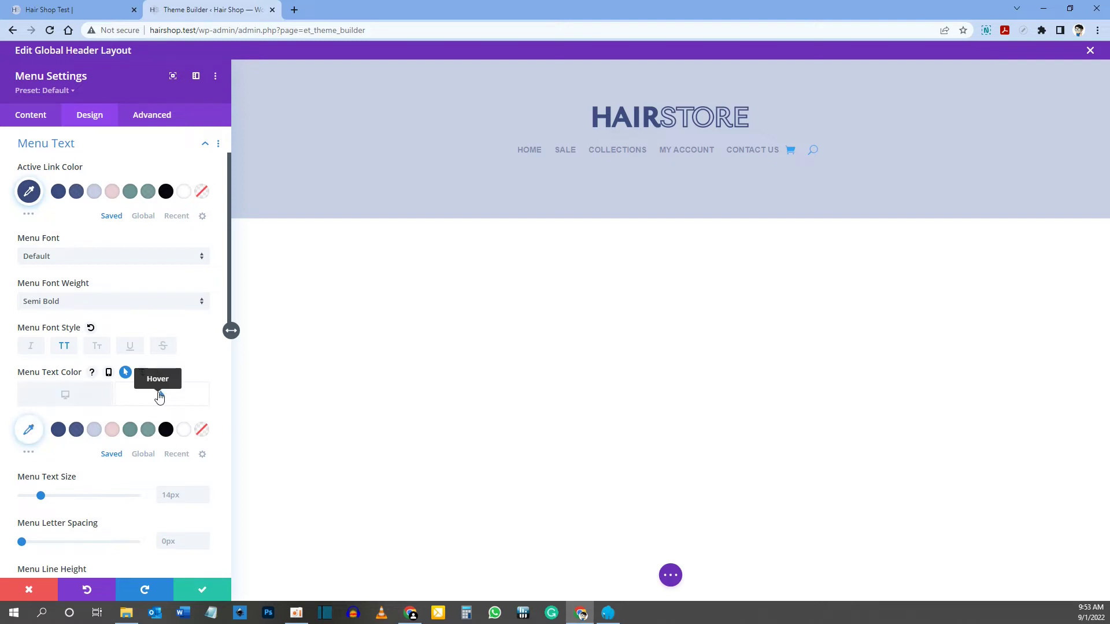
left_click(58, 430)
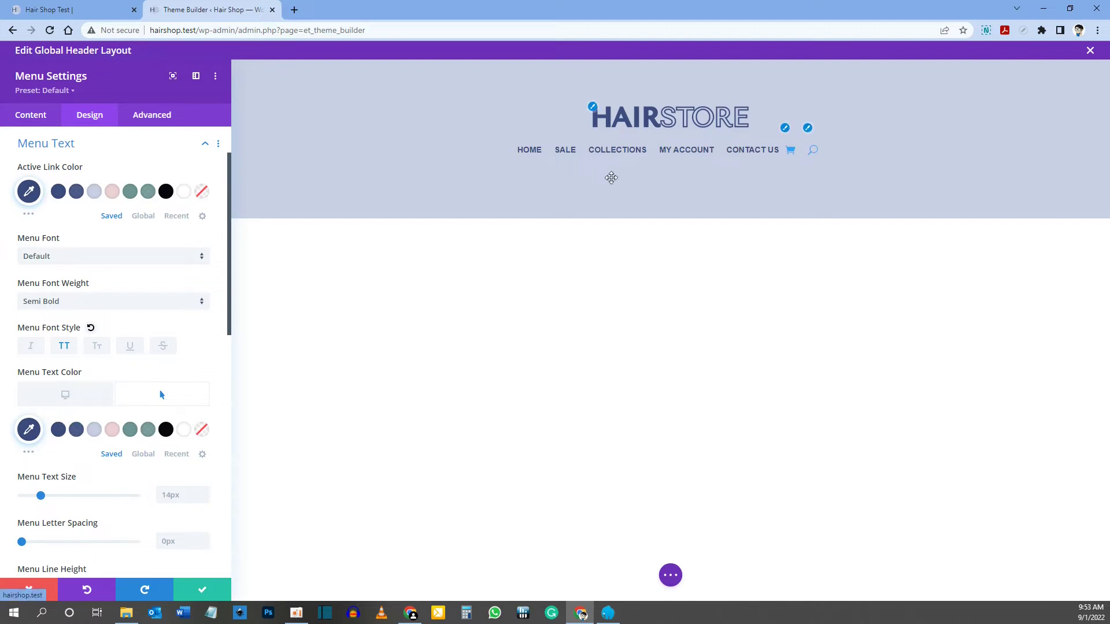
left_click(65, 397)
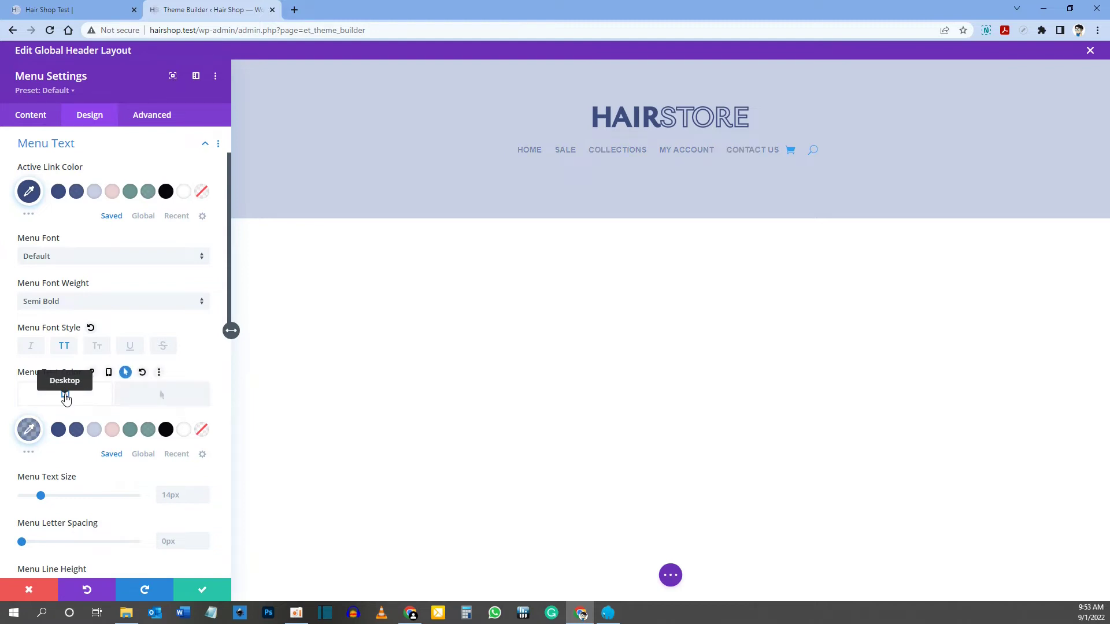
Set the menu text size to 18px and look at its per-device size options without changing them
scroll(119, 347, "down", 2)
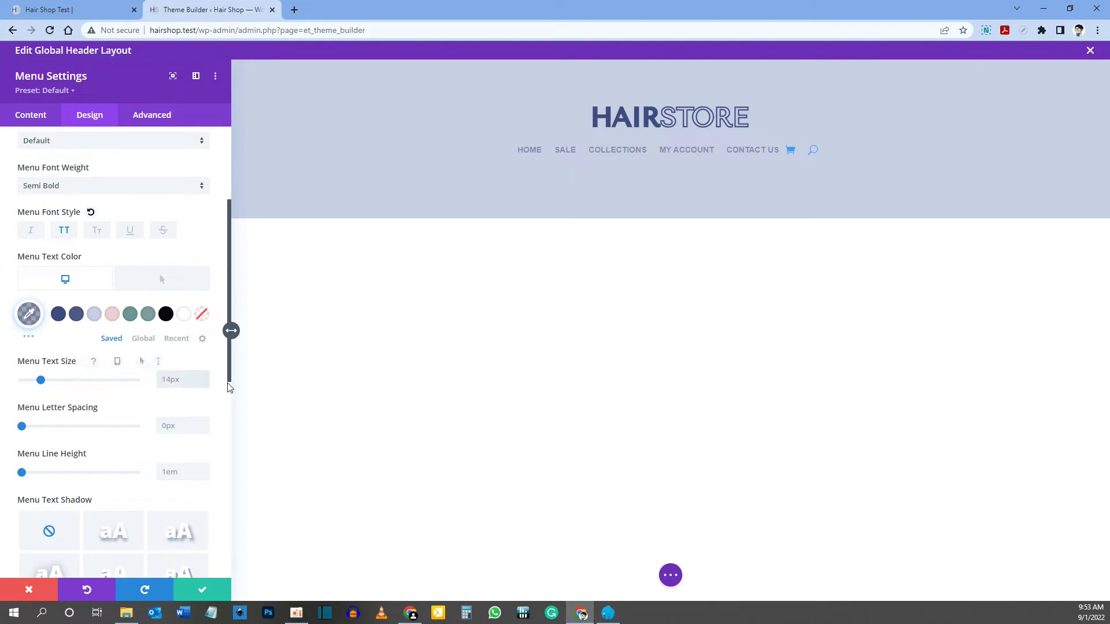
type("px")
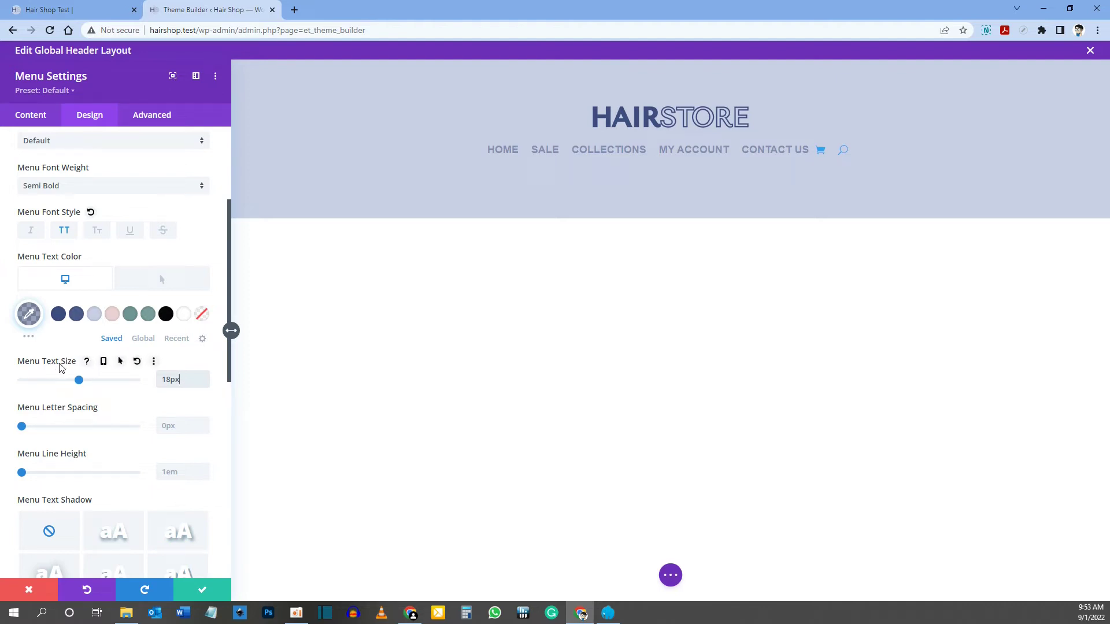
left_click(104, 363)
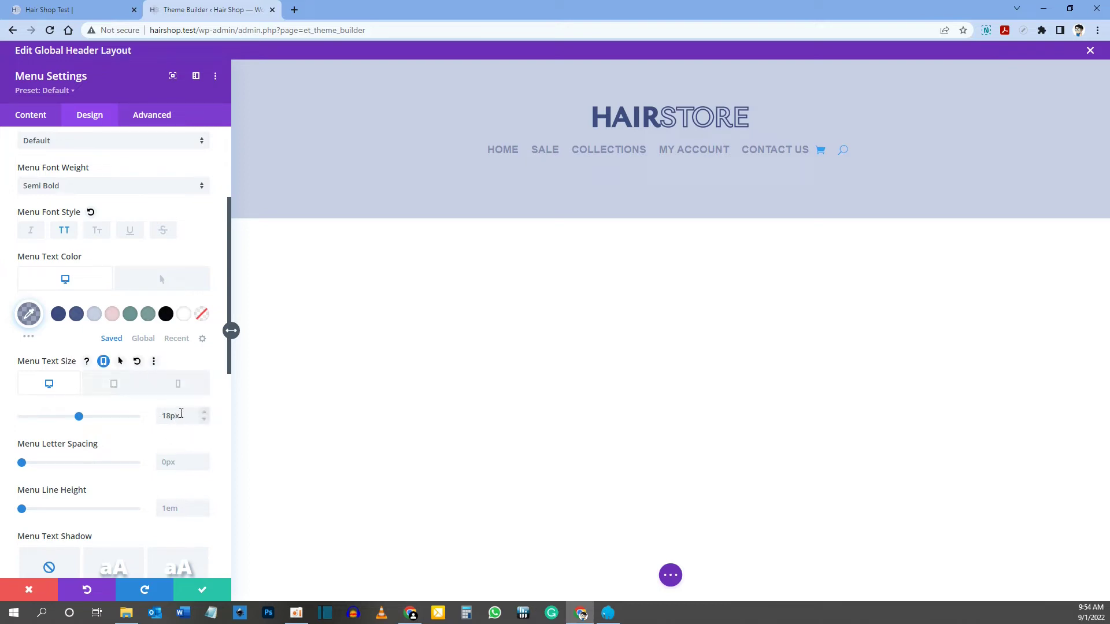
left_click(104, 363)
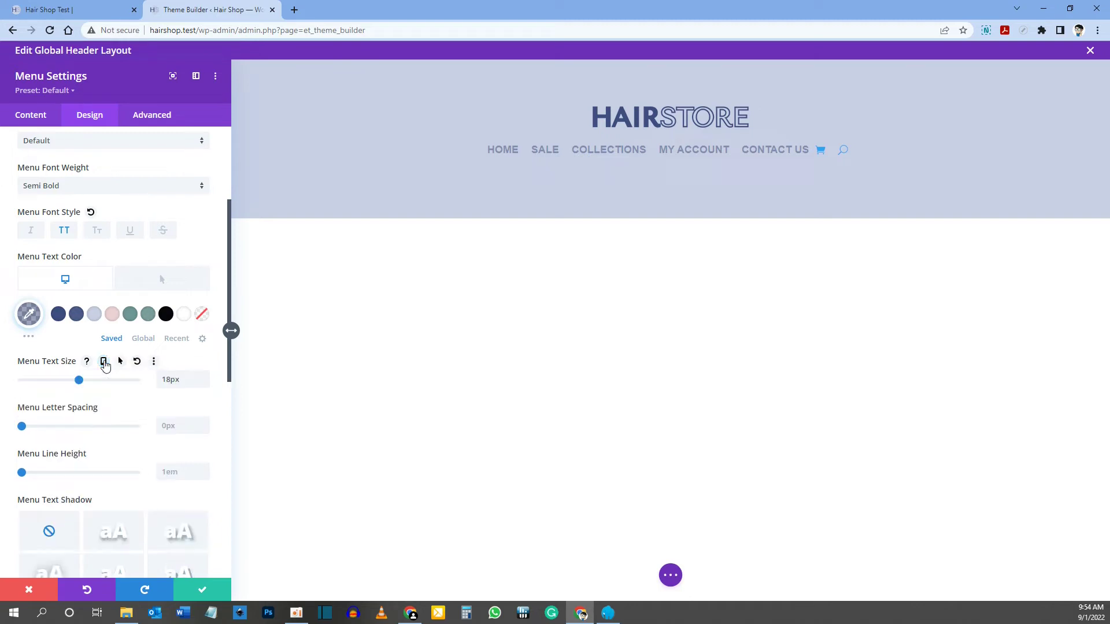
Try a menu letter spacing of 5px and clear it back to the default
scroll(90, 429, "down", 1)
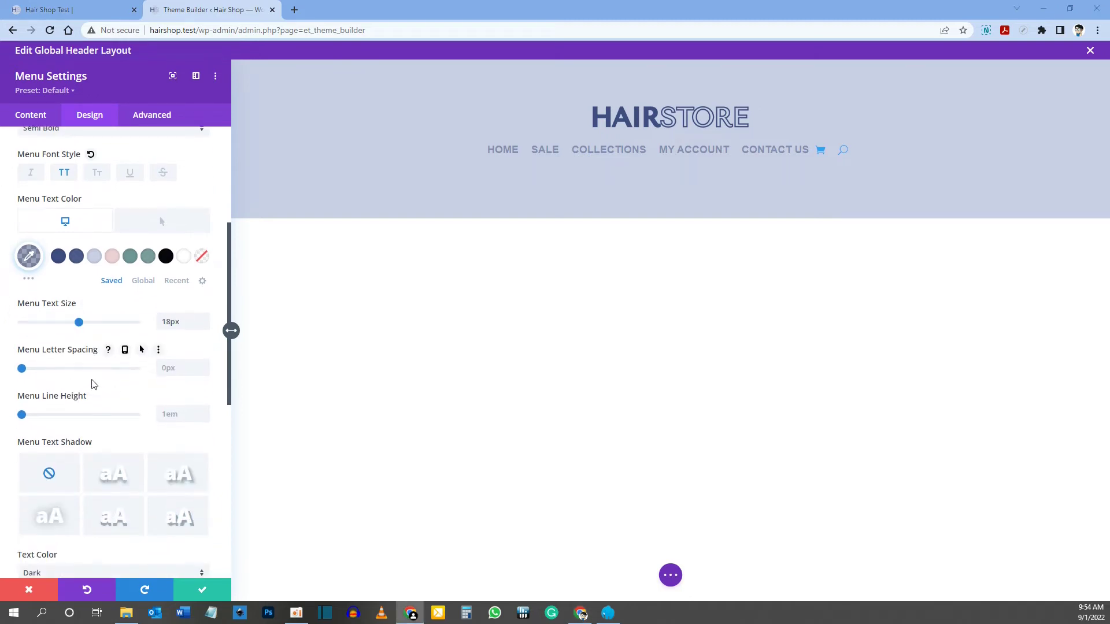
scroll(77, 385, "down", 2)
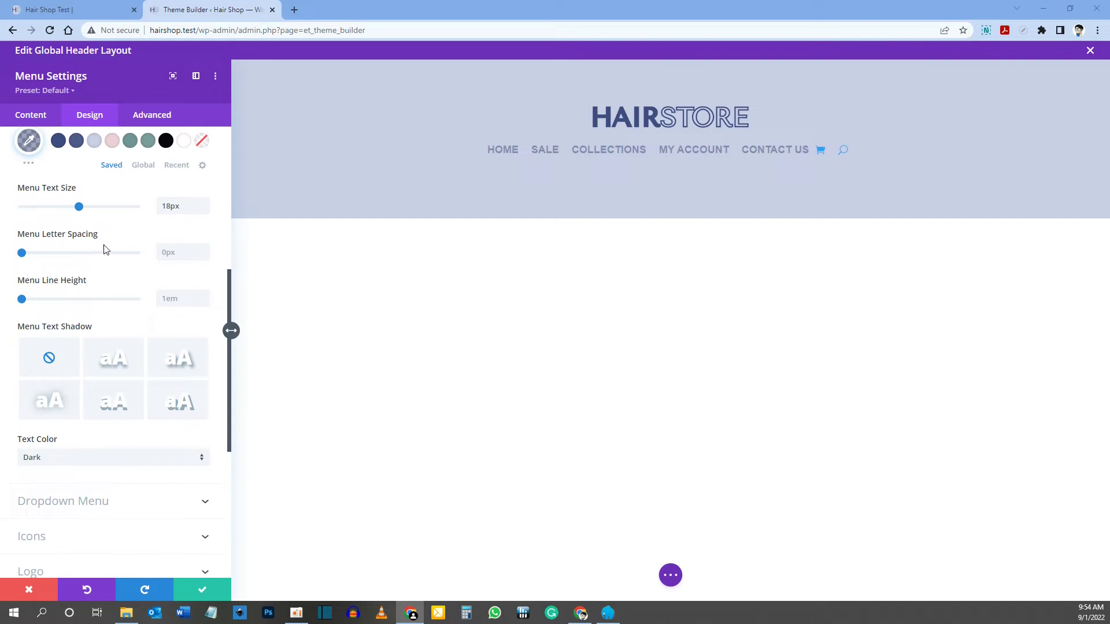
left_click(179, 248)
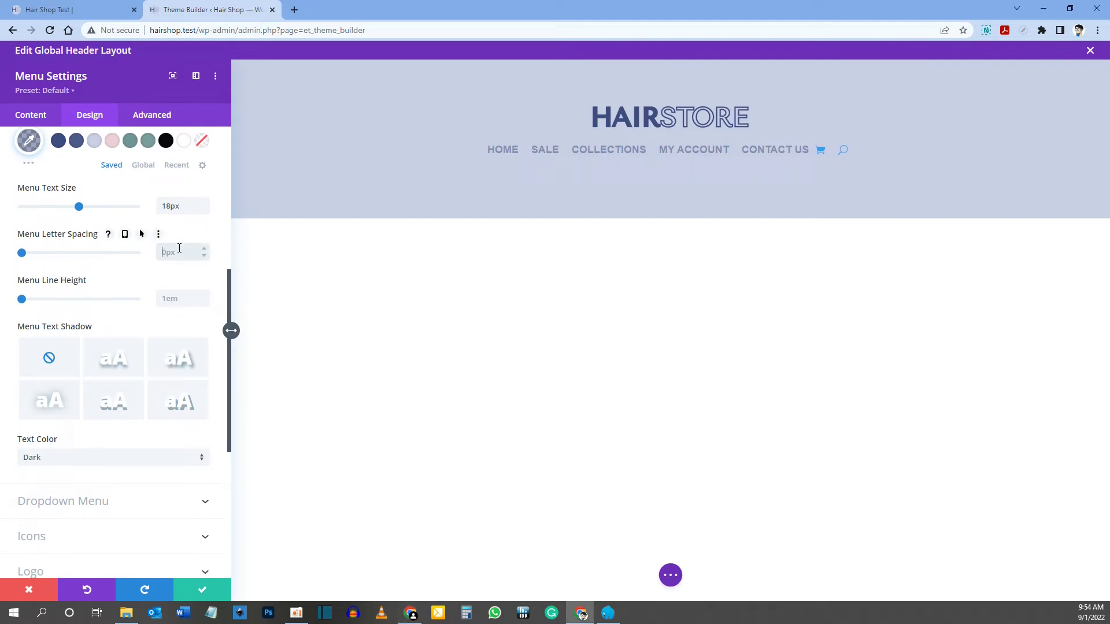
type("5")
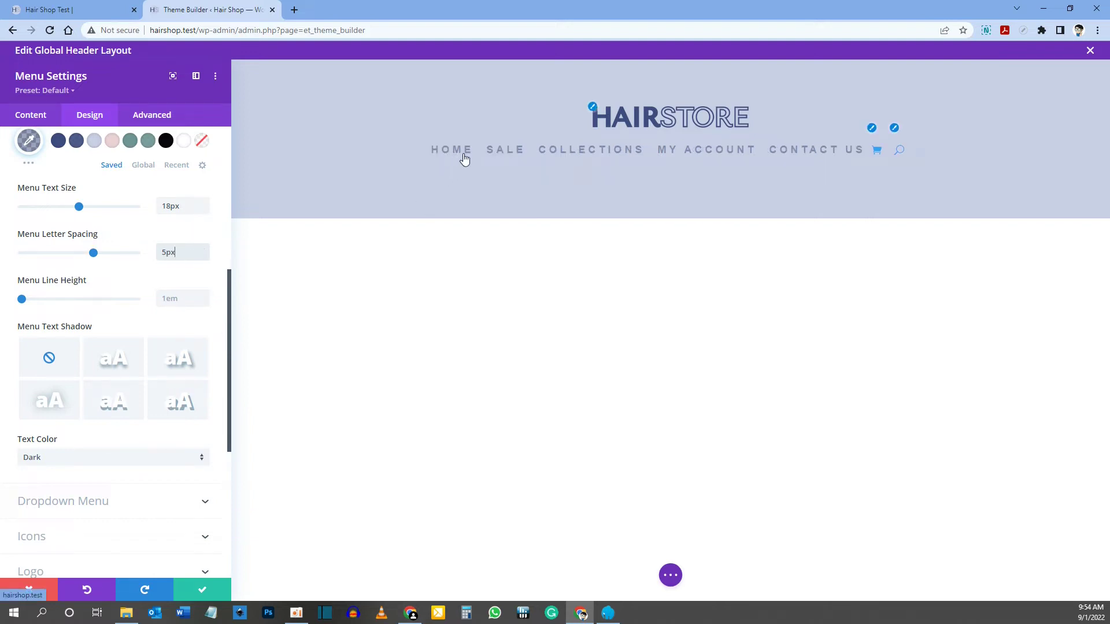
left_click_drag(187, 250, 153, 265)
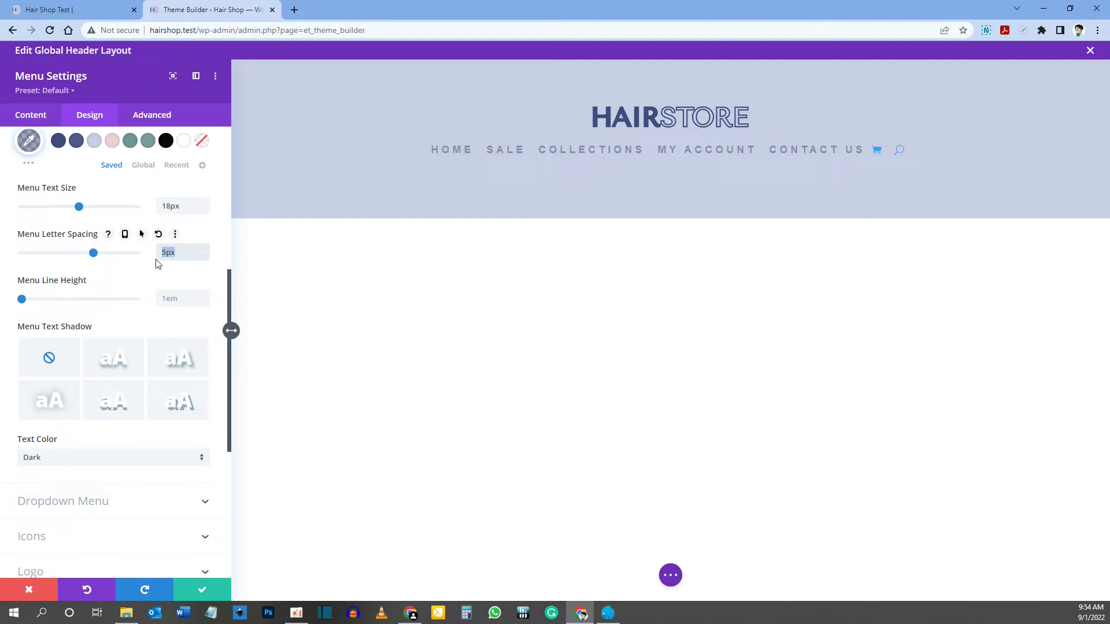
key("BackSpace")
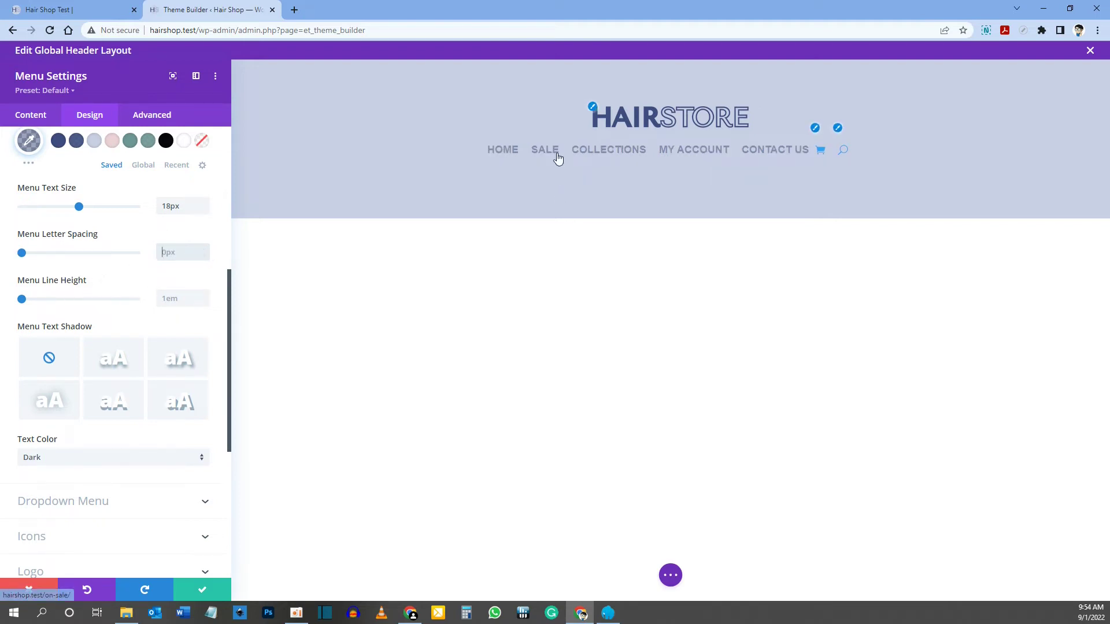
Open the Dropdown Menu design settings, preview the header in Tablet View and expand its mobile menu
scroll(128, 268, "down", 3)
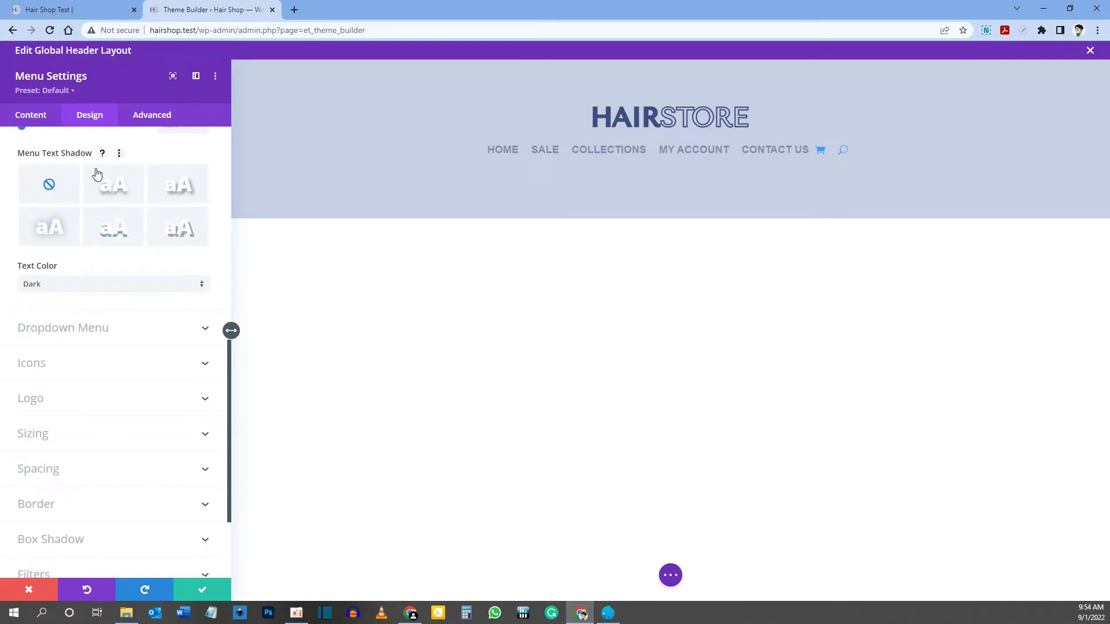
left_click(94, 334)
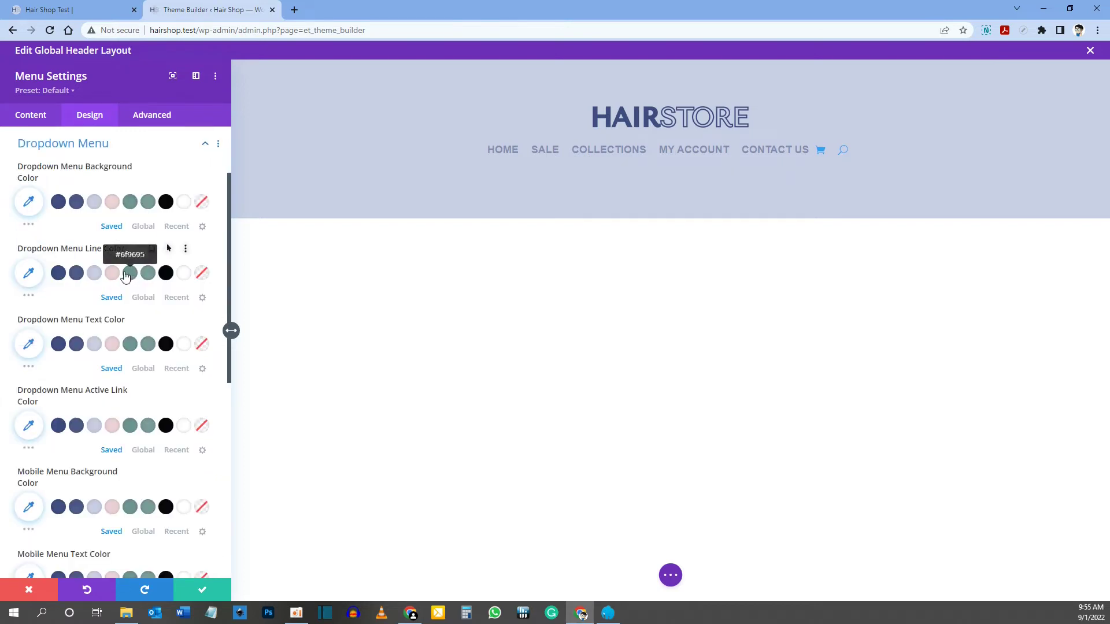
scroll(116, 318, "down", 1)
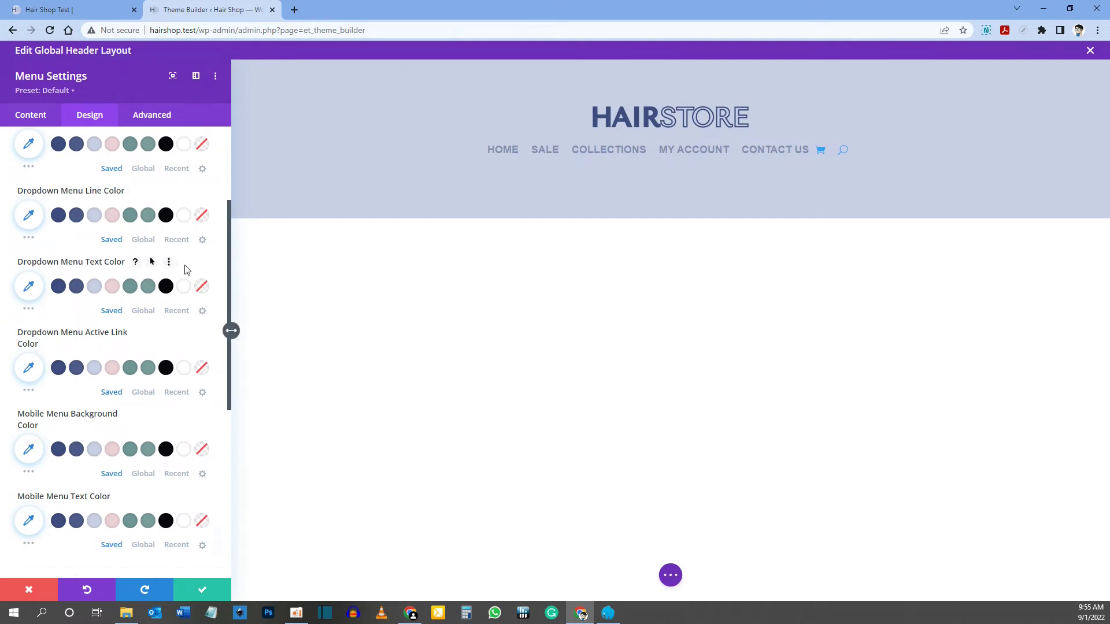
scroll(67, 218, "up", 1)
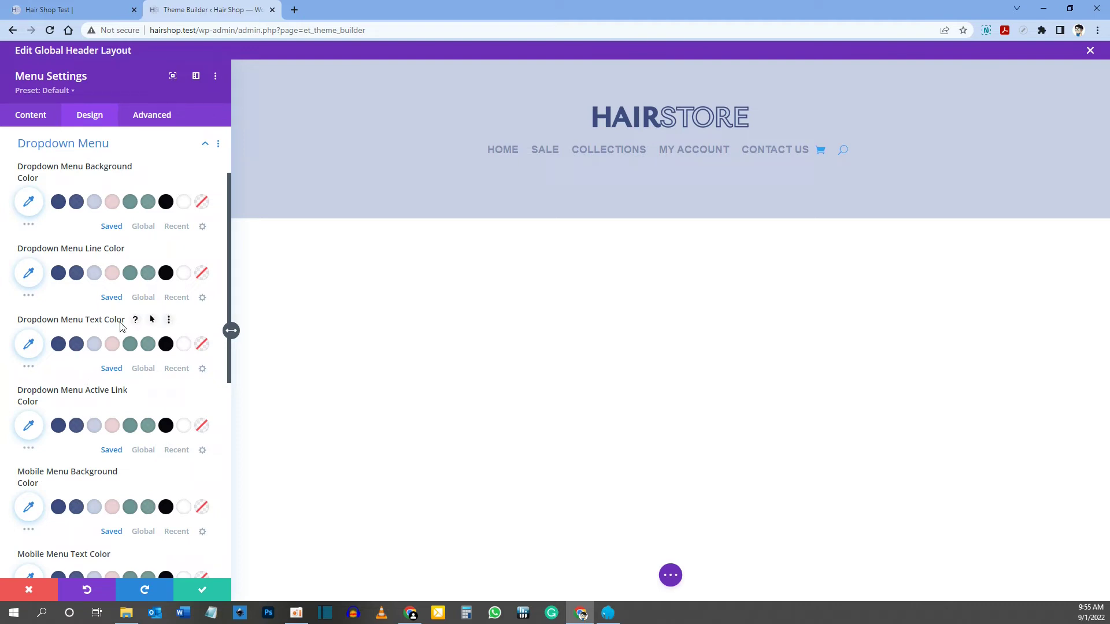
left_click(673, 576)
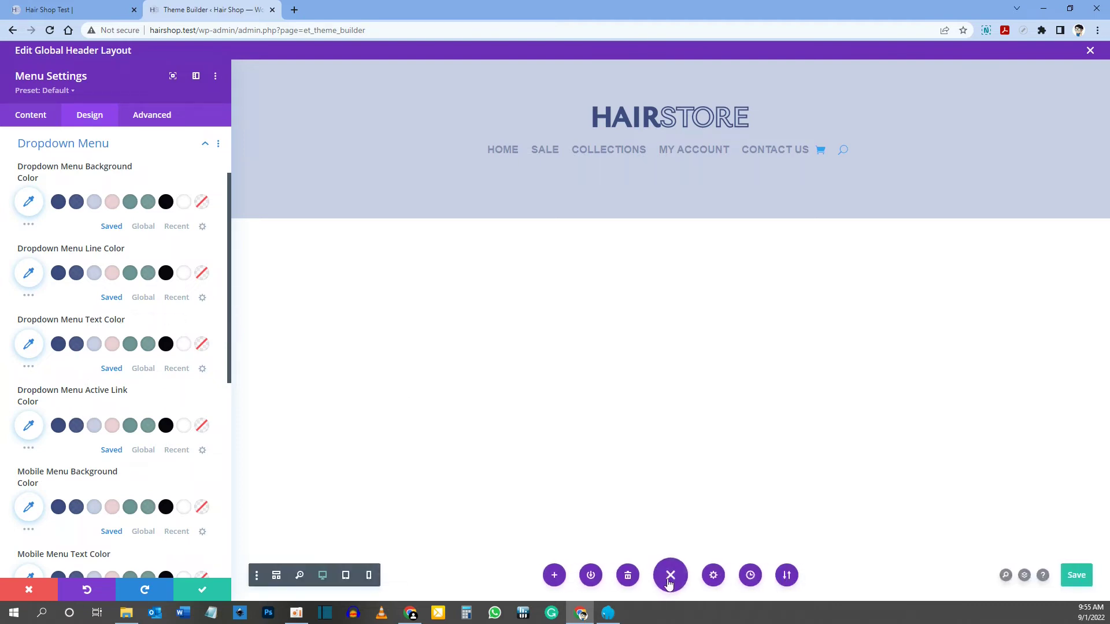
left_click(347, 579)
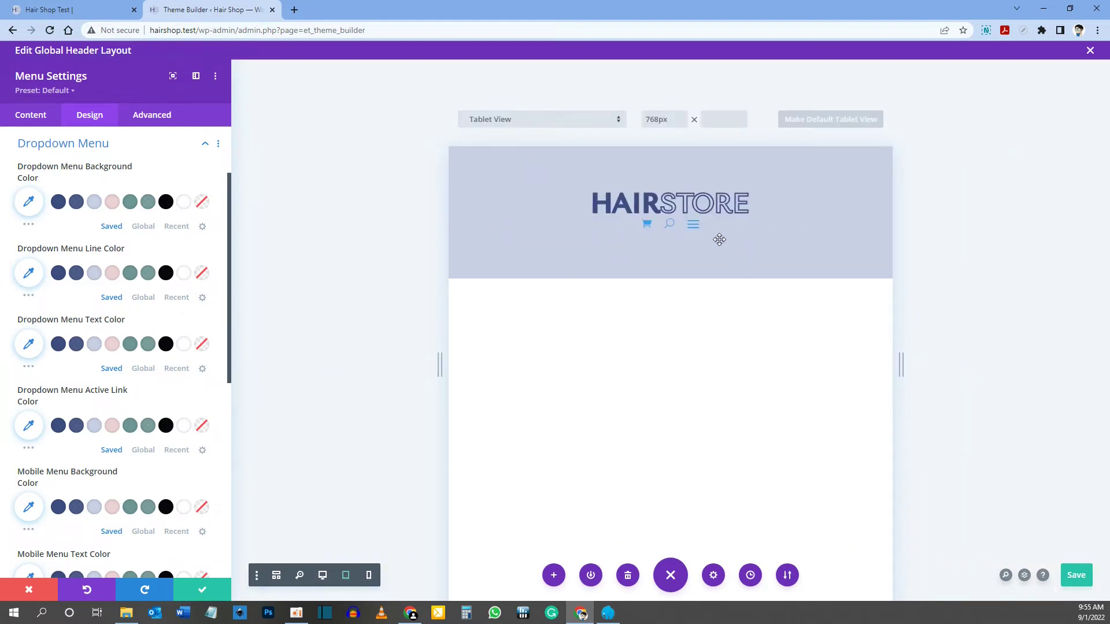
left_click(697, 226)
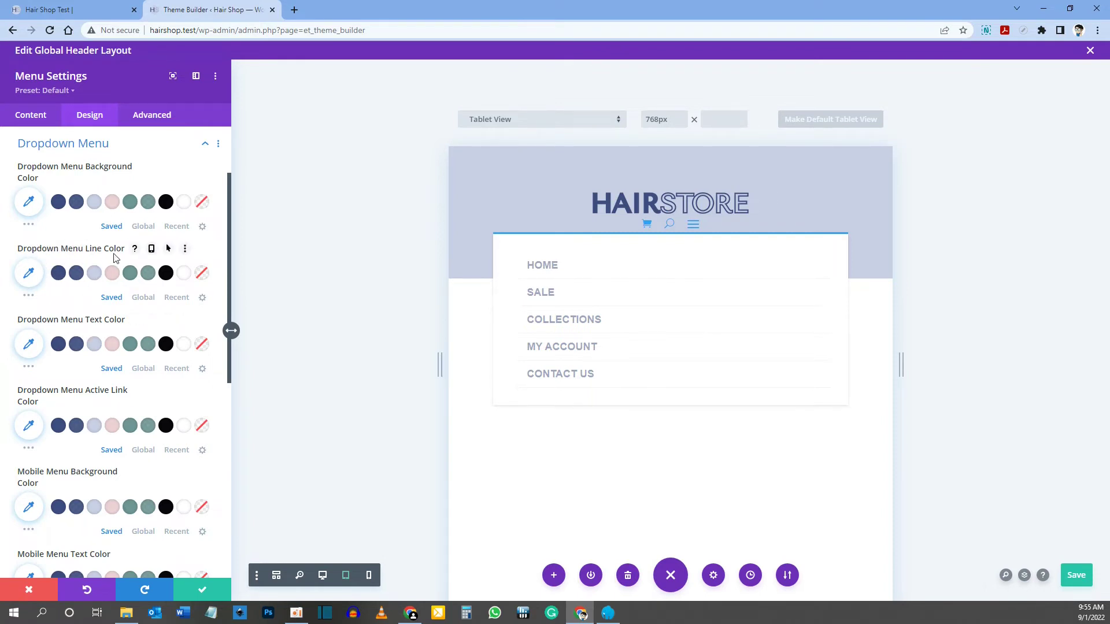
Set the dropdown menu line colour to the saved dark blue #3d4d80 and the mobile menu background to light blue #c8cfe4
left_click(58, 274)
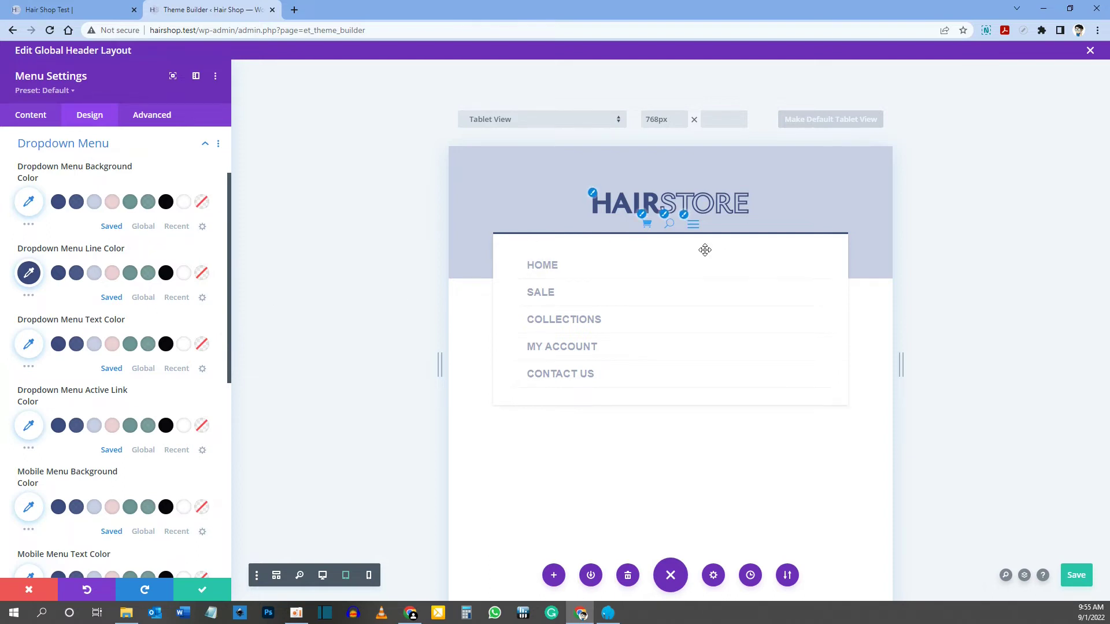
scroll(101, 219, "down", 1)
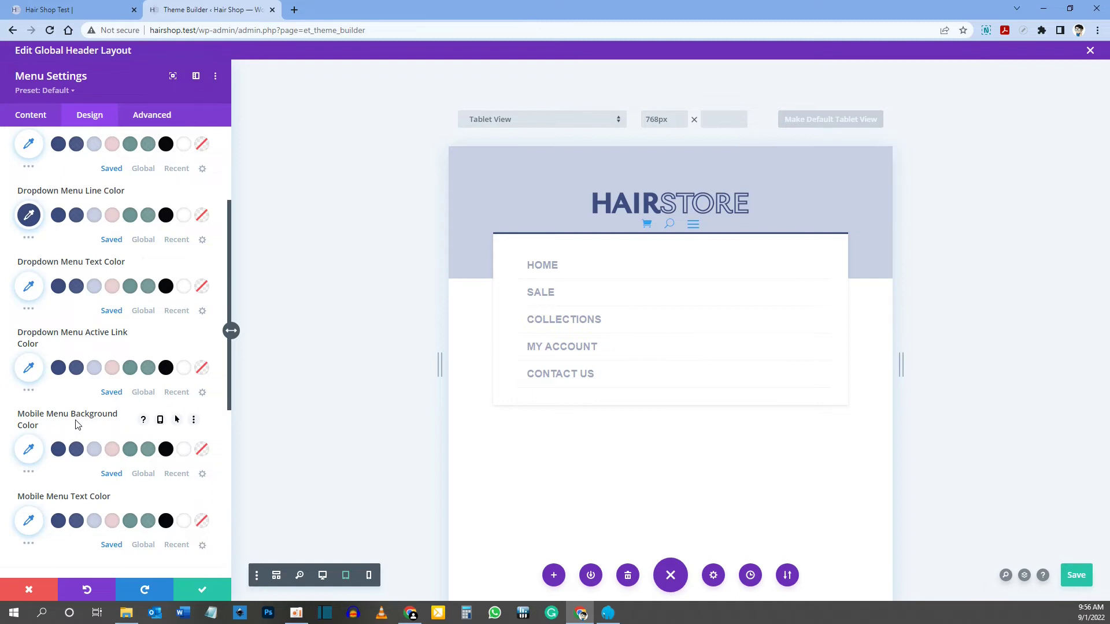
left_click(94, 451)
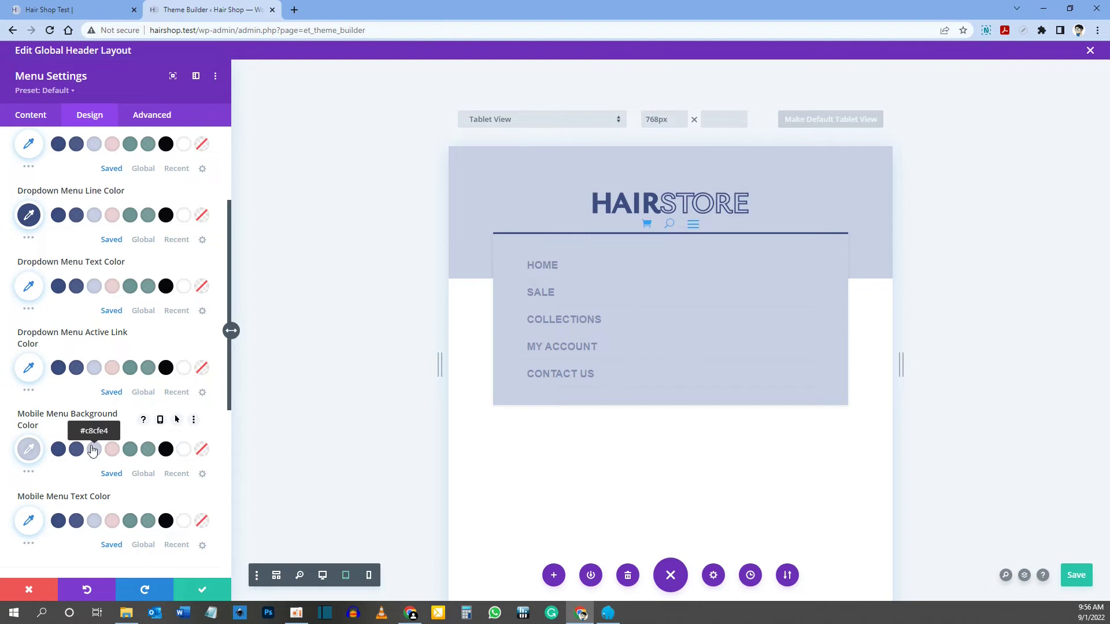
scroll(93, 450, "down", 1)
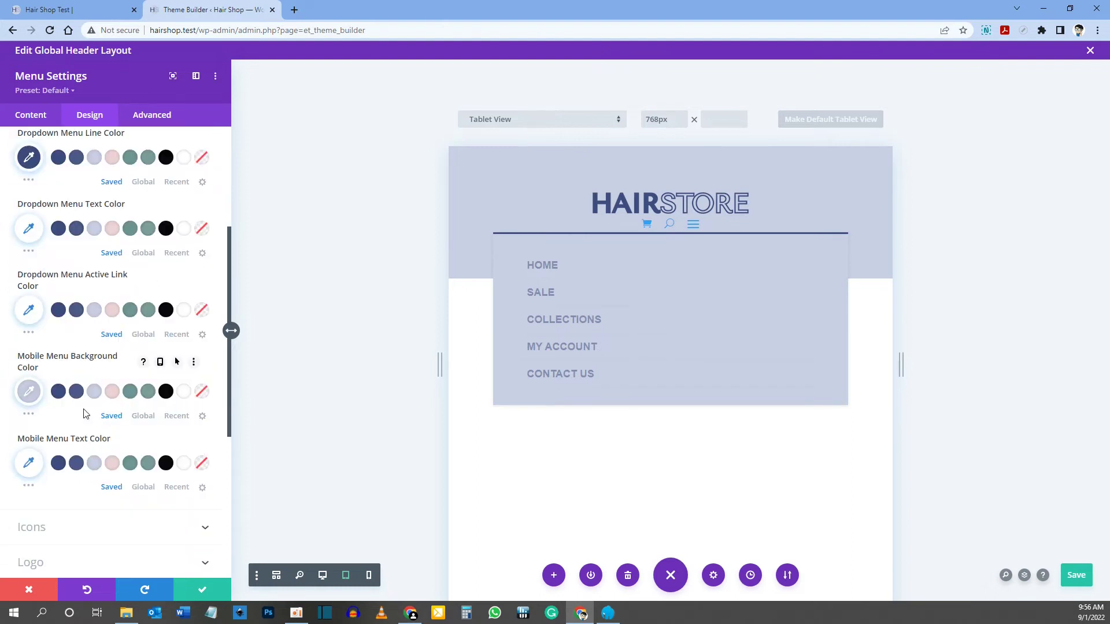
scroll(87, 445, "down", 2)
scroll(107, 384, "up", 4)
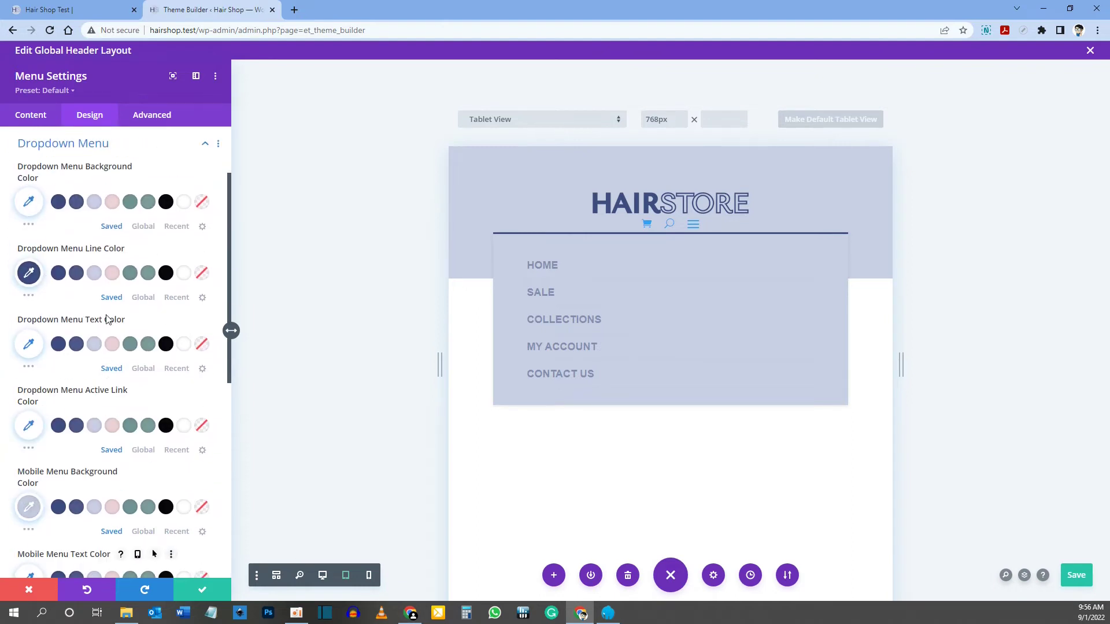
scroll(55, 310, "down", 5)
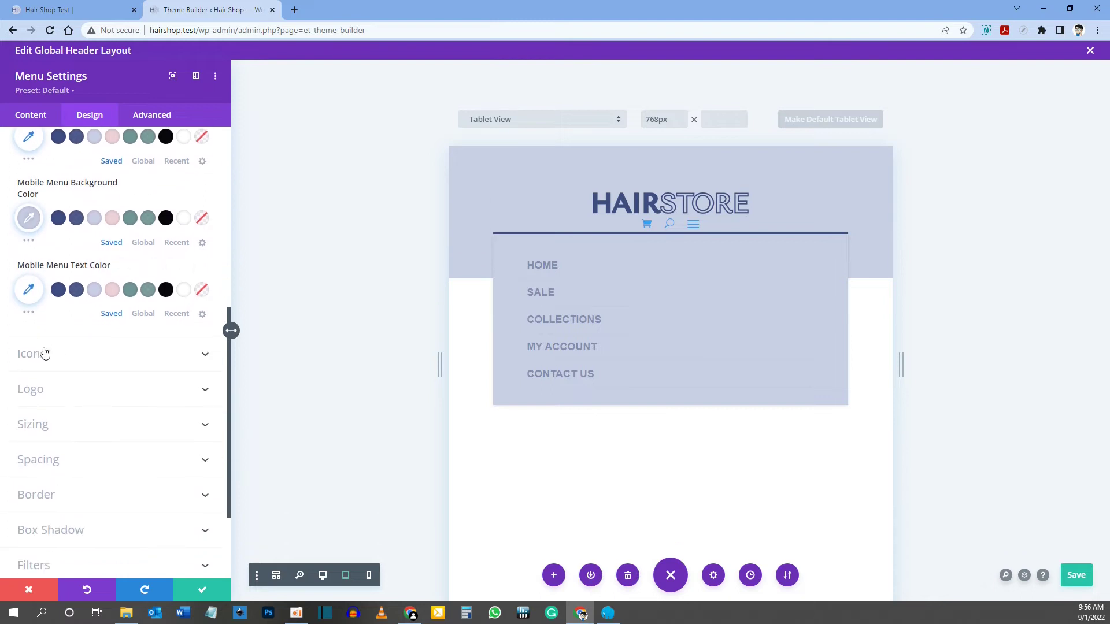
In the menu's icon settings, set the shopping cart icon colour to the saved dark blue #3d4d80 at 0.5 opacity, previewed in Desktop View
left_click(43, 357)
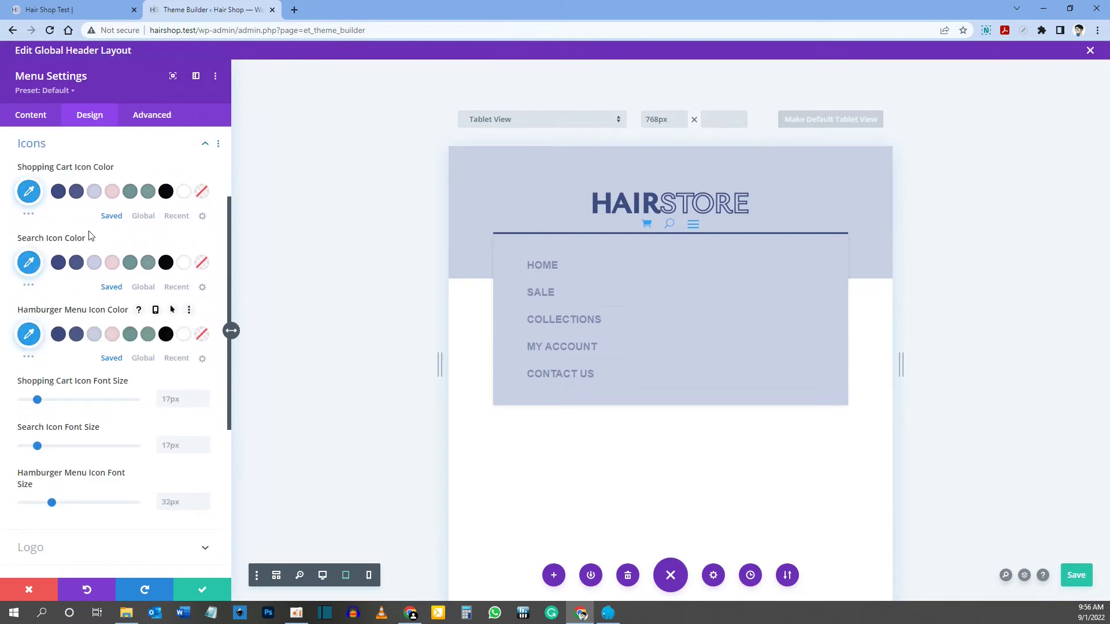
left_click(324, 575)
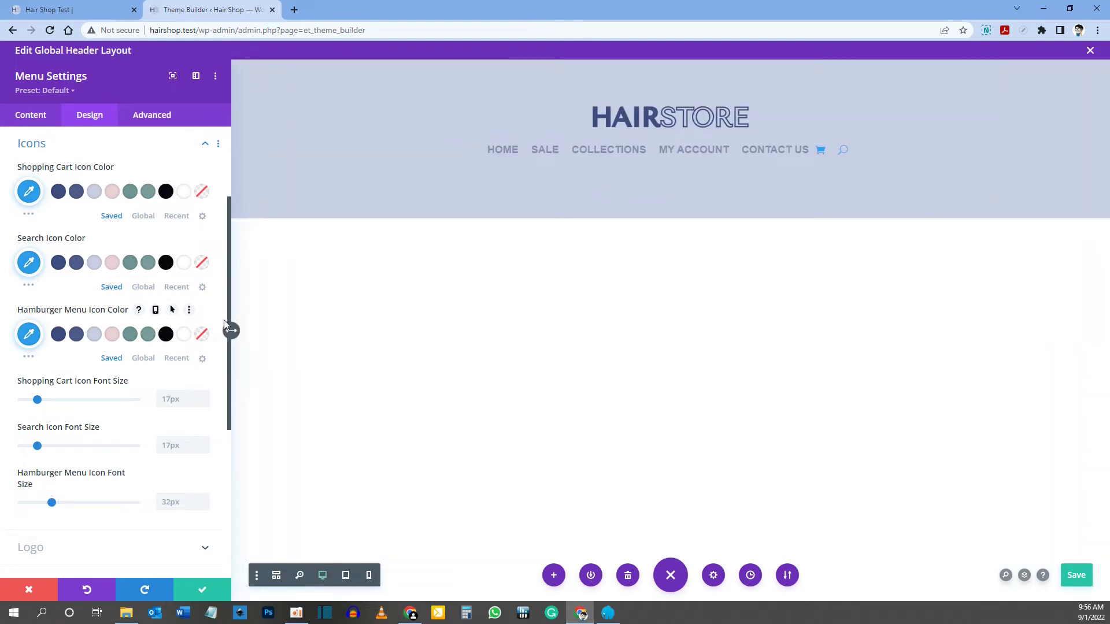
key("ctrl+s")
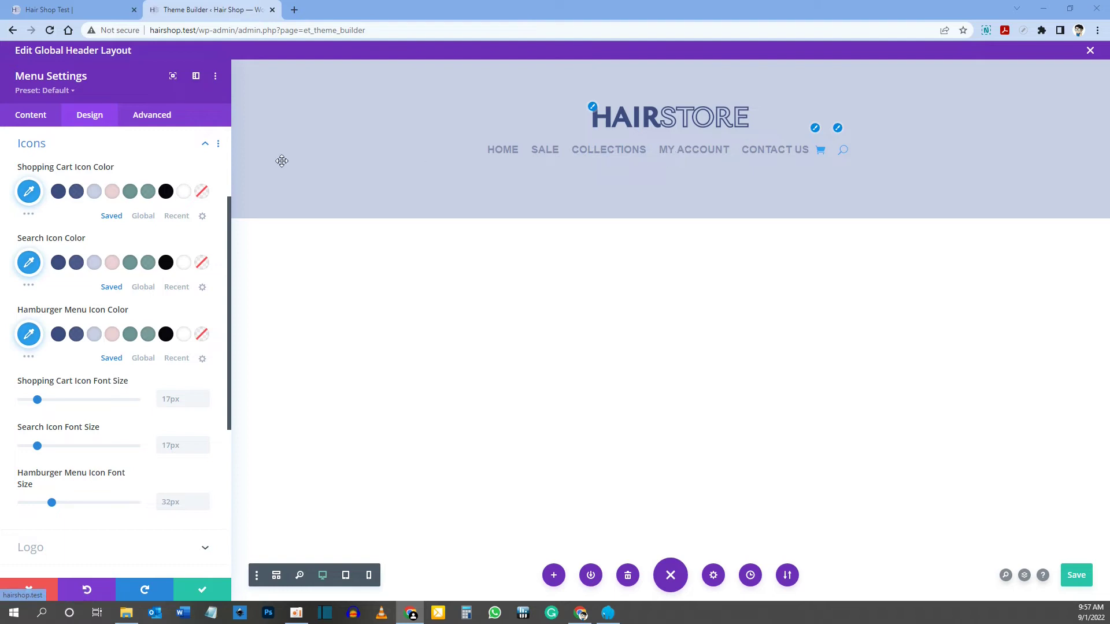
left_click(60, 195)
left_click(31, 197)
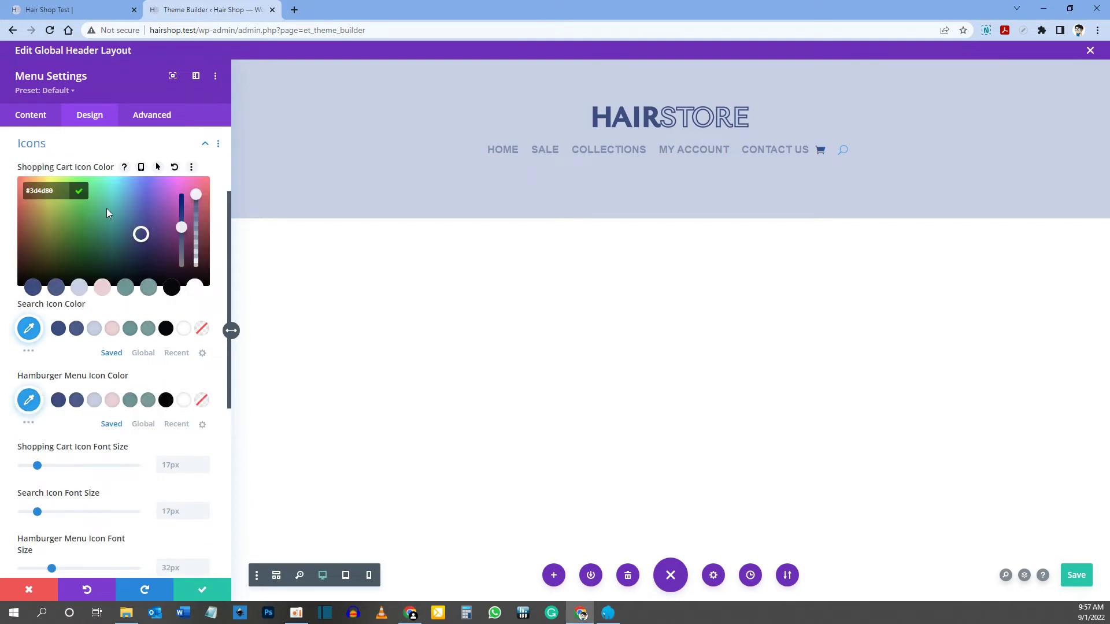
left_click_drag(196, 194, 197, 231)
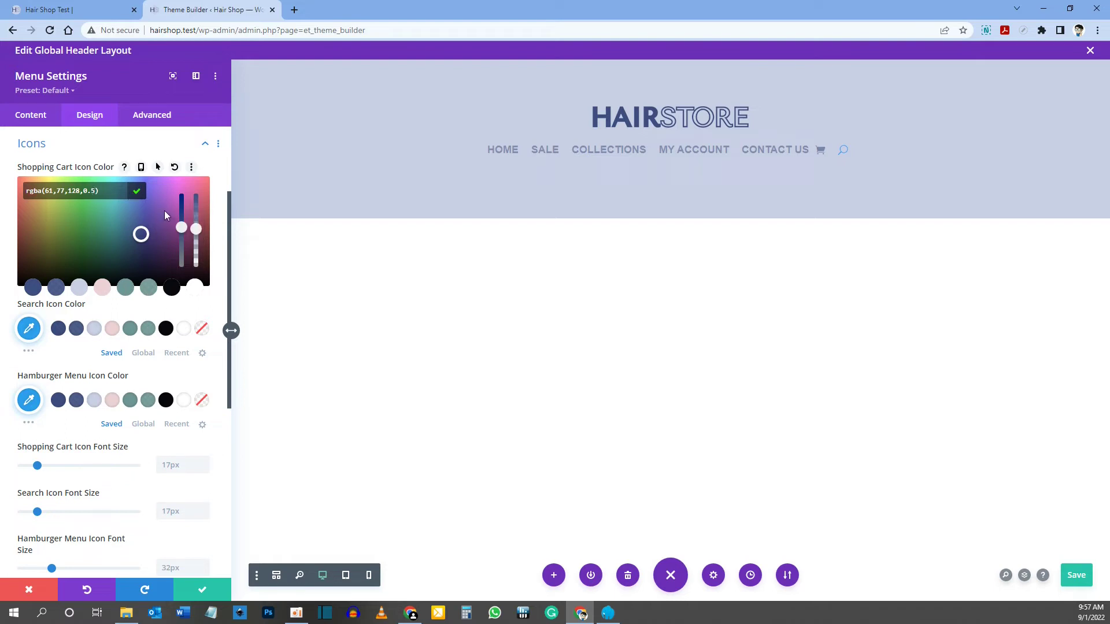
Enable a hover state for the shopping cart icon colour and set its hover colour to solid #3d4d80
left_click(158, 168)
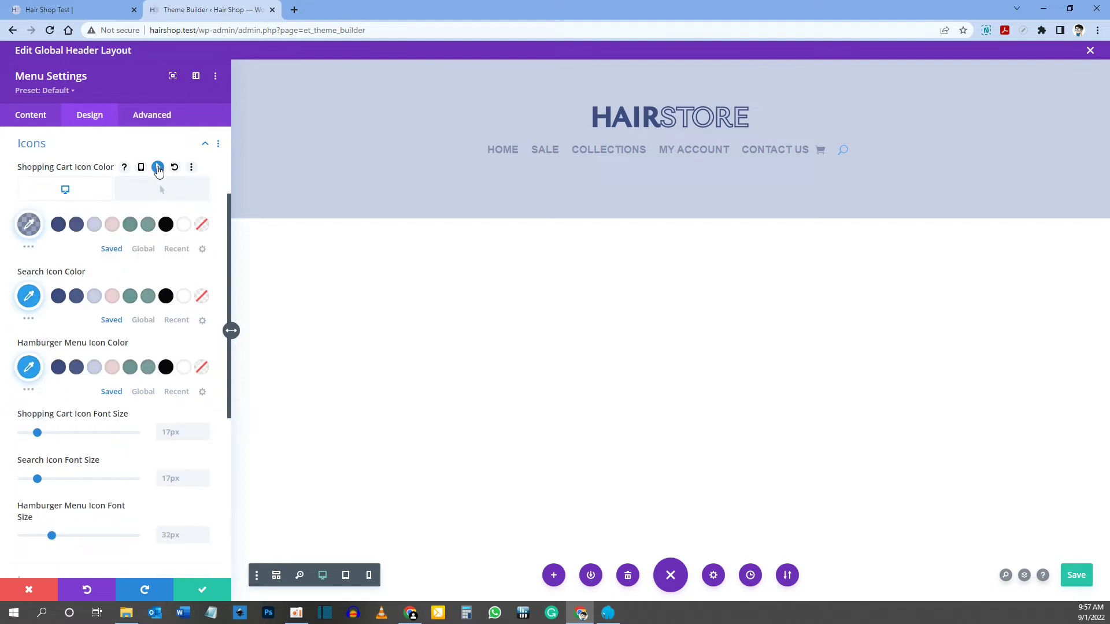
left_click(166, 198)
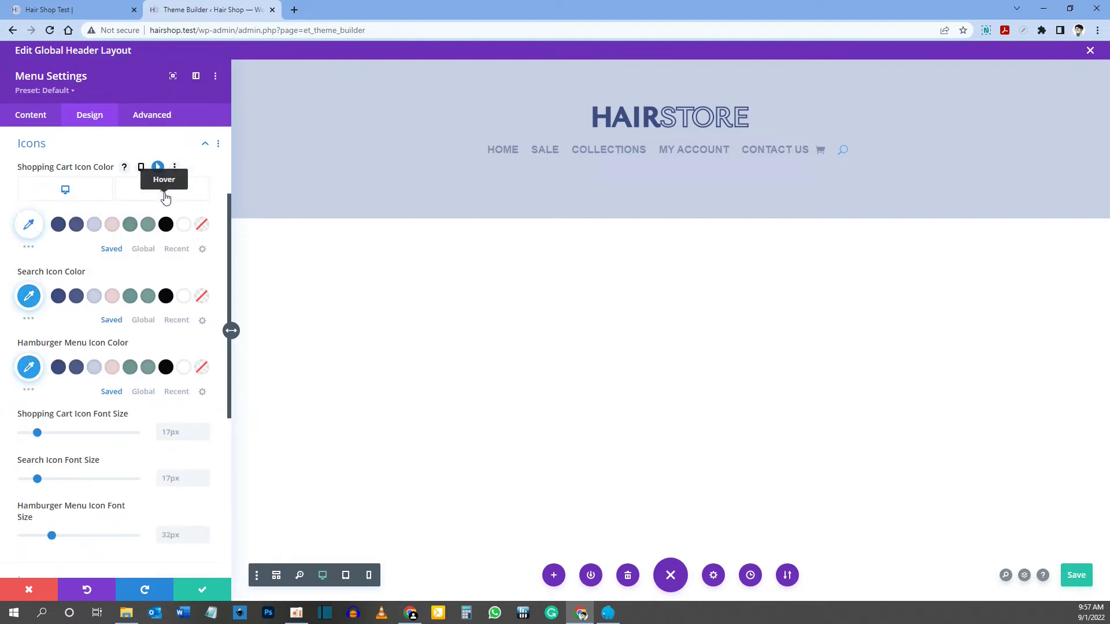
left_click(59, 225)
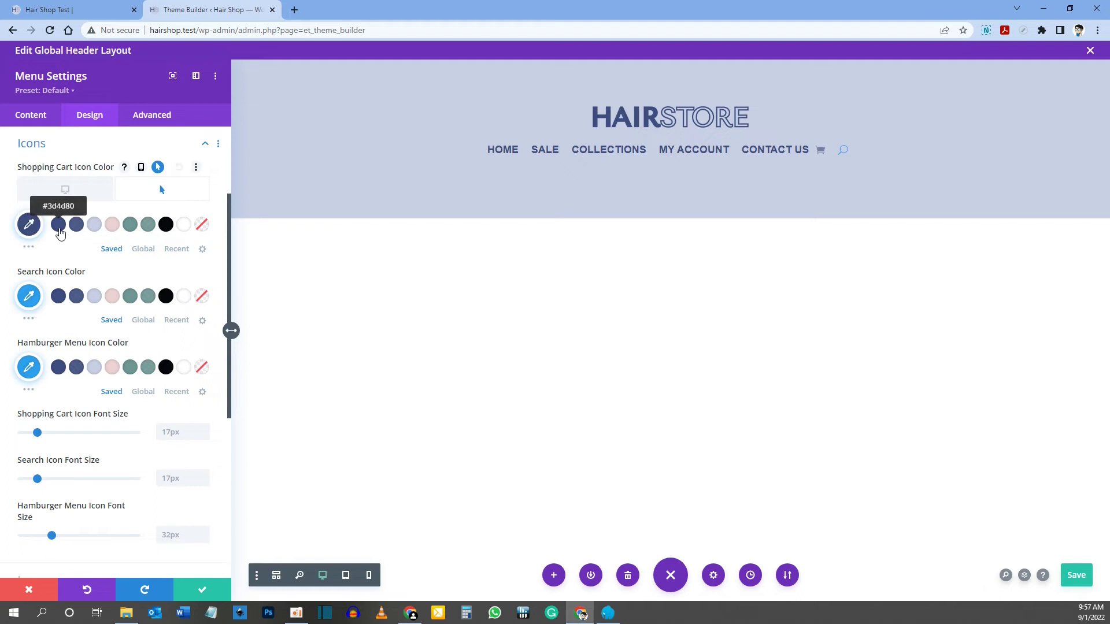
left_click(78, 191)
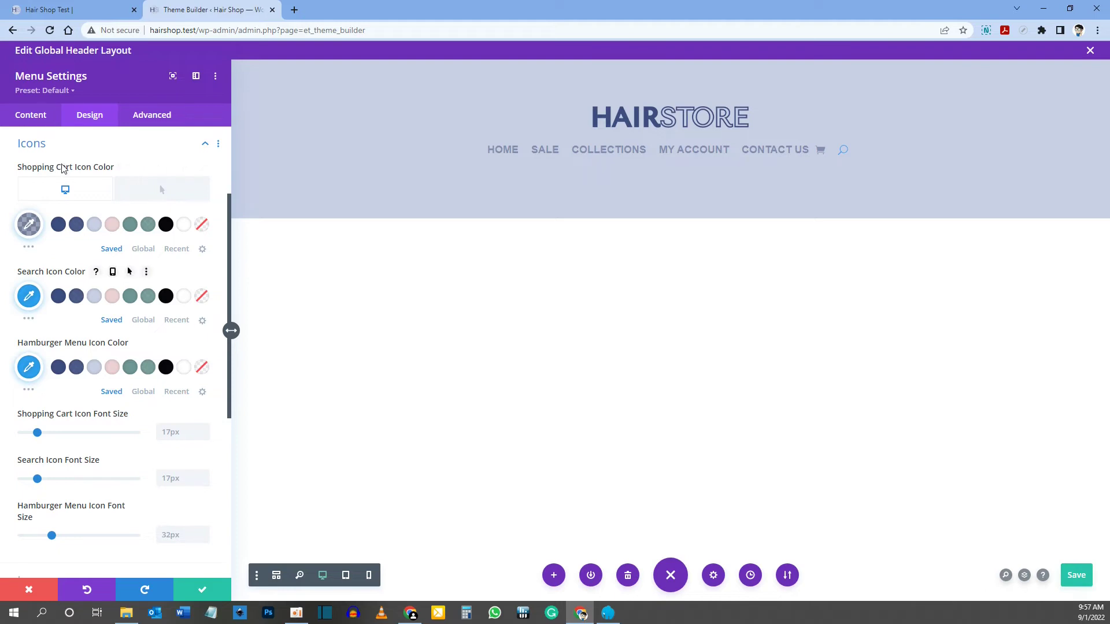
Set the search icon colour to rgba(61,77,128,0.5) and give it a solid #3d4d80 hover colour
left_click(58, 296)
left_click(29, 296)
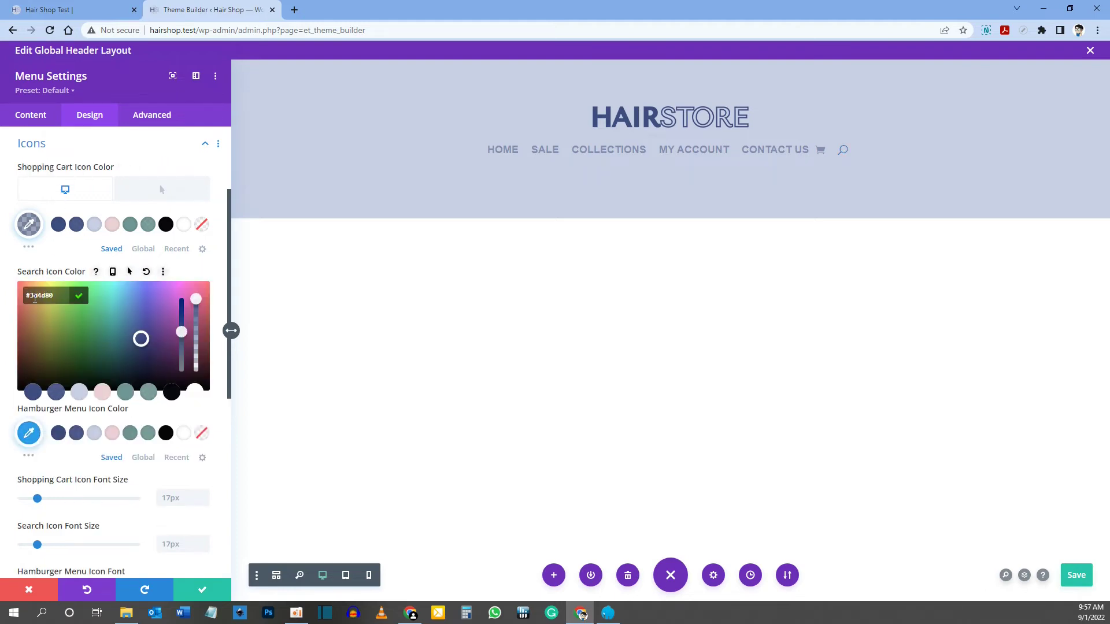
left_click_drag(200, 316, 198, 344)
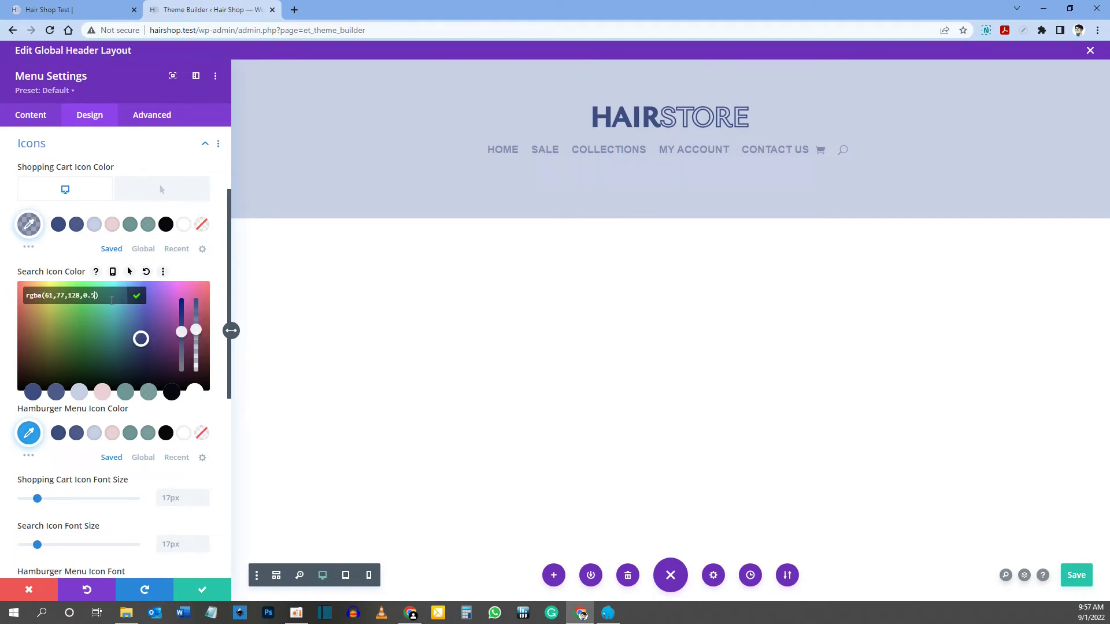
left_click(130, 273)
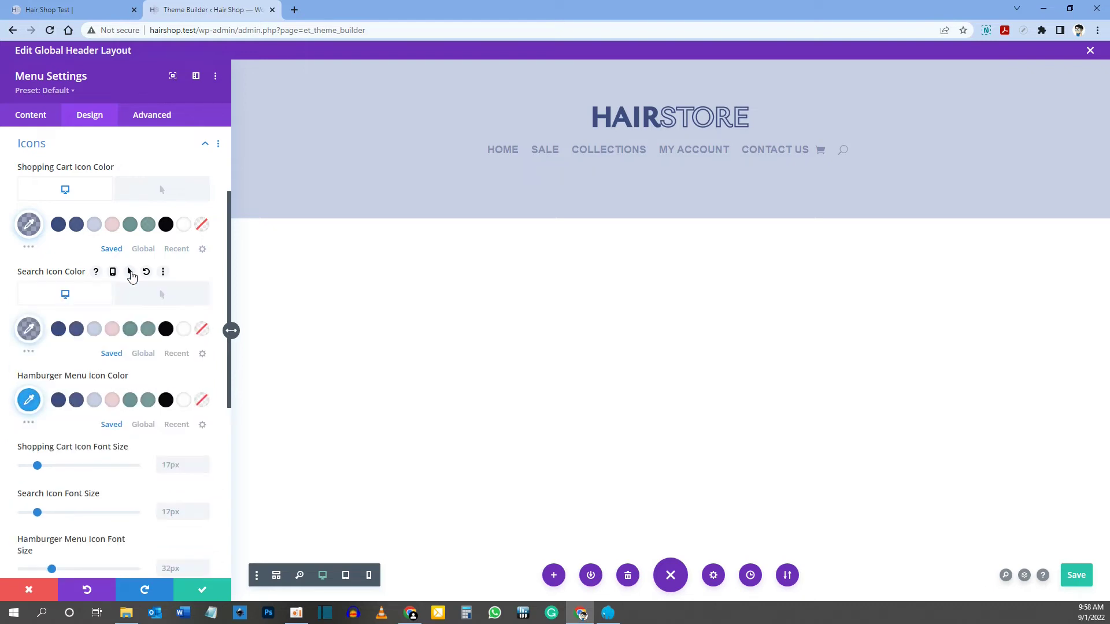
left_click(175, 297)
left_click(57, 330)
In Tablet View, set the hamburger menu icon colour to dark blue #3d4d80 and the cart and search icon font sizes to 18px
left_click(346, 576)
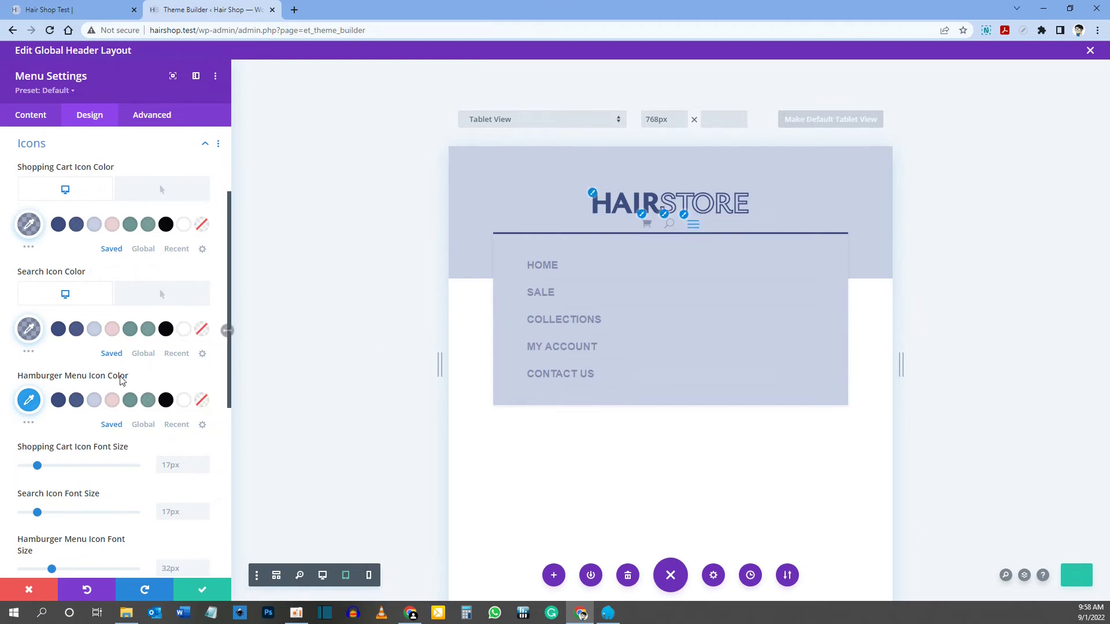
left_click(58, 400)
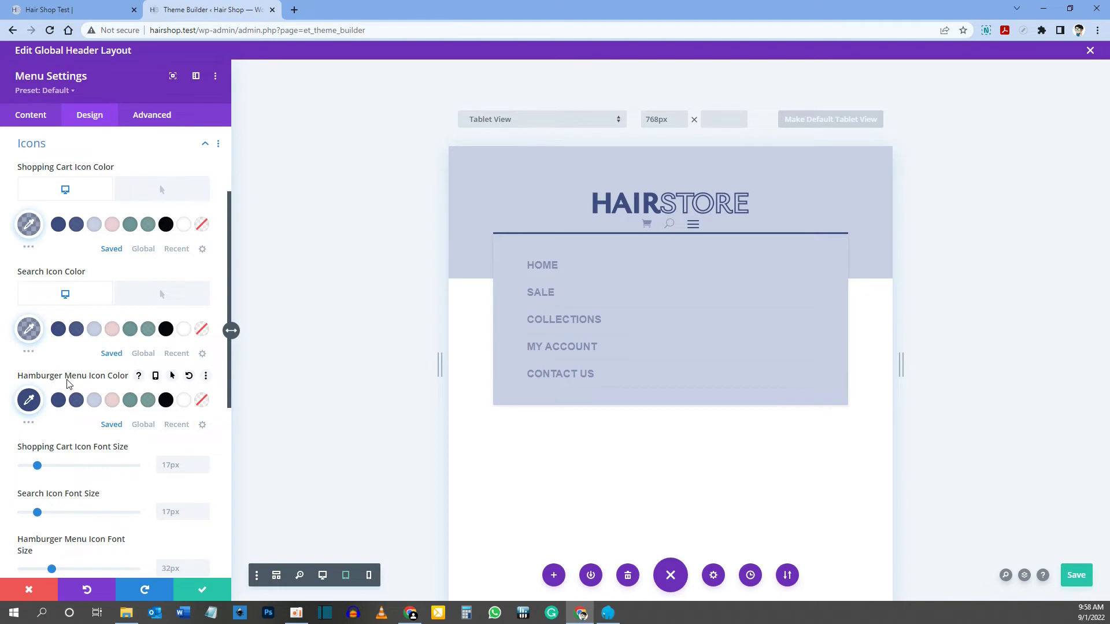
scroll(124, 388, "down", 1)
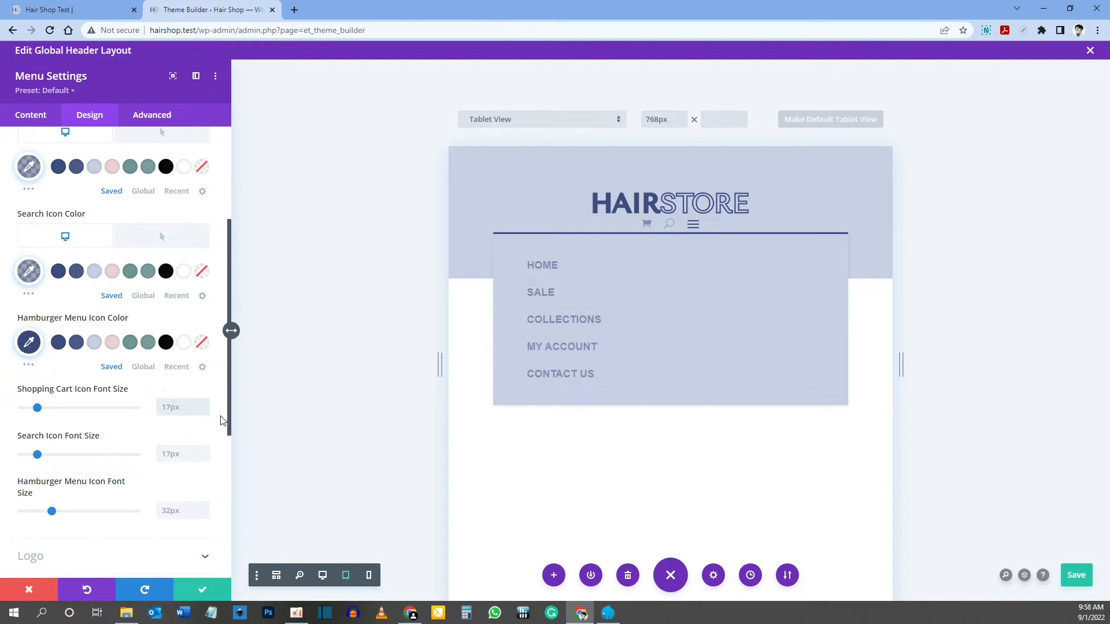
type("px")
left_click(172, 452)
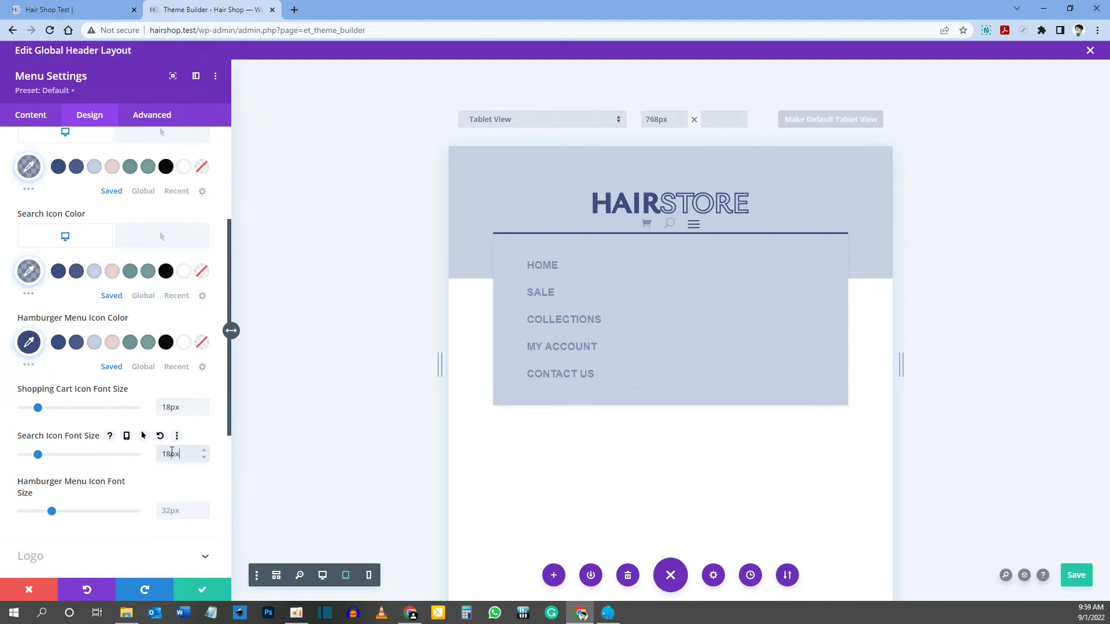
Preview the header in Phone View, set the logo's maximum width to 60% and save the layout
scroll(172, 453, "down", 2)
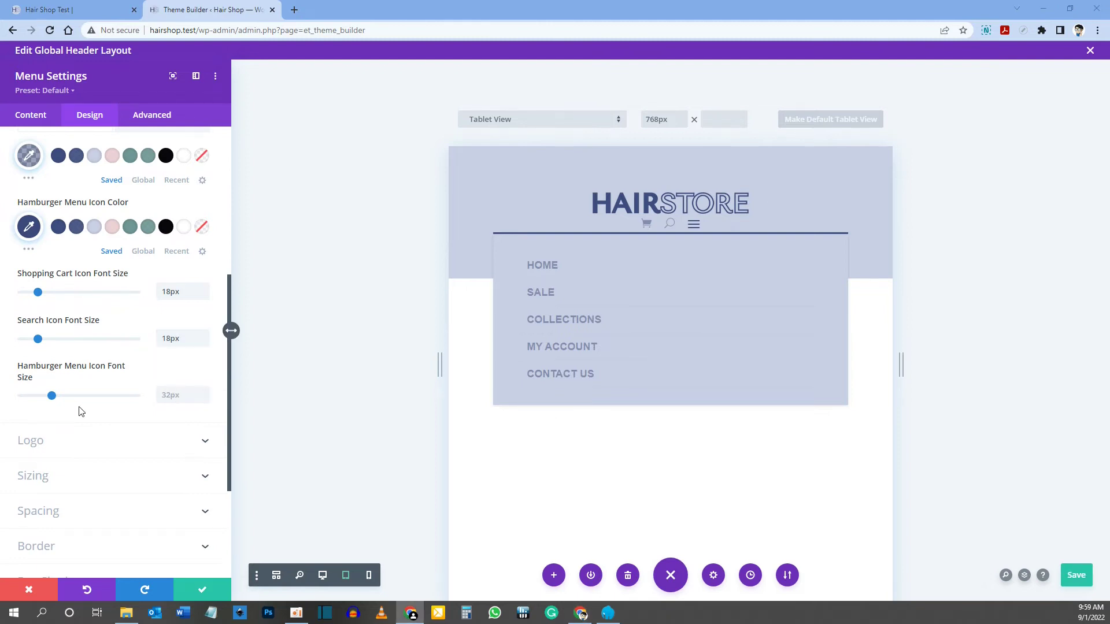
scroll(81, 407, "down", 1)
scroll(75, 234, "up", 5)
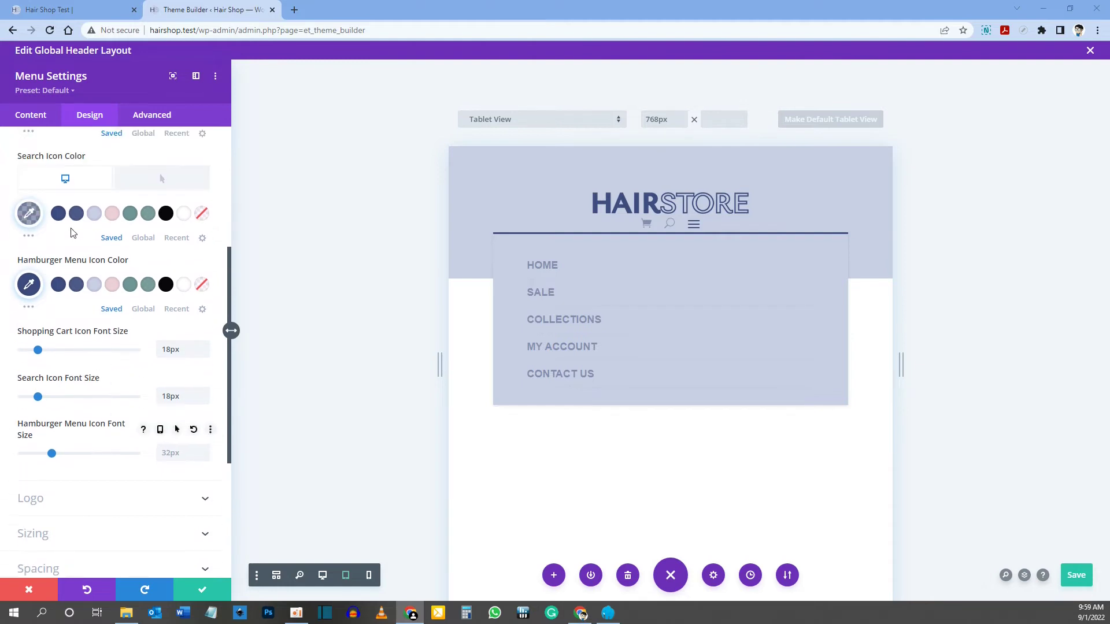
scroll(81, 301, "down", 7)
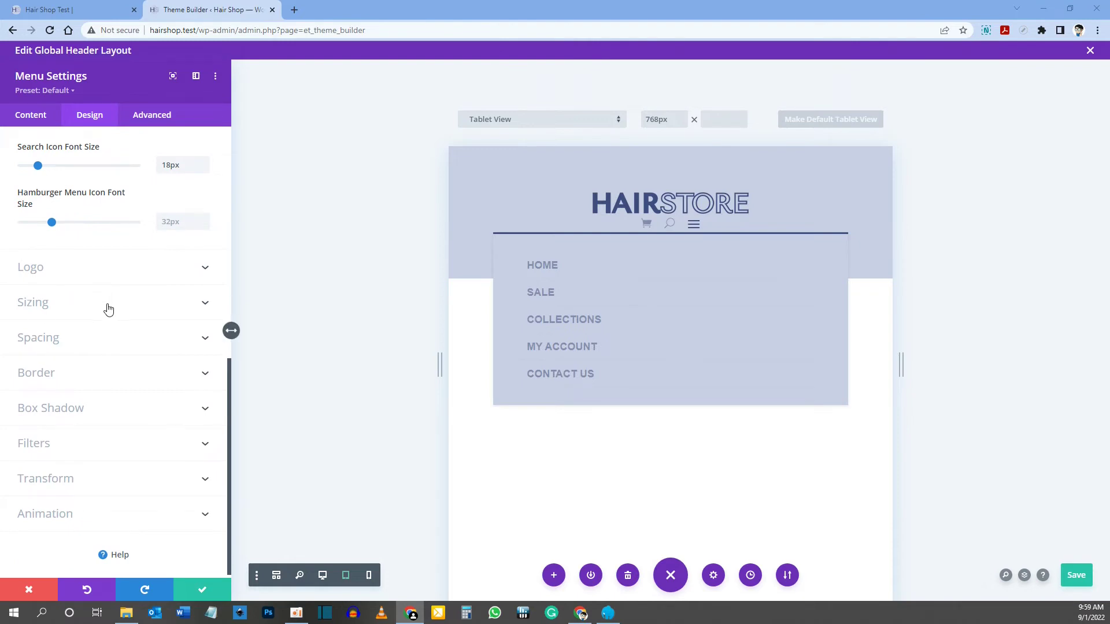
left_click(44, 304)
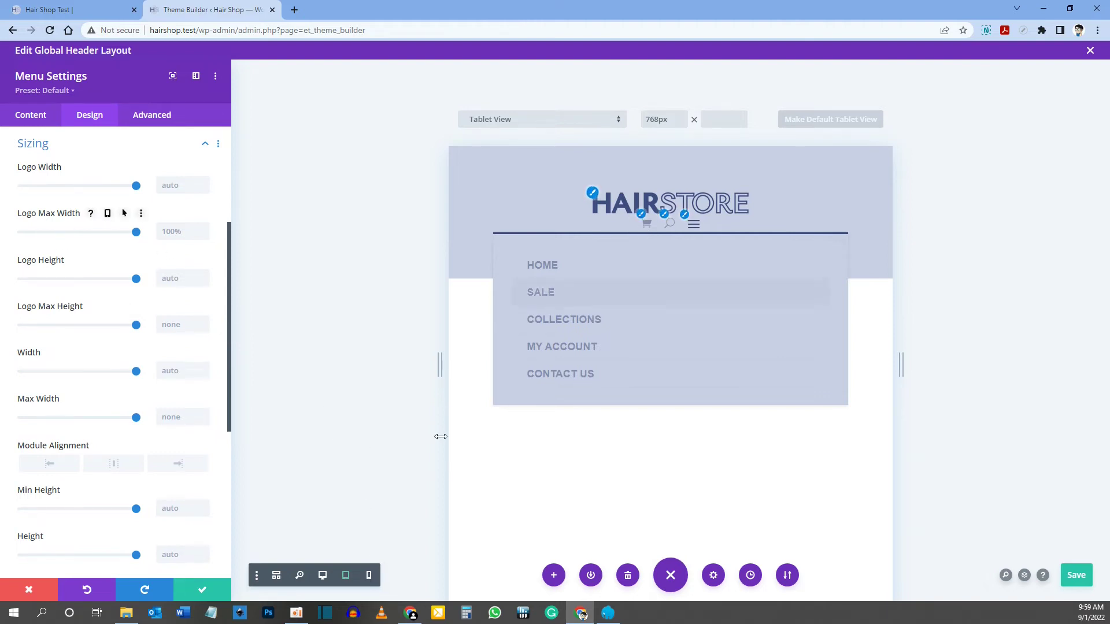
left_click(370, 577)
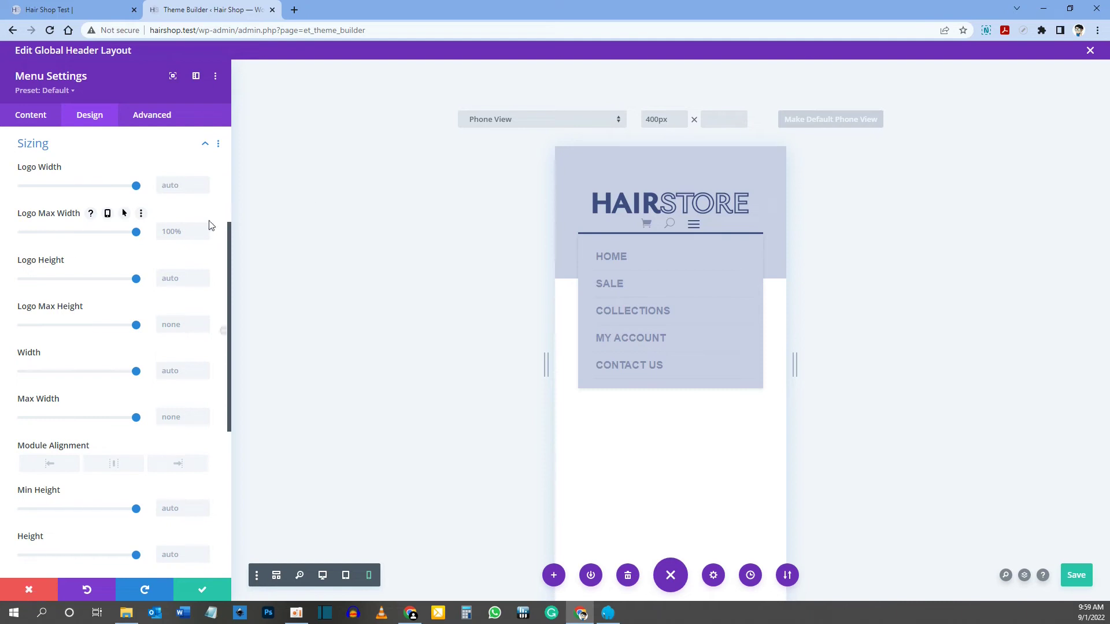
left_click(167, 229)
type("60")
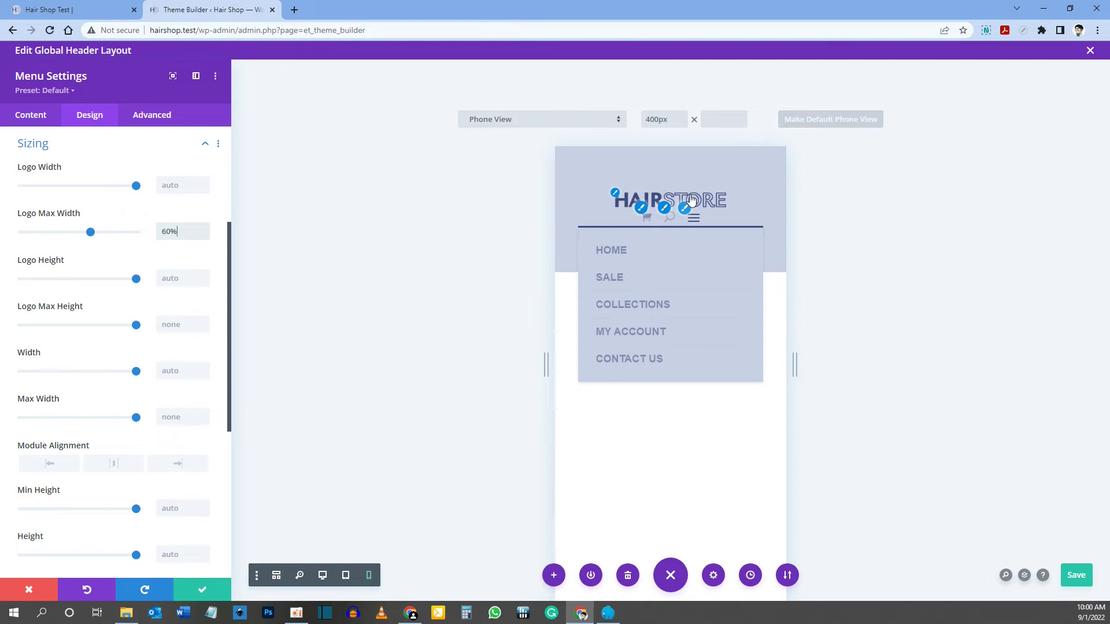
key("ctrl+s")
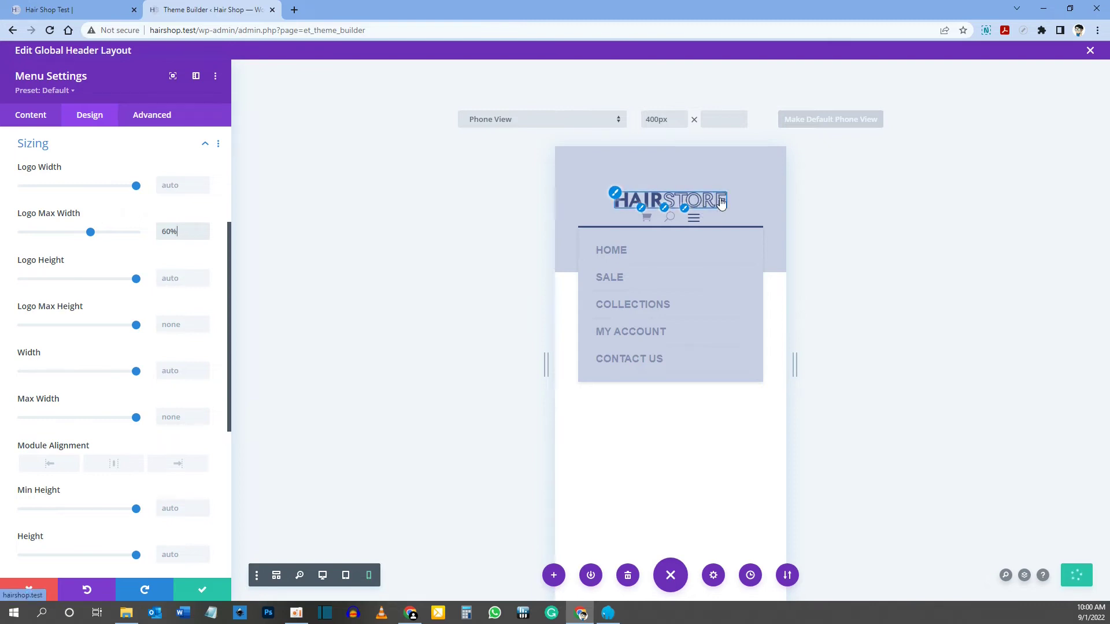
Collapse the mobile menu, return to the desktop preview and compare the header with the Hair Shop Test reference site
left_click(695, 219)
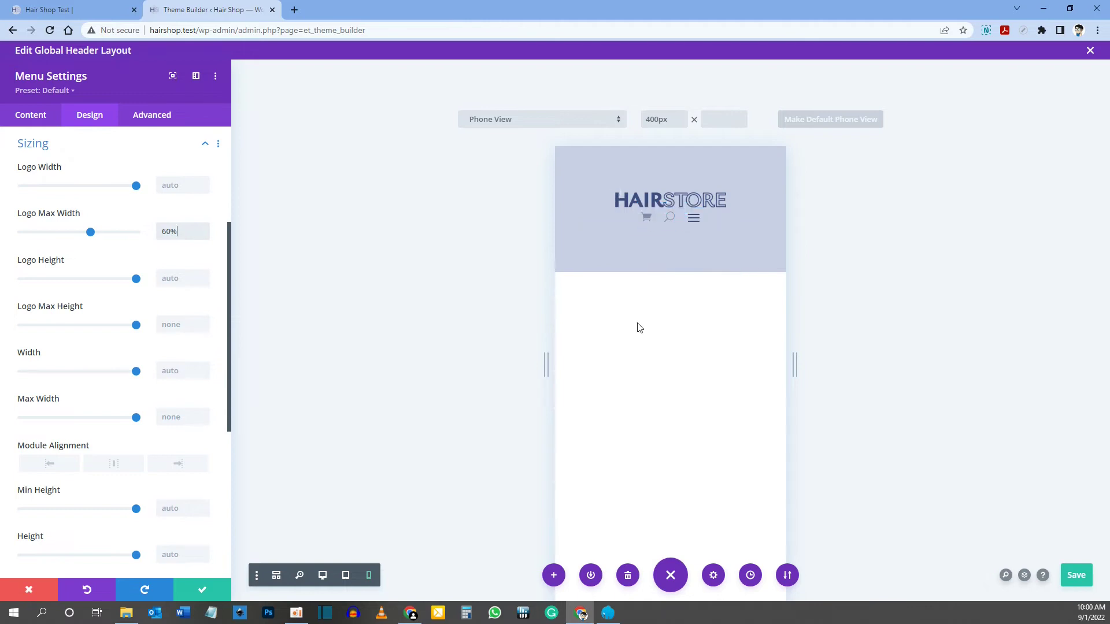
left_click(323, 575)
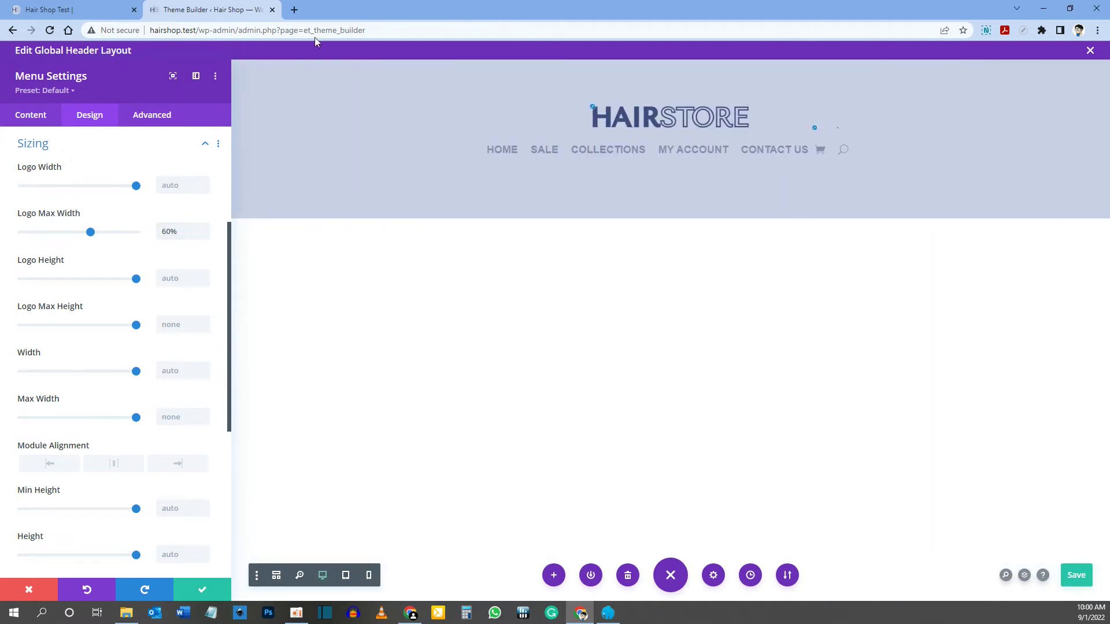
left_click(76, 7)
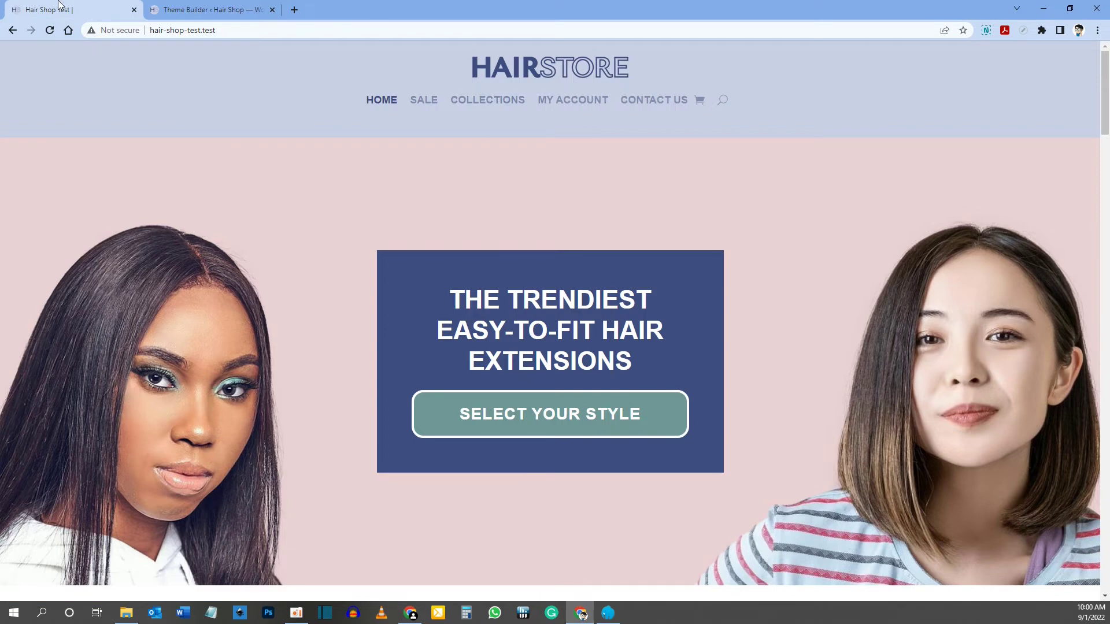
left_click(191, 9)
left_click(77, 10)
left_click(197, 9)
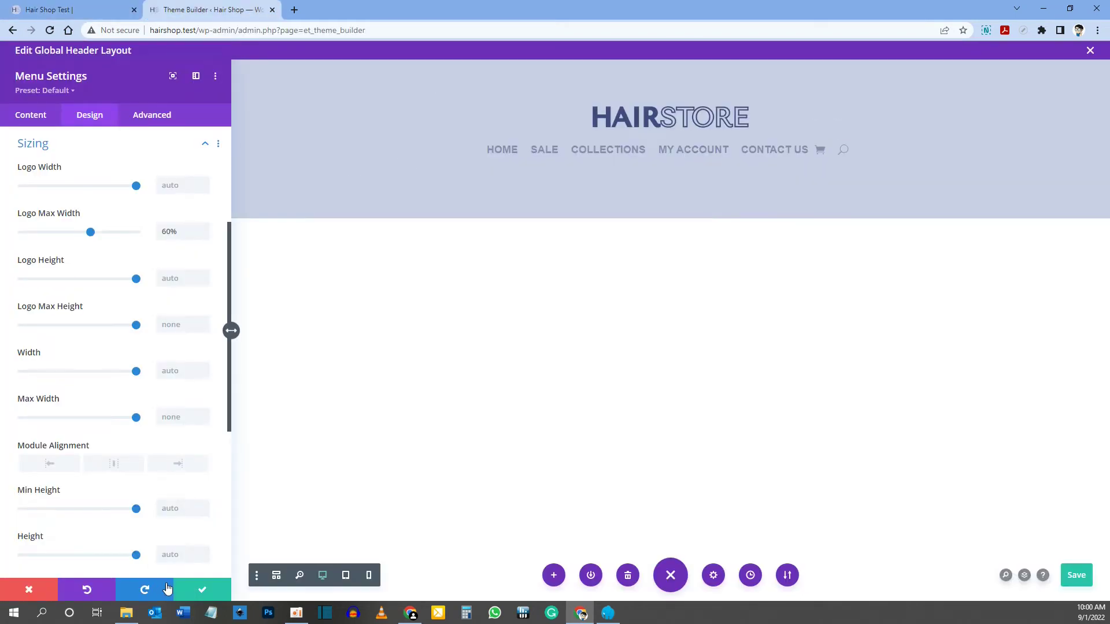
Apply the menu settings, set the header section's linked top and bottom padding to 0px and close its settings
left_click(202, 589)
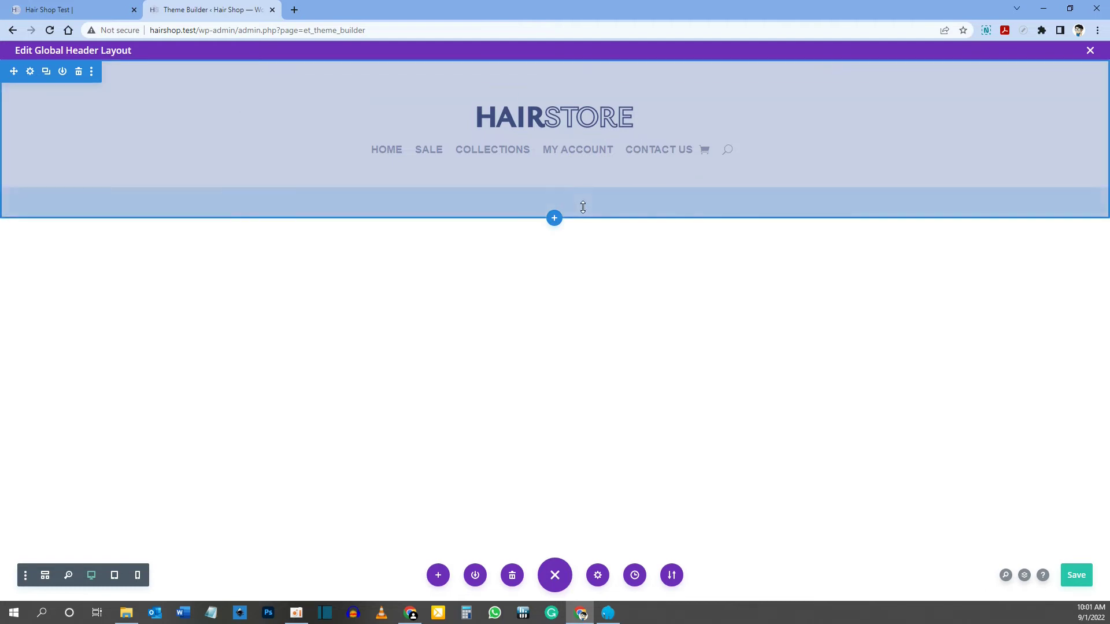
left_click(30, 71)
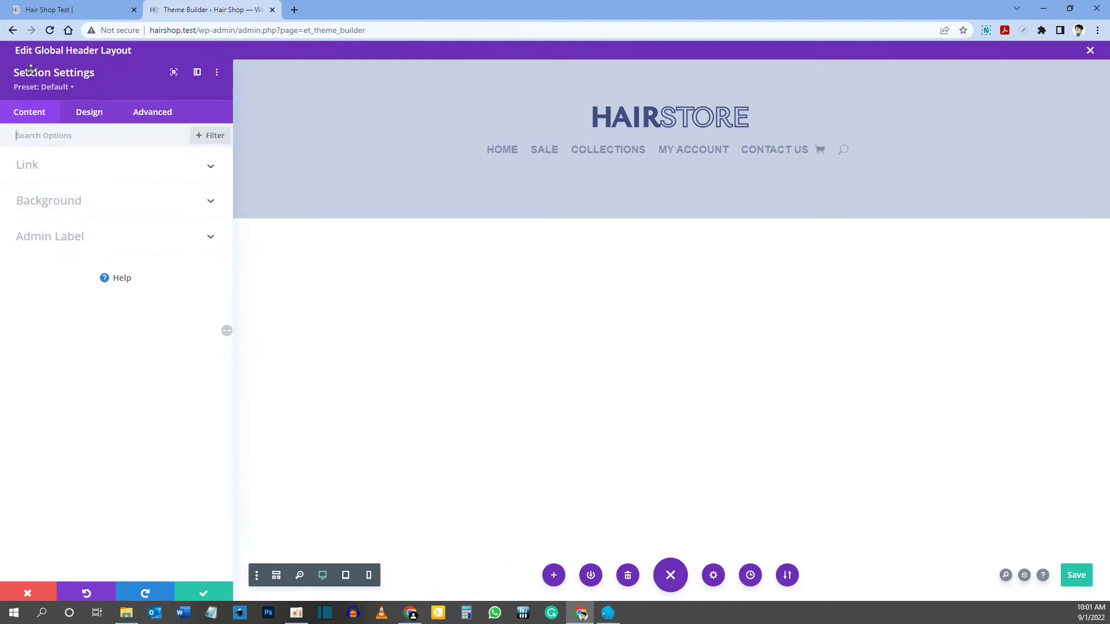
left_click(90, 117)
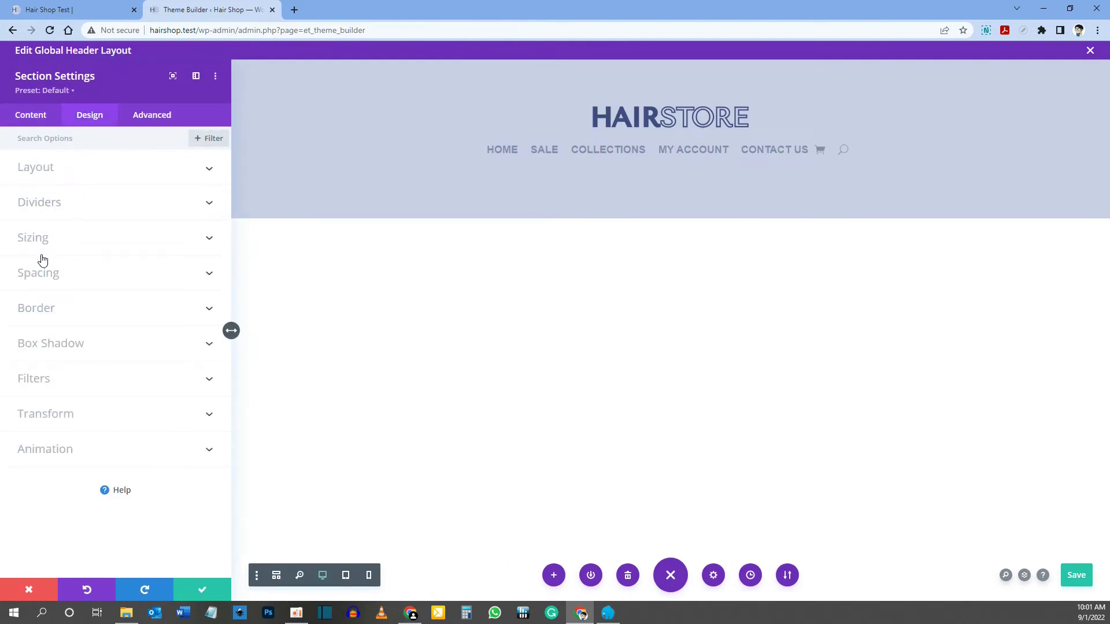
left_click(45, 273)
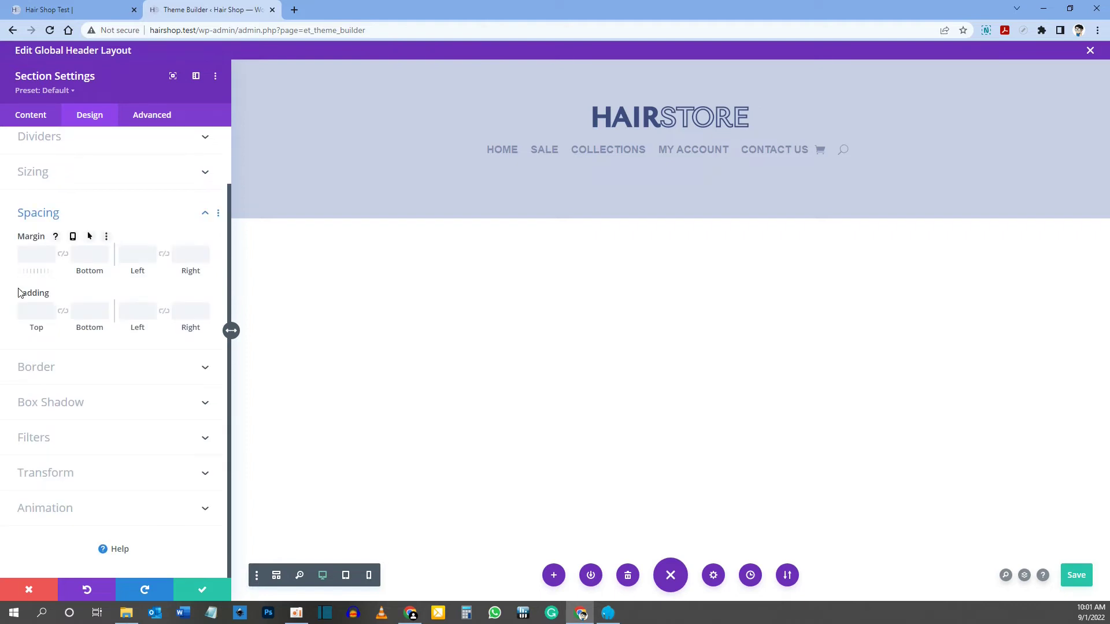
left_click(63, 312)
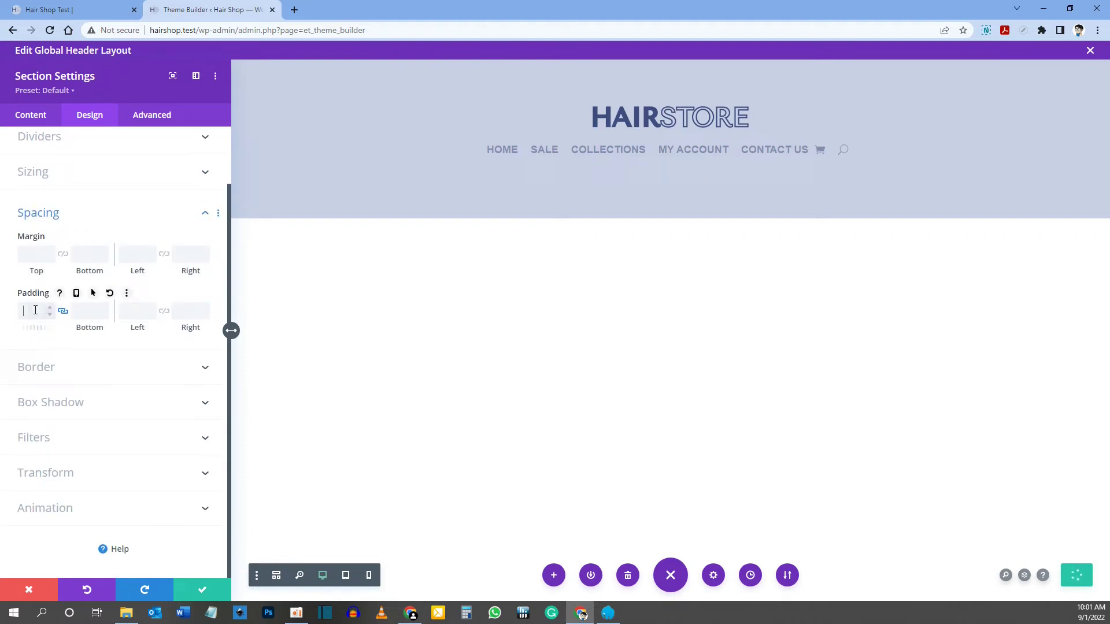
type("0px")
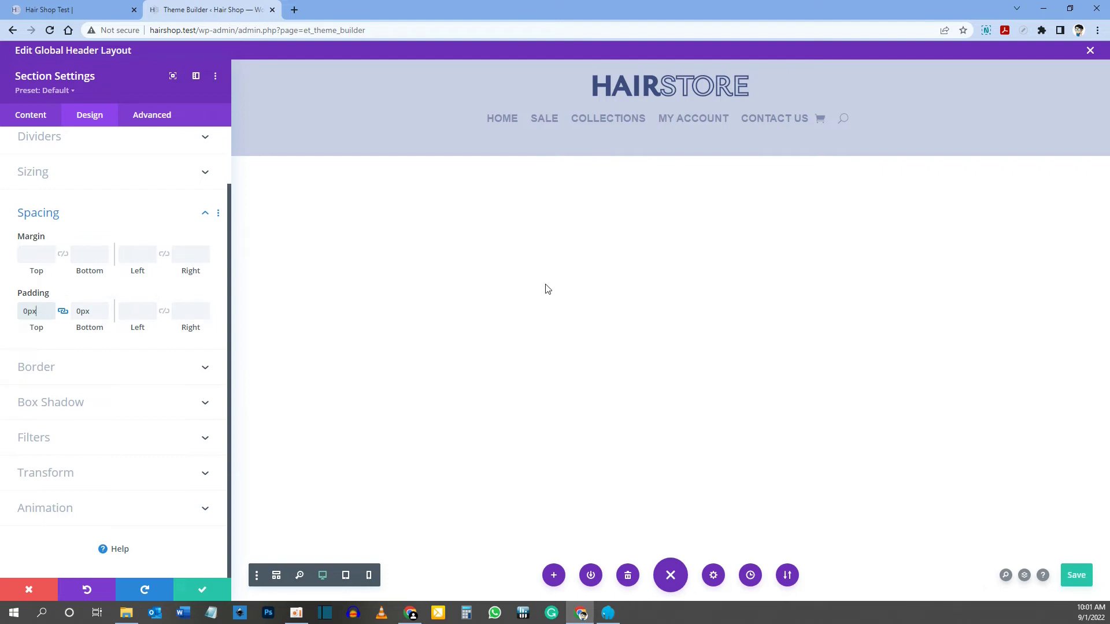
key("Escape")
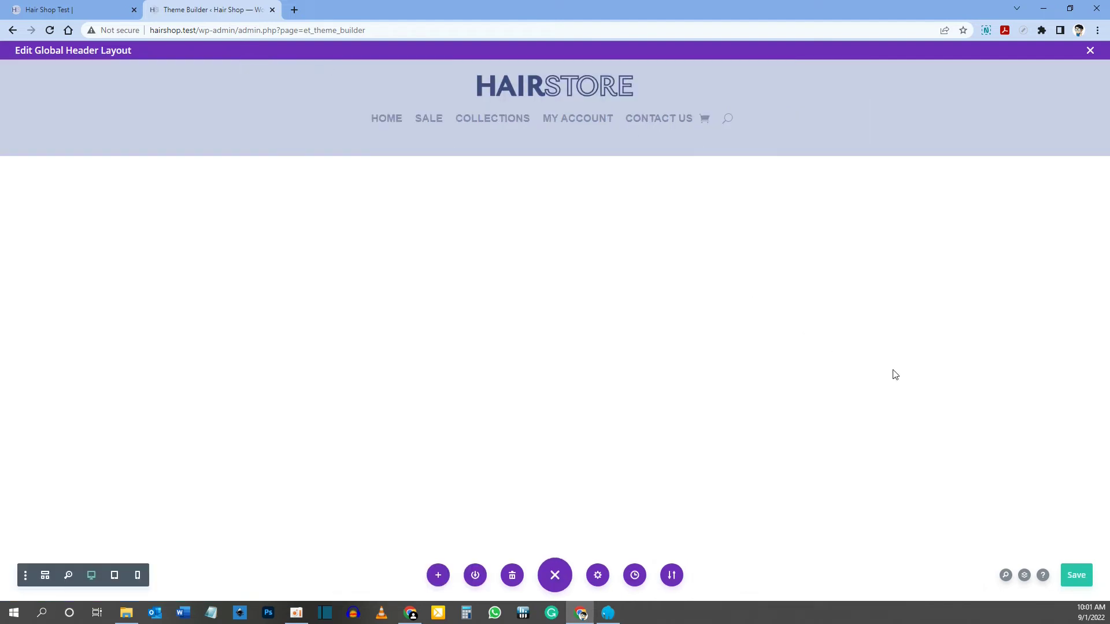
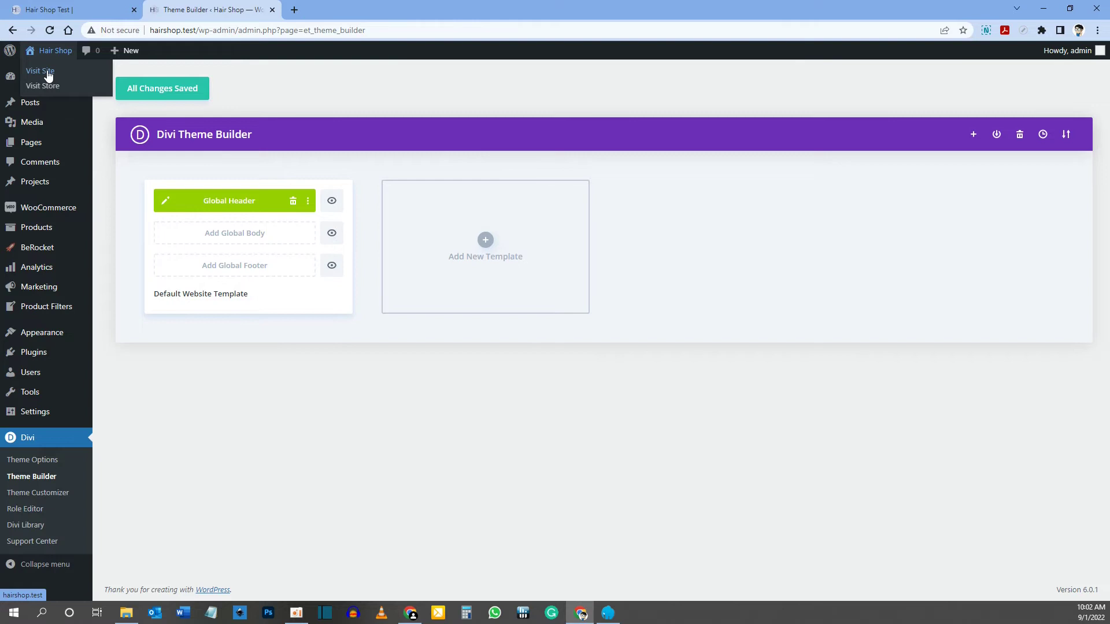
View the live Hair Shop site, compare its header with the Hair Shop Test reference site and open the Sale page
left_click(317, 6)
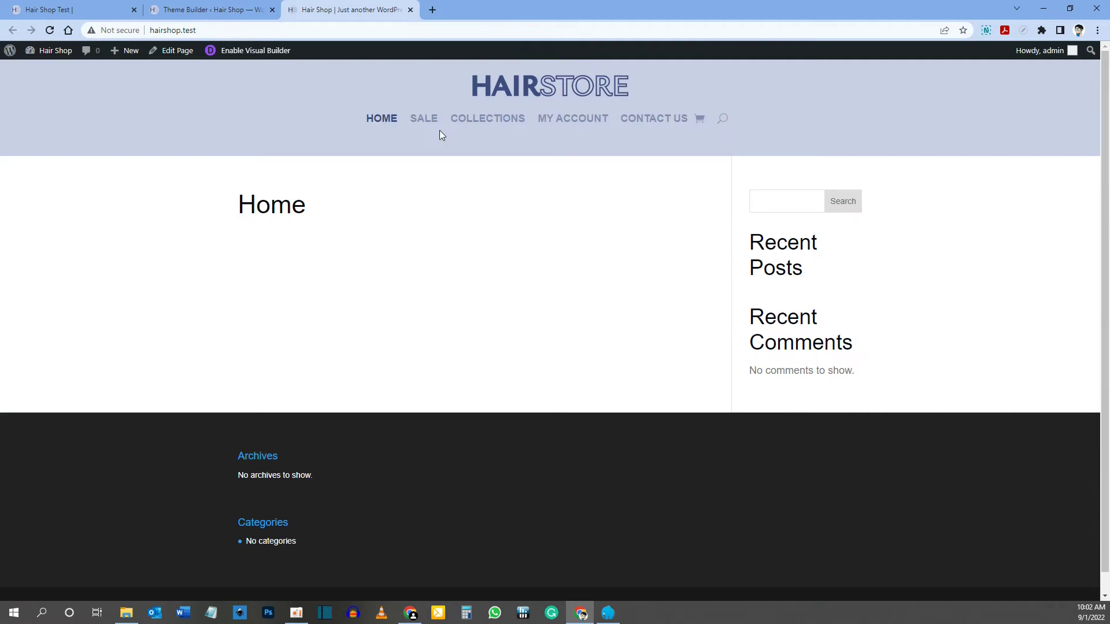
left_click(103, 5)
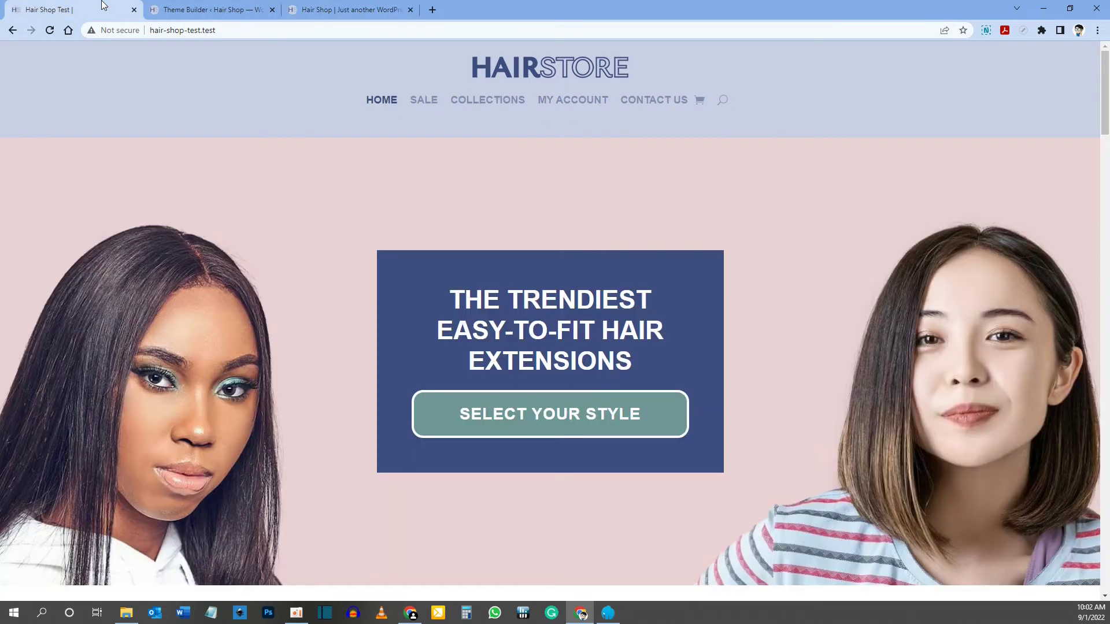
left_click(370, 11)
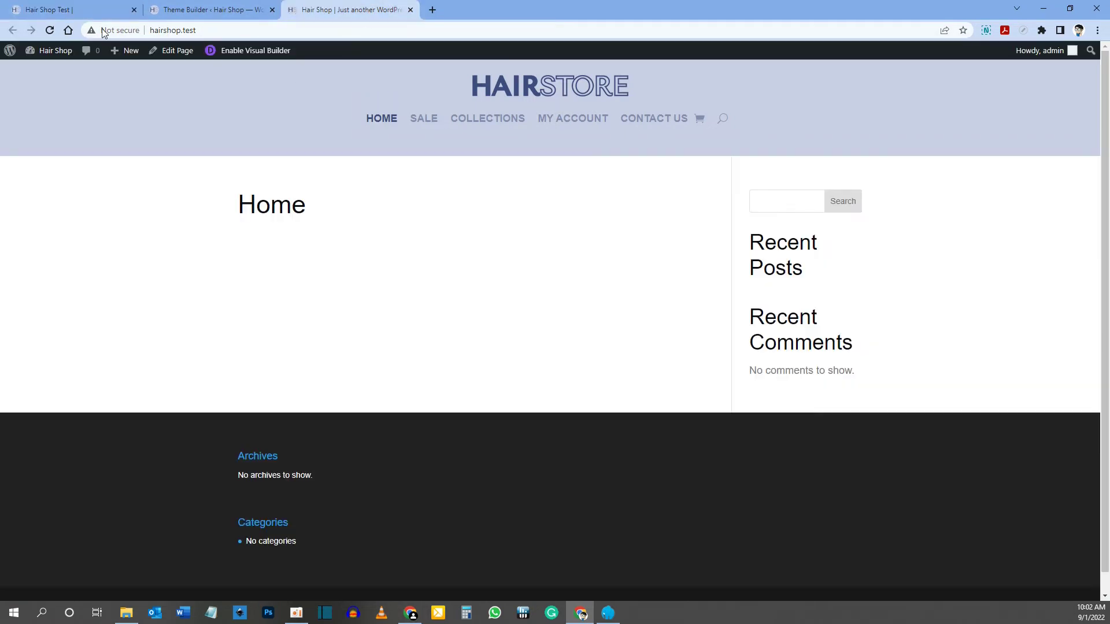
left_click(98, 8)
left_click(363, 9)
left_click(426, 122)
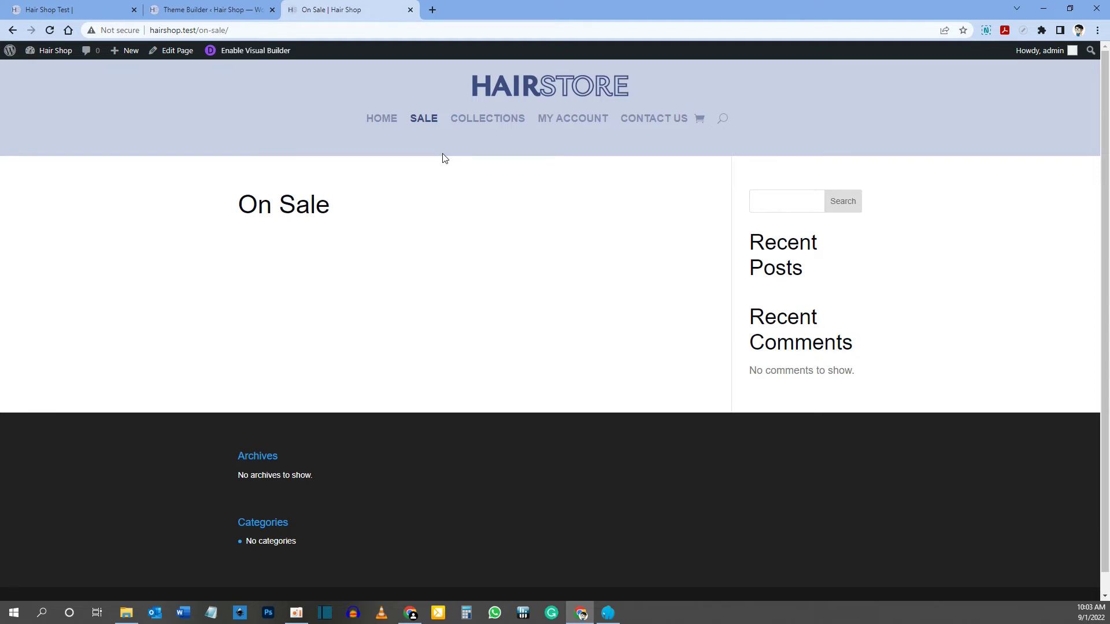
Check the footer on the Hair Shop Test reference site and start building a new global footer in the Divi Theme Builder
key("ctrl+1")
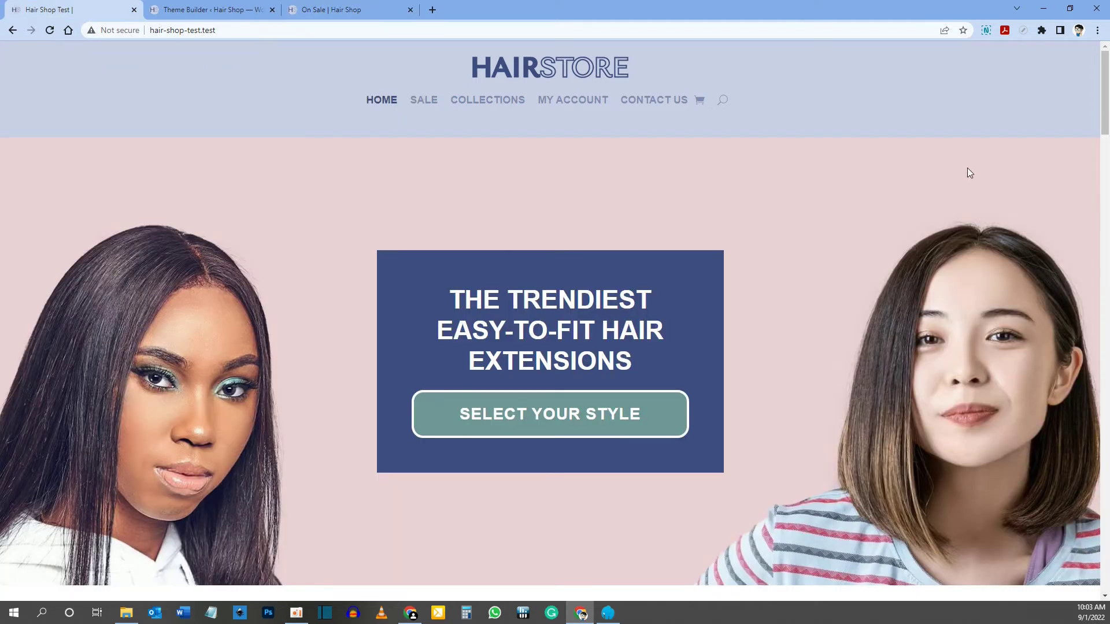
left_click_drag(1105, 118, 1105, 601)
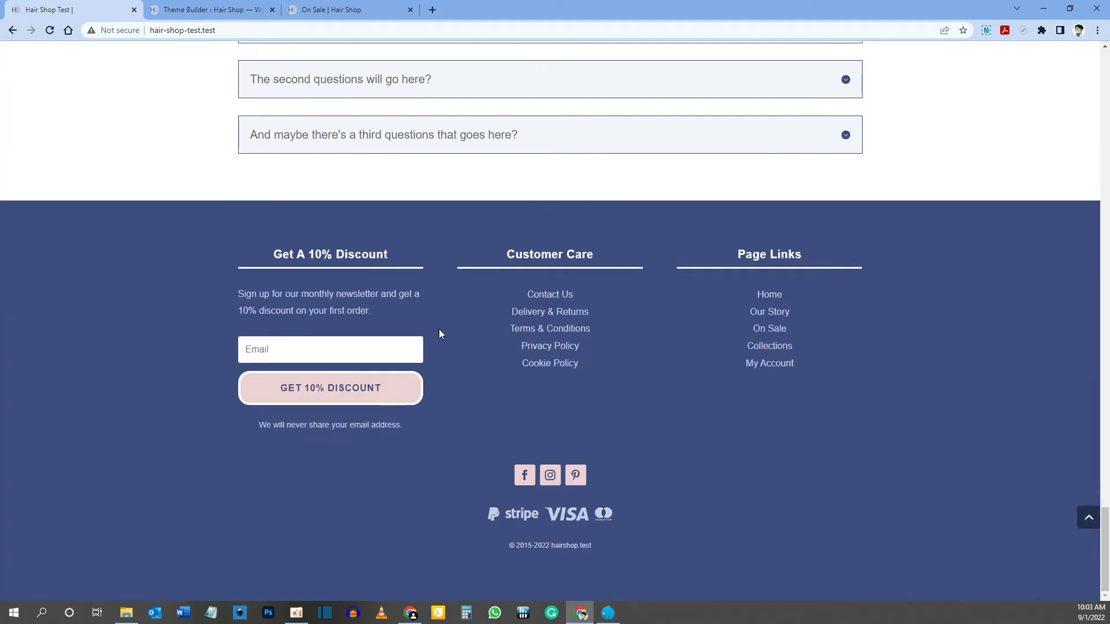
left_click(217, 7)
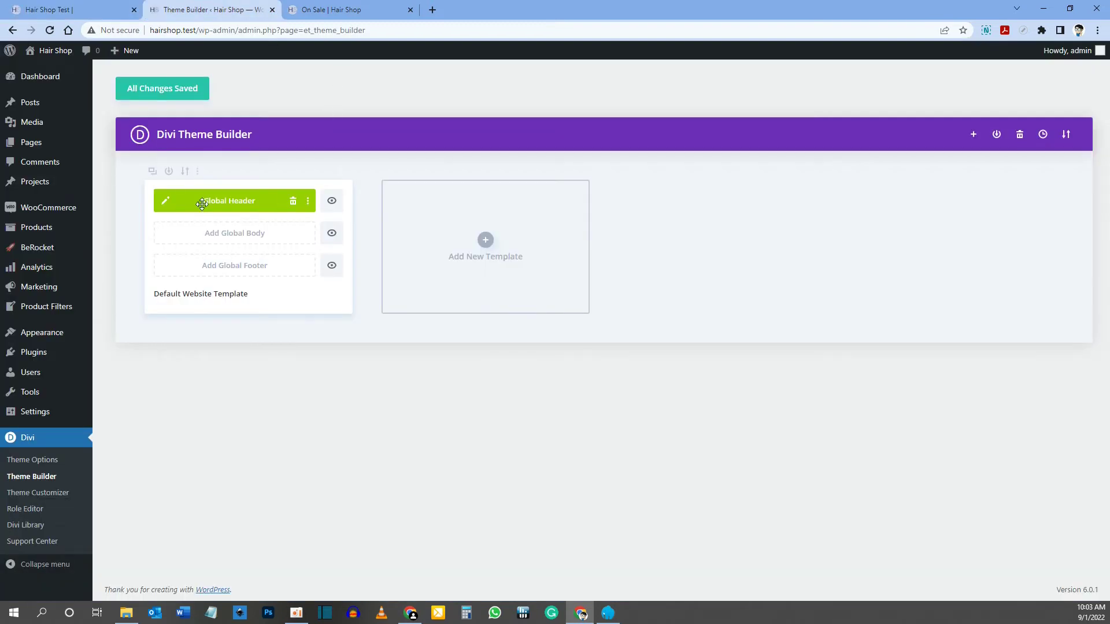
left_click(220, 272)
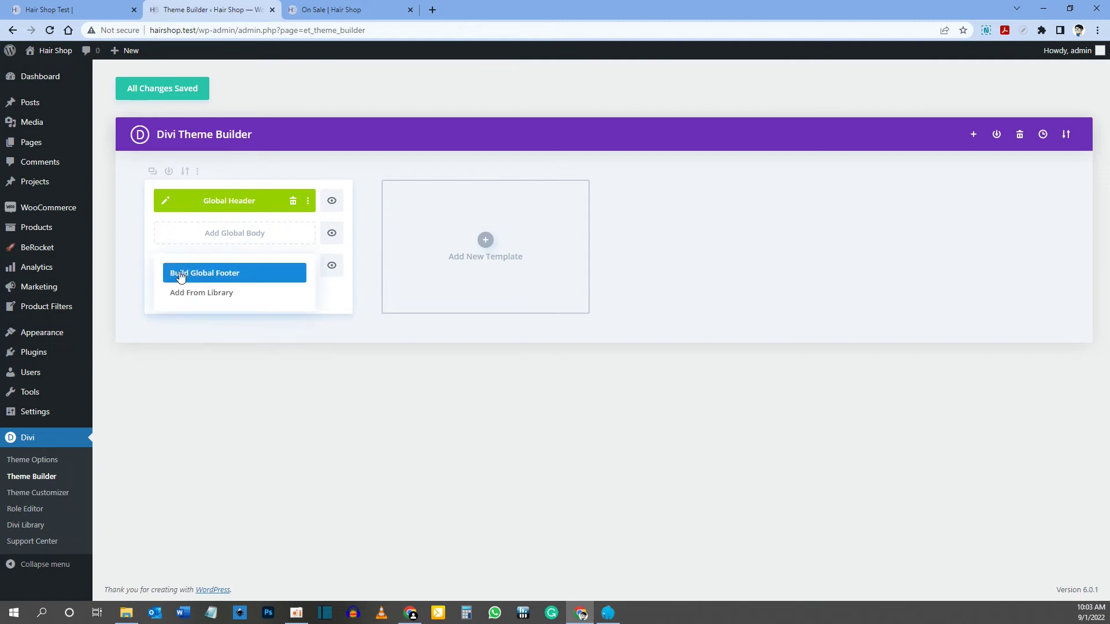
left_click(207, 277)
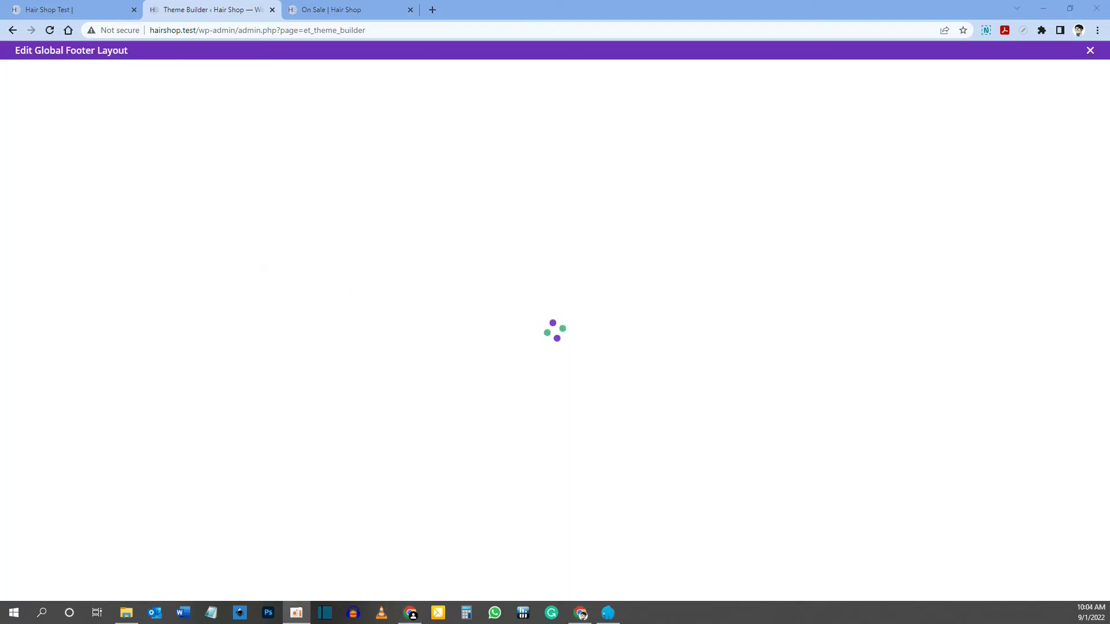
key("ctrl+shift+Tab")
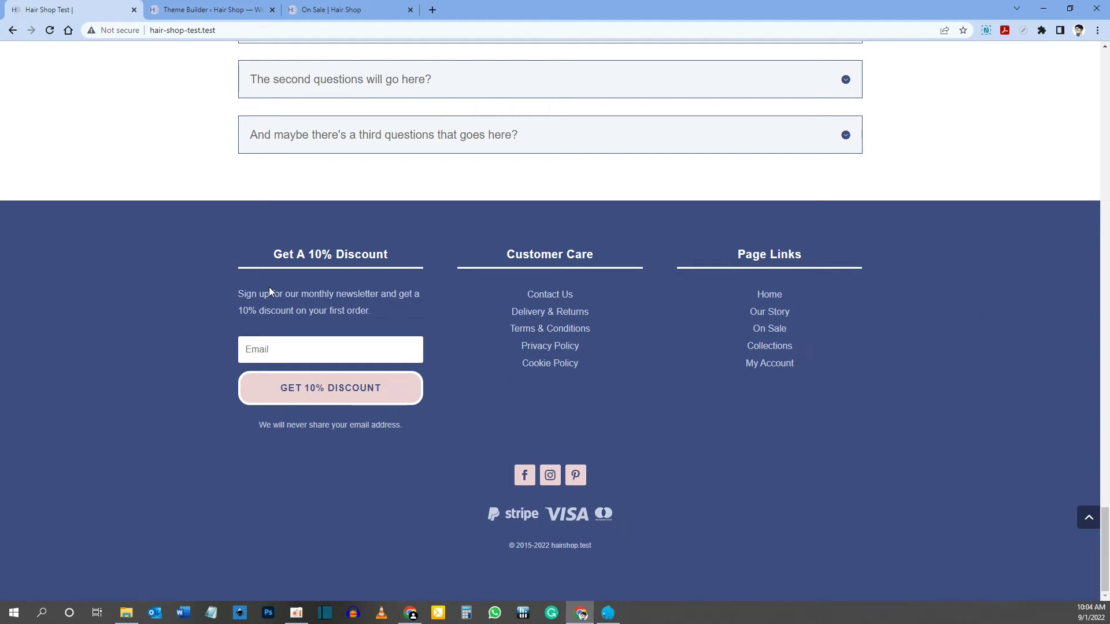
left_click(231, 10)
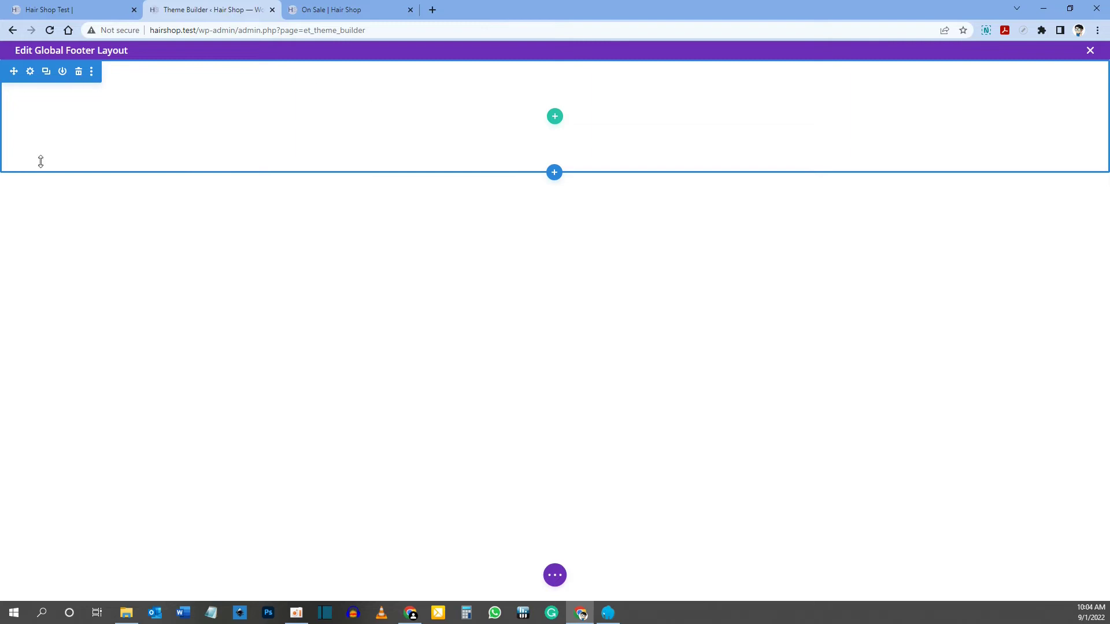
Dock the footer section's settings at the side, set its background to the first saved dark blue colour and save the section
left_click(31, 72)
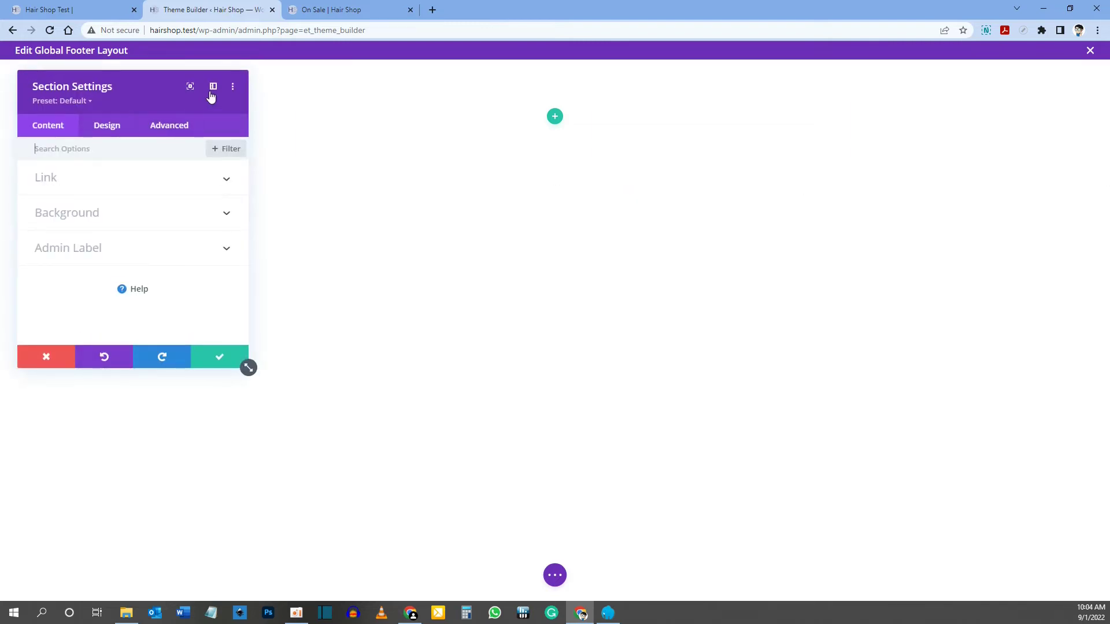
left_click(213, 86)
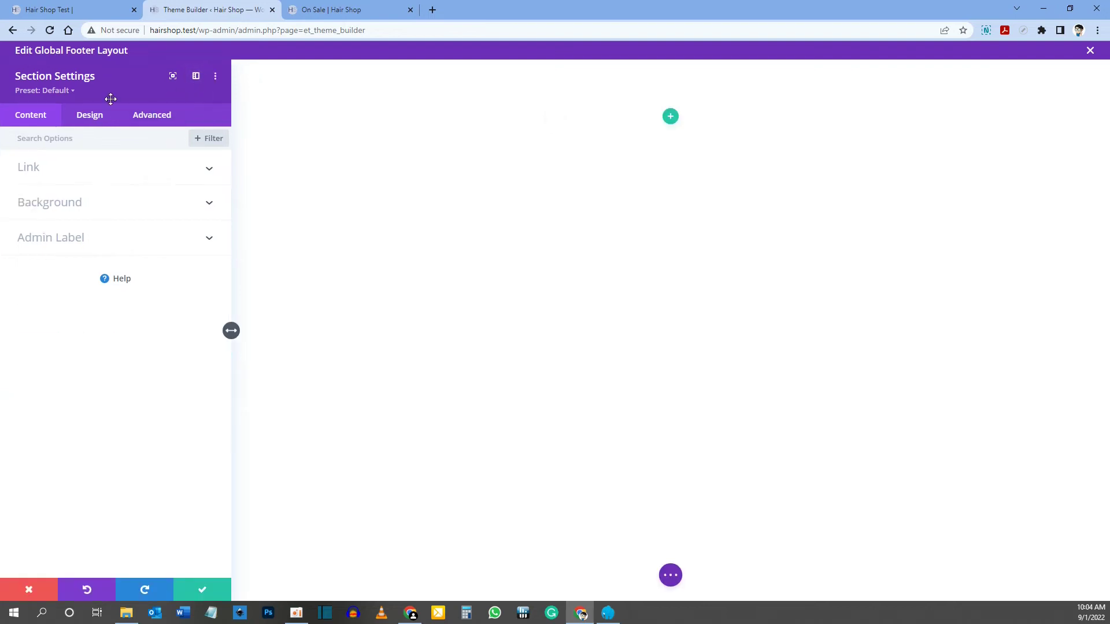
left_click(69, 205)
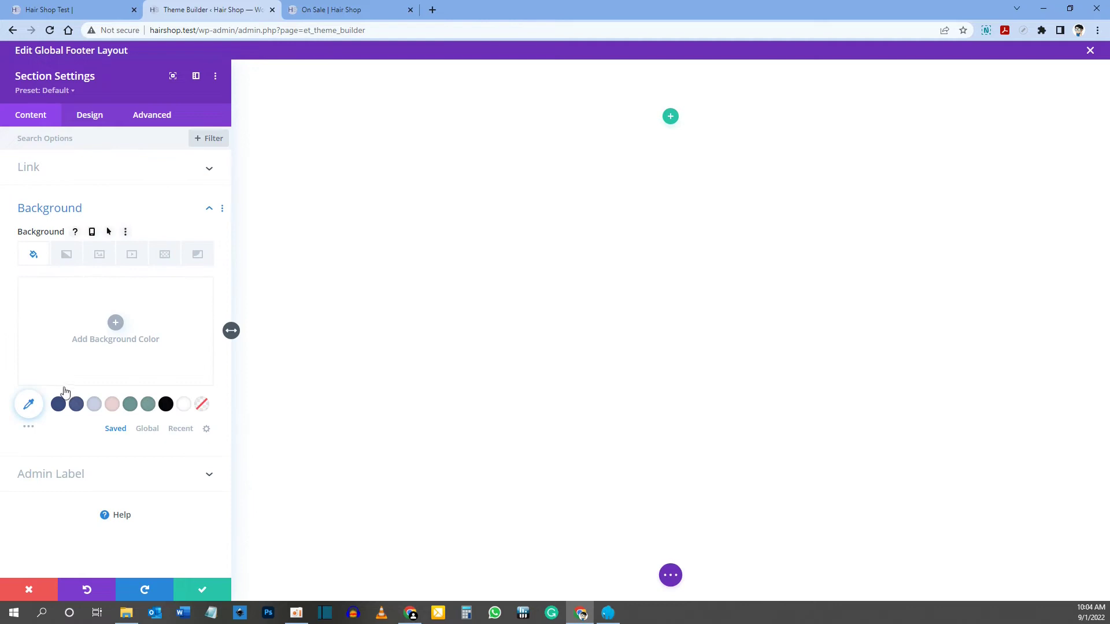
left_click(57, 406)
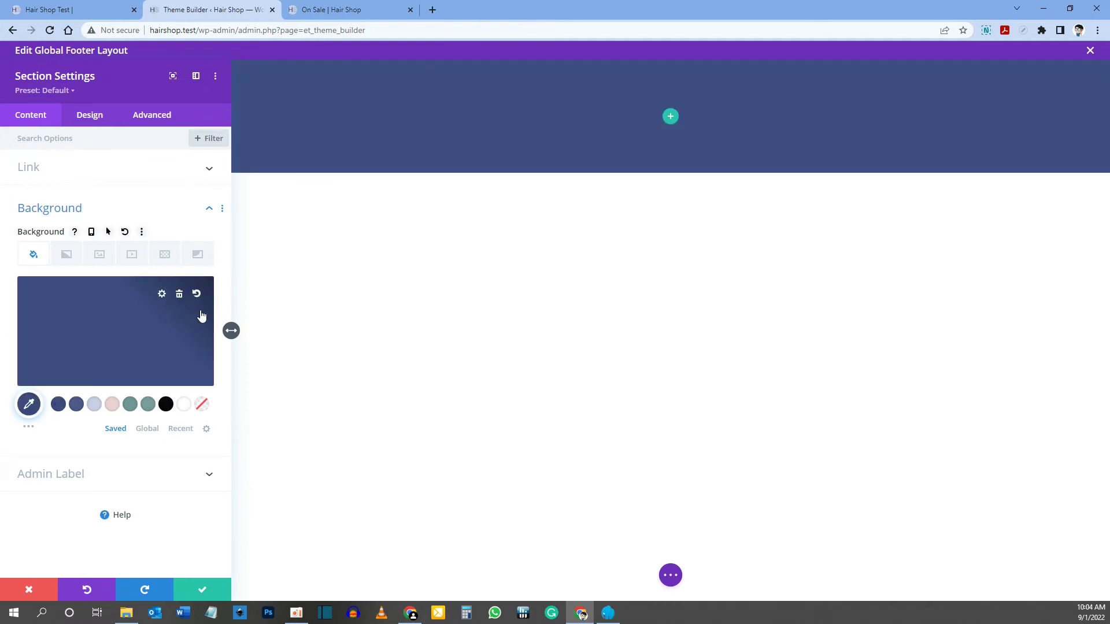
left_click(203, 591)
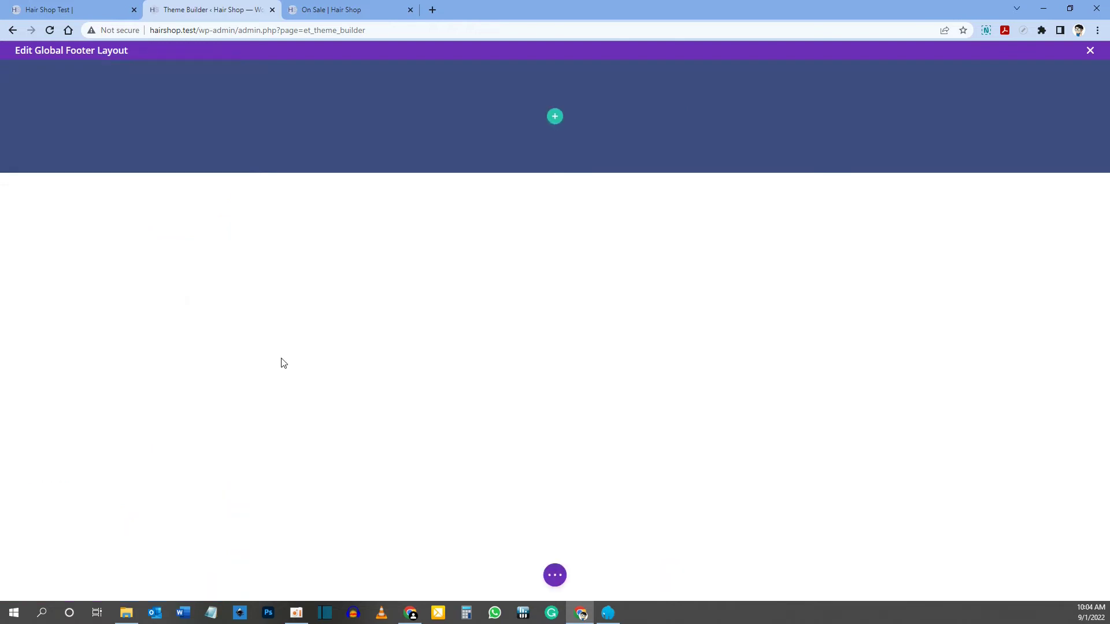
Check the reference footer's layout and insert a row with three equal columns in the footer section
left_click(93, 7)
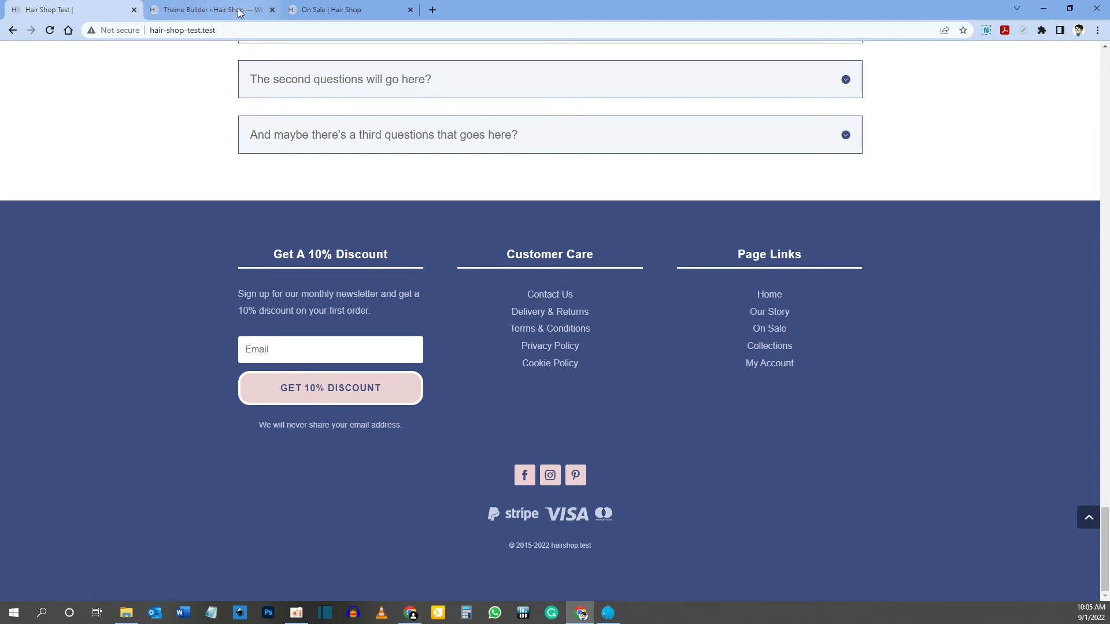
left_click(208, 9)
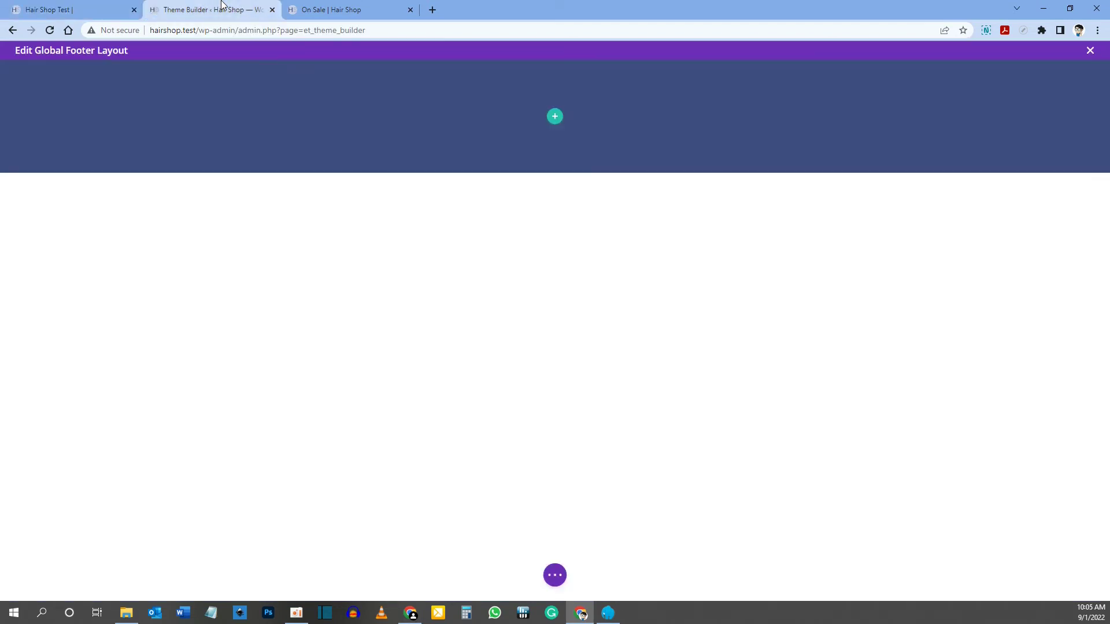
left_click(555, 117)
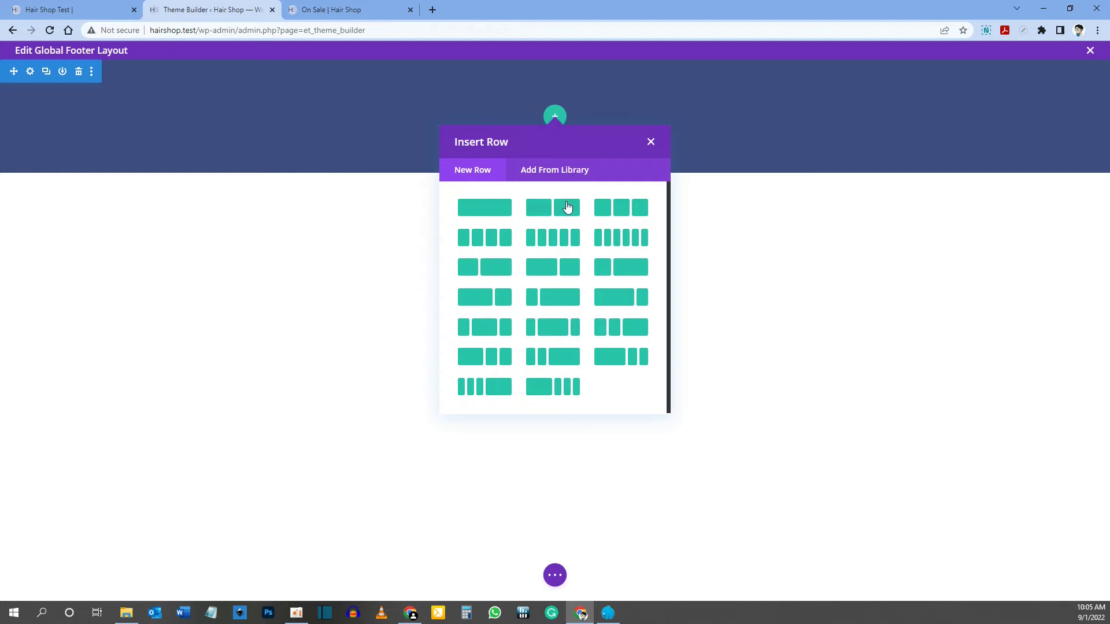
left_click(623, 213)
Check the reference footer's discount heading and add a Text module to the first column of the footer row
left_click(84, 9)
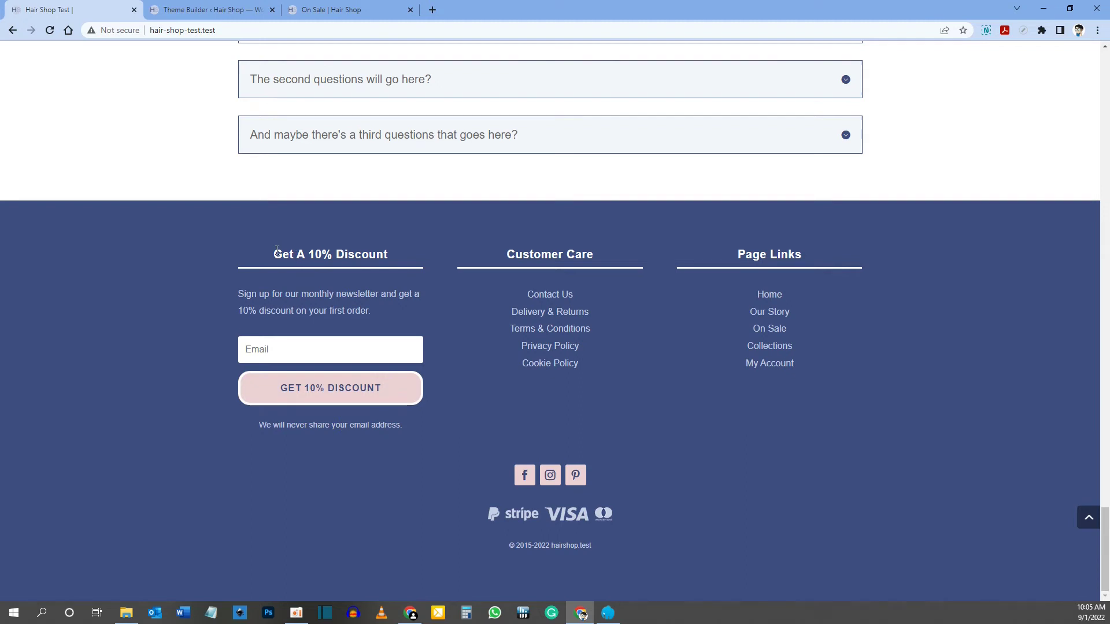
left_click_drag(273, 256, 387, 259)
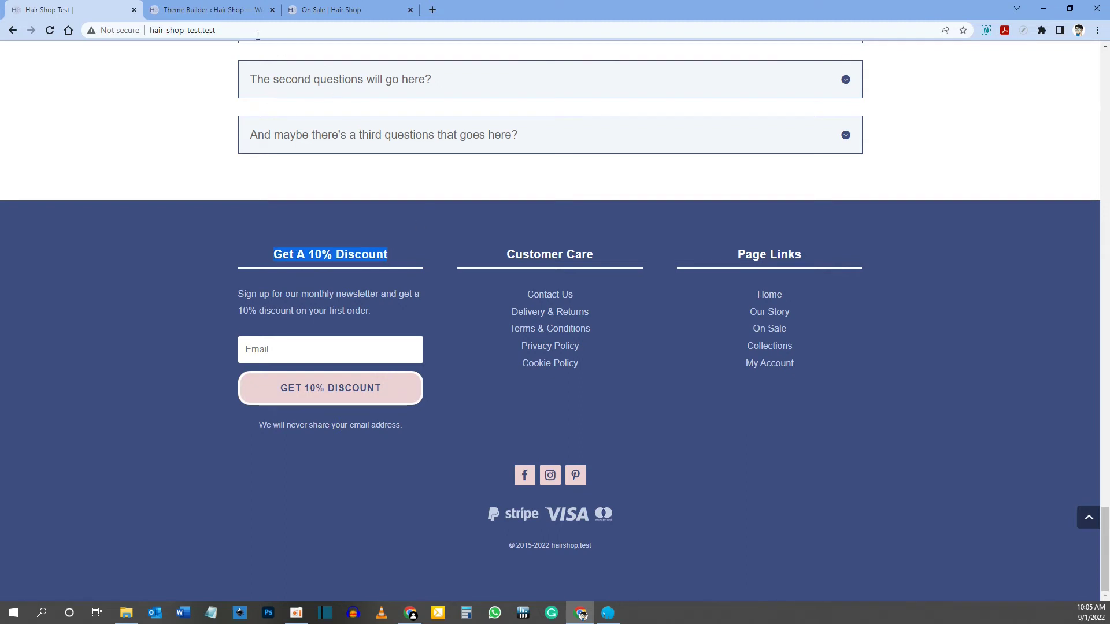
left_click(221, 11)
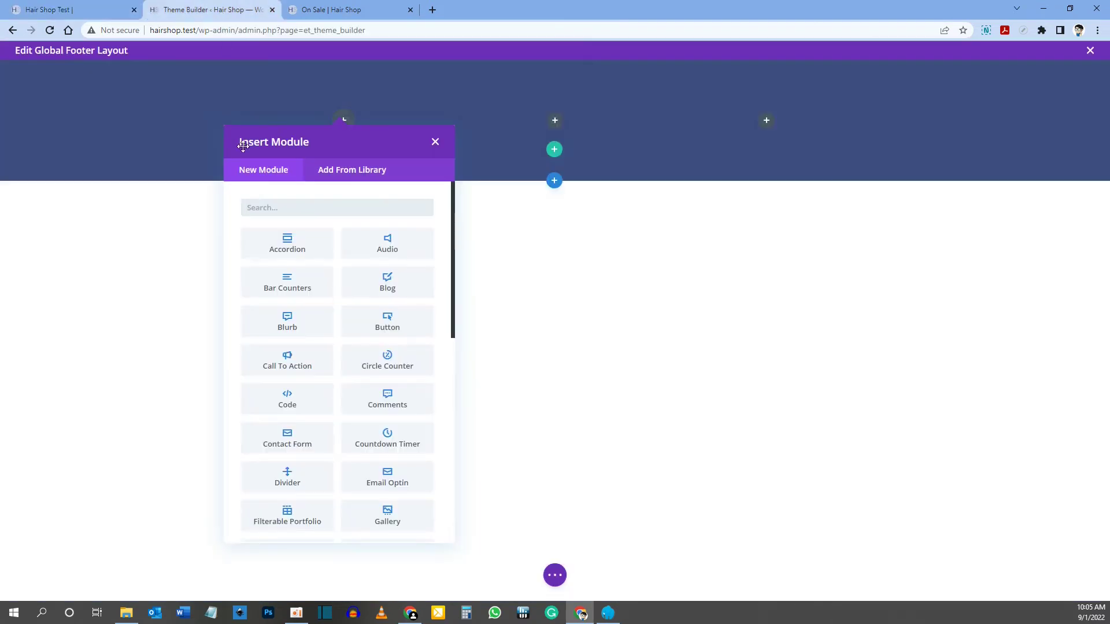
type("text")
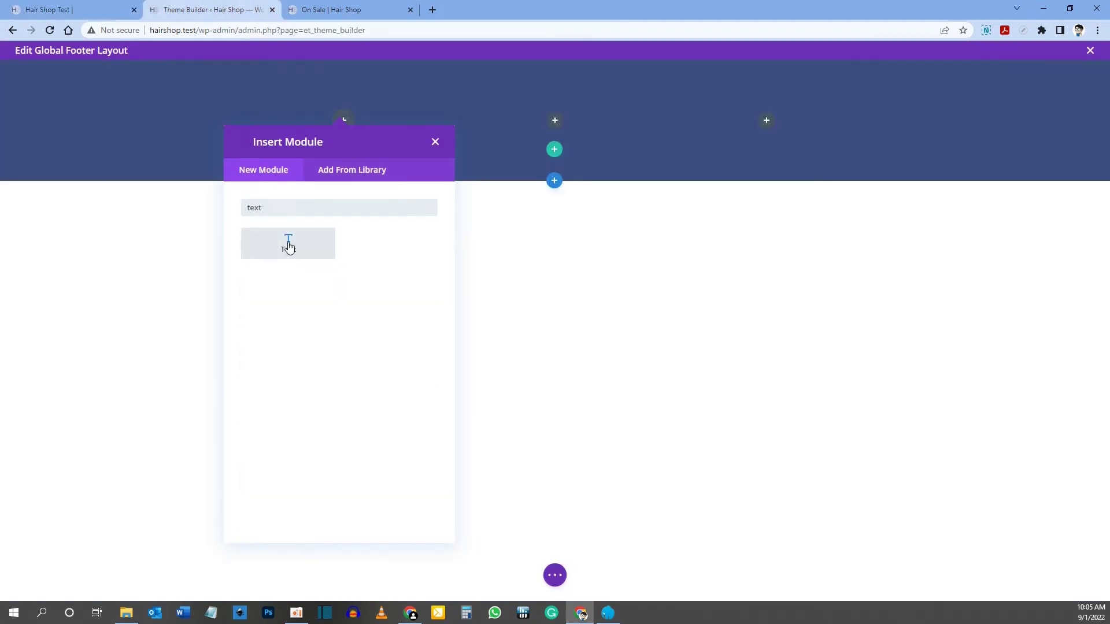
left_click(287, 243)
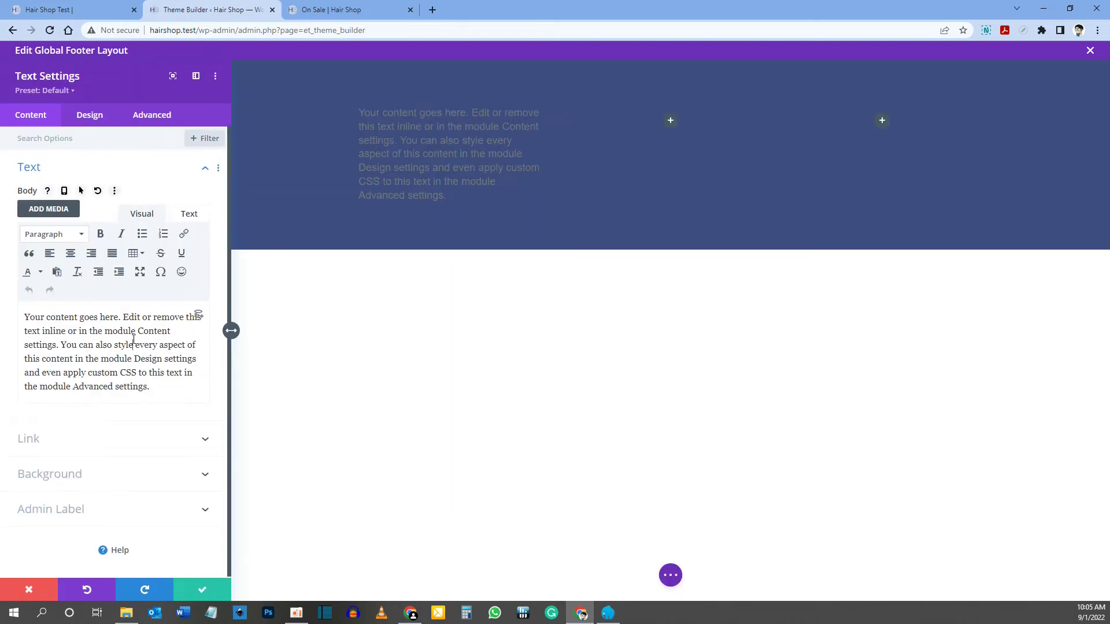
Replace the Text module's placeholder content with "Get A 10% Discount" and format it as Heading 4
triple_click(134, 341)
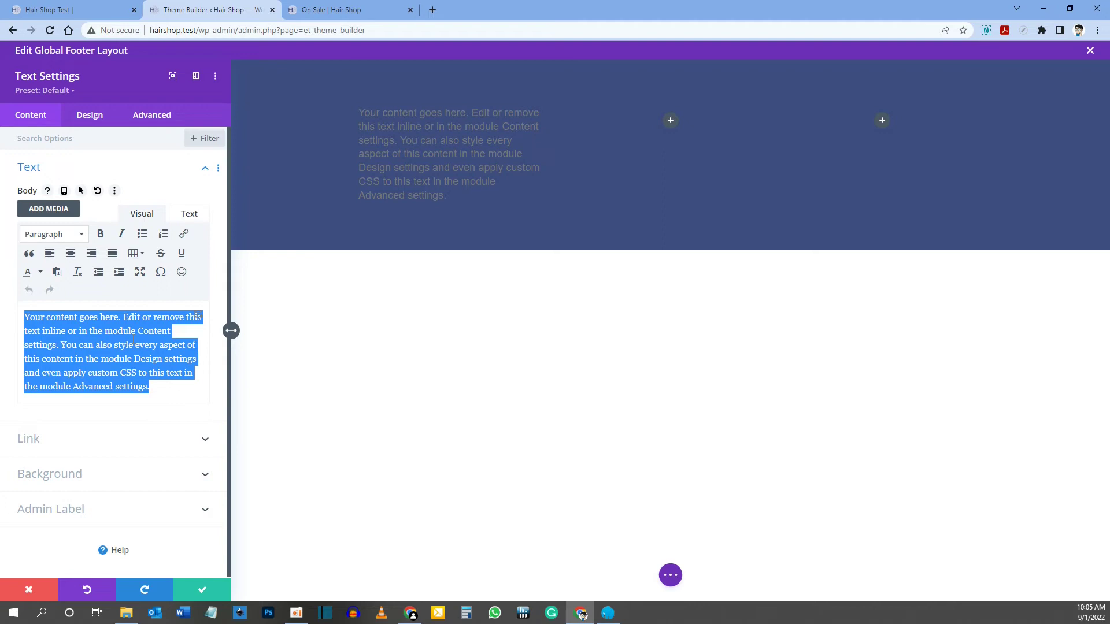
type("G")
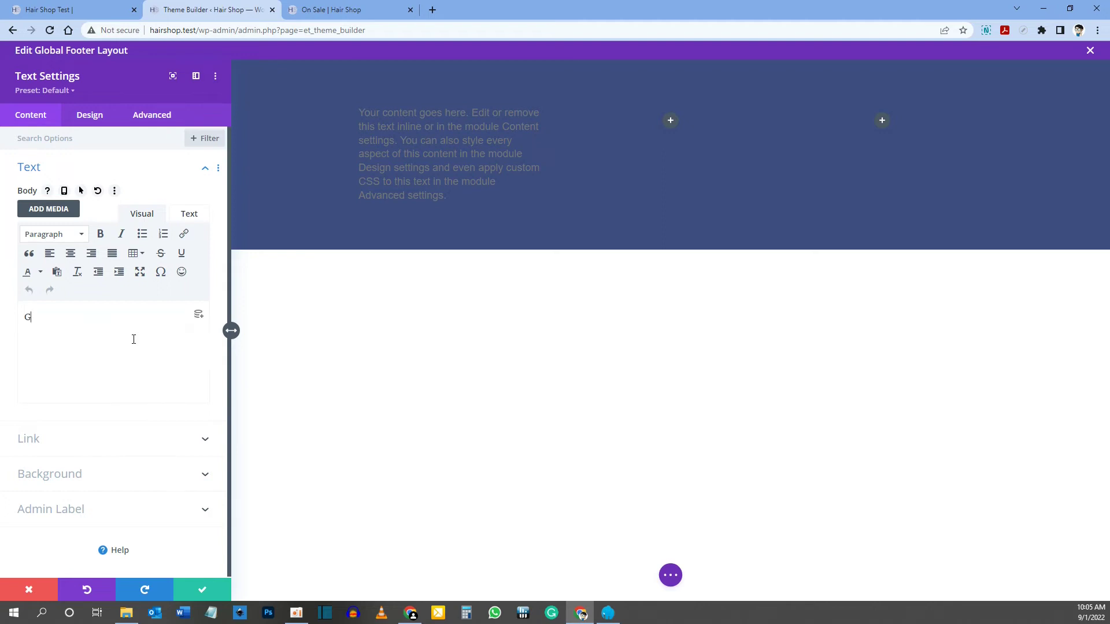
type("et A 10")
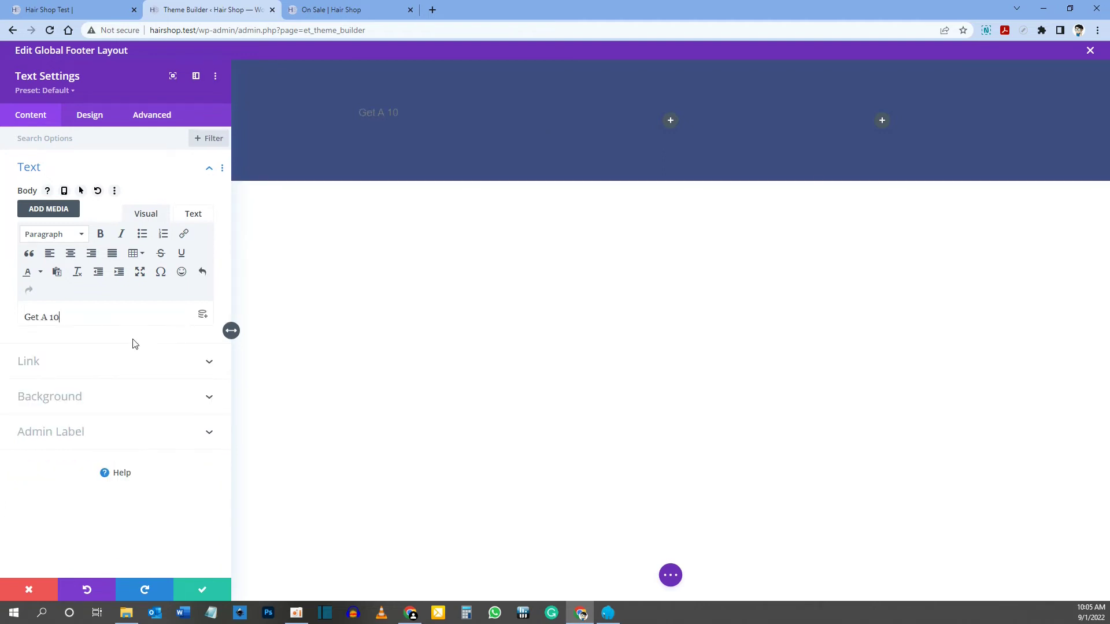
type("% Discou")
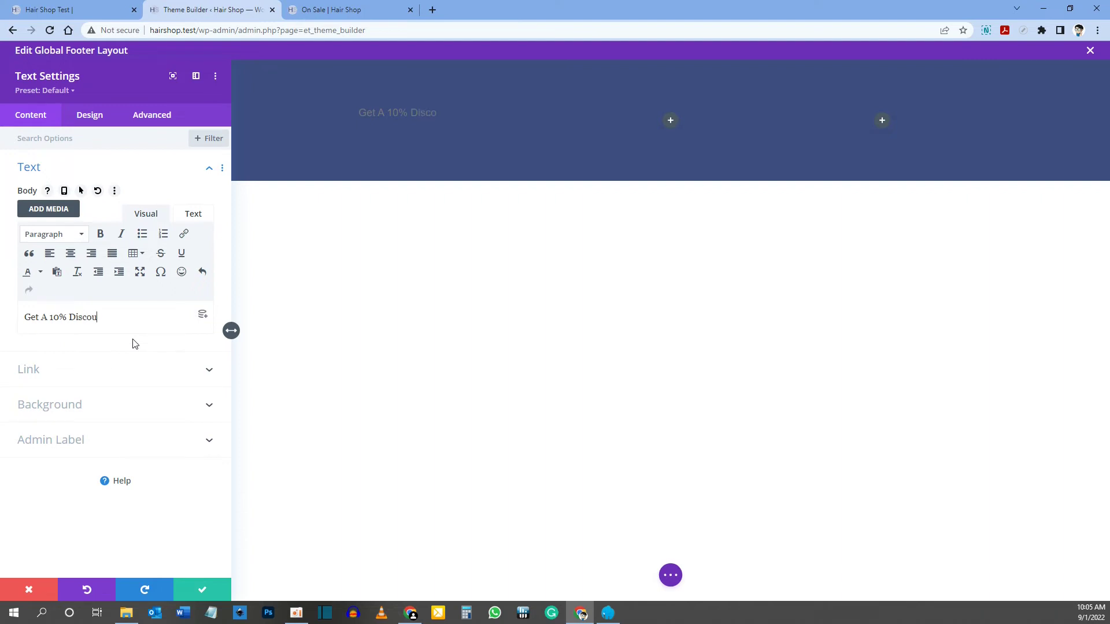
type("nt")
left_click_drag(106, 317, 26, 318)
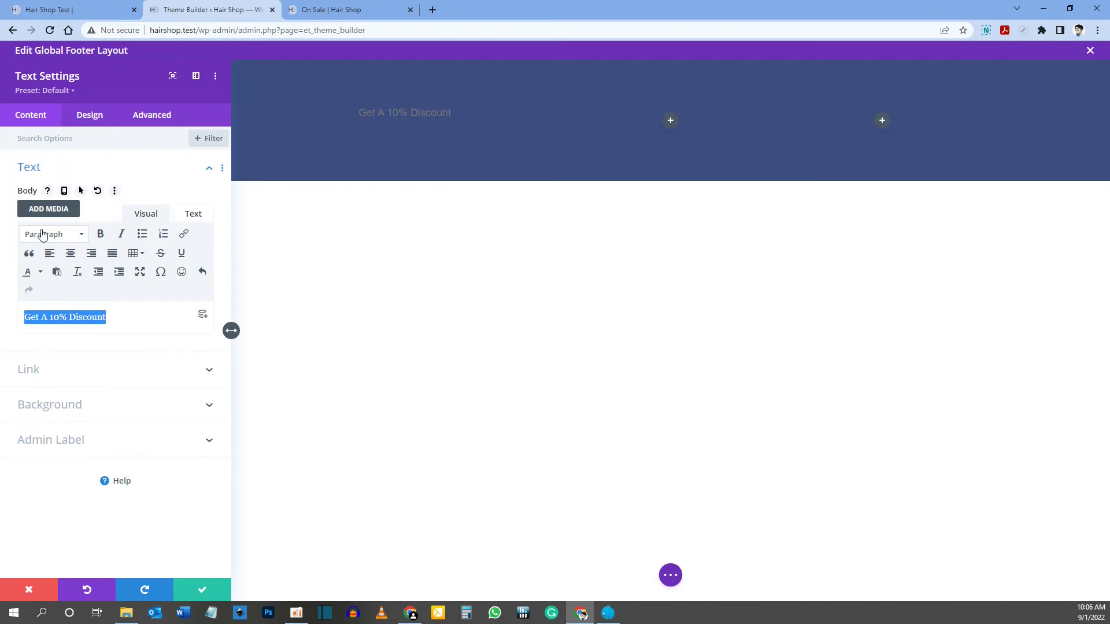
left_click(72, 238)
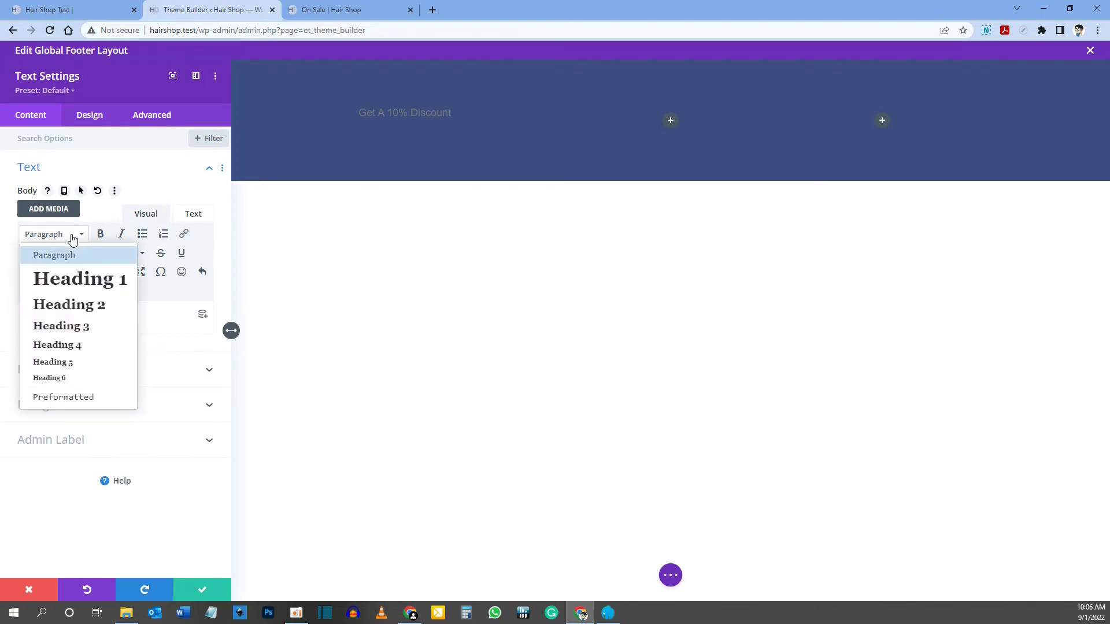
left_click(63, 350)
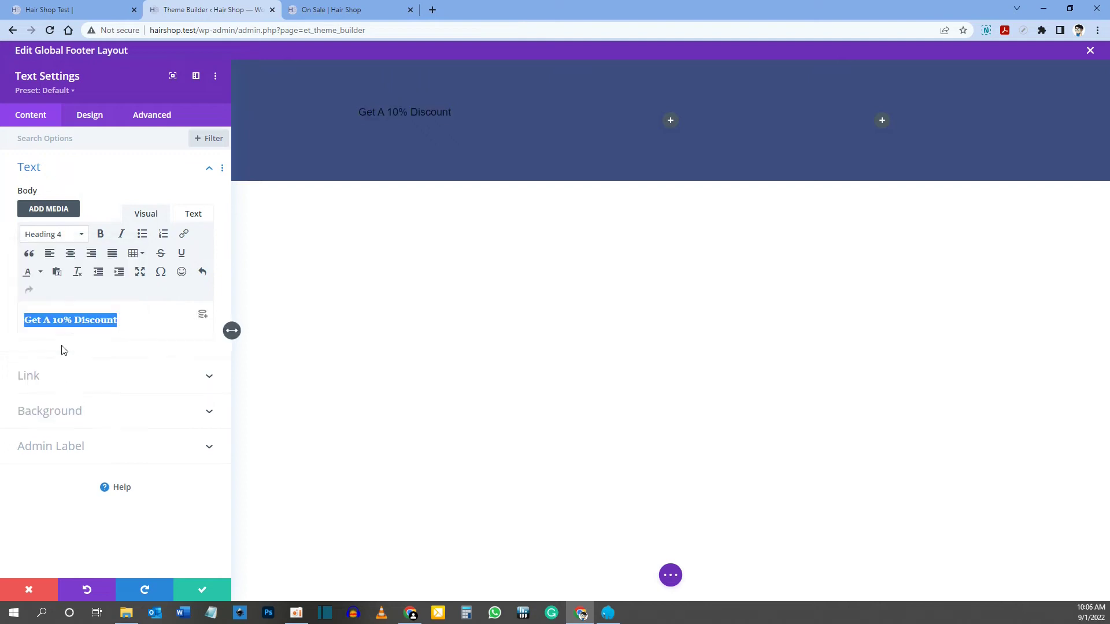
Check the reference footer's heading colour and set the discount heading's Heading 4 text colour to white (#ffffff)
left_click(89, 116)
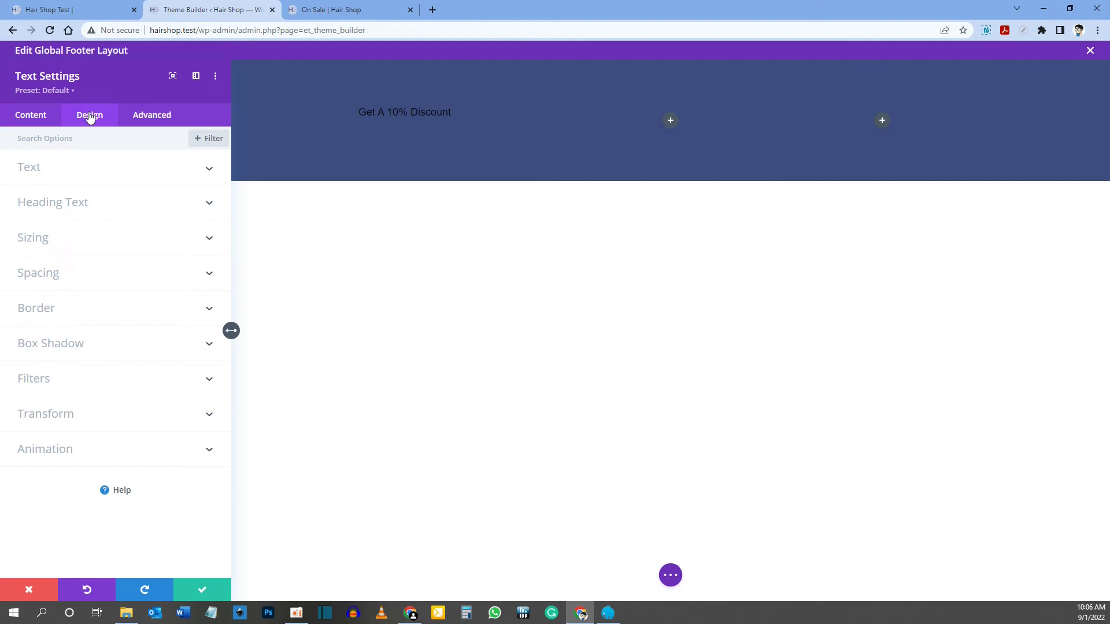
left_click(388, 112)
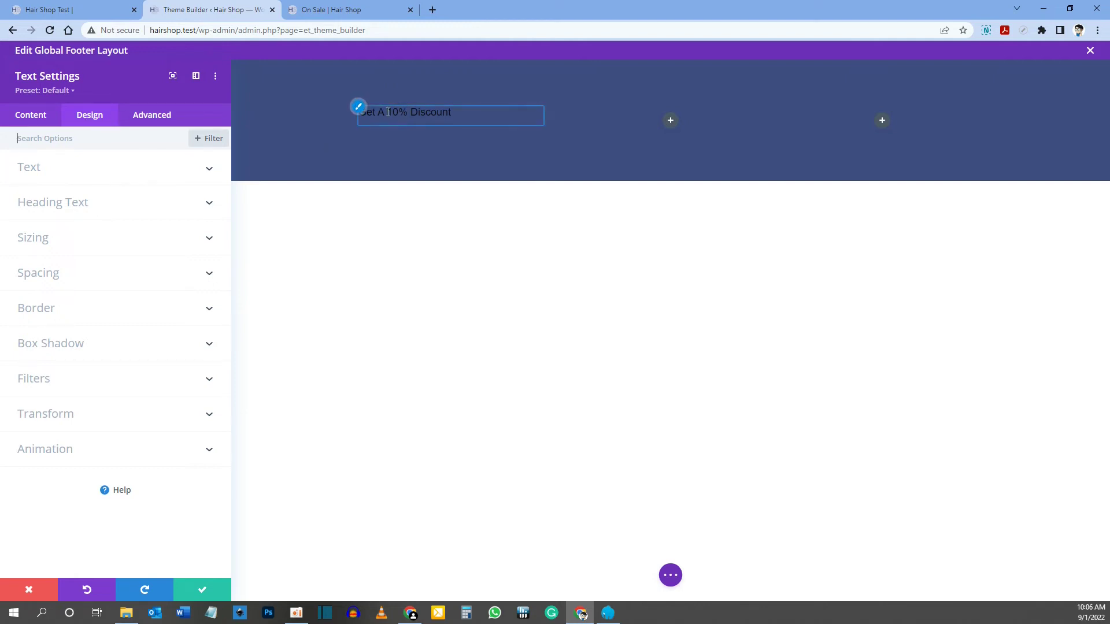
left_click(359, 110)
left_click(359, 108)
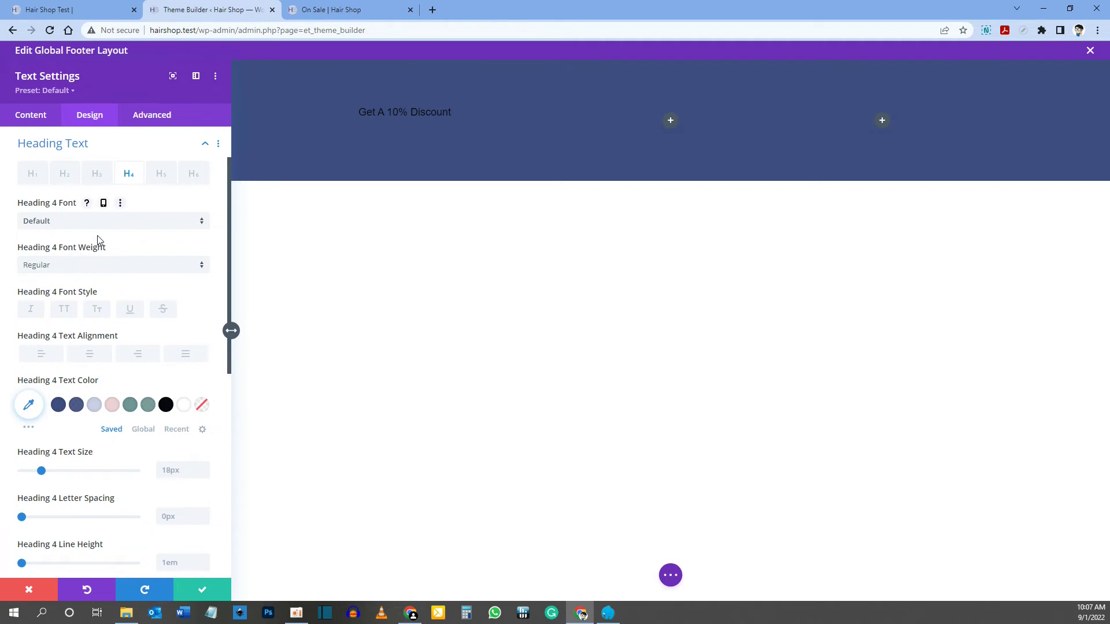
left_click(92, 9)
left_click(390, 251)
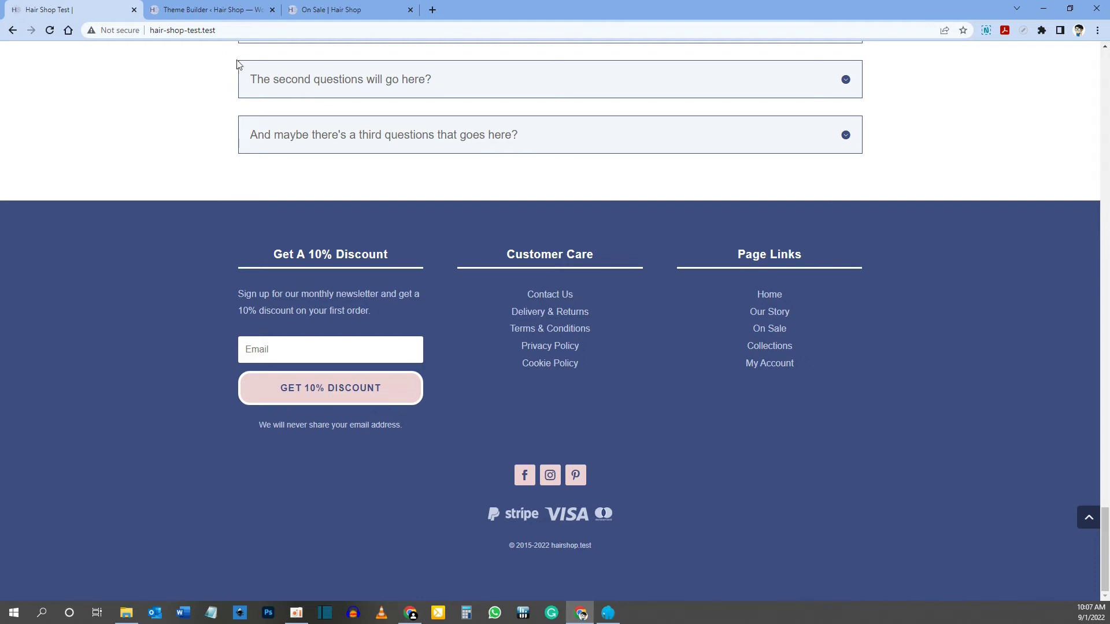
left_click(196, 10)
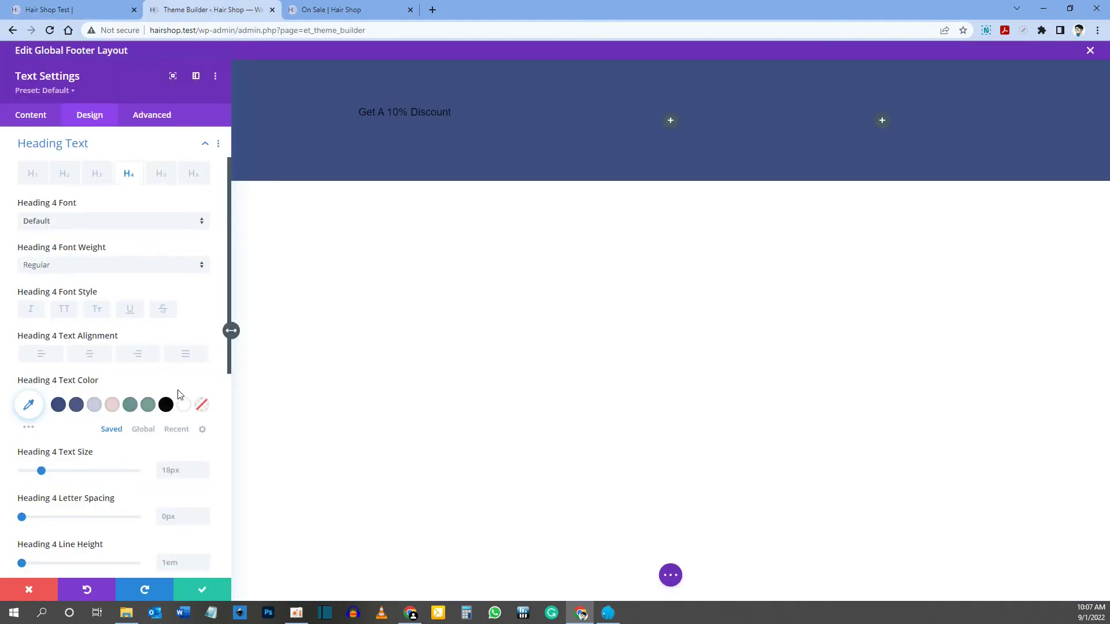
left_click(184, 408)
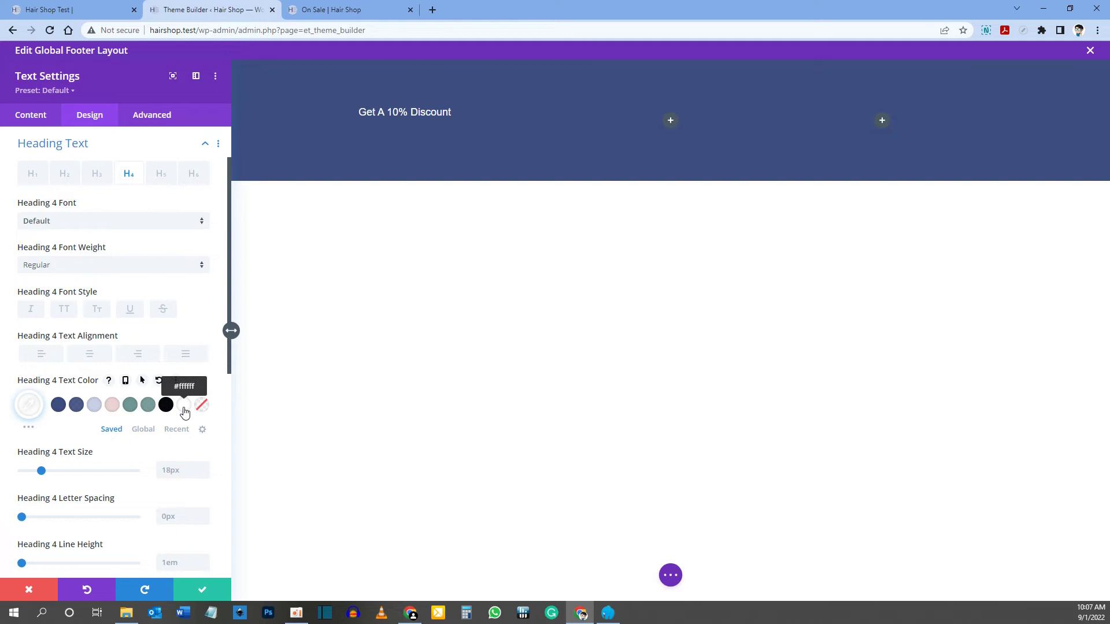
Compare with the reference footer heading, centre the Heading 4 text and set its font weight to Semi Bold
left_click(58, 10)
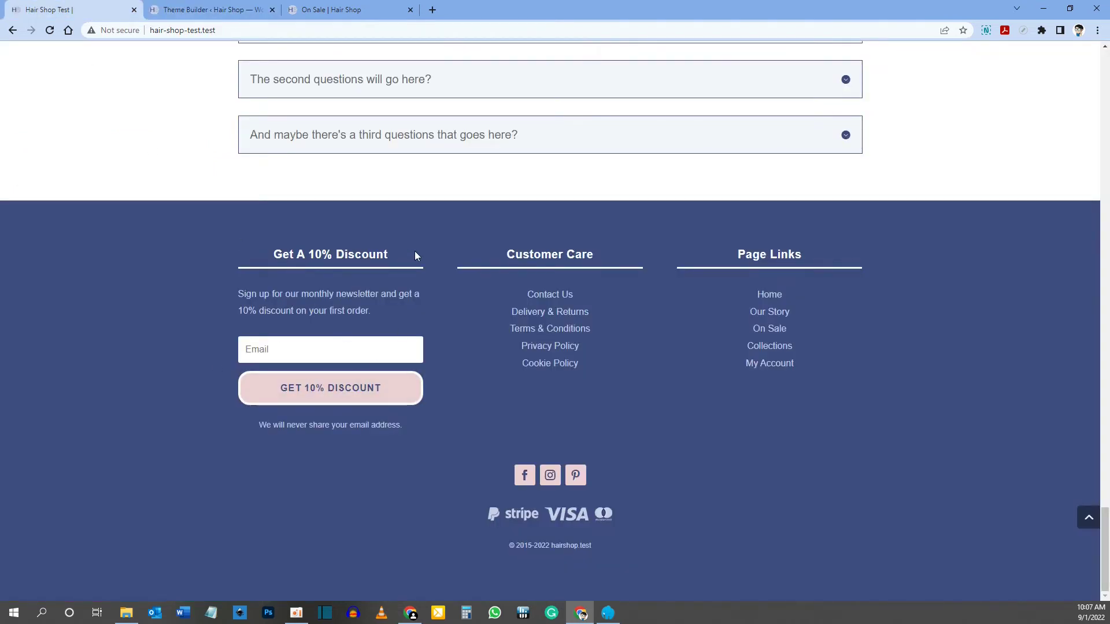
left_click(198, 9)
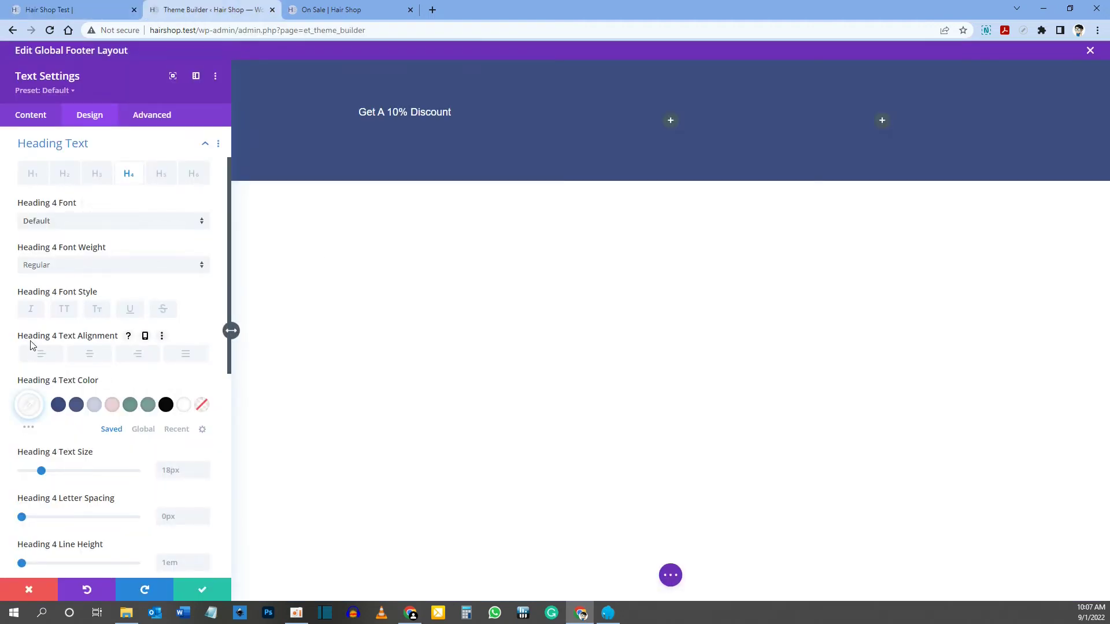
left_click(90, 355)
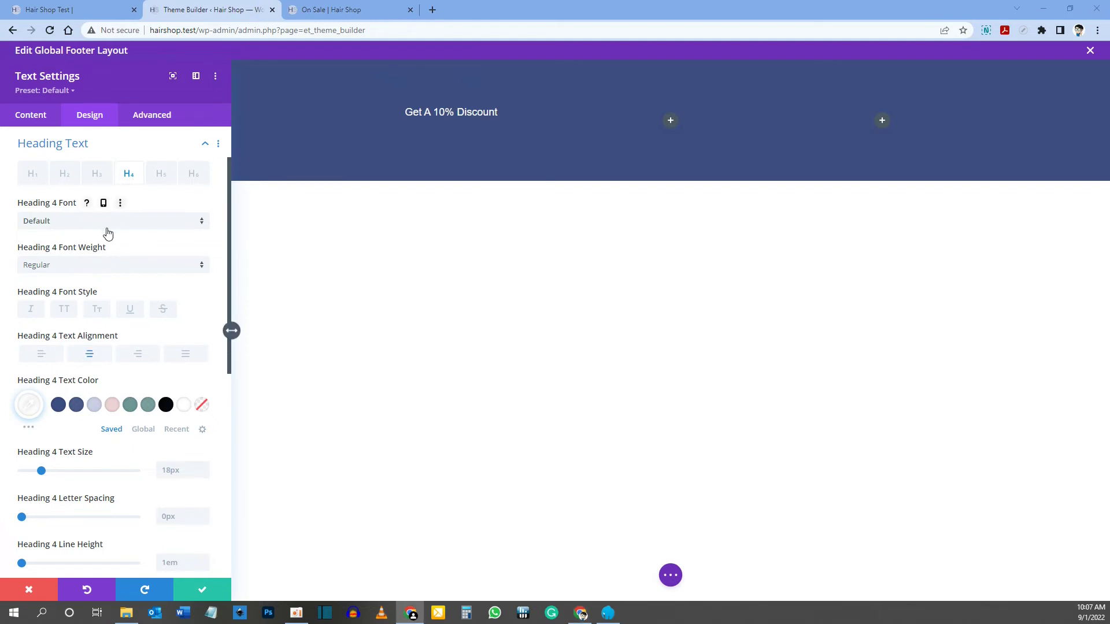
left_click(68, 264)
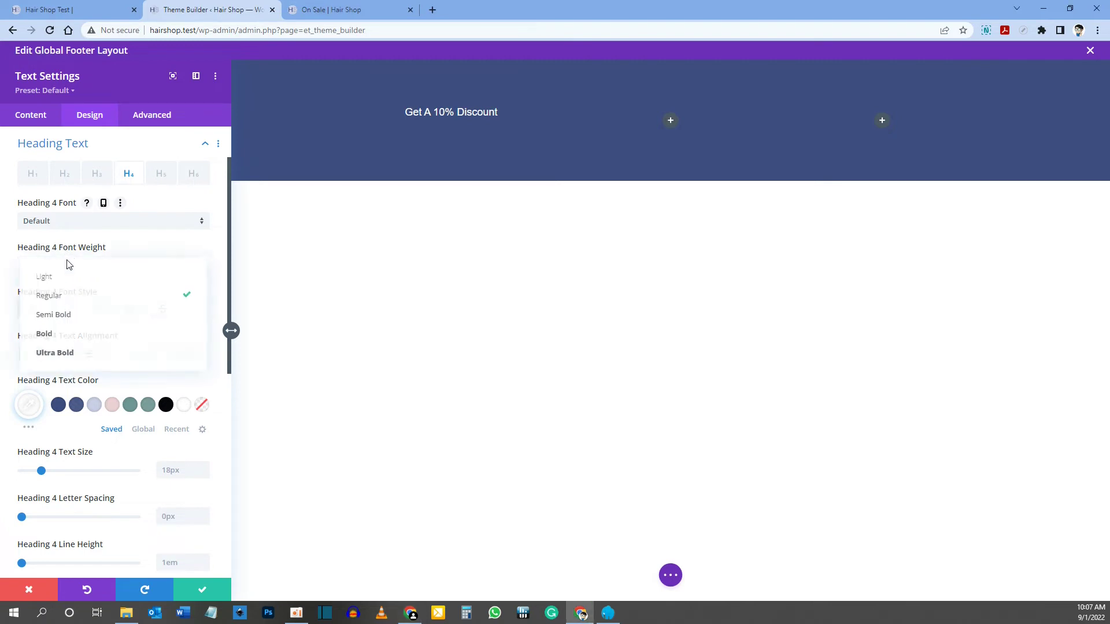
left_click(67, 316)
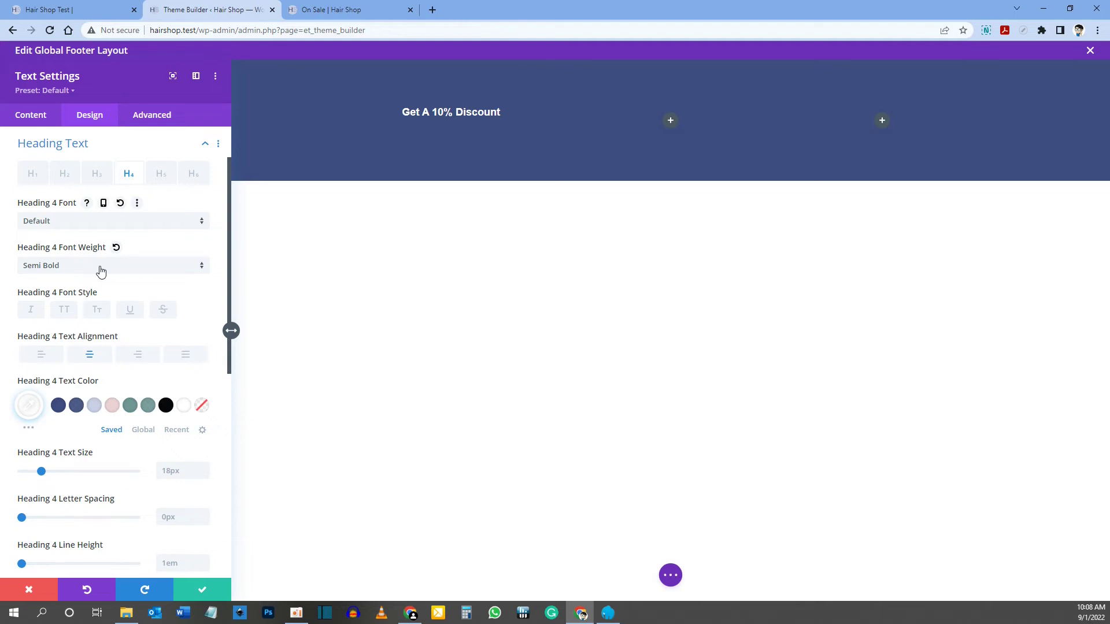
Set the Heading 4 text size to 20px and letter spacing to 0.5px, and compare the heading with the reference
scroll(110, 332, "down", 3)
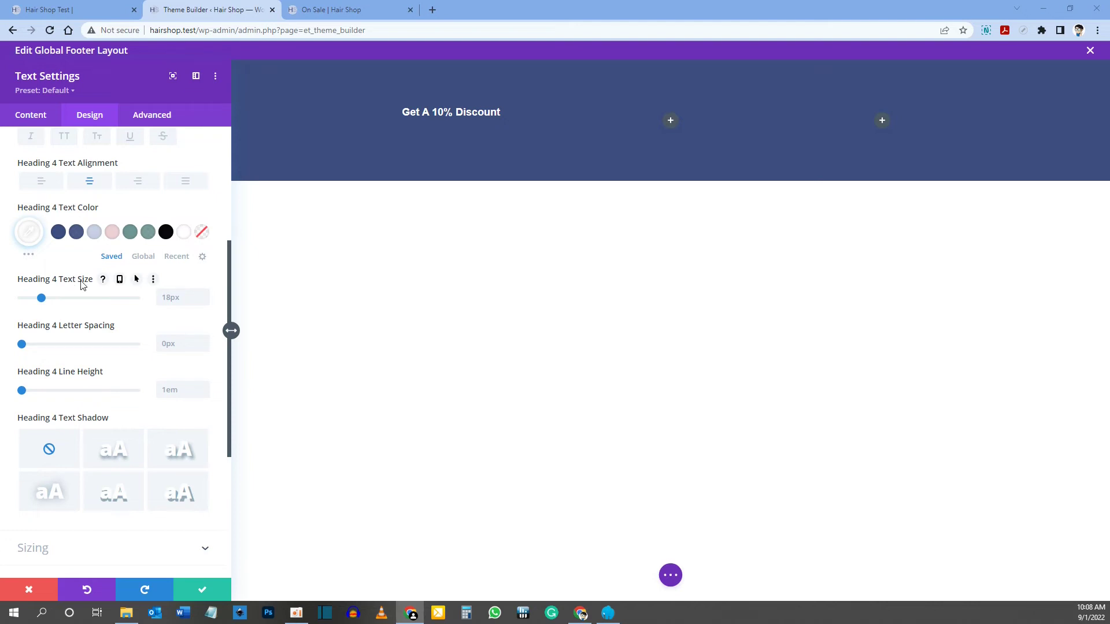
left_click(176, 297)
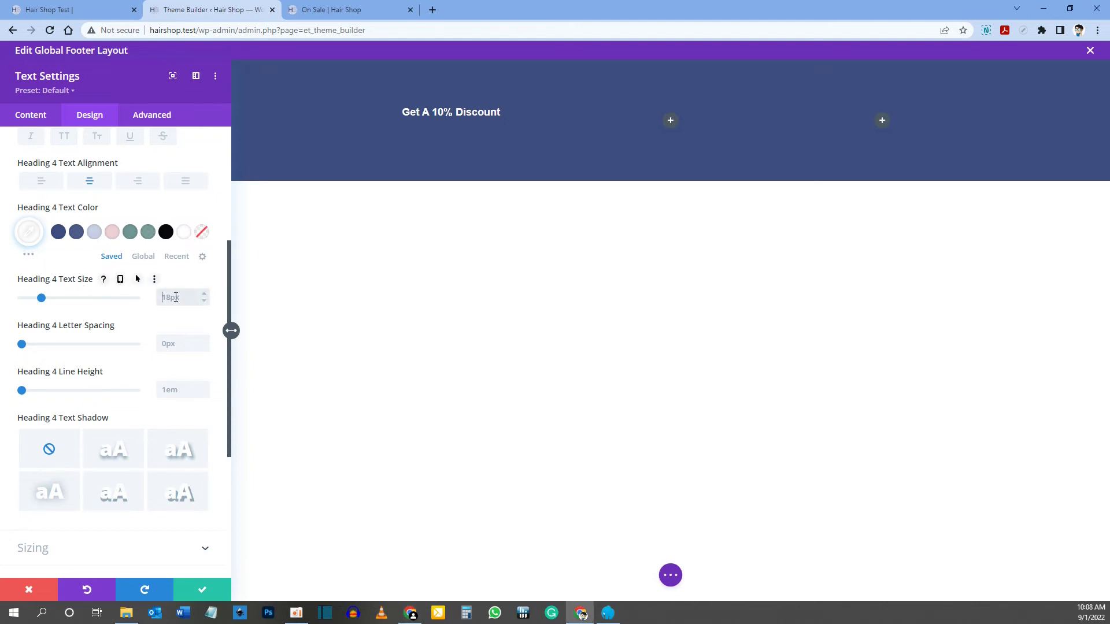
type("20px")
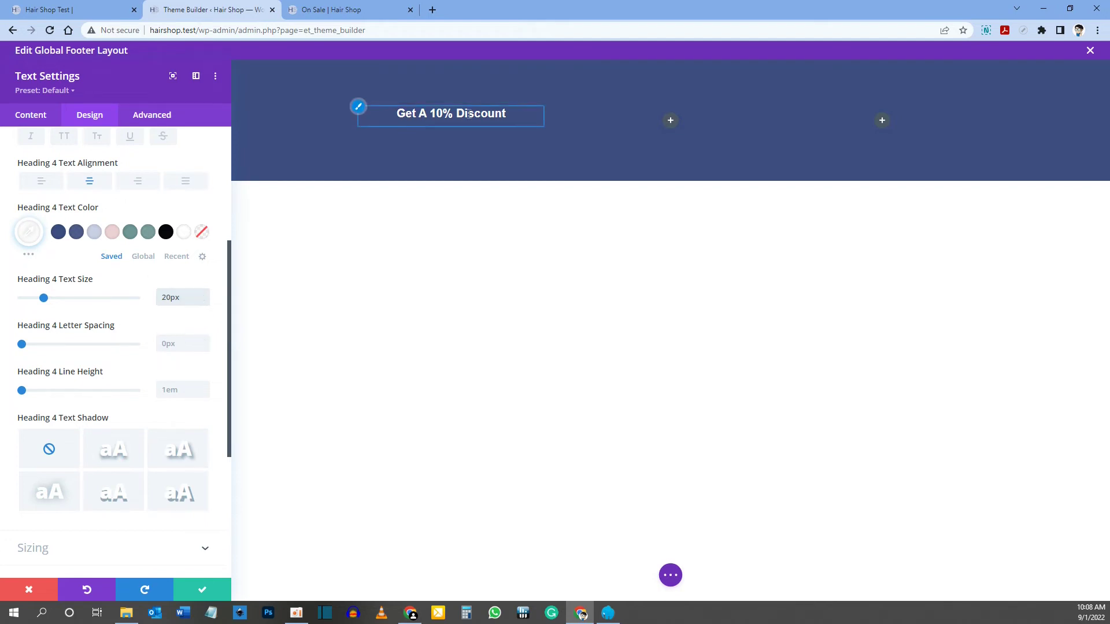
left_click(185, 344)
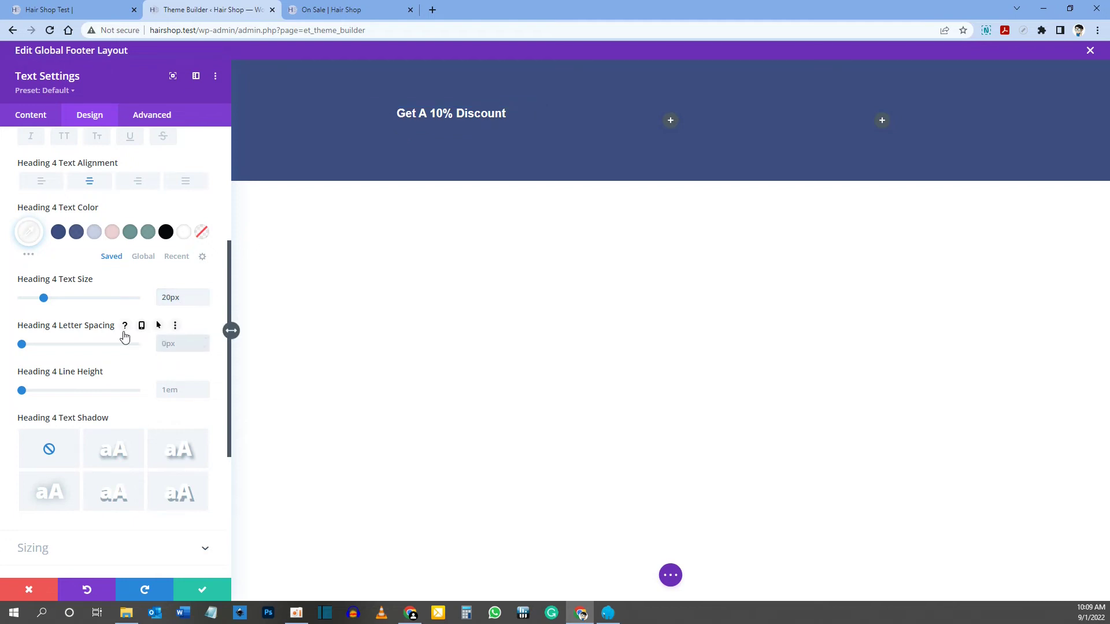
type("0.5px")
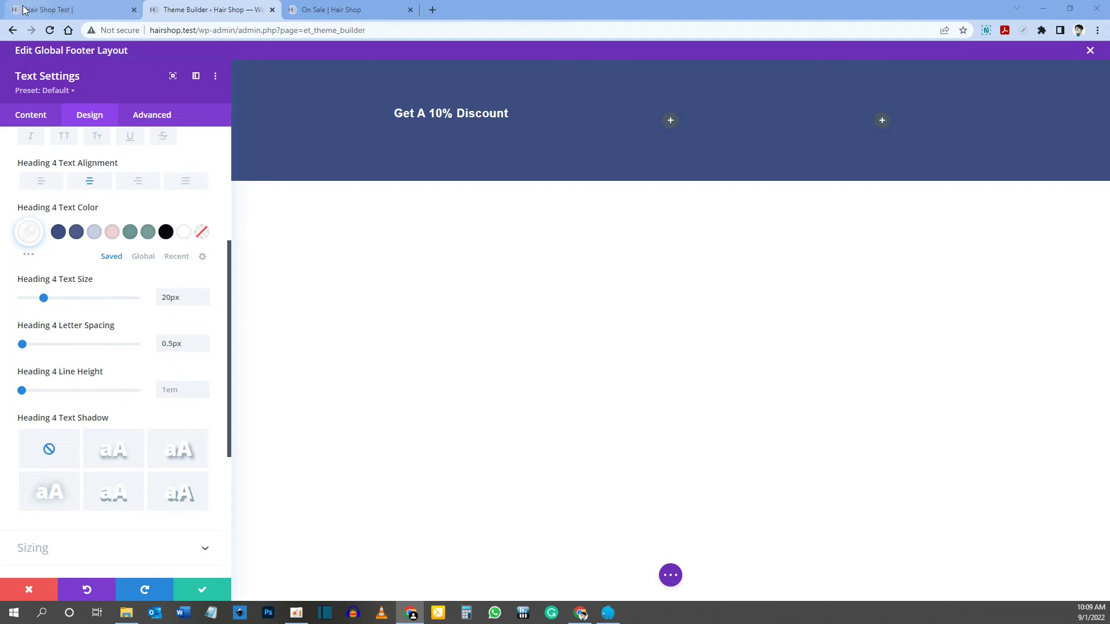
left_click(77, 5)
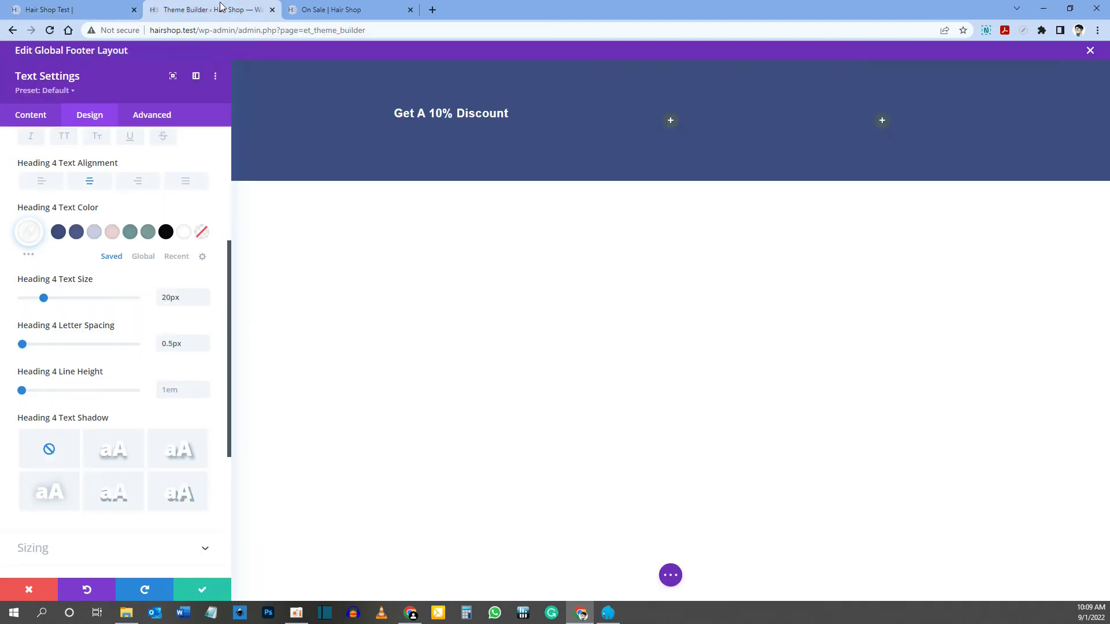
left_click(231, 11)
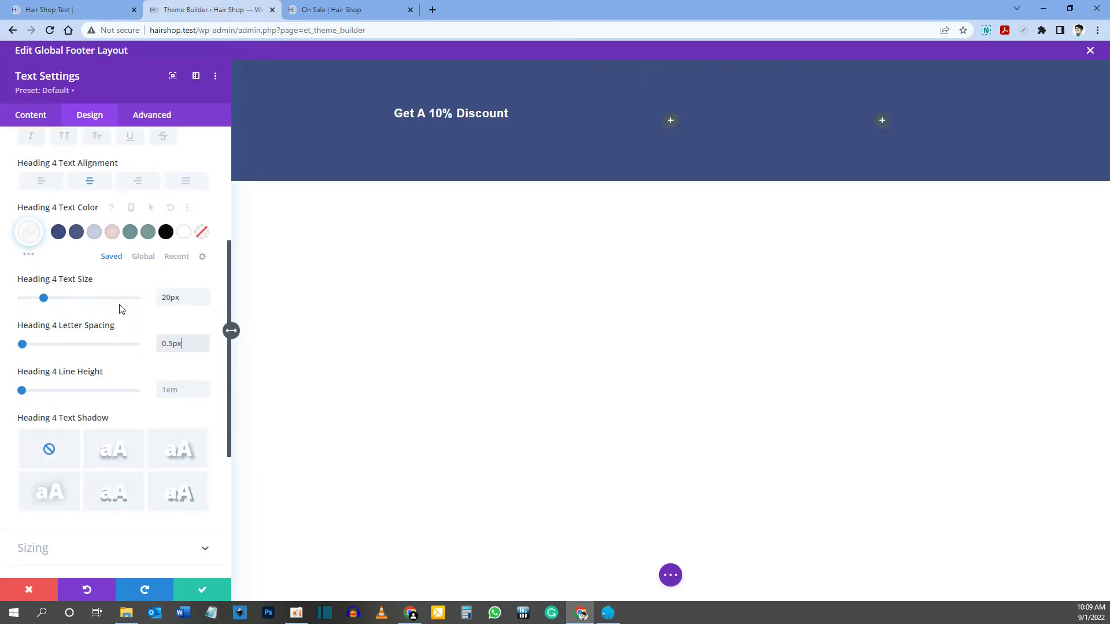
Reset the all-sides border width and give the Text module a 3px white (#ffffff) bottom border
scroll(112, 312, "down", 3)
scroll(107, 316, "down", 1)
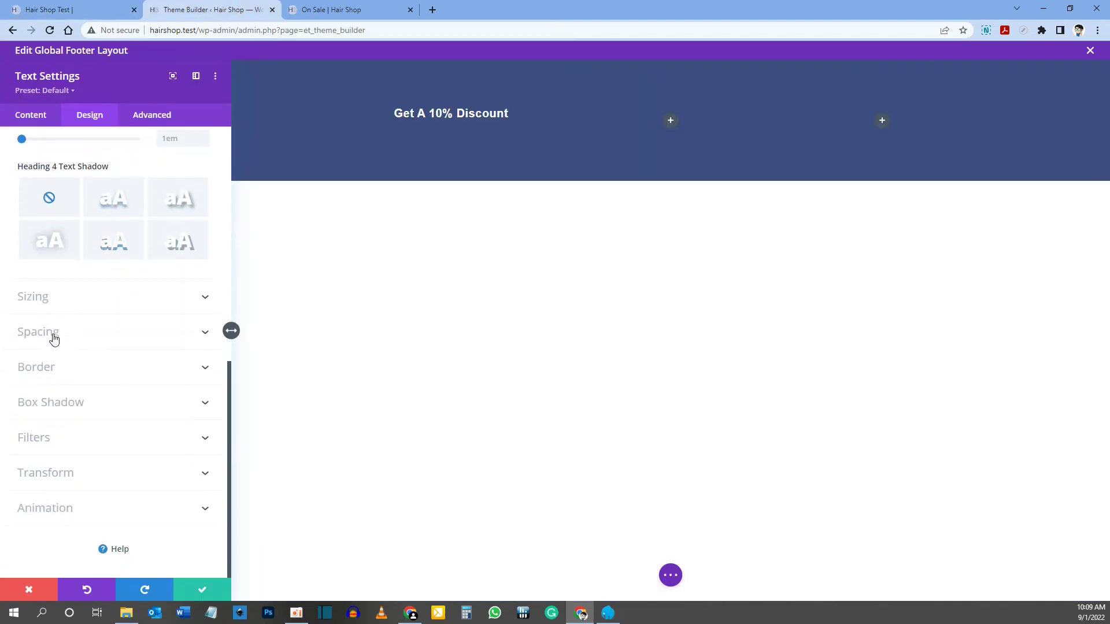
left_click(35, 369)
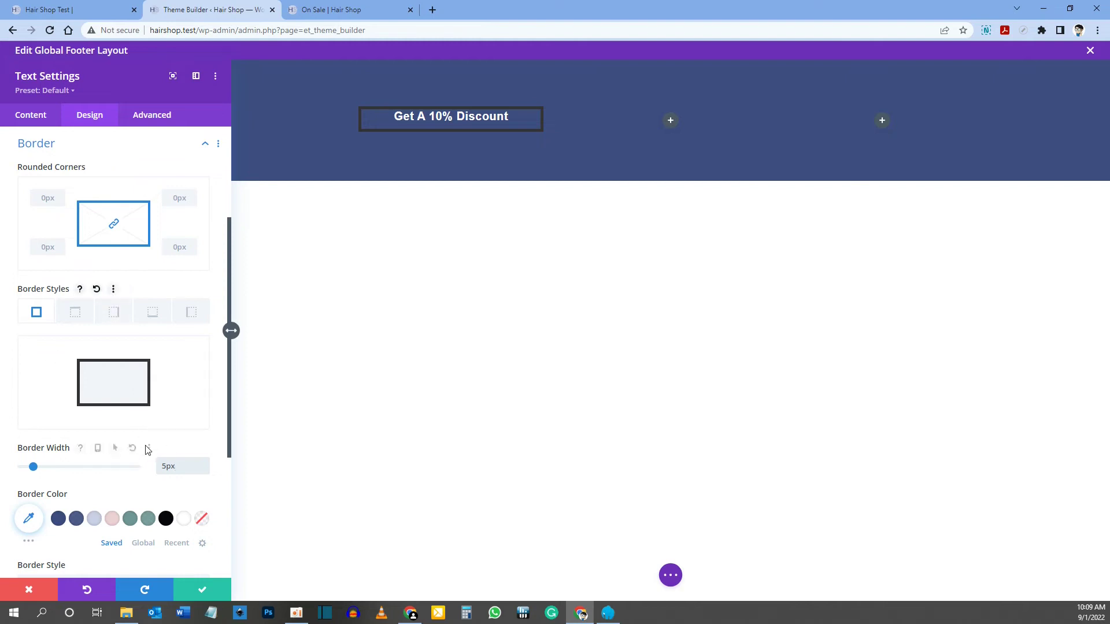
left_click(131, 449)
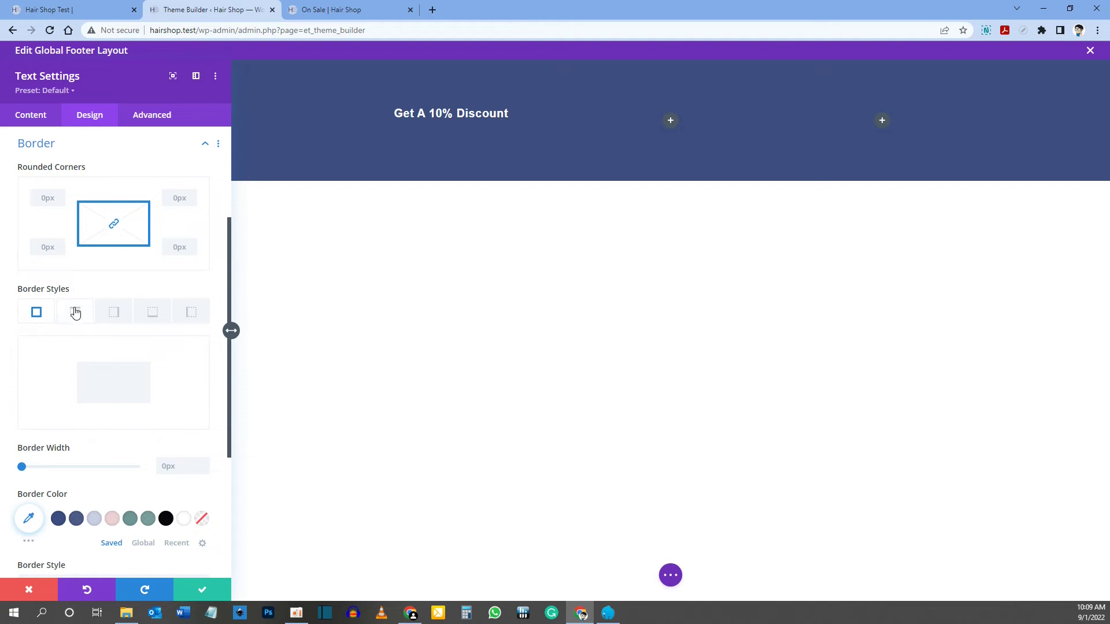
left_click(154, 314)
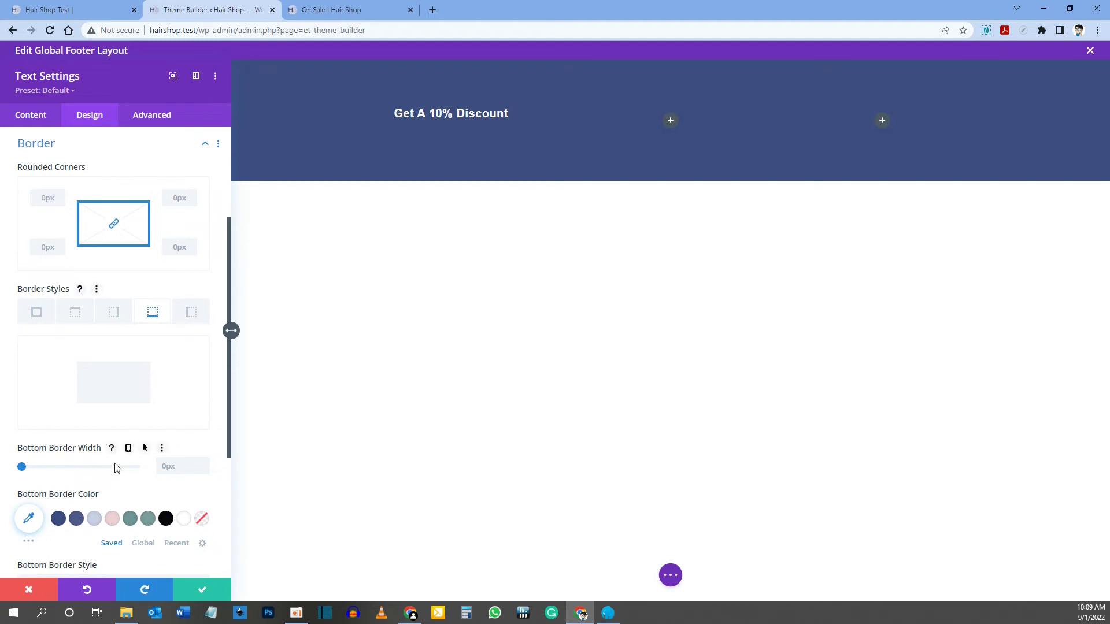
left_click(179, 466)
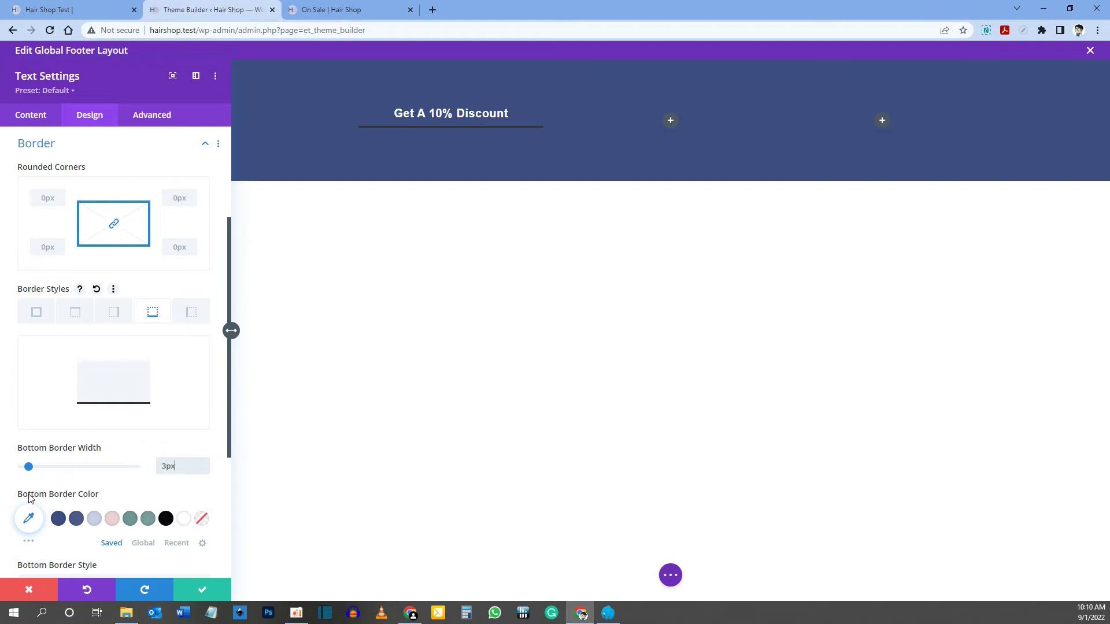
left_click(186, 520)
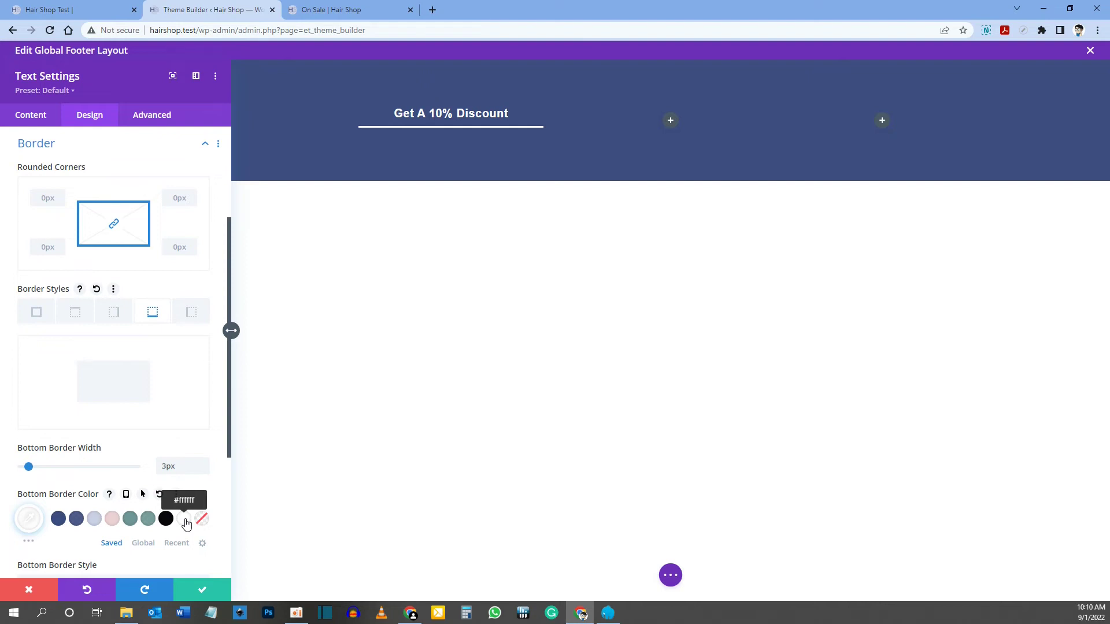
Compare the underlined heading with the reference footer and save the Text module's settings
left_click(371, 9)
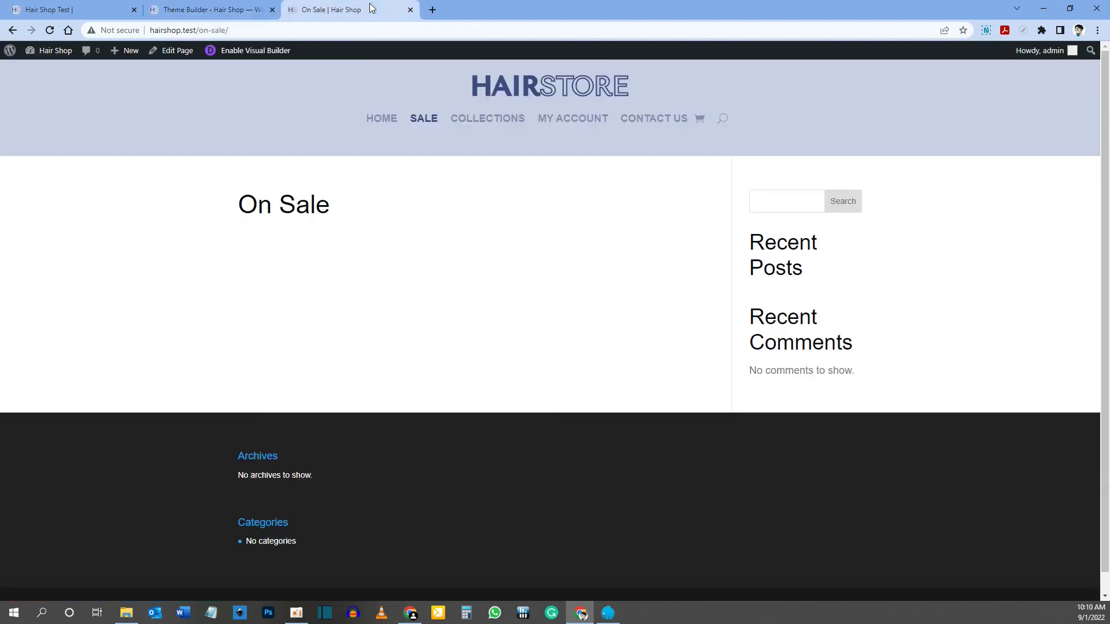
left_click(113, 7)
left_click(214, 10)
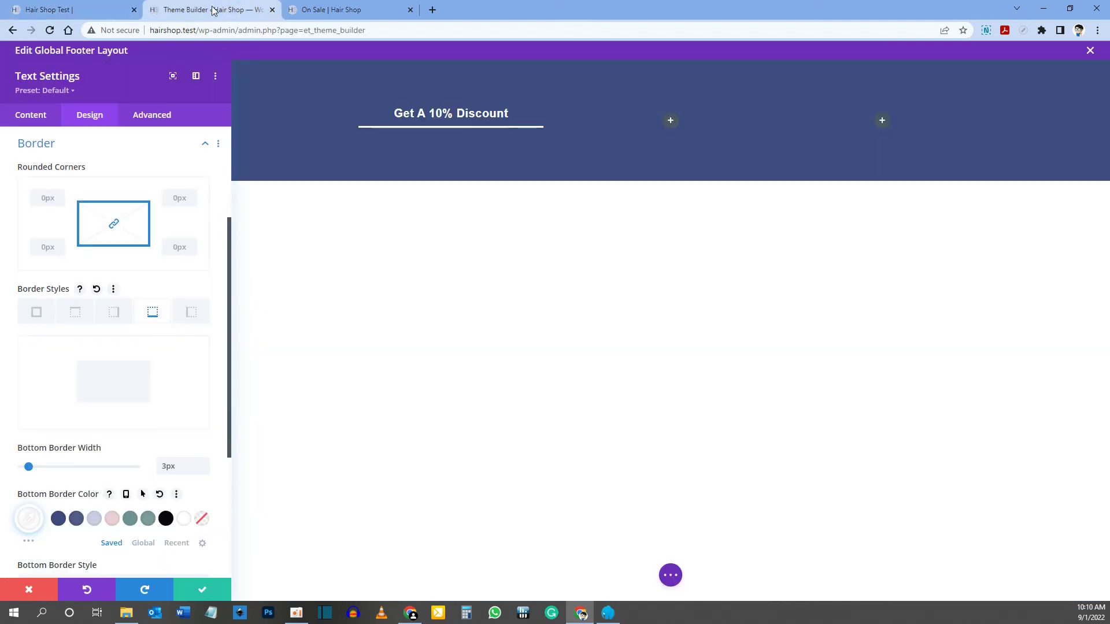
left_click(201, 591)
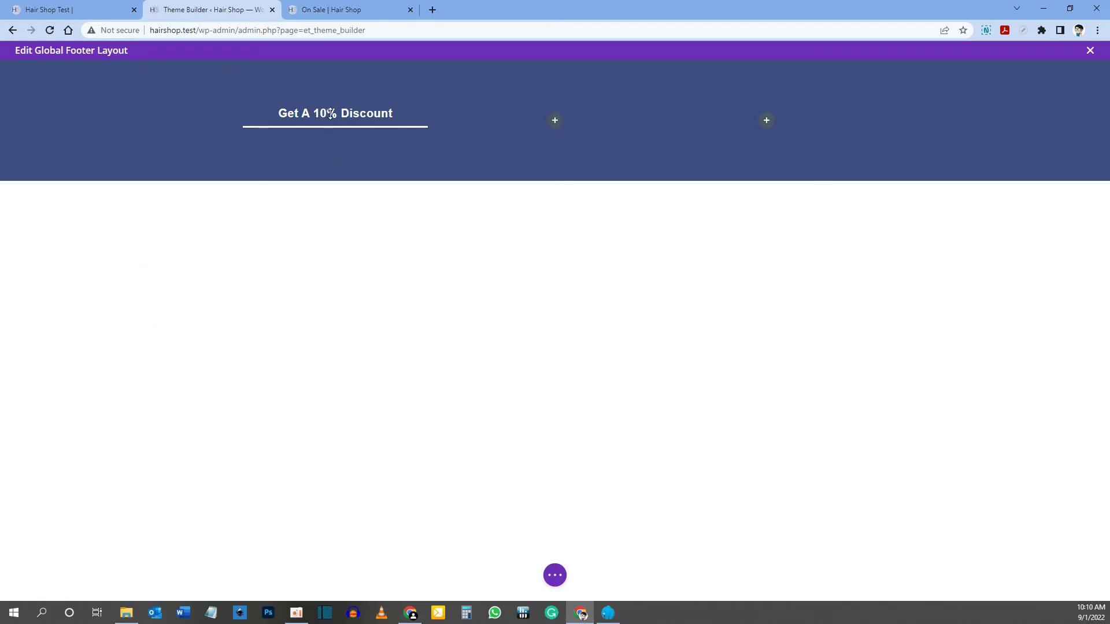
Show the discount Text module in the Layers window, move the window clear of the footer columns and make it taller
mouse_move(332, 117)
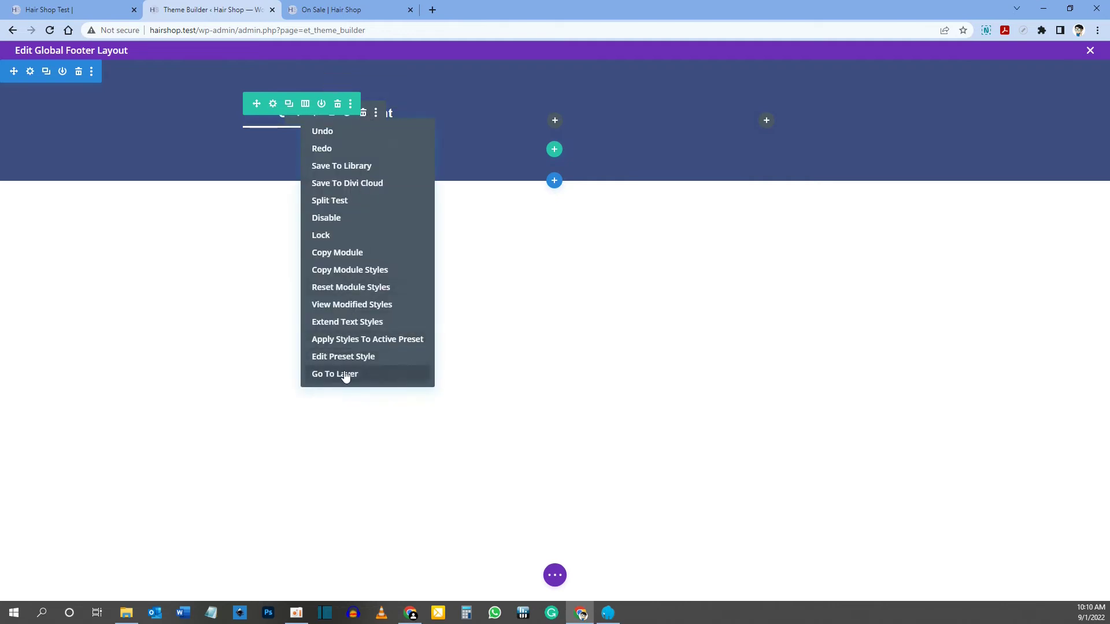
left_click(334, 375)
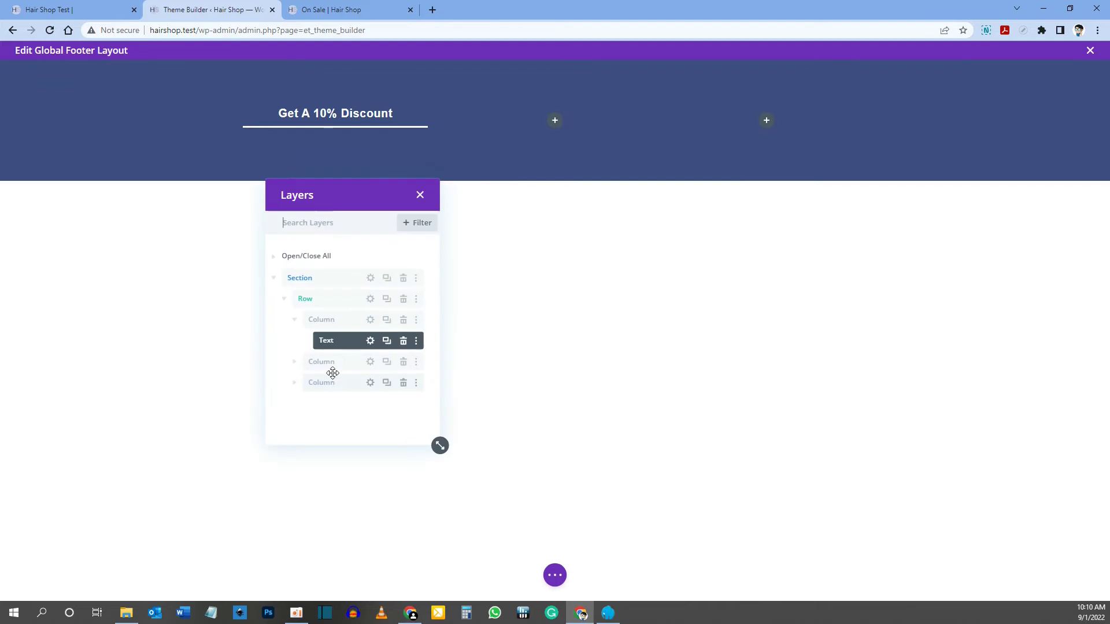
left_click_drag(370, 194, 1019, 90)
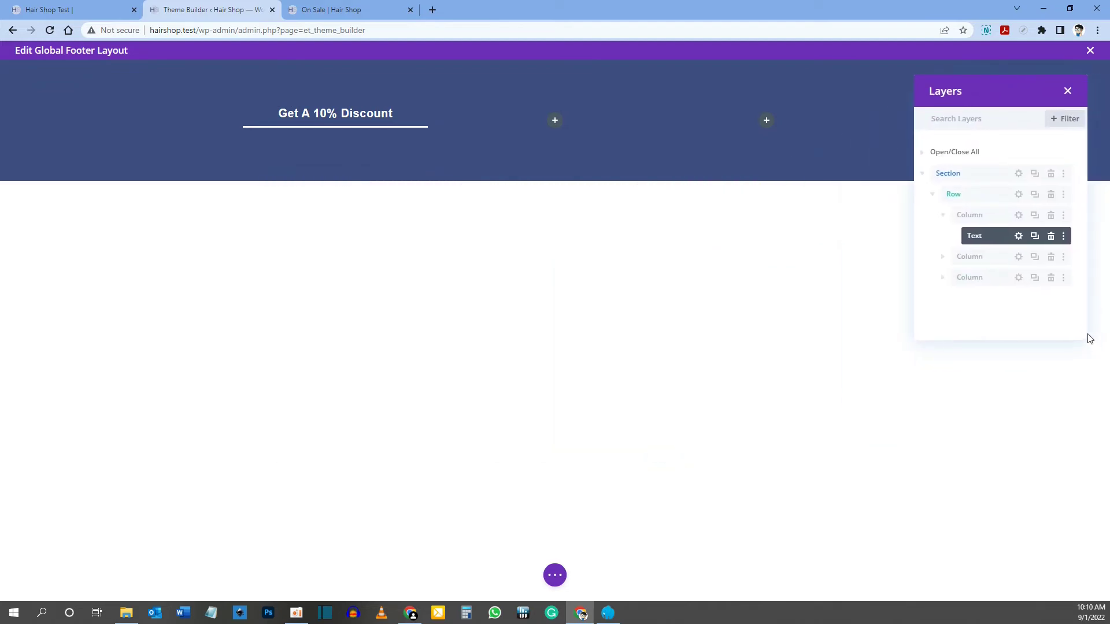
left_click_drag(1087, 339, 1087, 422)
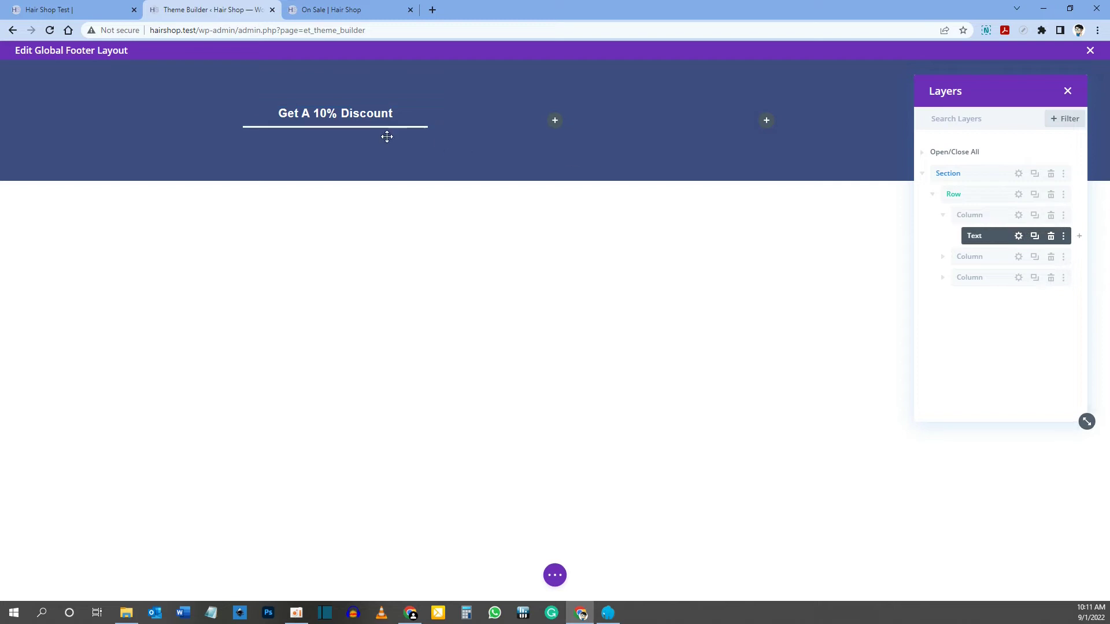
Check the reference footer's three column headings, duplicate the discount Text module twice and expand the second column in the layers
left_click(74, 9)
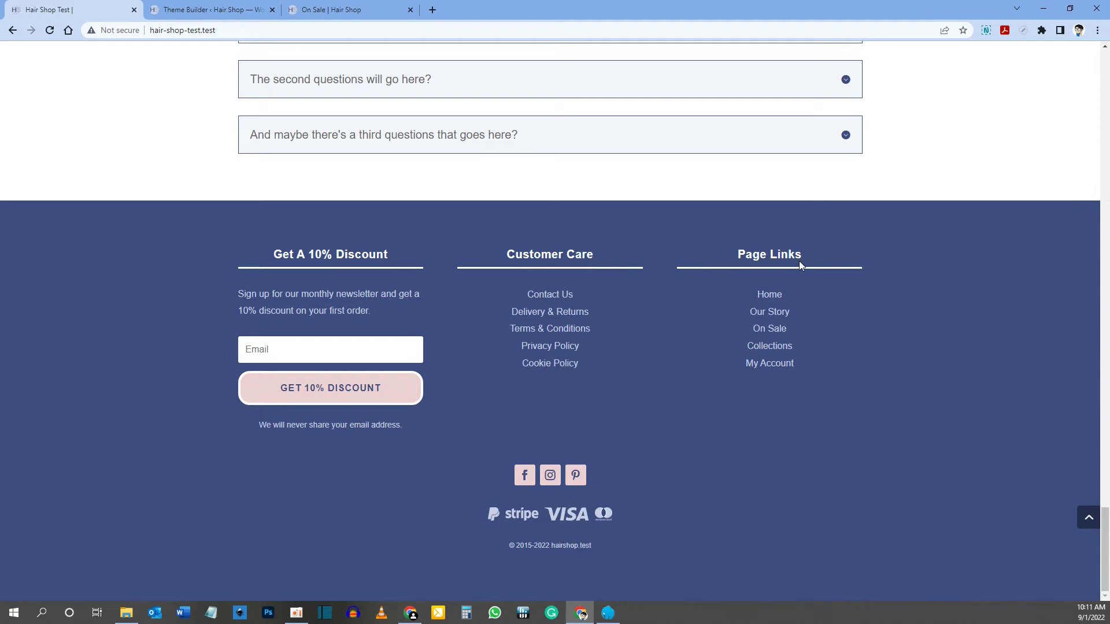
left_click(252, 8)
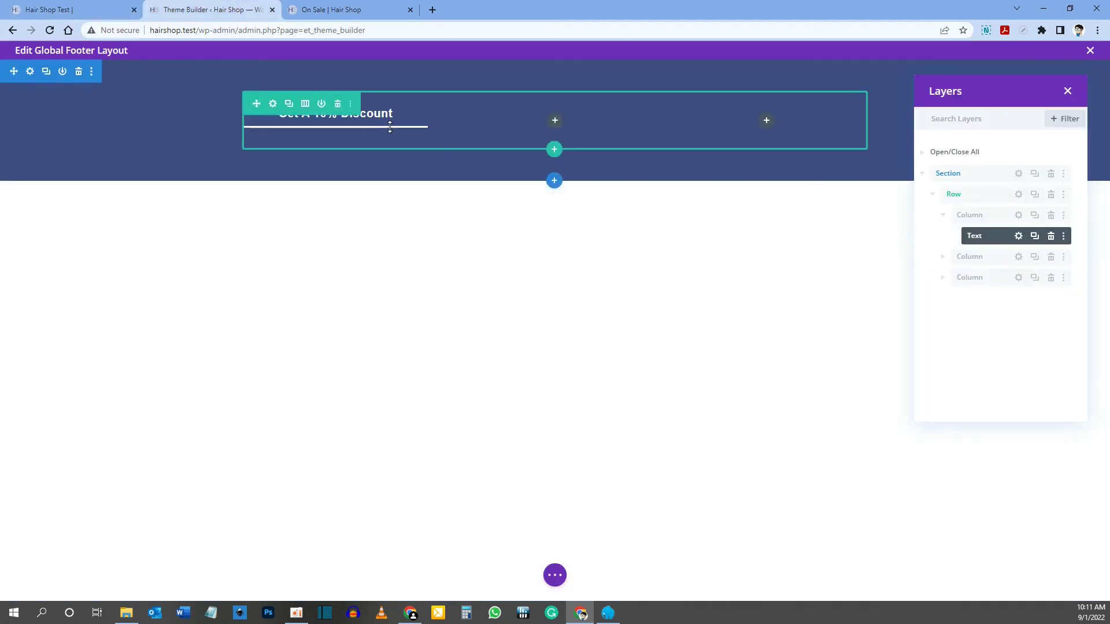
left_click(1036, 237)
left_click(1036, 237)
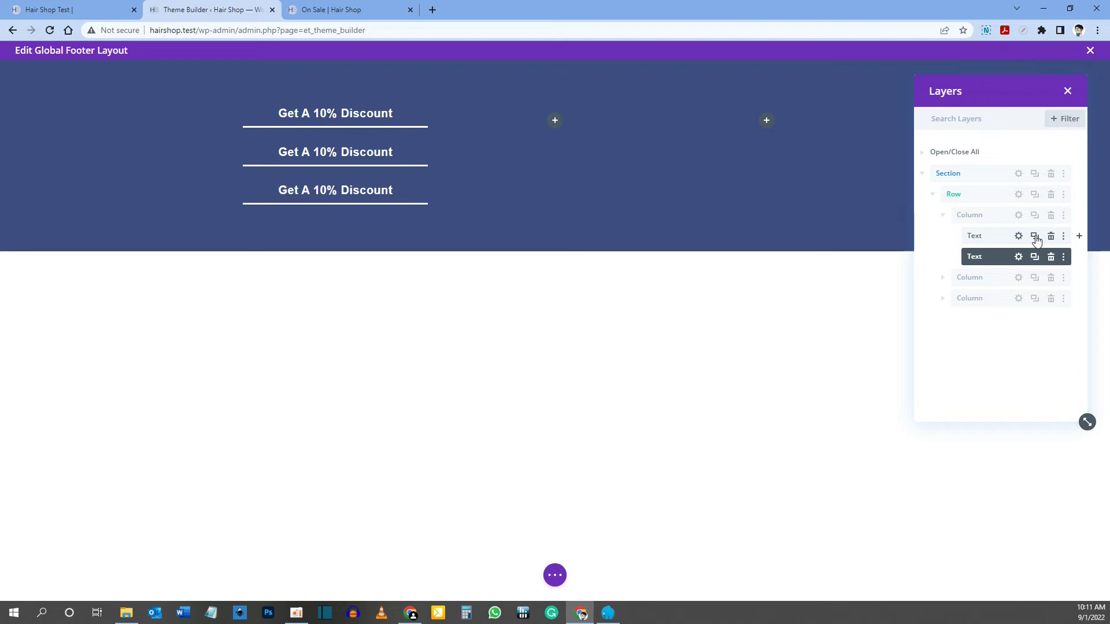
left_click(943, 300)
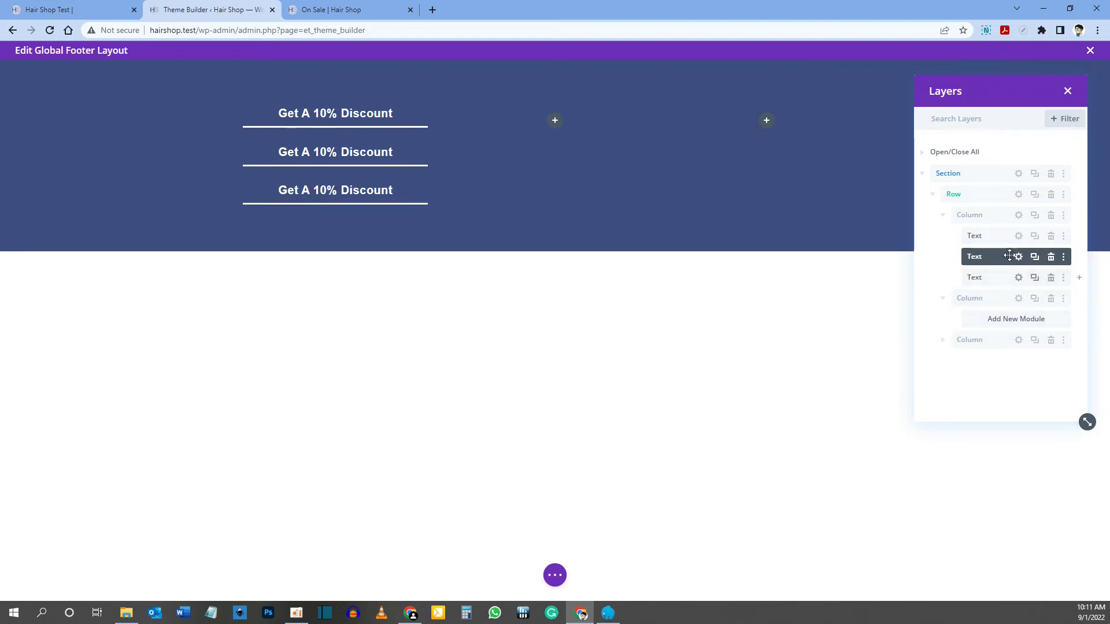
Move one duplicated discount Text module into the footer's second column and the other into the third column
left_click_drag(1006, 255, 1016, 300)
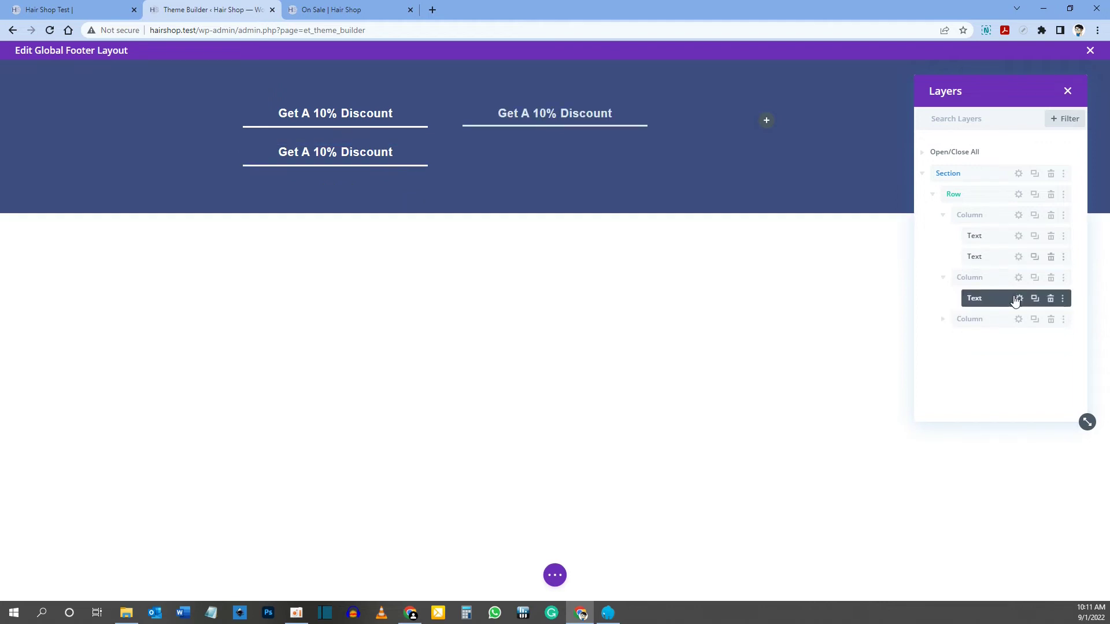
left_click(942, 322)
left_click_drag(995, 256, 1013, 336)
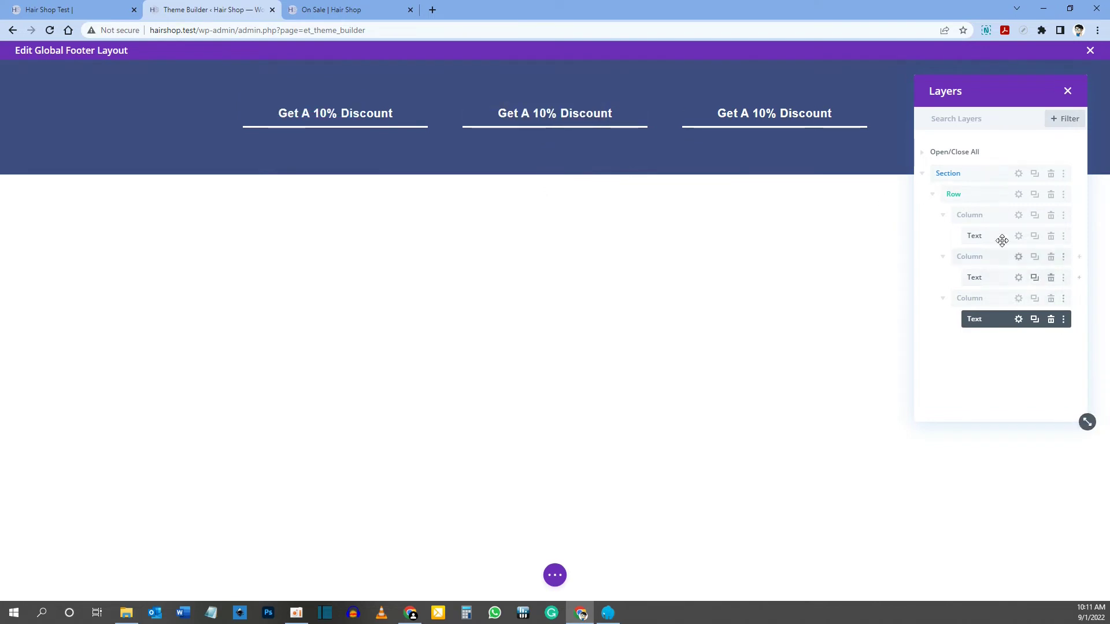
Replace the heading text of the second column's Text module with "Customer Care"
left_click(1018, 279)
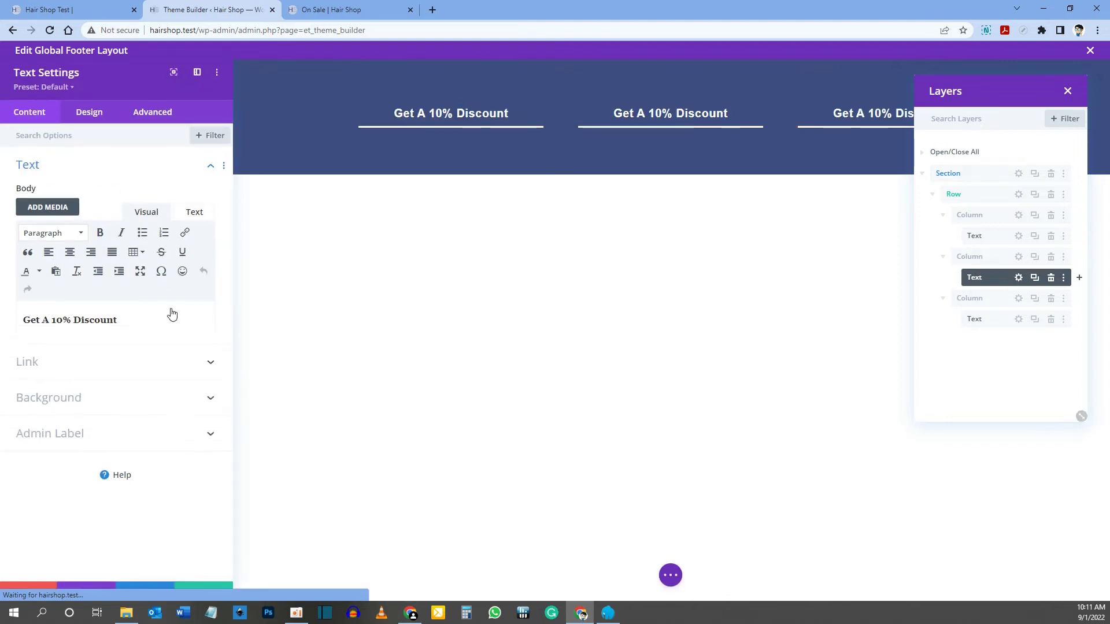
left_click_drag(129, 319, 23, 320)
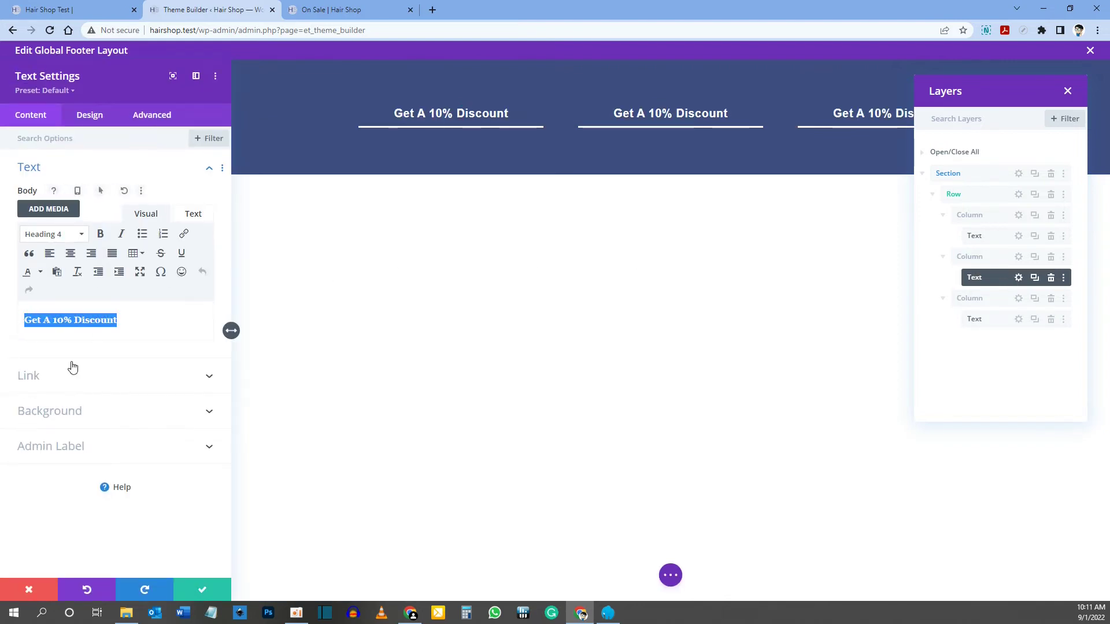
type("Customer Care")
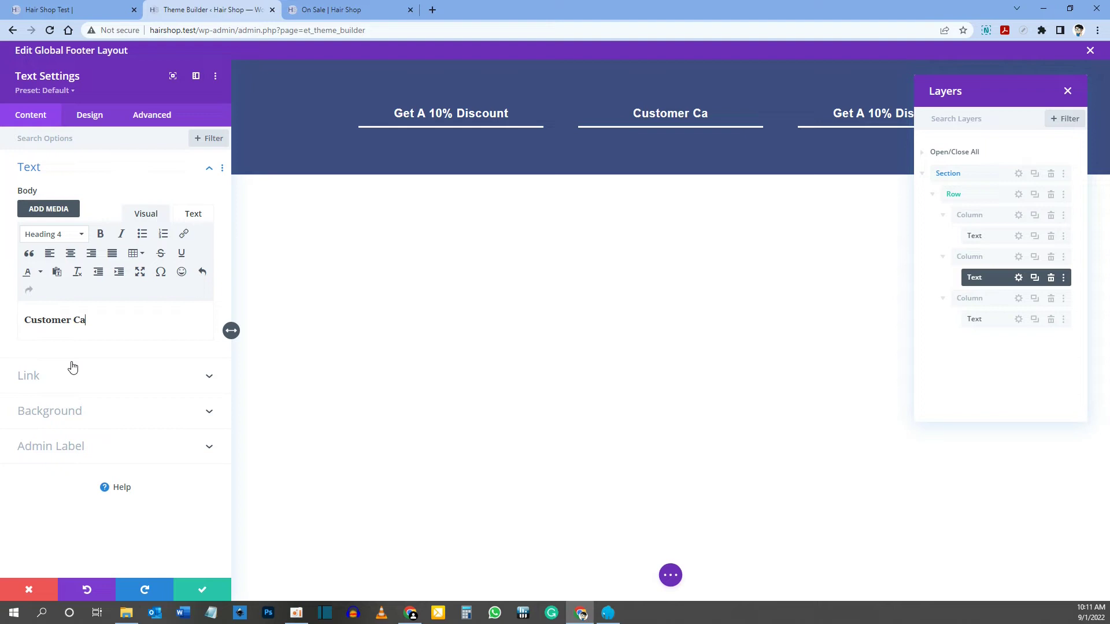
Change the third column's heading to "Page Links" and save it, moving the Layers window clear of the footer columns
left_click(1019, 321)
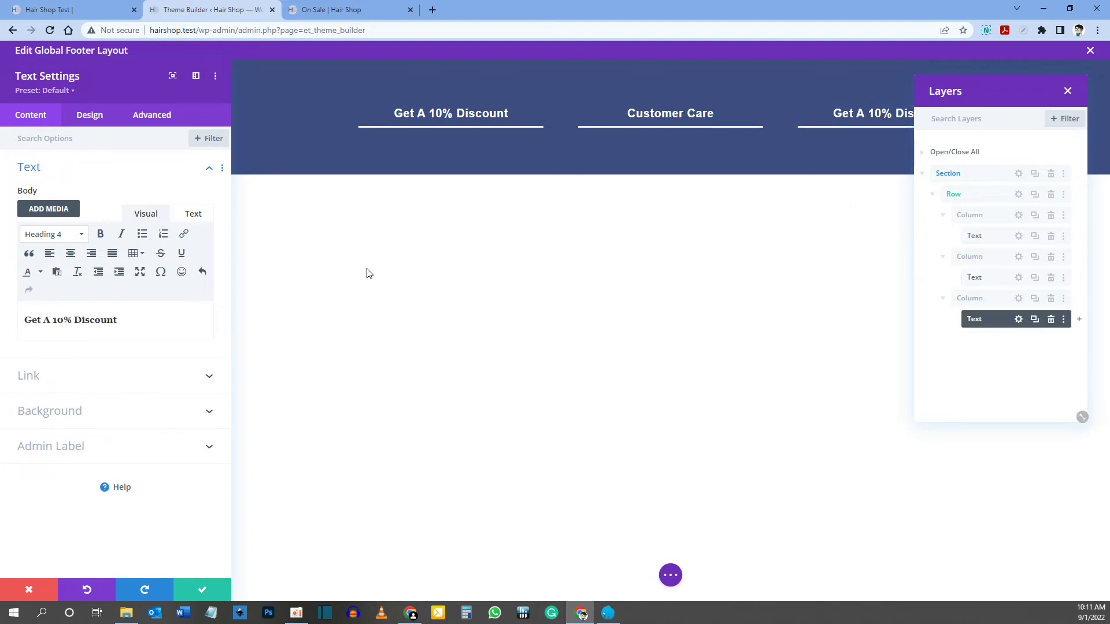
left_click_drag(131, 324, 24, 322)
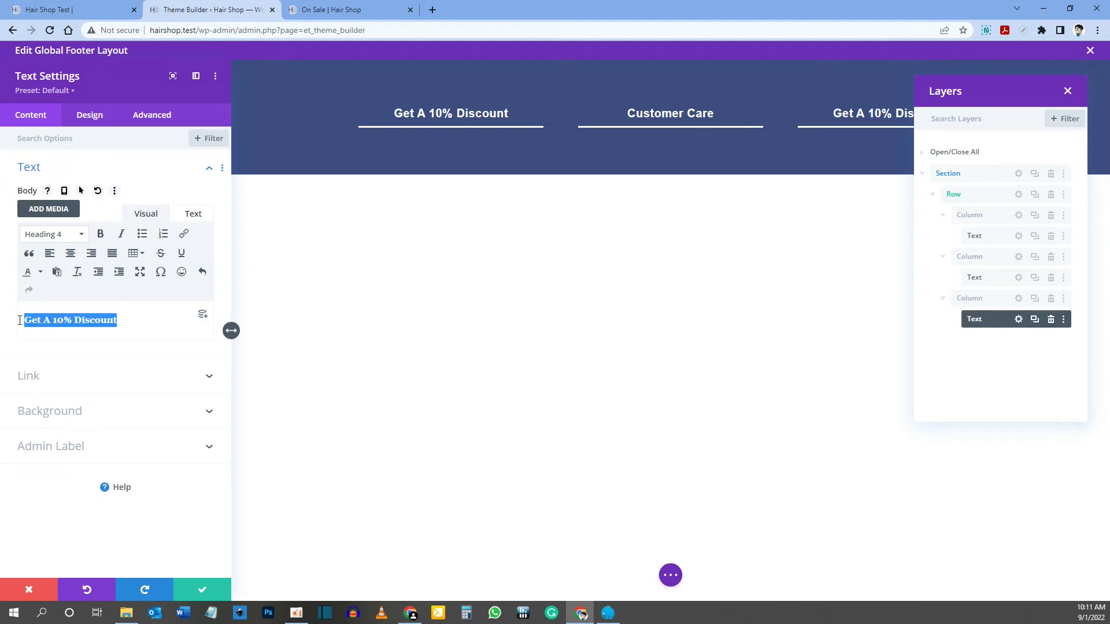
type("P")
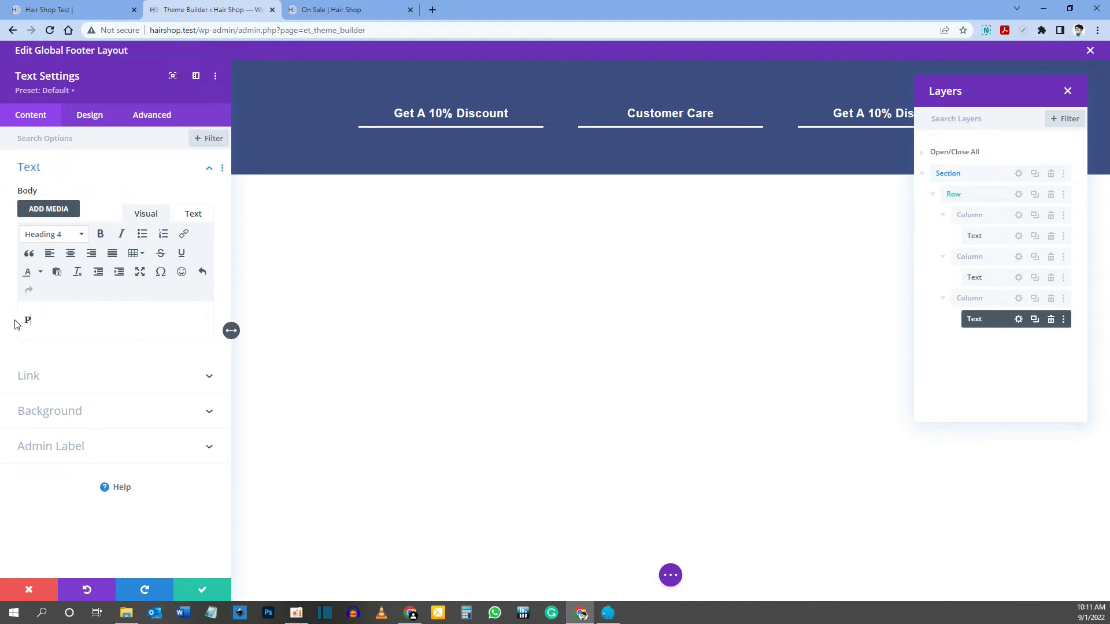
type("age Links")
left_click_drag(983, 91, 987, 203)
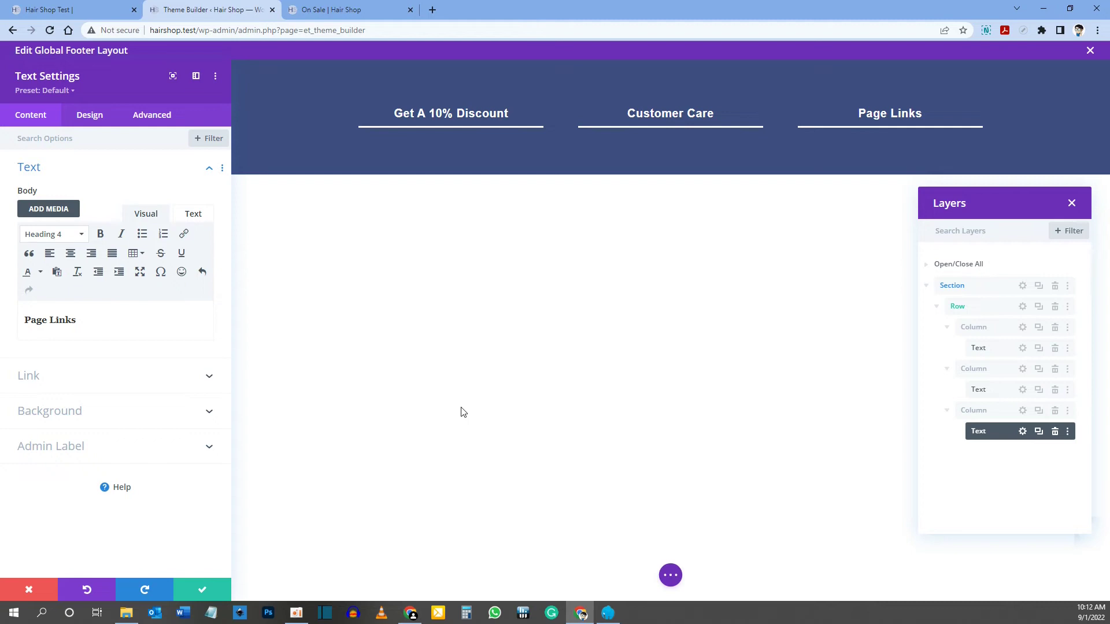
left_click(199, 591)
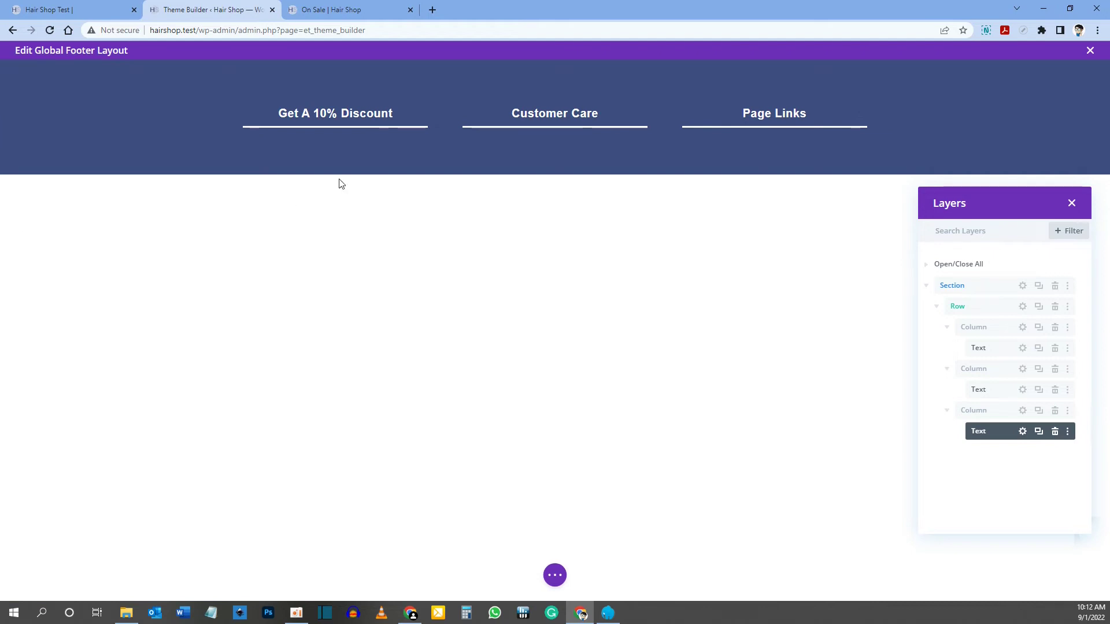
Copy the monthly newsletter sign-up sentence from the Hair Shop Test reference footer and return to the Theme Builder
left_click(116, 9)
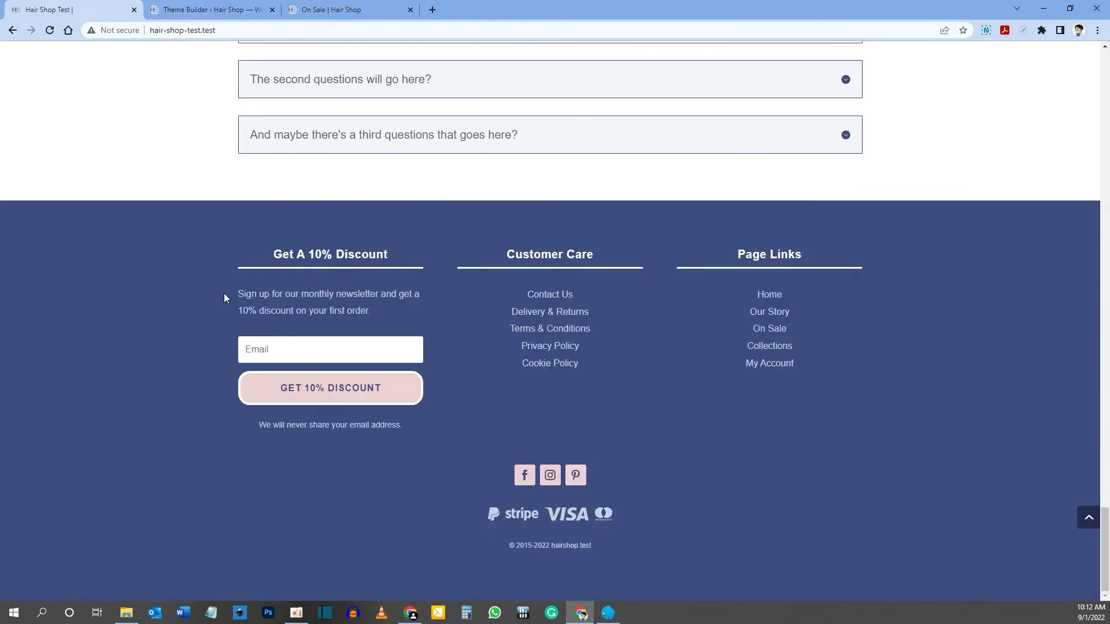
left_click_drag(236, 296, 381, 309)
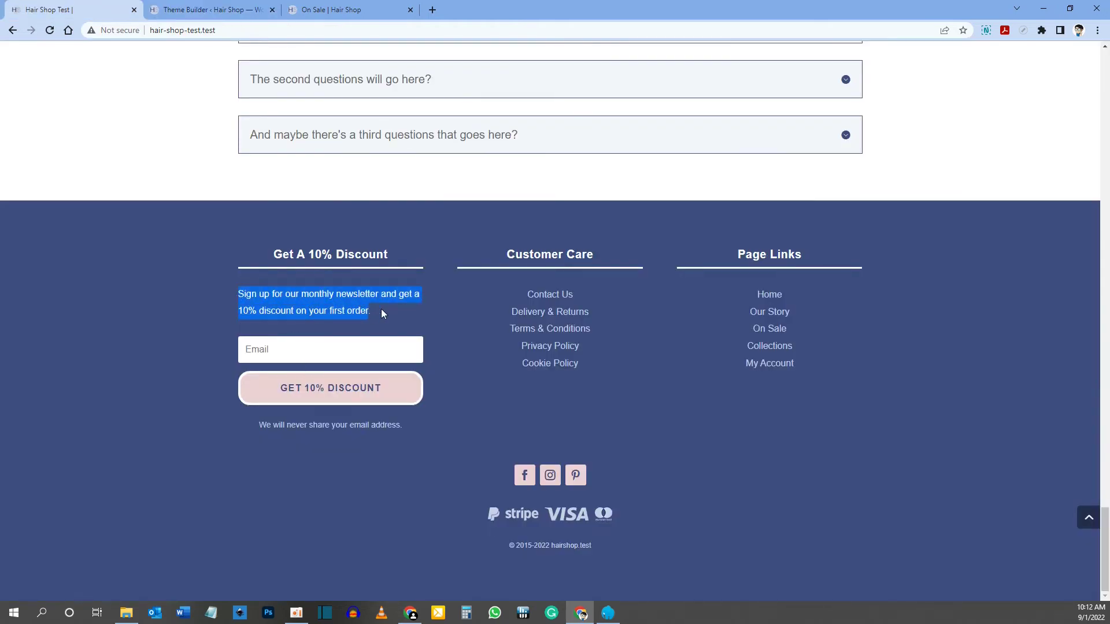
right_click(311, 301)
left_click(335, 311)
left_click(196, 10)
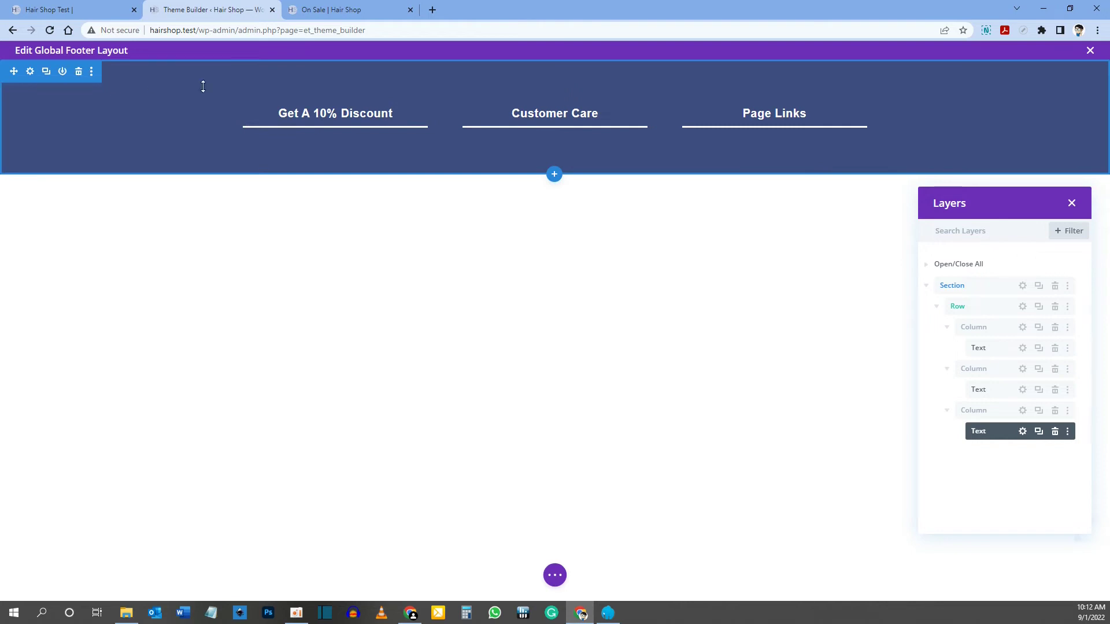
Add a Text module below the "Get A 10% Discount" heading and replace its placeholder with the copied newsletter sentence
mouse_move(309, 106)
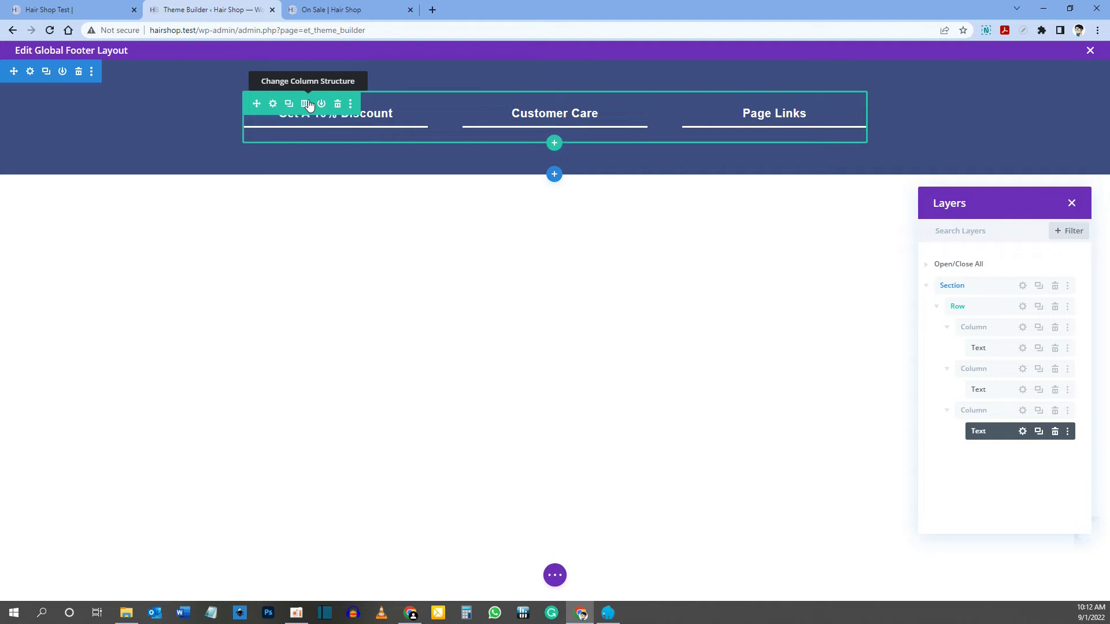
mouse_move(388, 116)
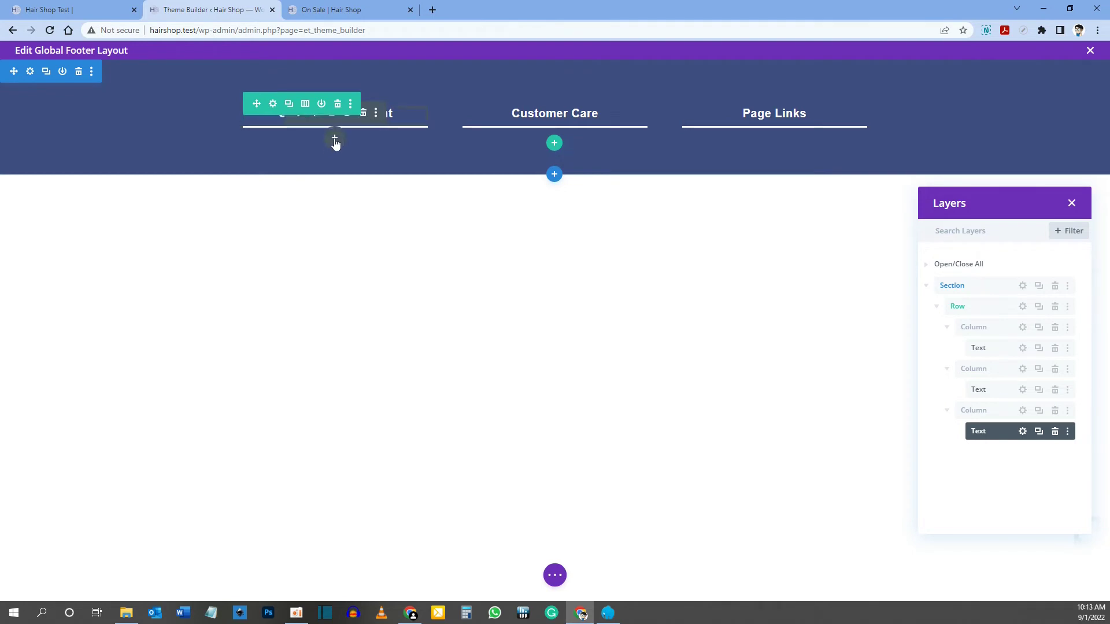
left_click(335, 139)
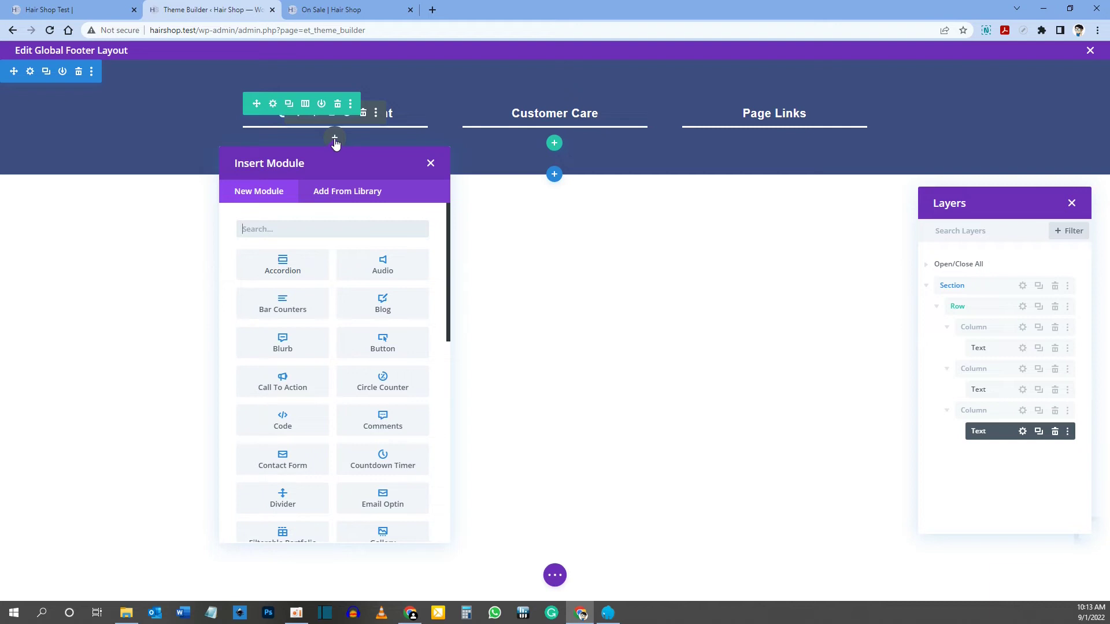
type("text")
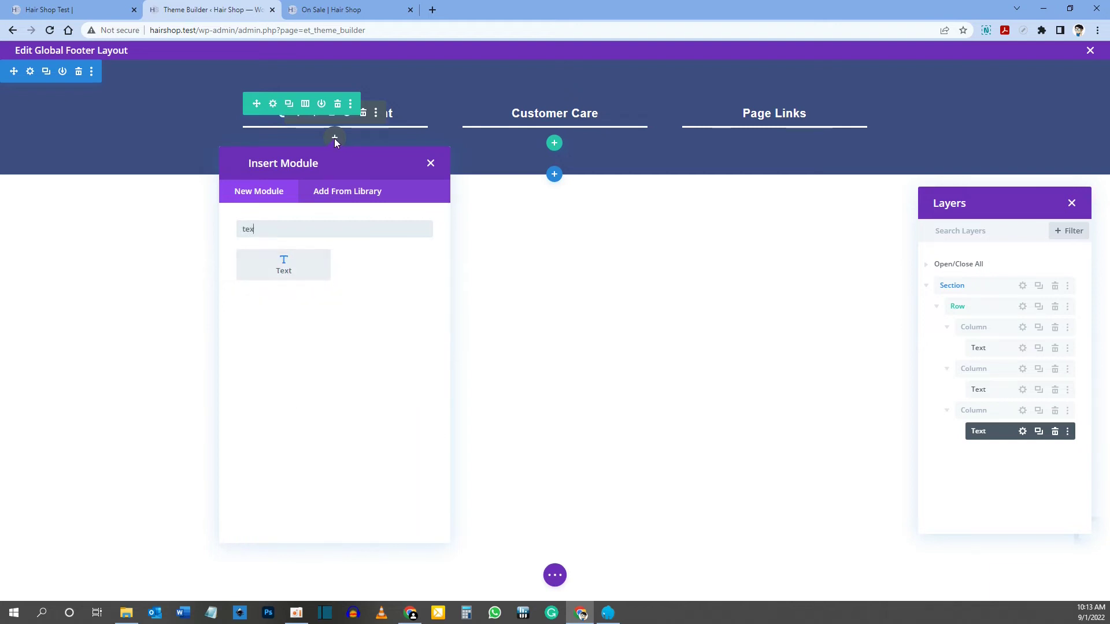
left_click(287, 274)
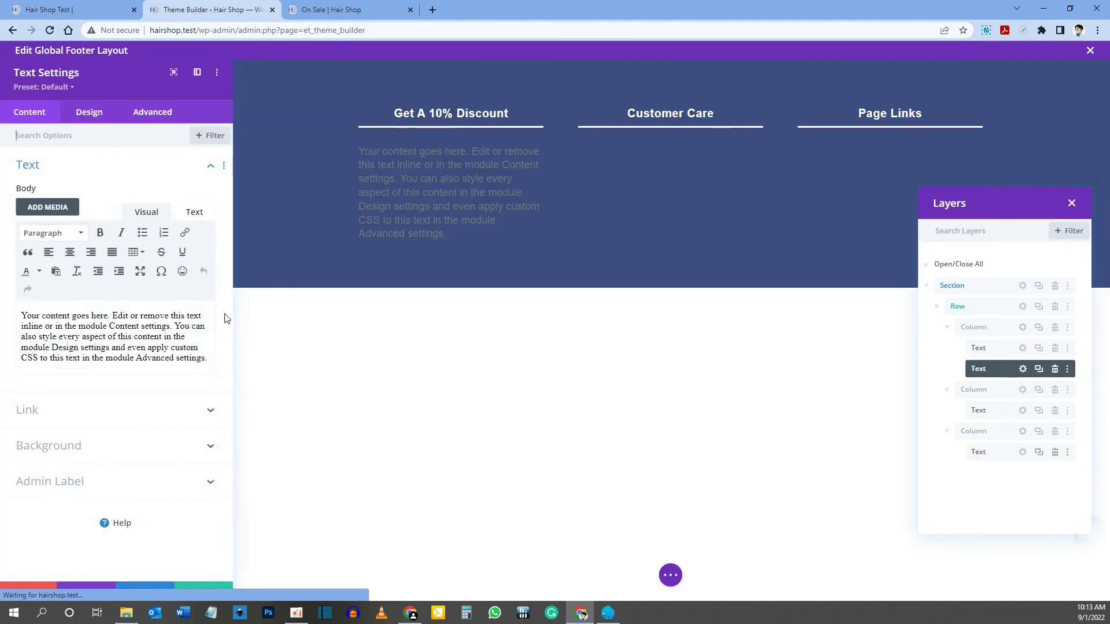
key("ctrl+a")
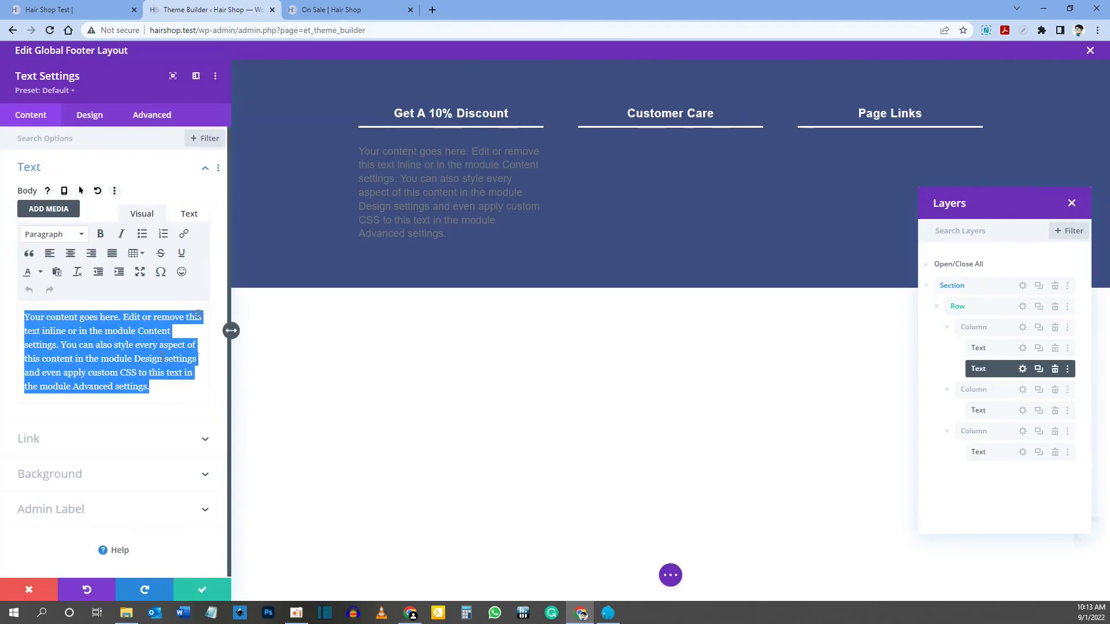
key("ctrl+v")
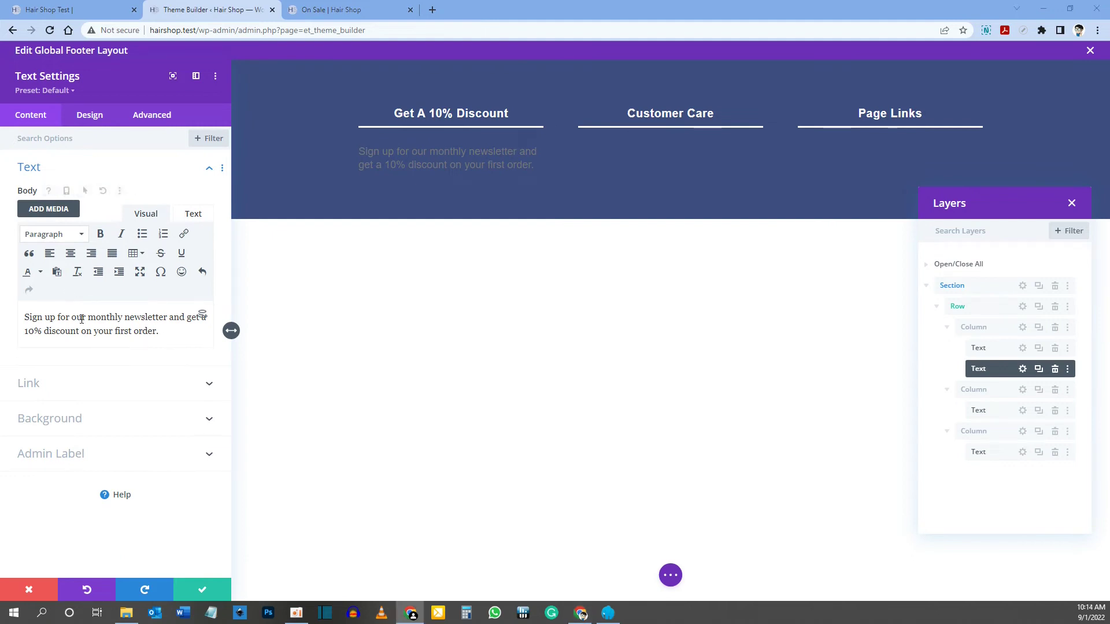
Set the newsletter sentence's text color to #c8cfe4 and its text size to 16px, and save the module's settings
mouse_move(359, 146)
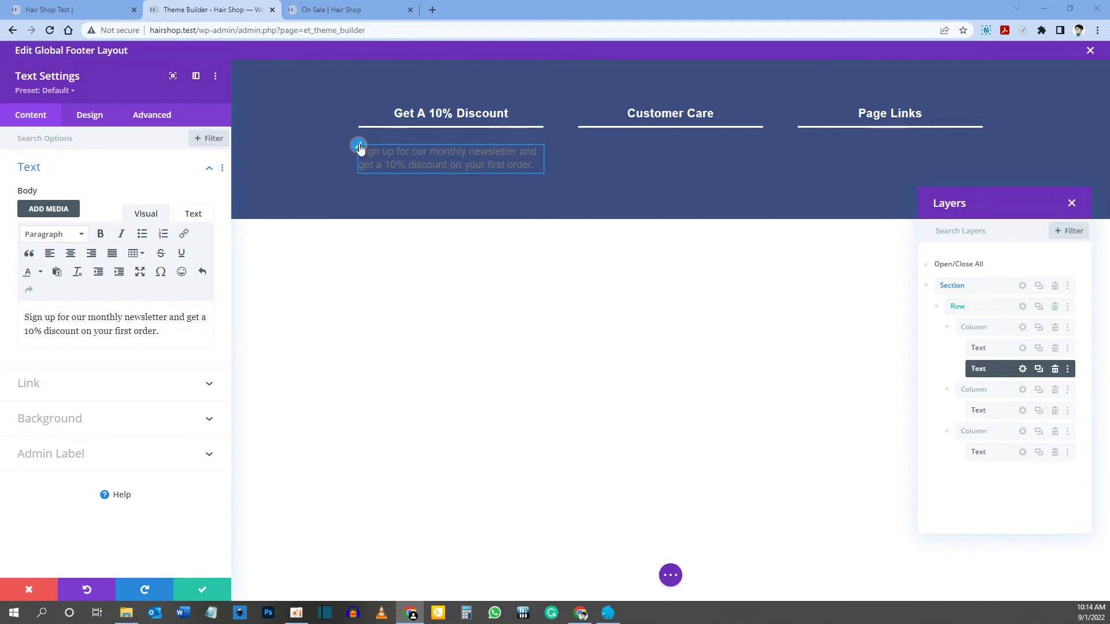
left_click(90, 115)
left_click(35, 167)
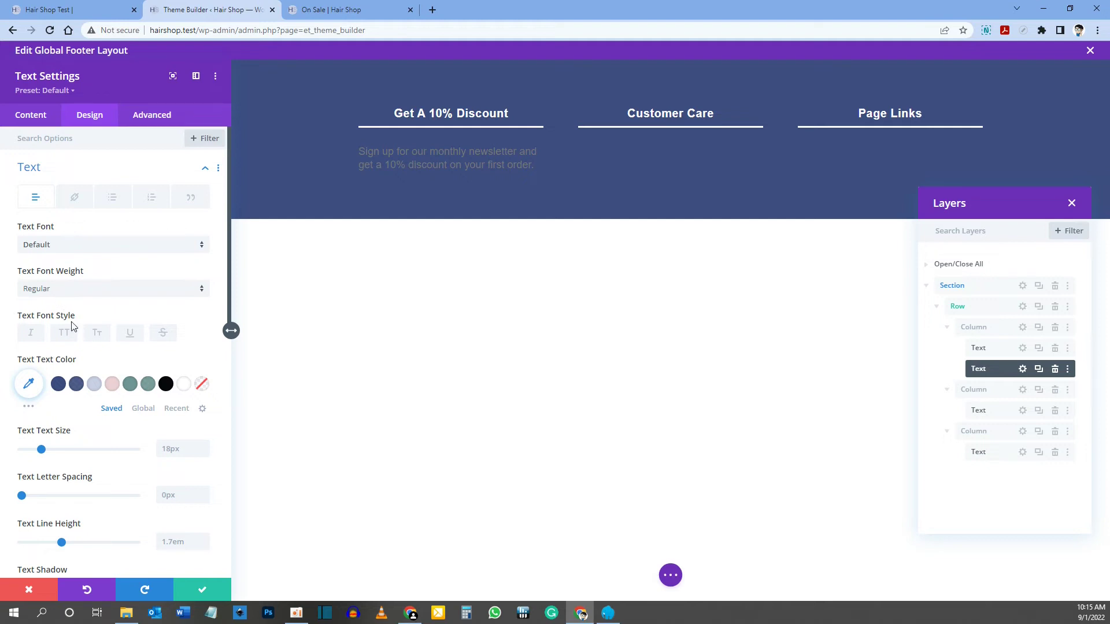
scroll(71, 327, "down", 1)
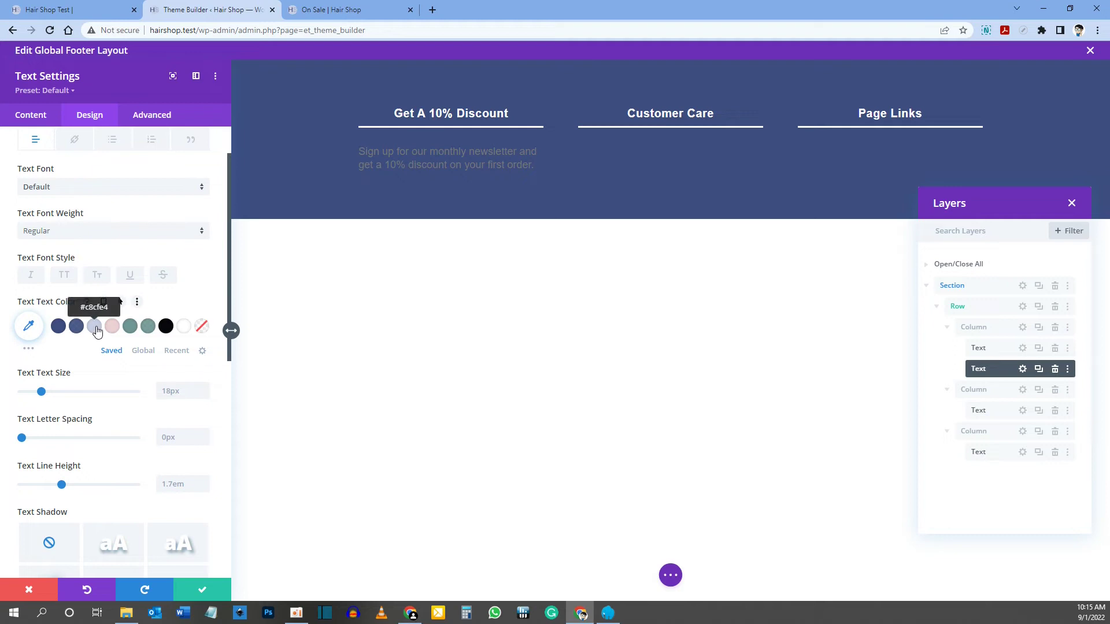
left_click(96, 331)
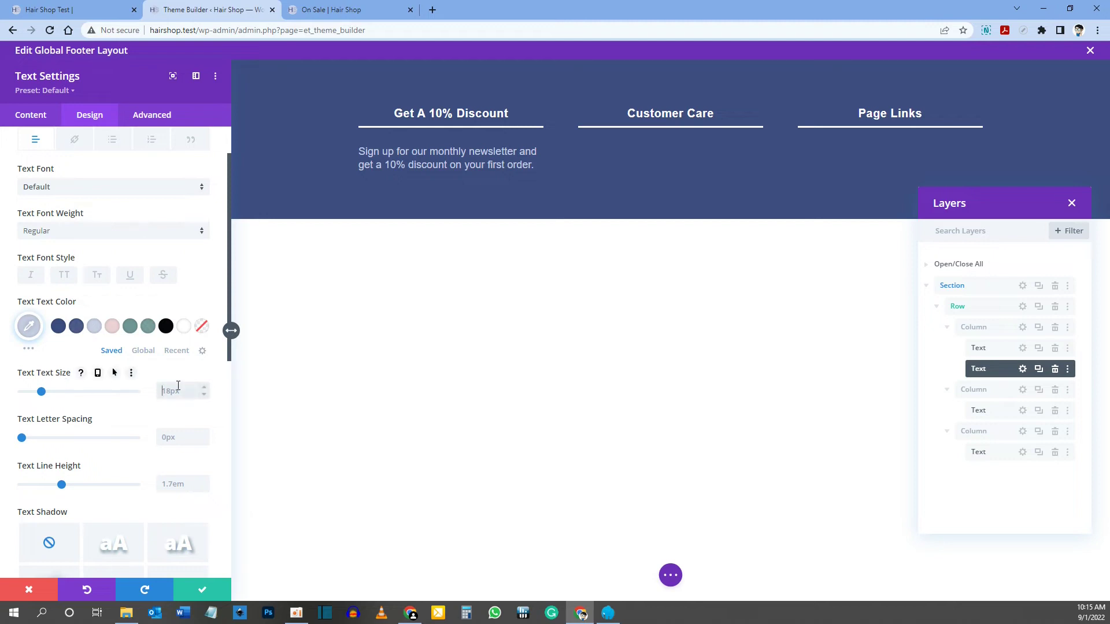
type("16")
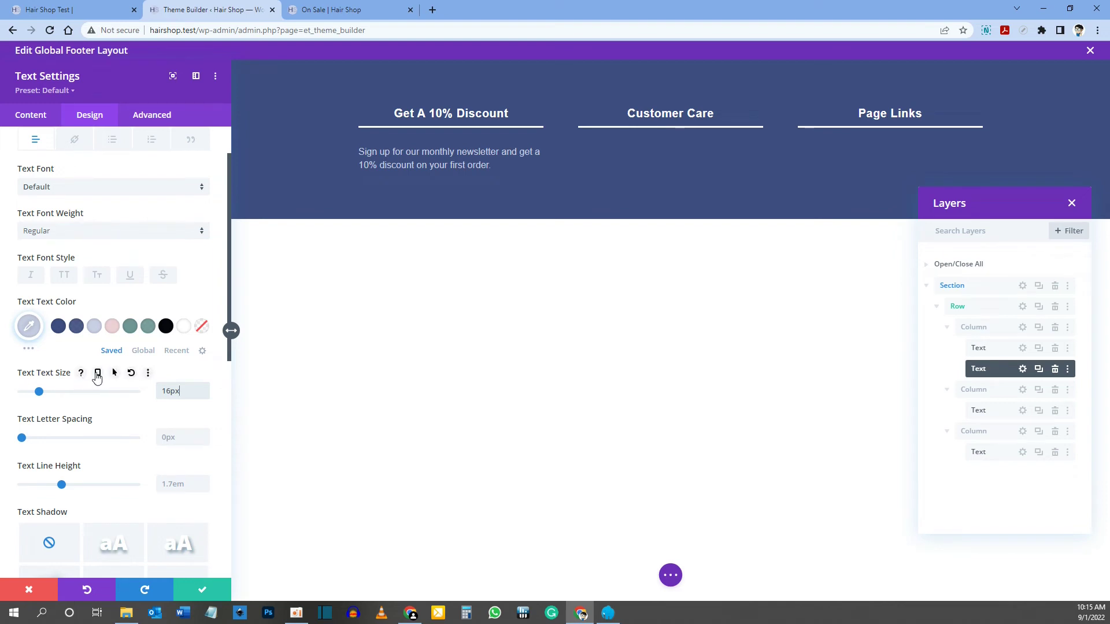
left_click(182, 395)
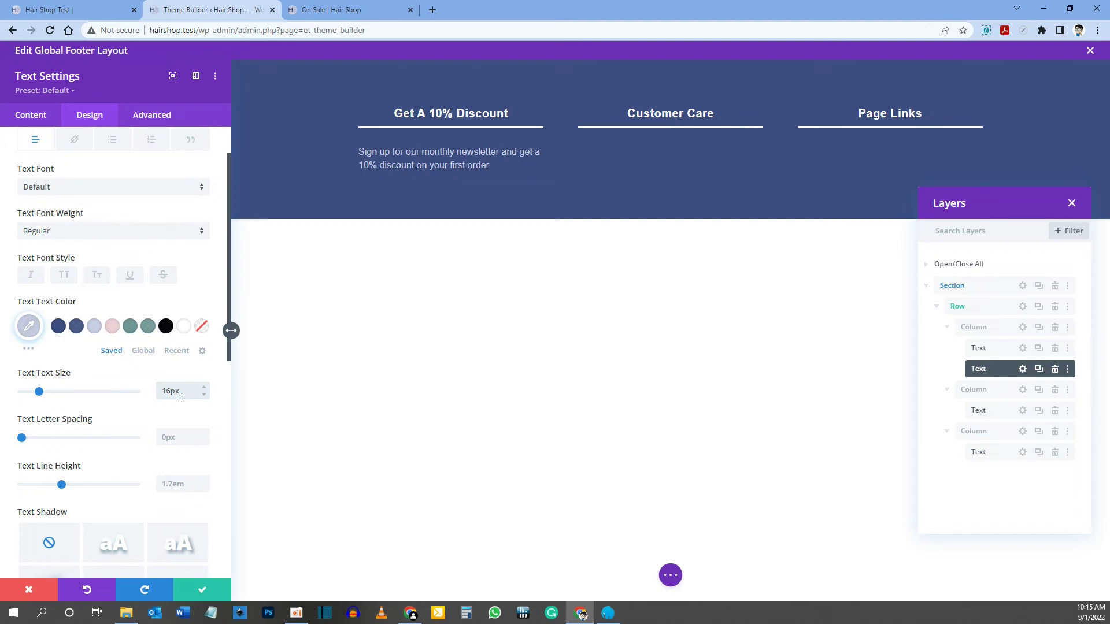
scroll(108, 444, "down", 6)
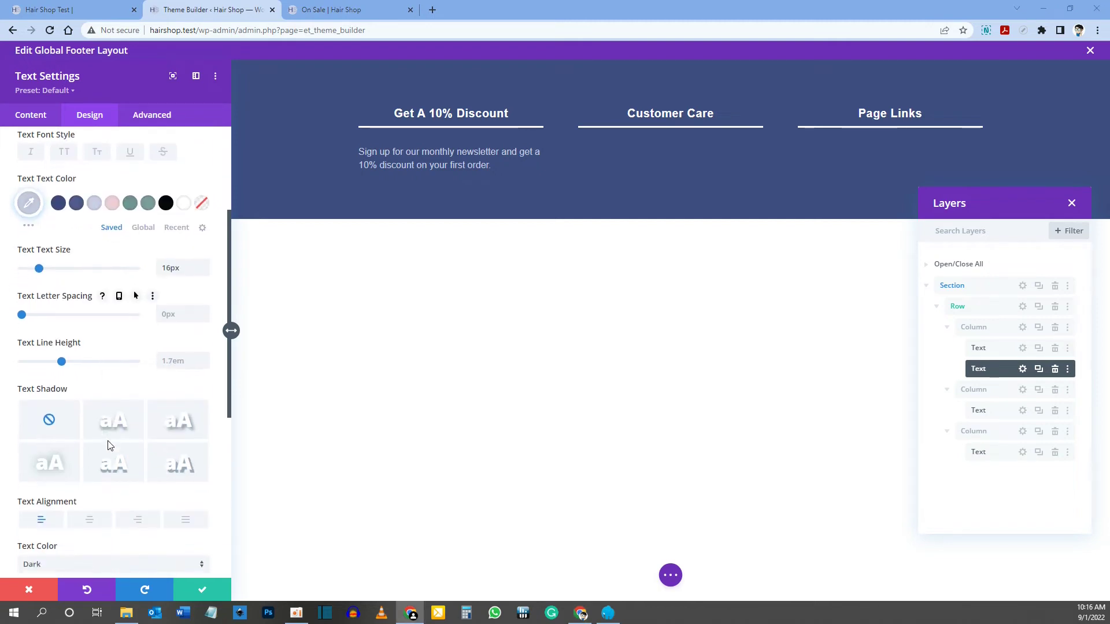
scroll(108, 444, "down", 2)
scroll(108, 444, "up", 9)
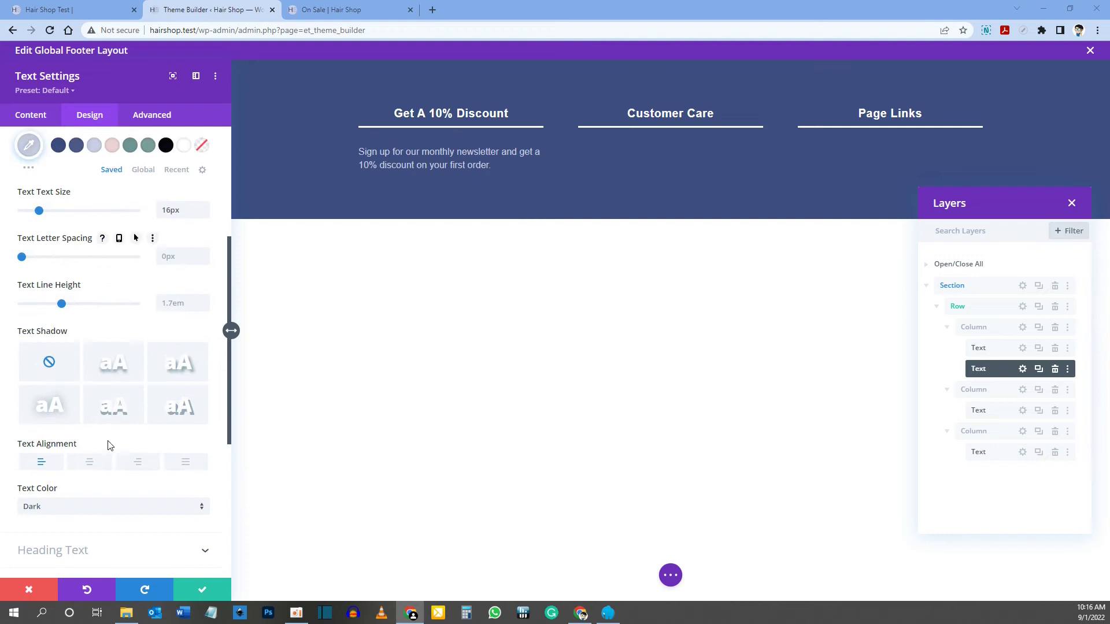
left_click(202, 590)
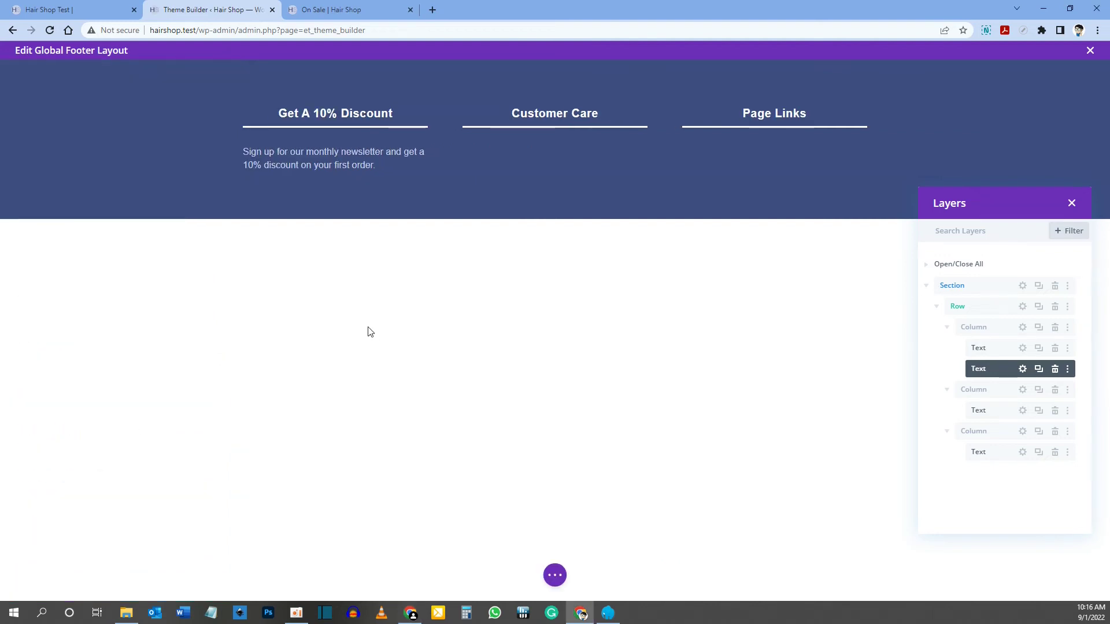
Insert an Email Optin module below the newsletter sentence in the first footer column
mouse_move(335, 169)
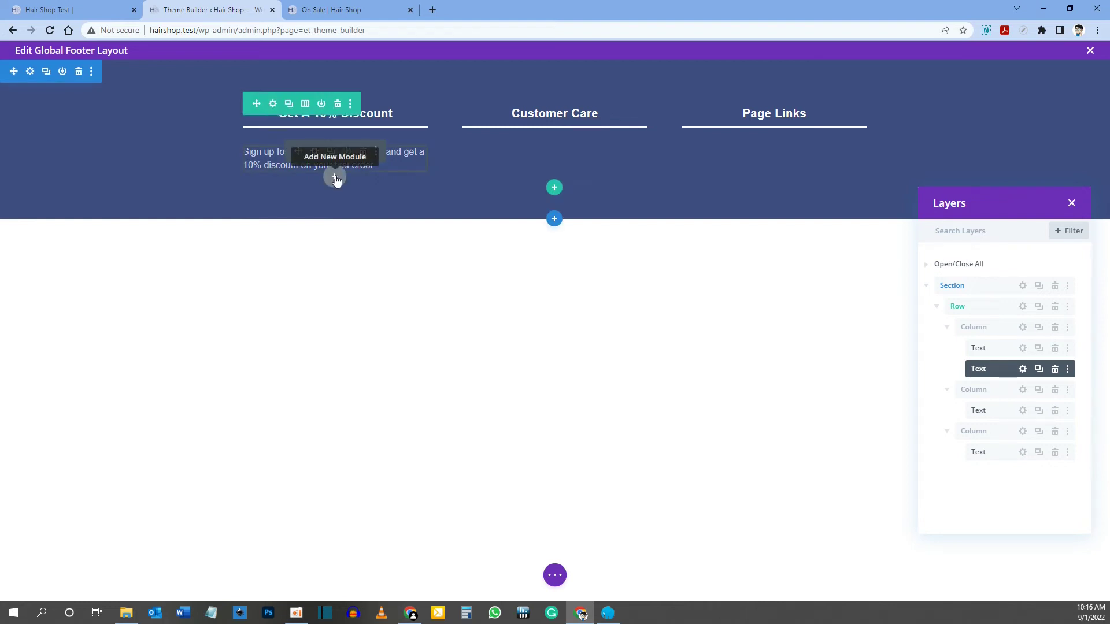
left_click(336, 179)
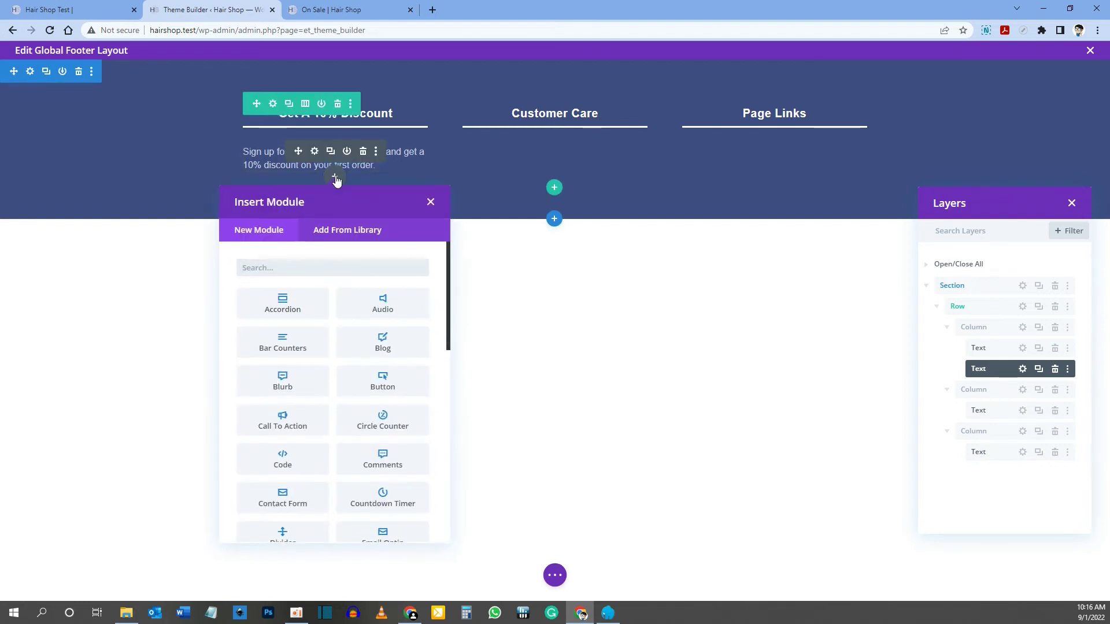
left_click(291, 267)
type("email")
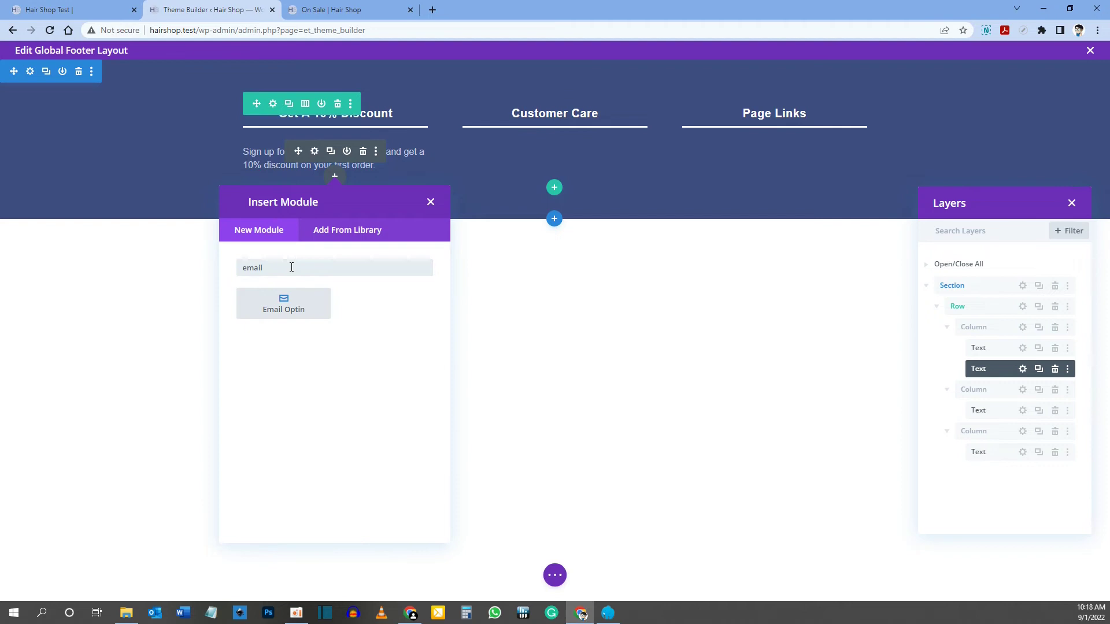
left_click(278, 313)
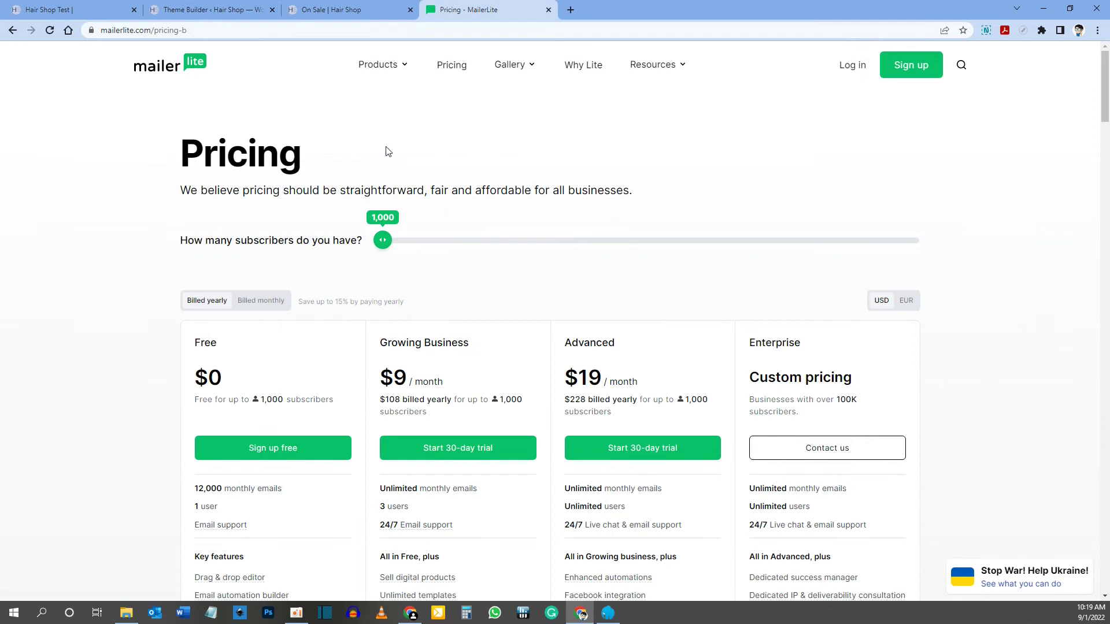
Examine the Free plan and its monthly email allowance on MailerLite's pricing page
scroll(402, 161, "down", 2)
scroll(401, 161, "down", 2)
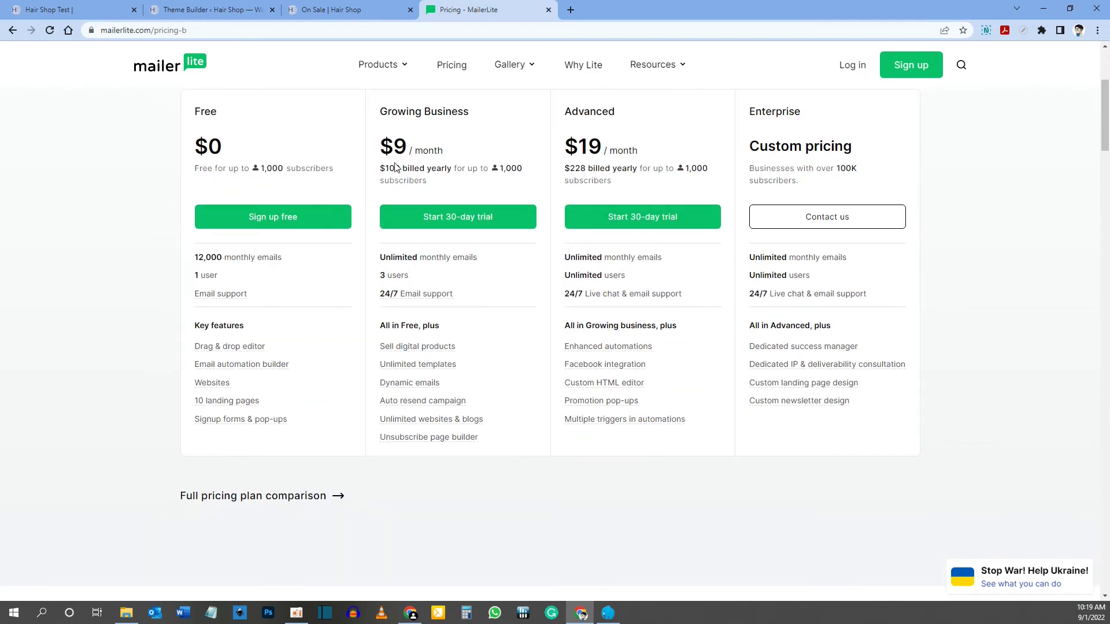
left_click_drag(194, 113, 218, 112)
left_click(230, 117)
left_click_drag(196, 256, 284, 259)
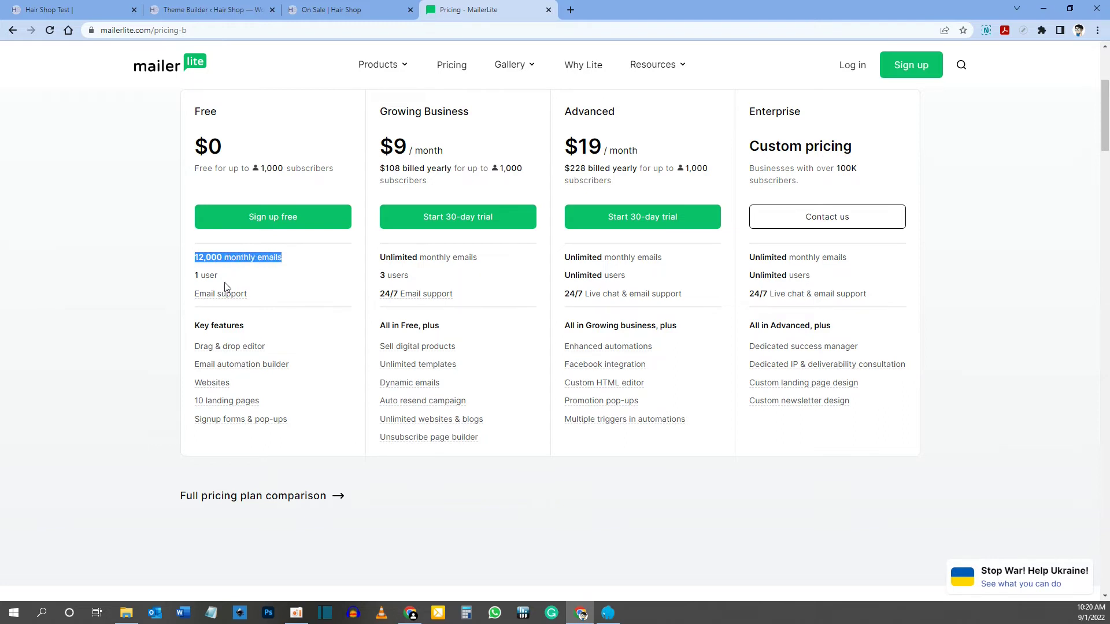
Review the MailerLite Free plan's price, user limit and key features and the plan comparison, and close the pricing page
left_click_drag(218, 276, 195, 276)
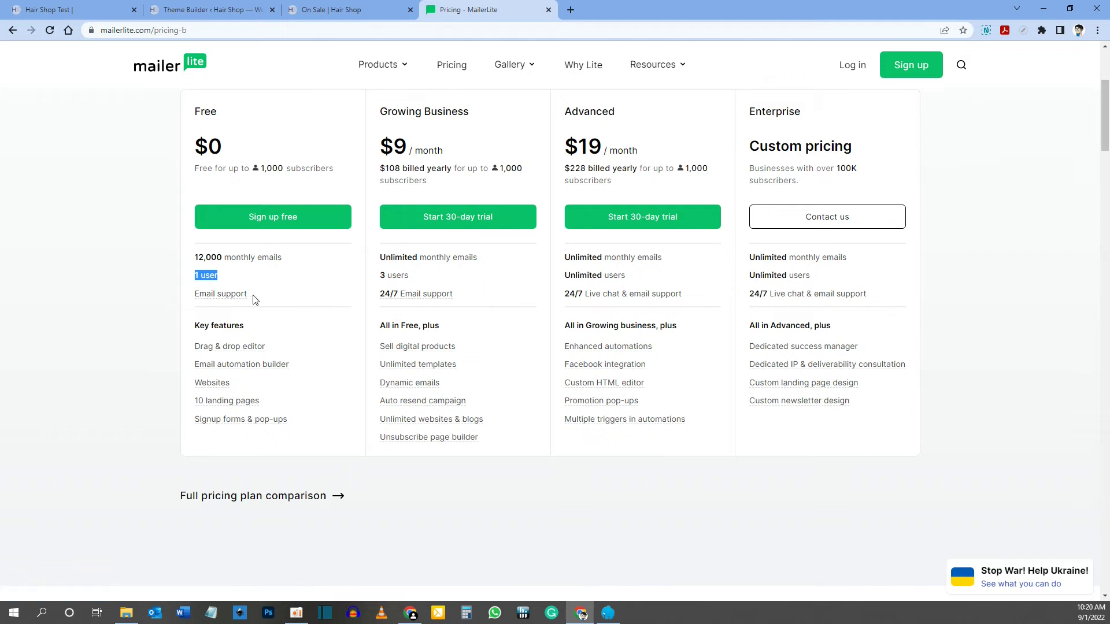
scroll(255, 299, "down", 1)
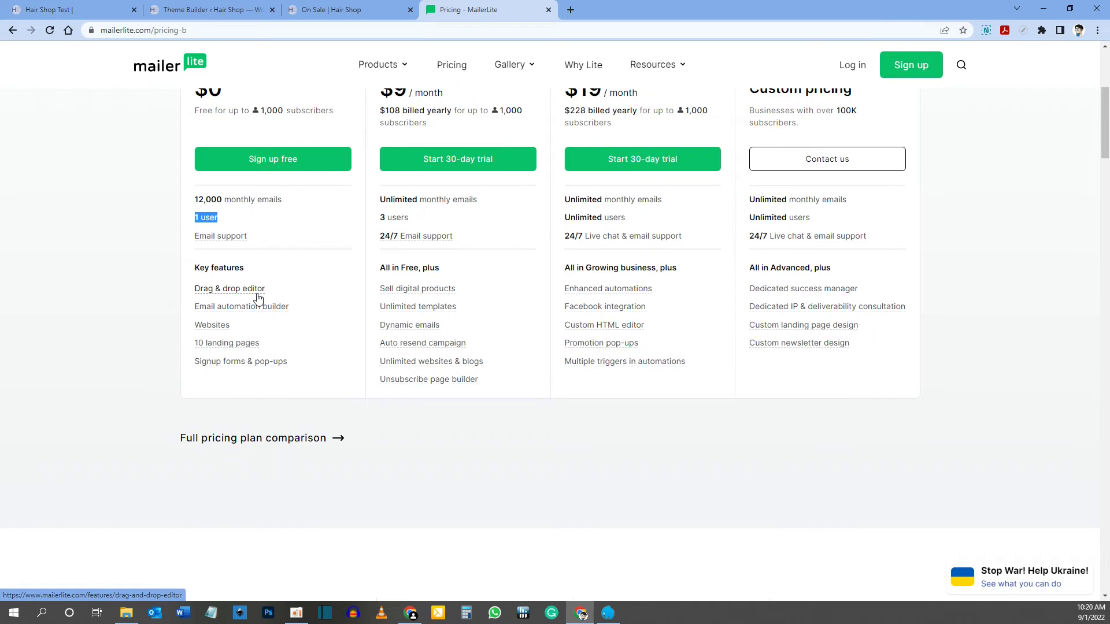
scroll(291, 292, "up", 2)
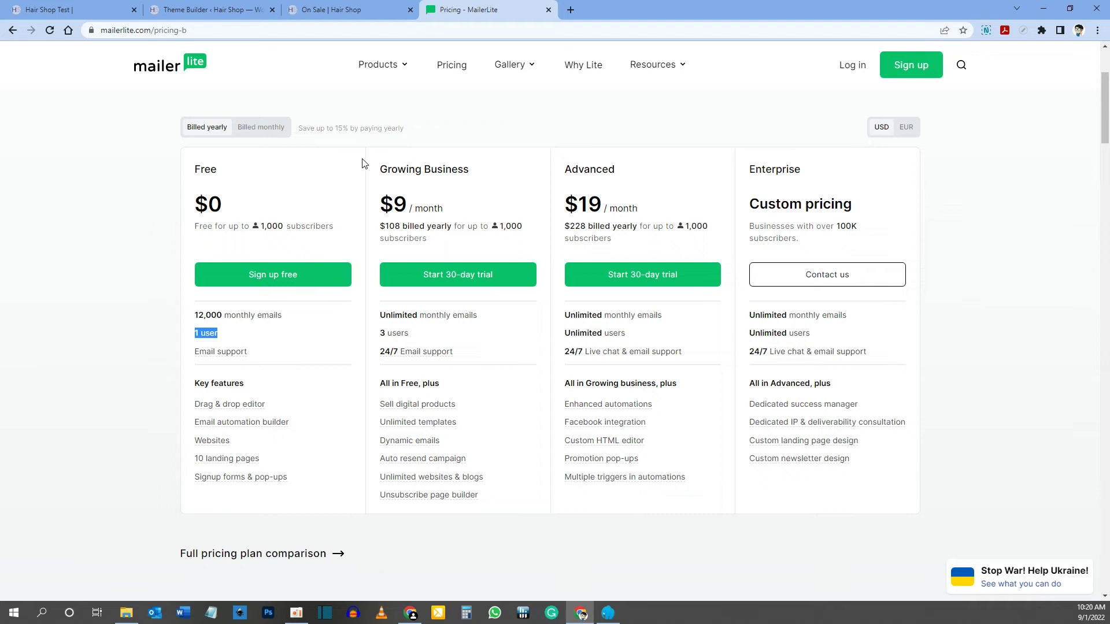
scroll(365, 167, "down", 4)
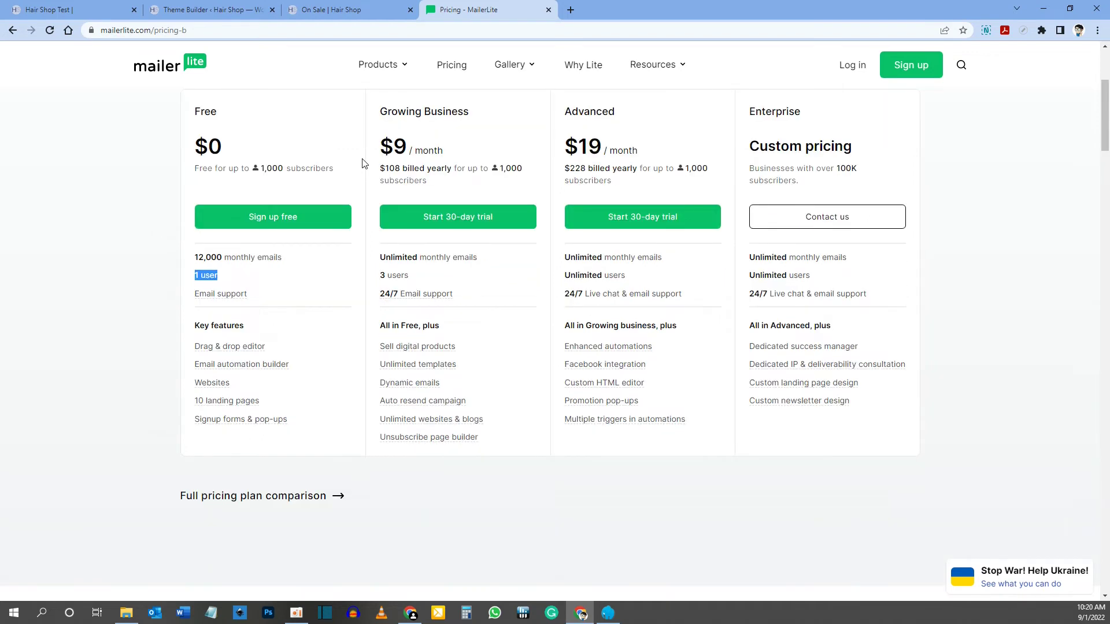
scroll(371, 197, "down", 4)
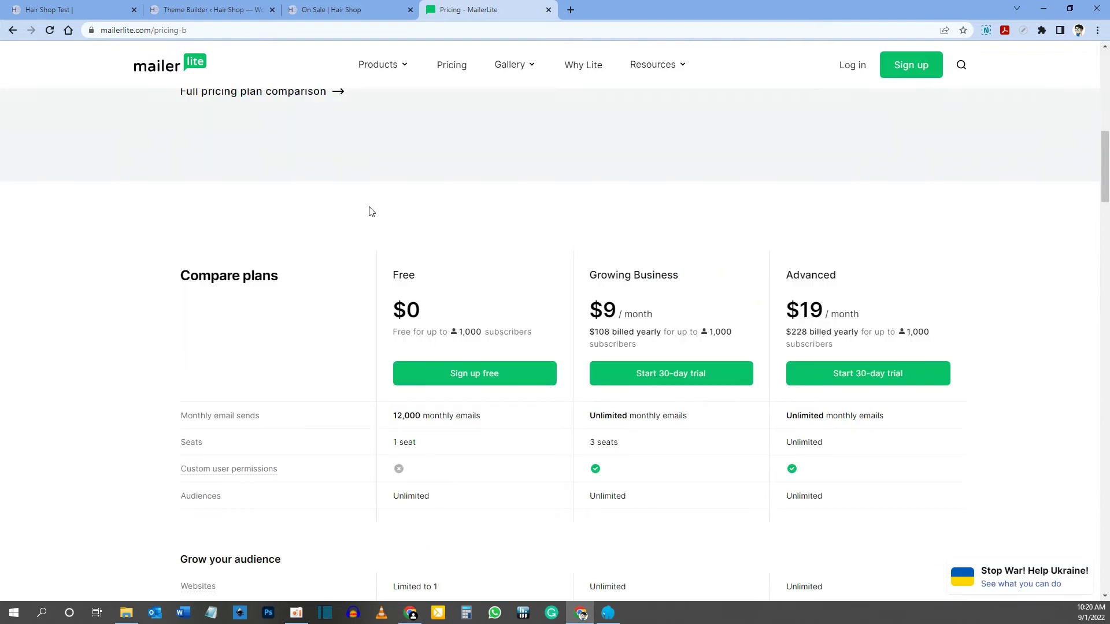
scroll(371, 212, "down", 1)
scroll(371, 211, "down", 3)
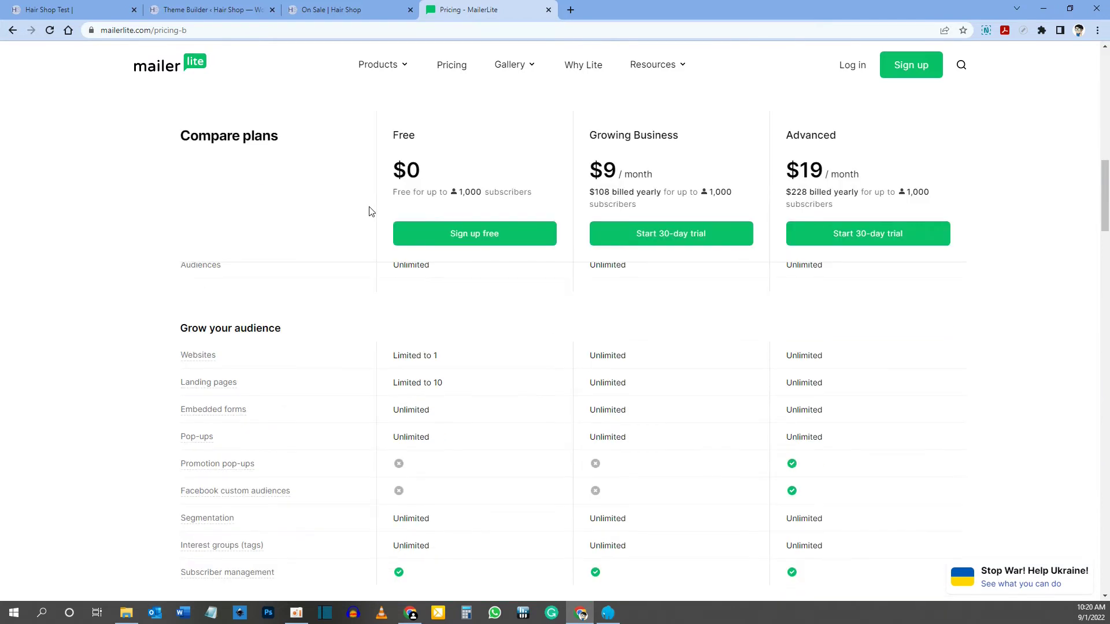
scroll(371, 211, "up", 12)
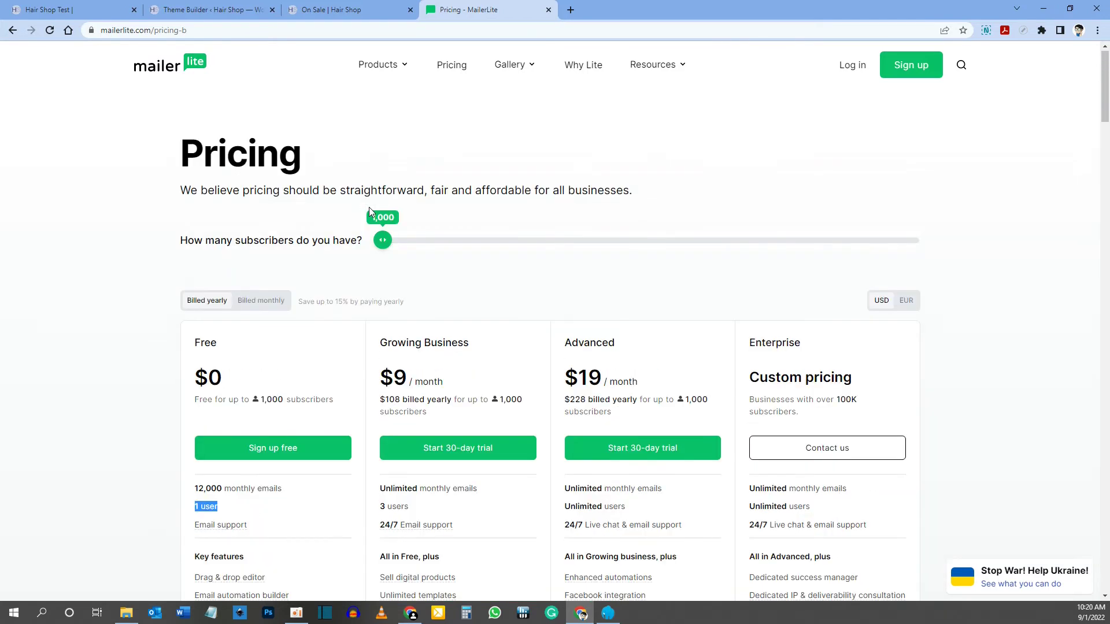
left_click(491, 136)
scroll(411, 188, "down", 3)
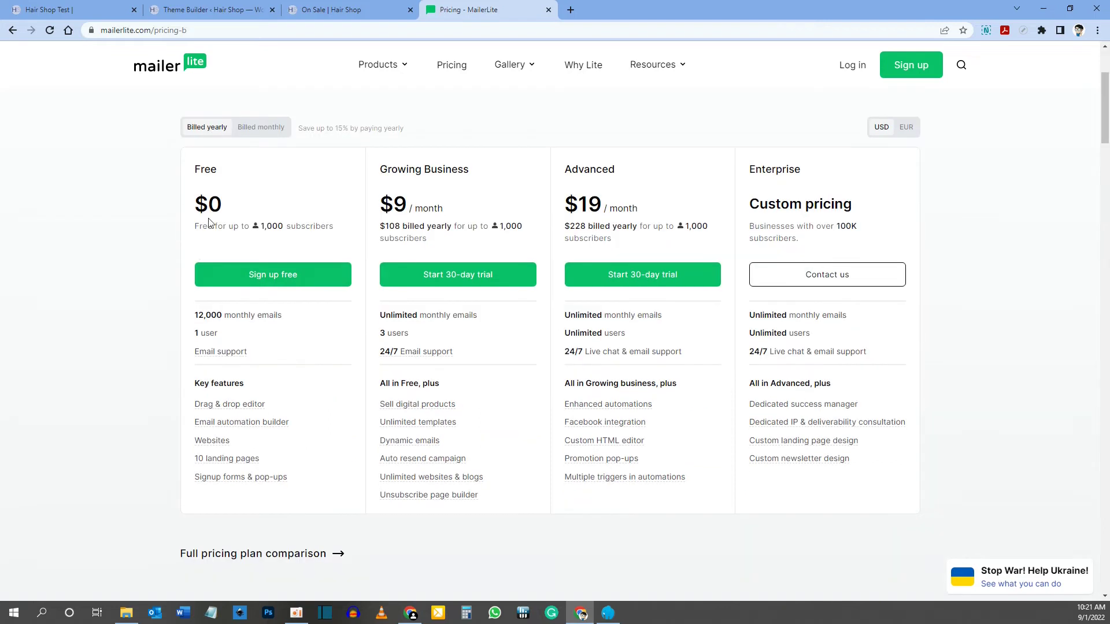
left_click_drag(197, 199, 222, 202)
scroll(270, 170, "down", 1)
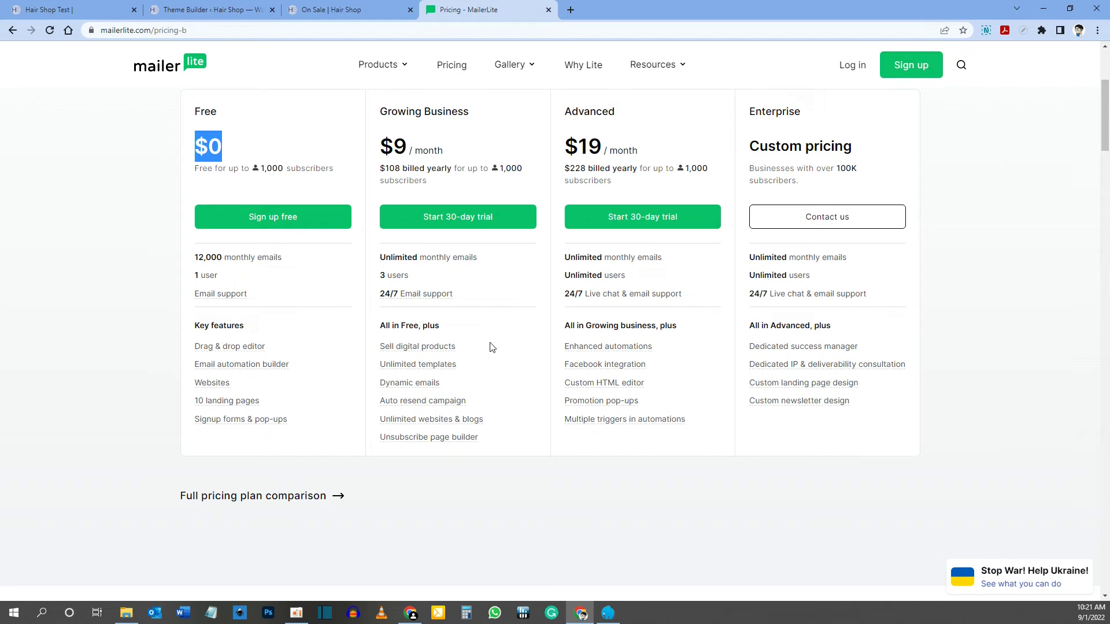
left_click(548, 9)
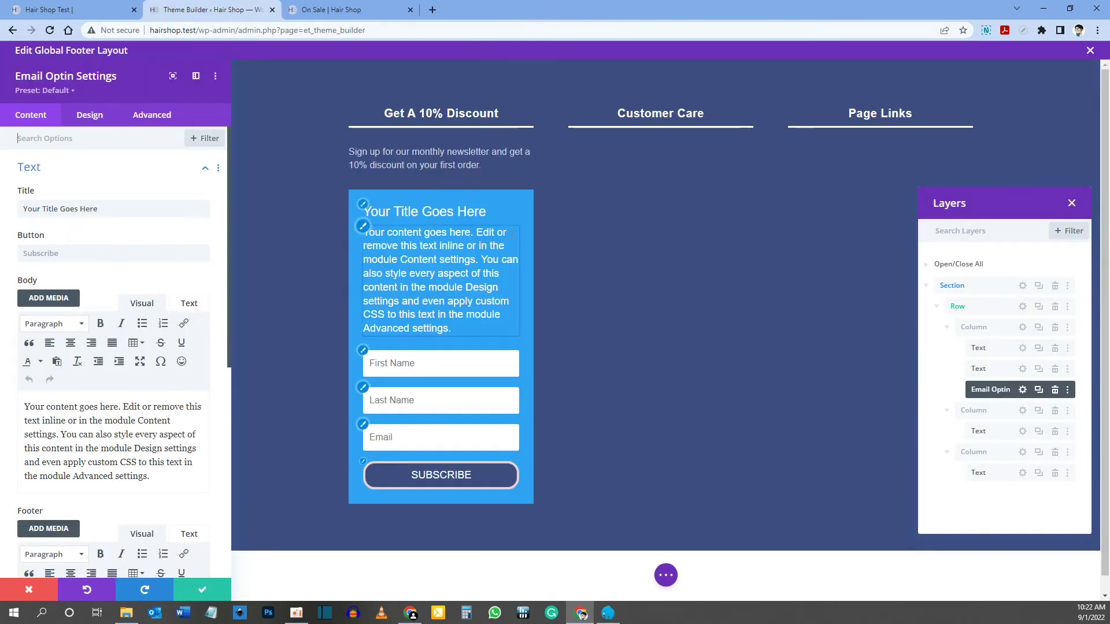
Check the reference footer's signup form, and clear the placeholder title and body text of the Email Optin module
key("ctrl+1")
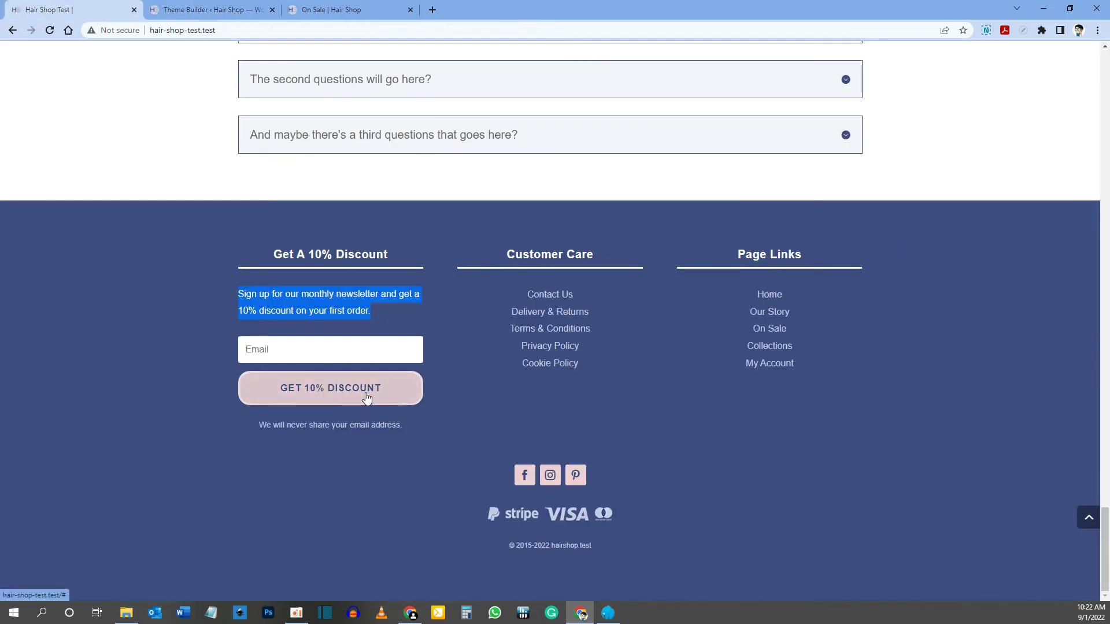
left_click(194, 10)
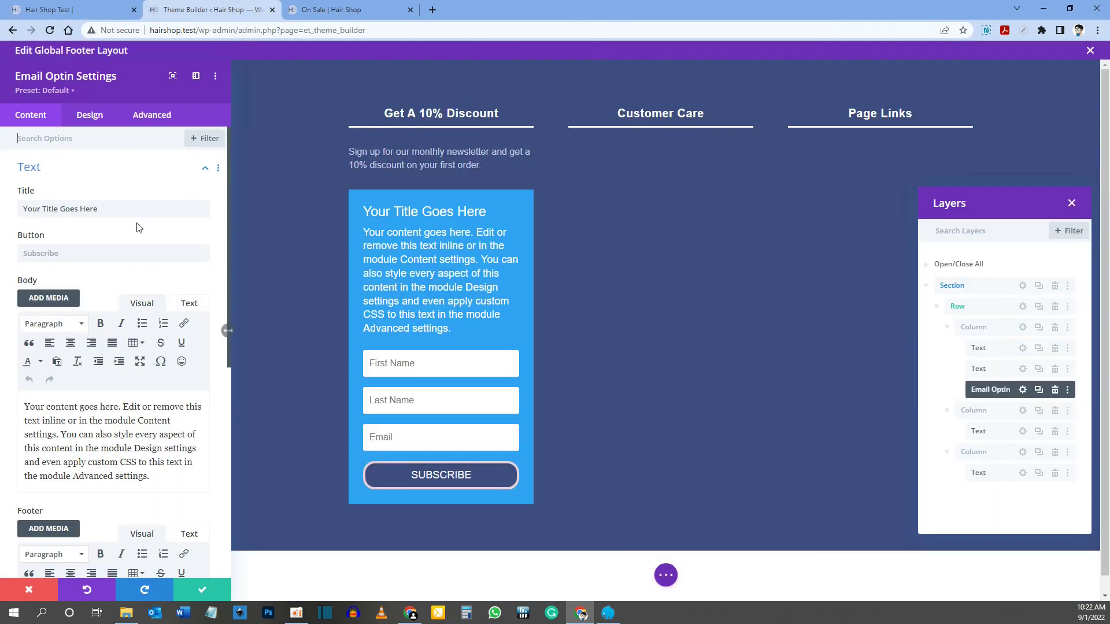
left_click_drag(100, 209, 9, 216)
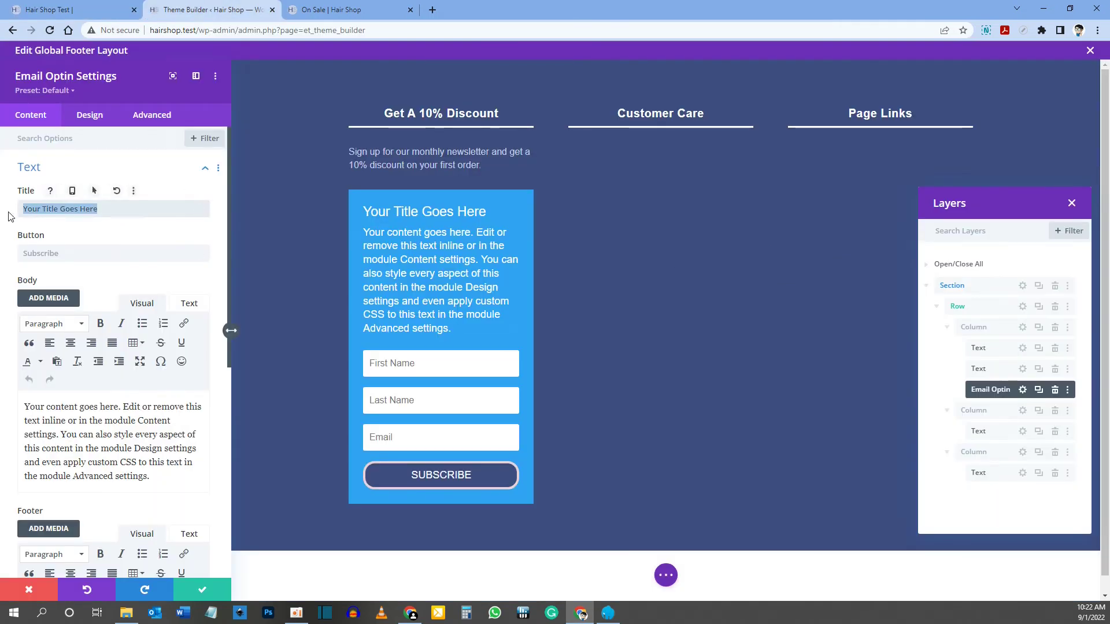
key("BackSpace")
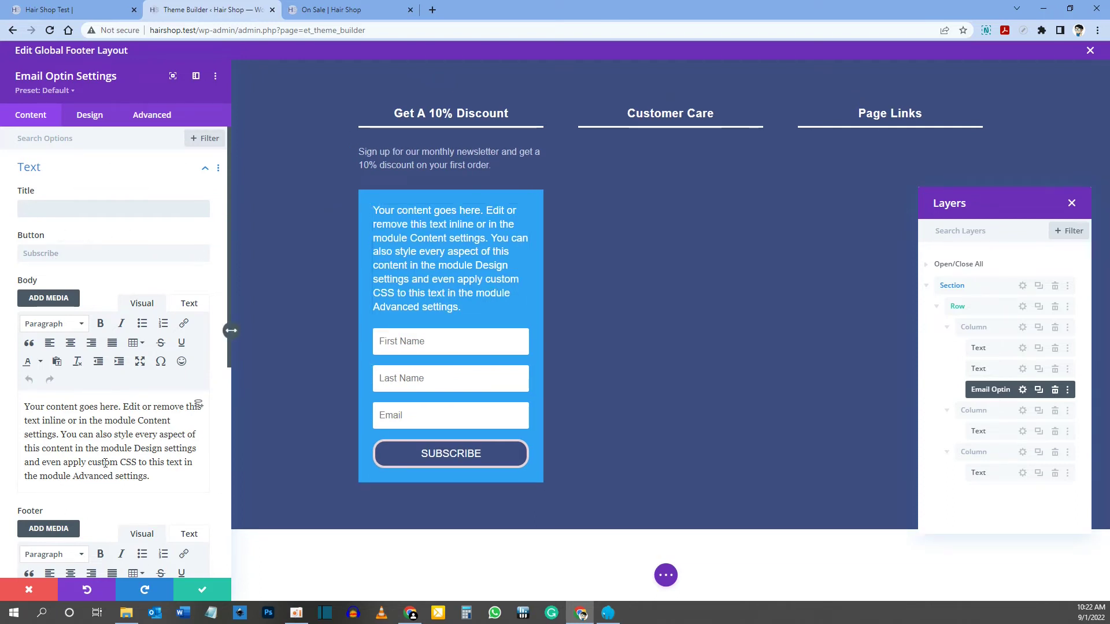
left_click_drag(163, 475, 18, 393)
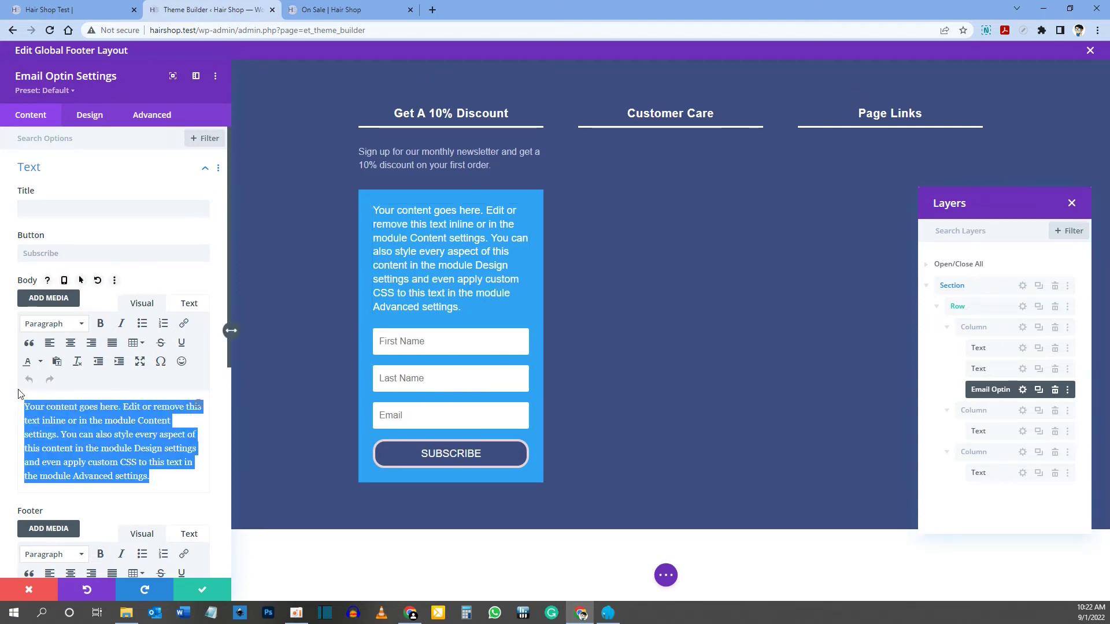
key("BackSpace")
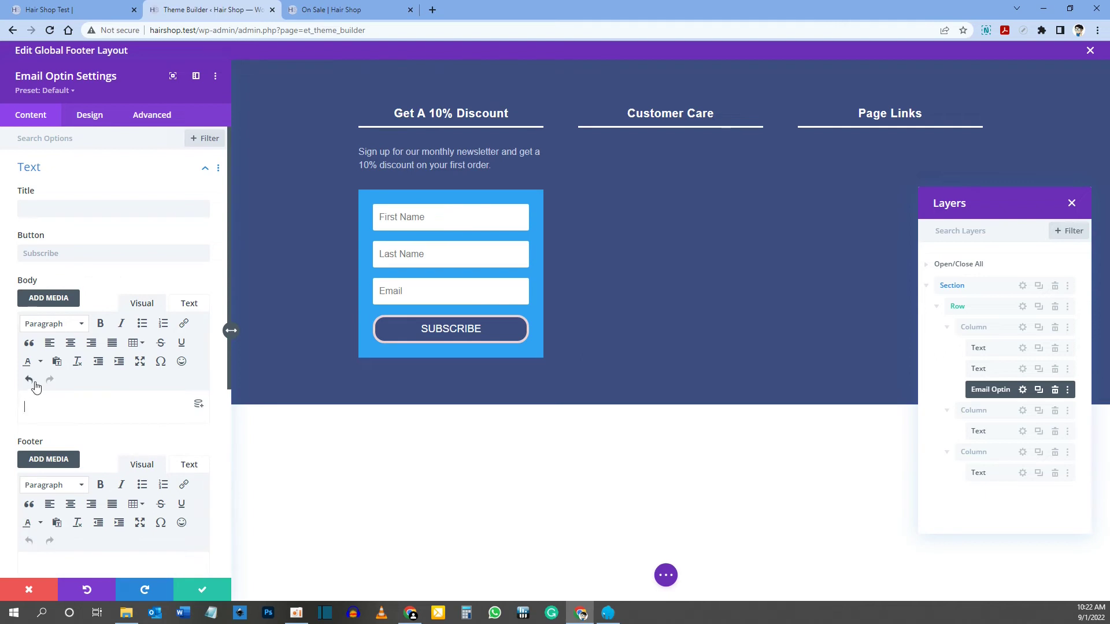
Copy "We will never share your email address." from the Hair Shop Test footer into the Email Optin's footer text
scroll(52, 375, "down", 2)
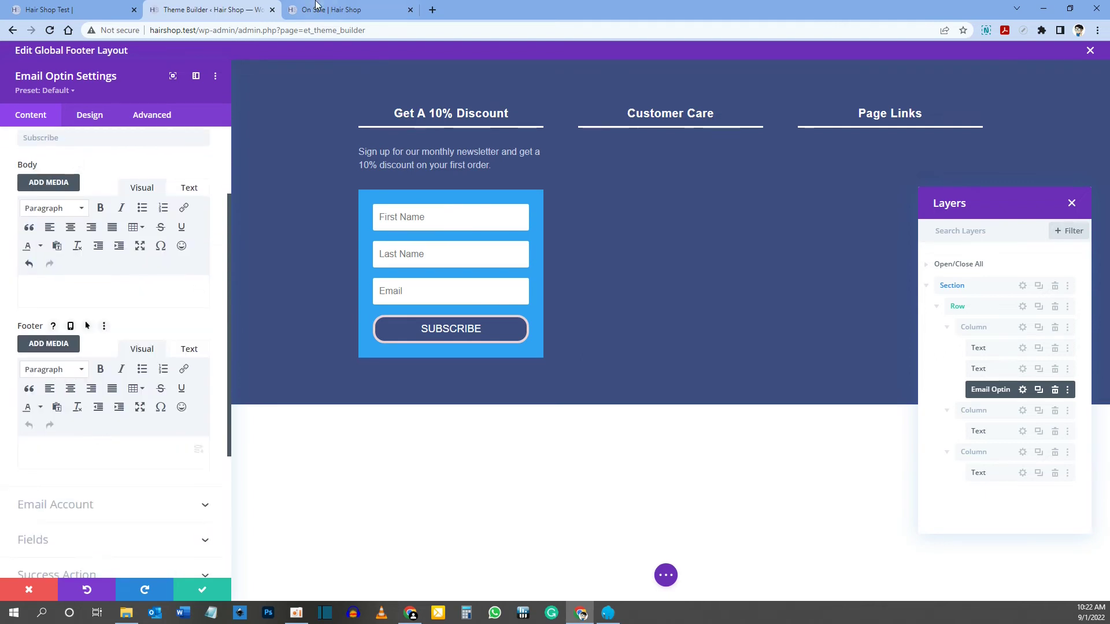
left_click(58, 9)
left_click_drag(260, 425, 398, 427)
right_click(393, 422)
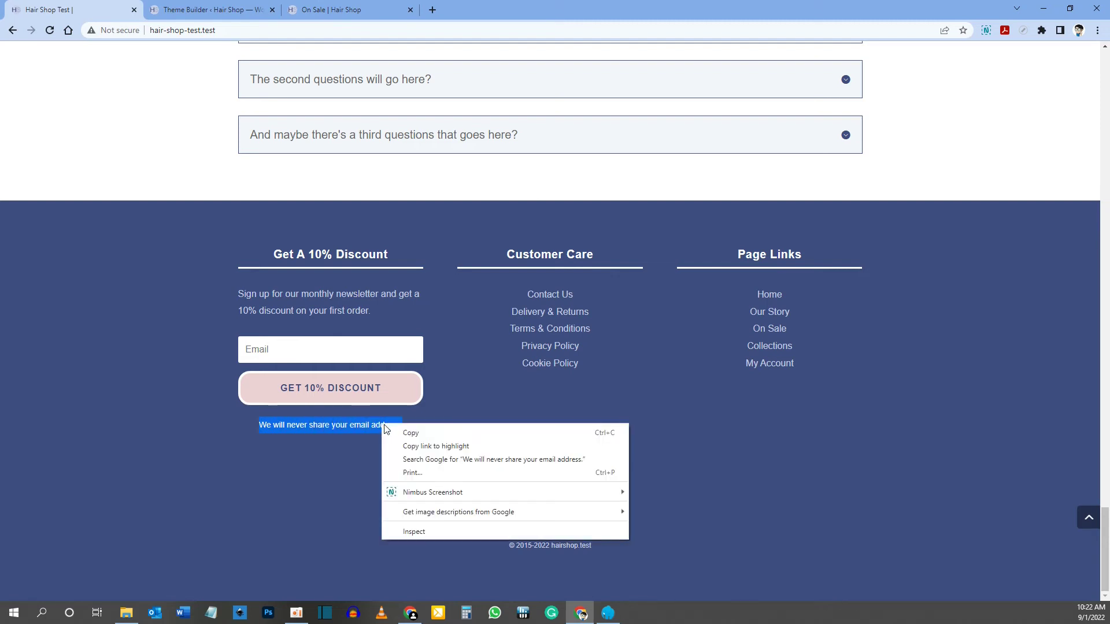
left_click(406, 433)
left_click(188, 9)
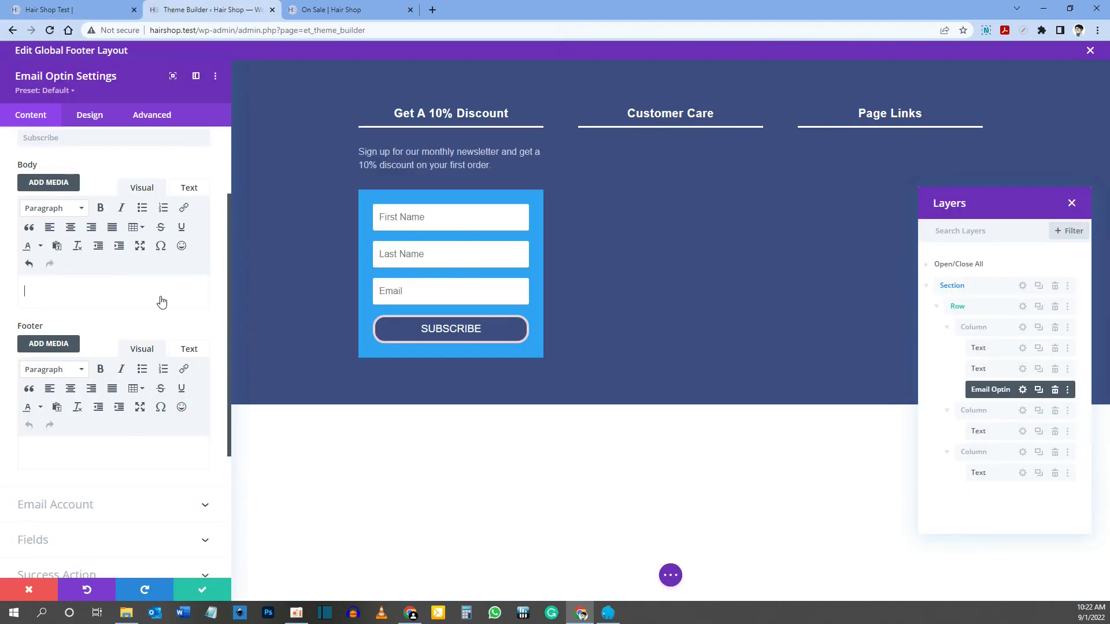
left_click(87, 449)
key("ctrl+v")
Set the Email Optin's service provider to MailerLite, with Test List as its subscriber list
scroll(99, 417, "down", 3)
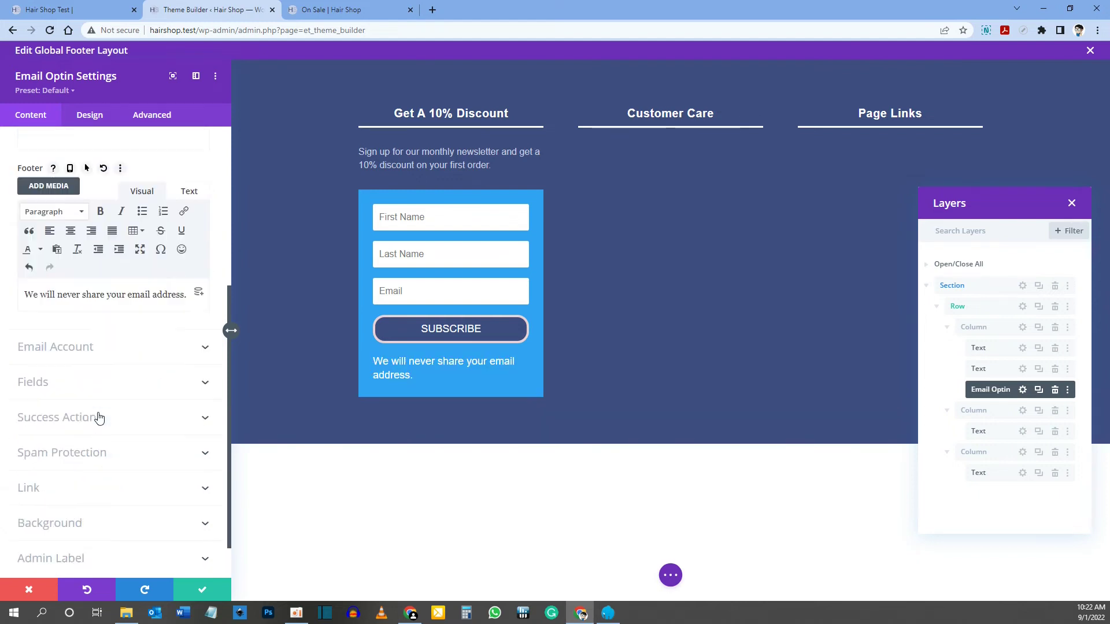
left_click(77, 331)
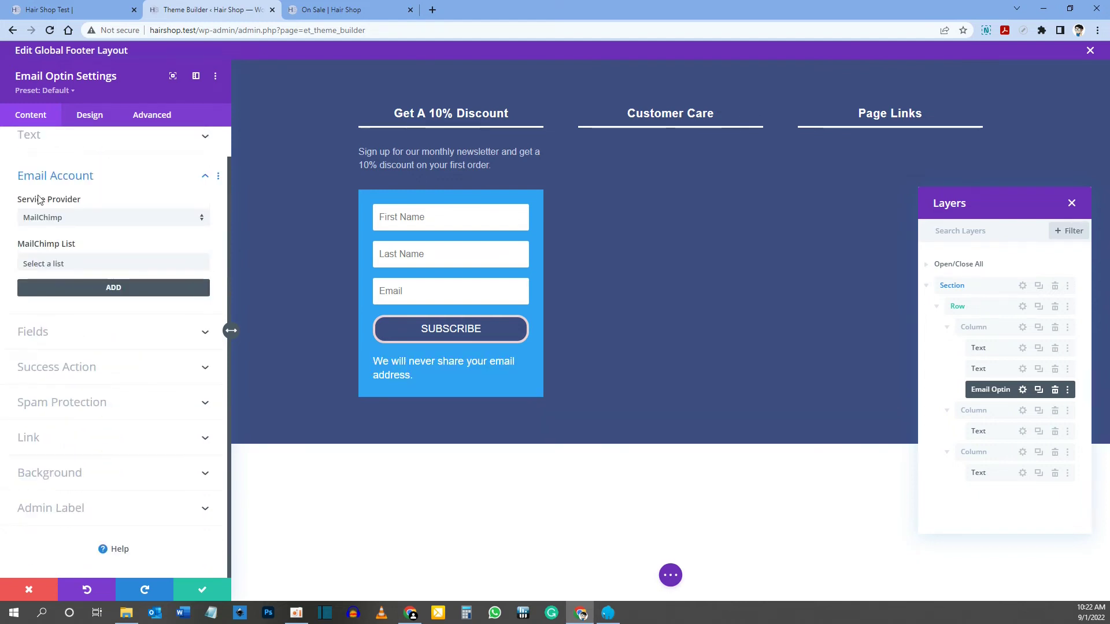
left_click(75, 220)
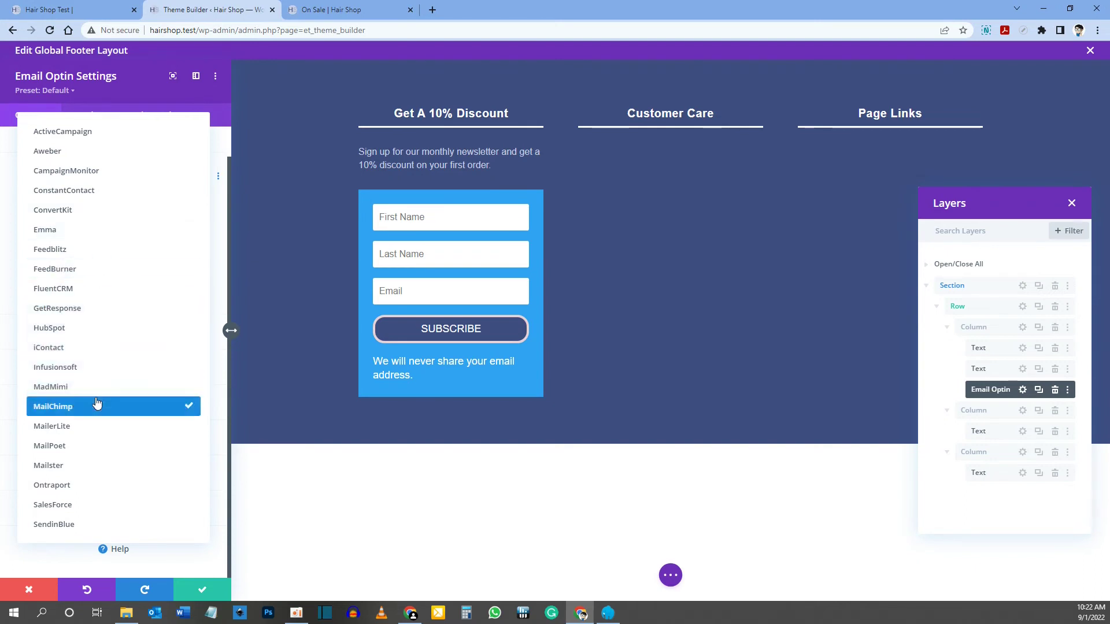
left_click(92, 434)
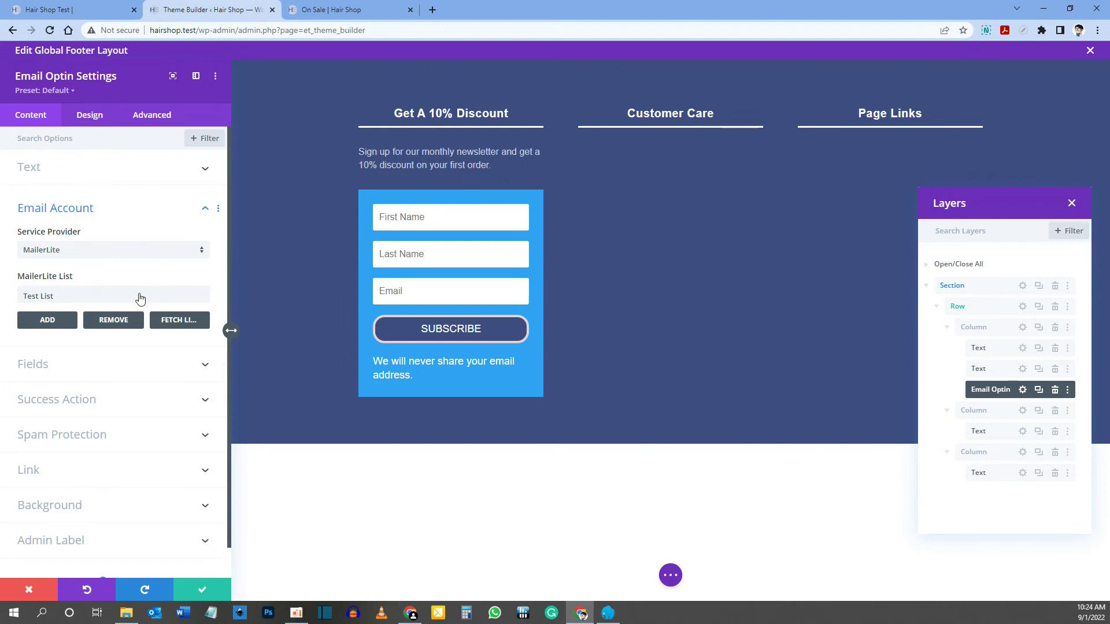
Set the Email Optin's button text to "Get 10% Discount"
left_click(34, 169)
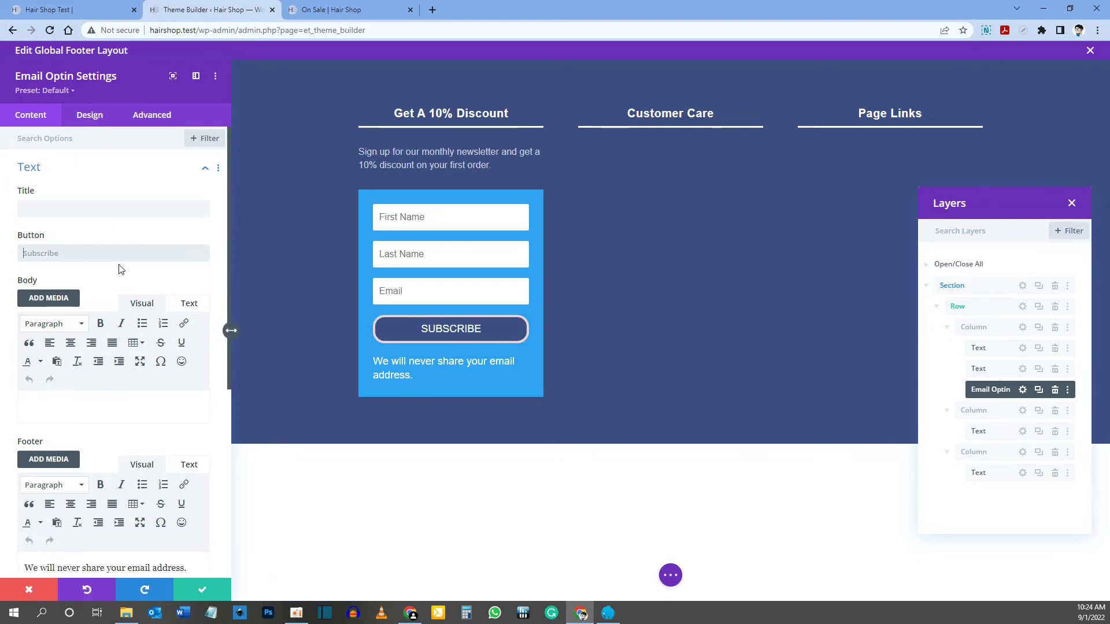
type("Get 10% Discount")
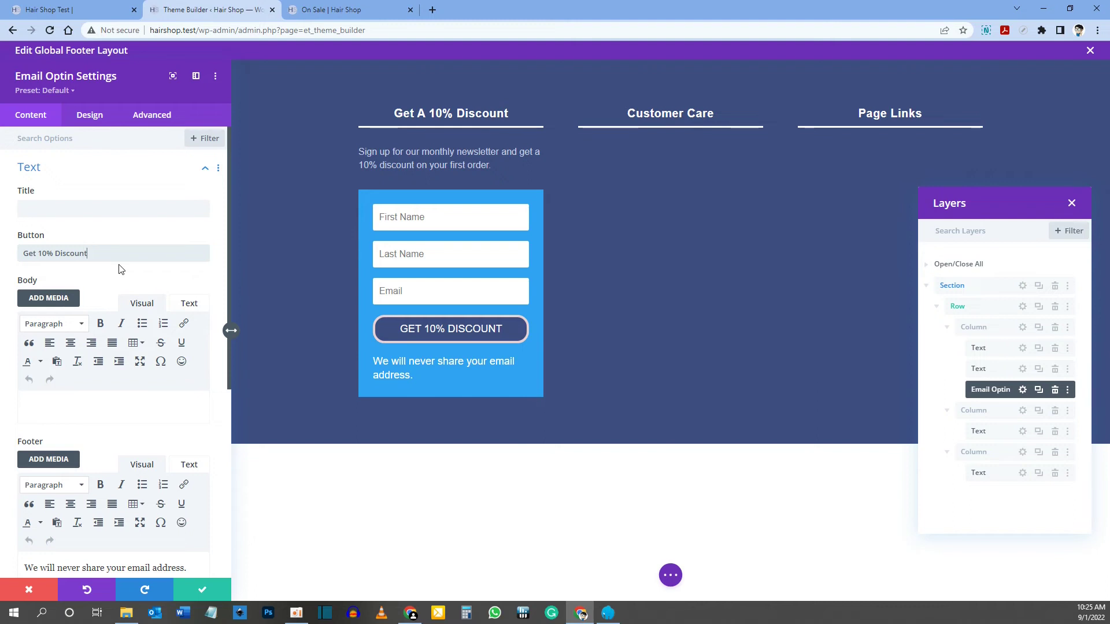
Open the Email Optin's Fields settings
scroll(85, 312, "down", 4)
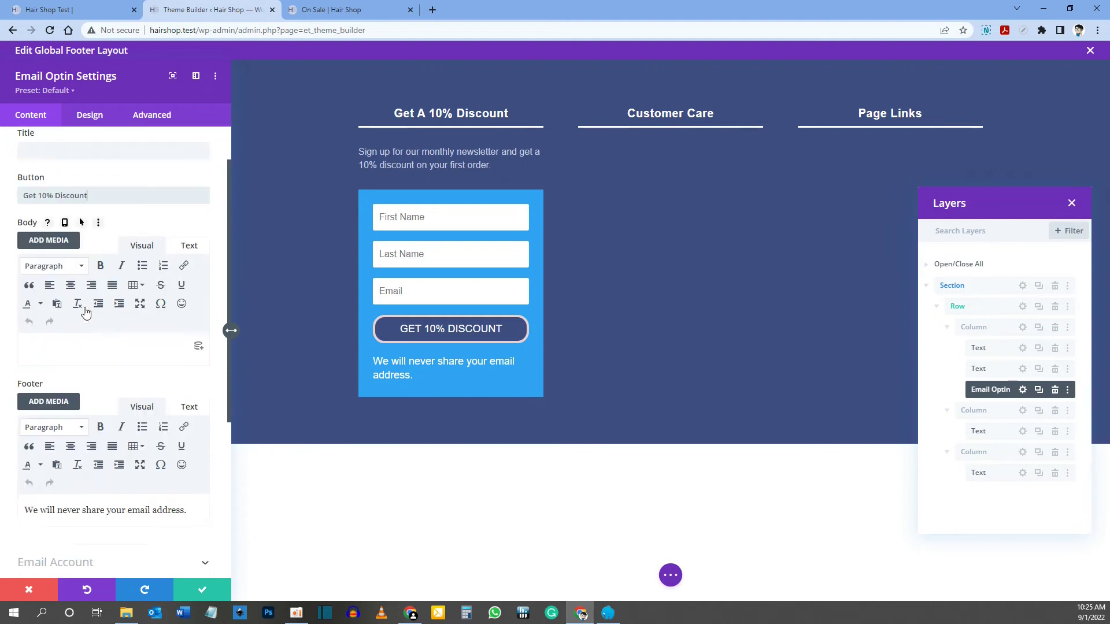
scroll(98, 317, "down", 2)
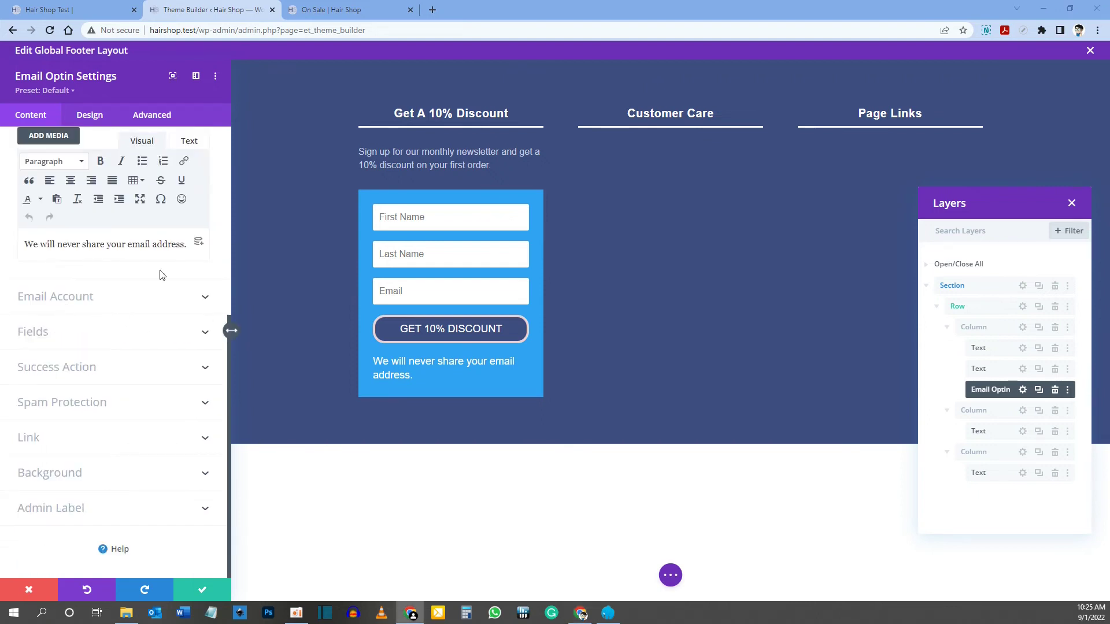
left_click(45, 338)
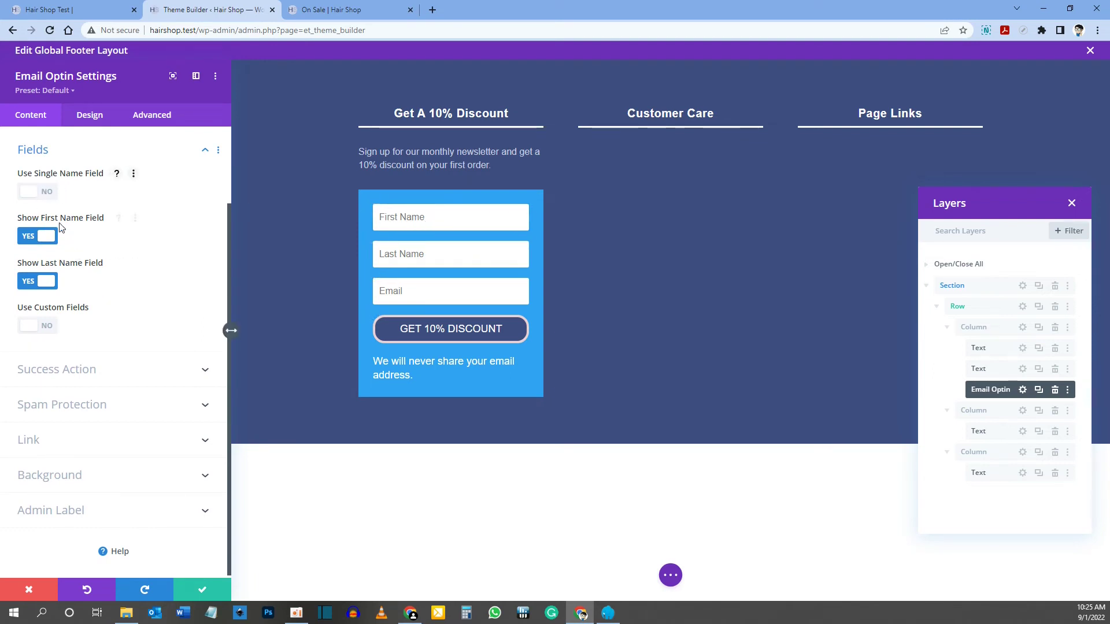
Turn off the first name and last name fields in the email opt-in form
left_click(51, 238)
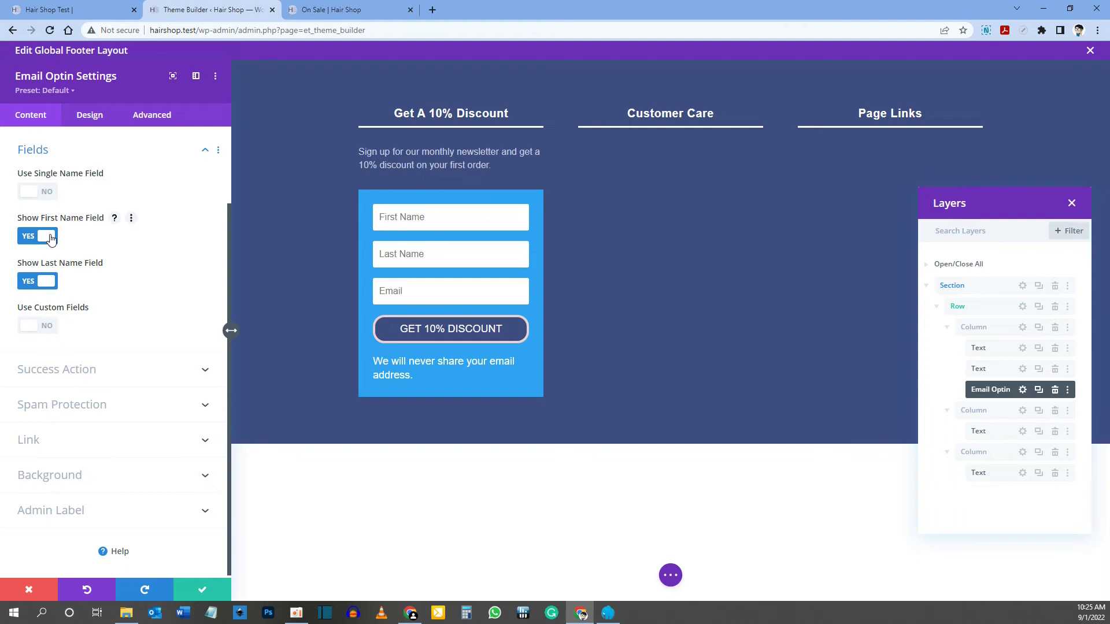
left_click(44, 282)
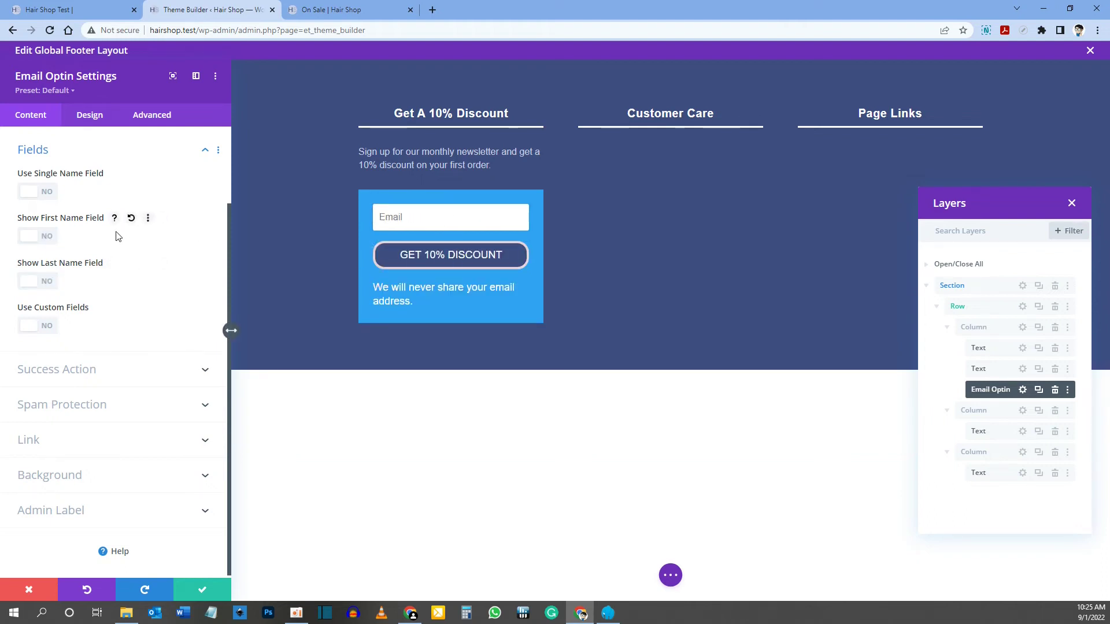
Set the opt-in form's success action to Display a message
left_click(68, 371)
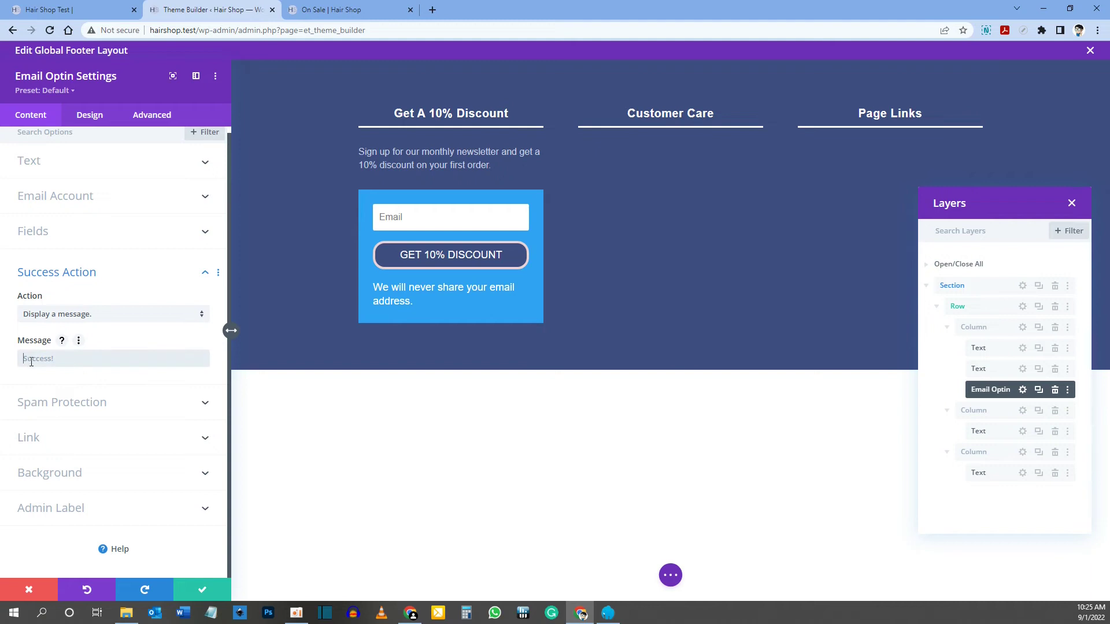
left_click(85, 315)
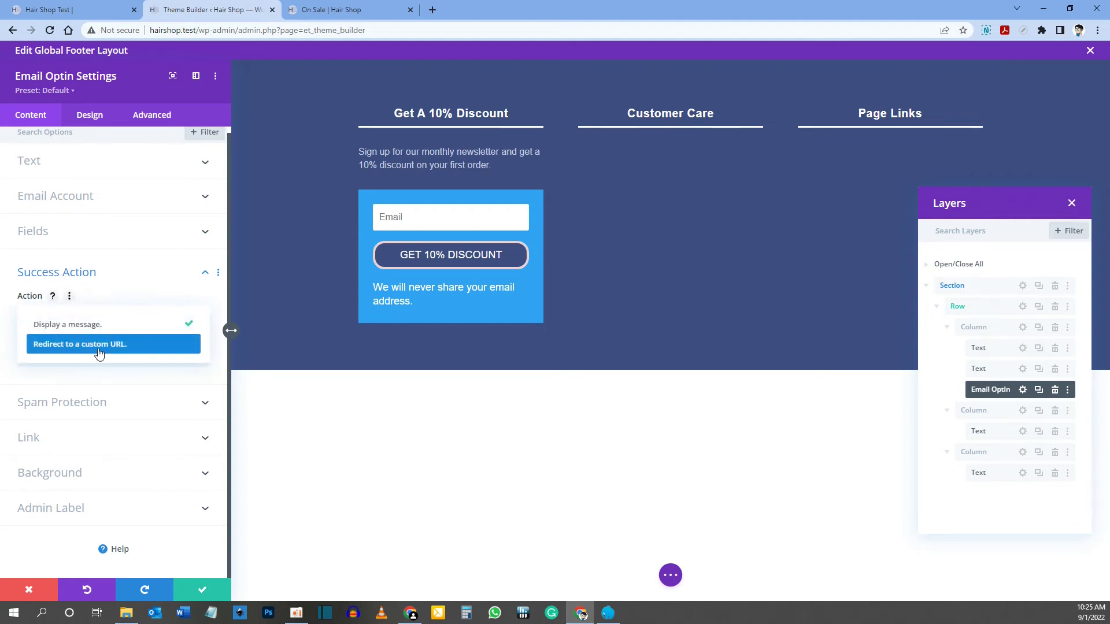
left_click(79, 328)
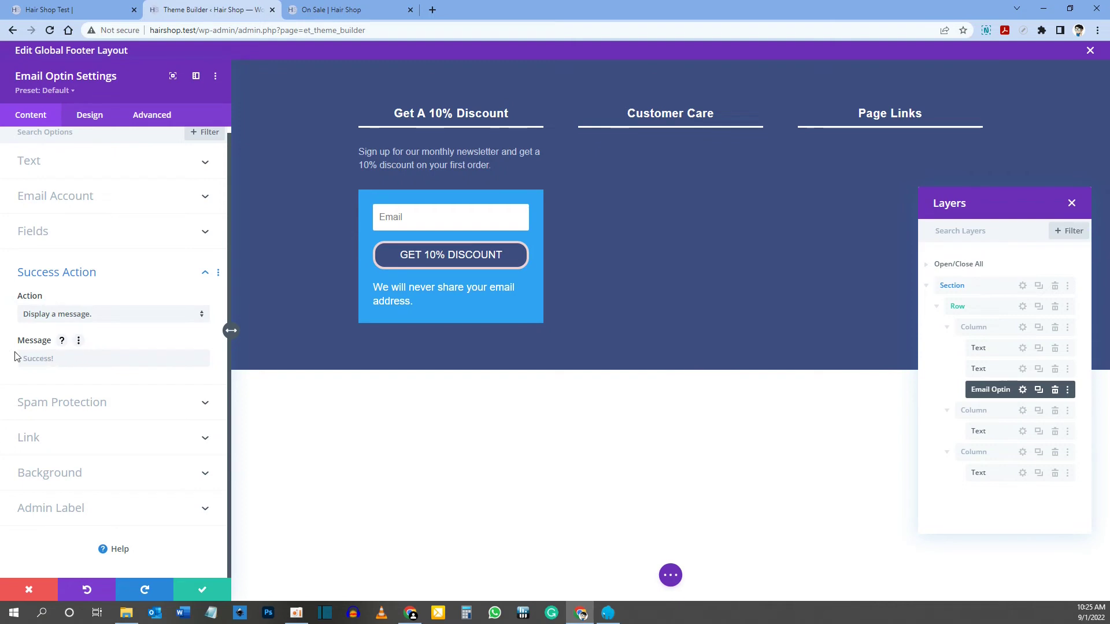
left_click(79, 360)
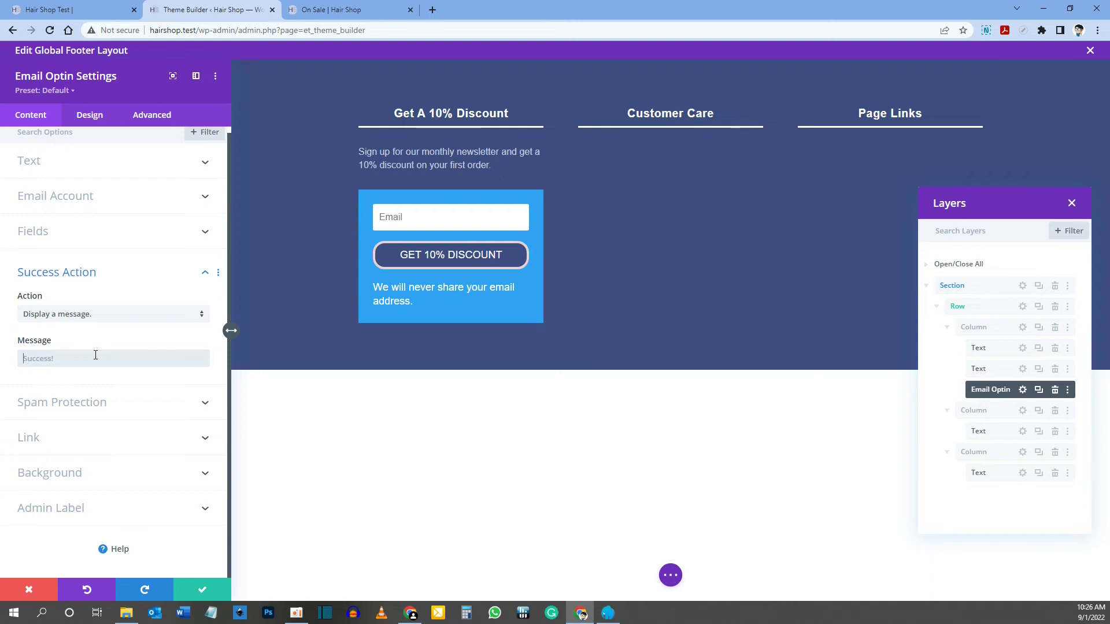
left_click(61, 403)
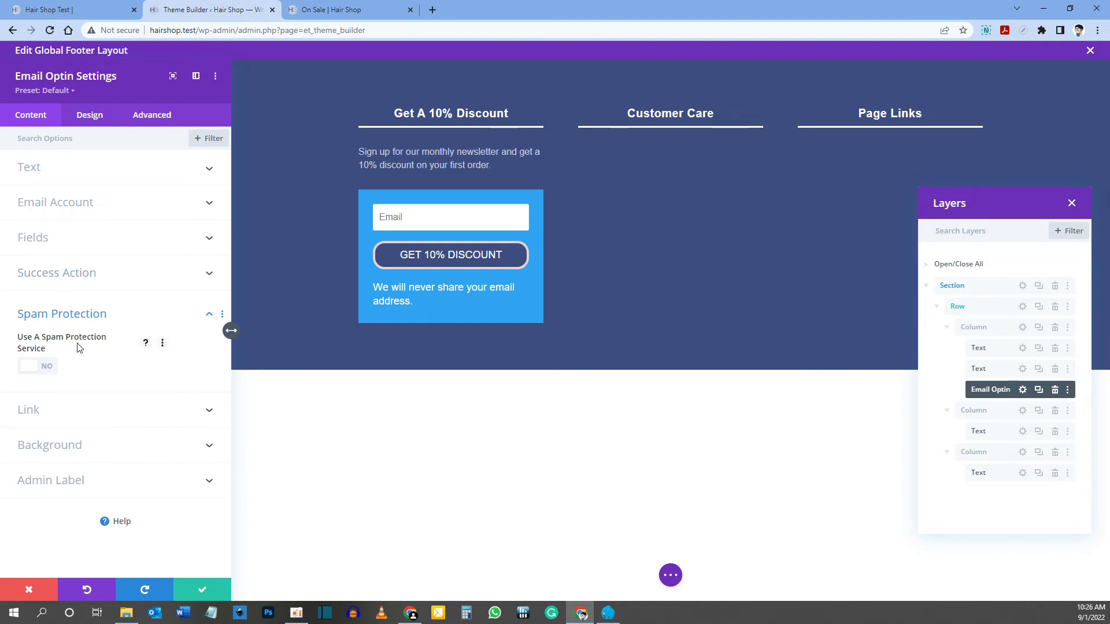
left_click(46, 368)
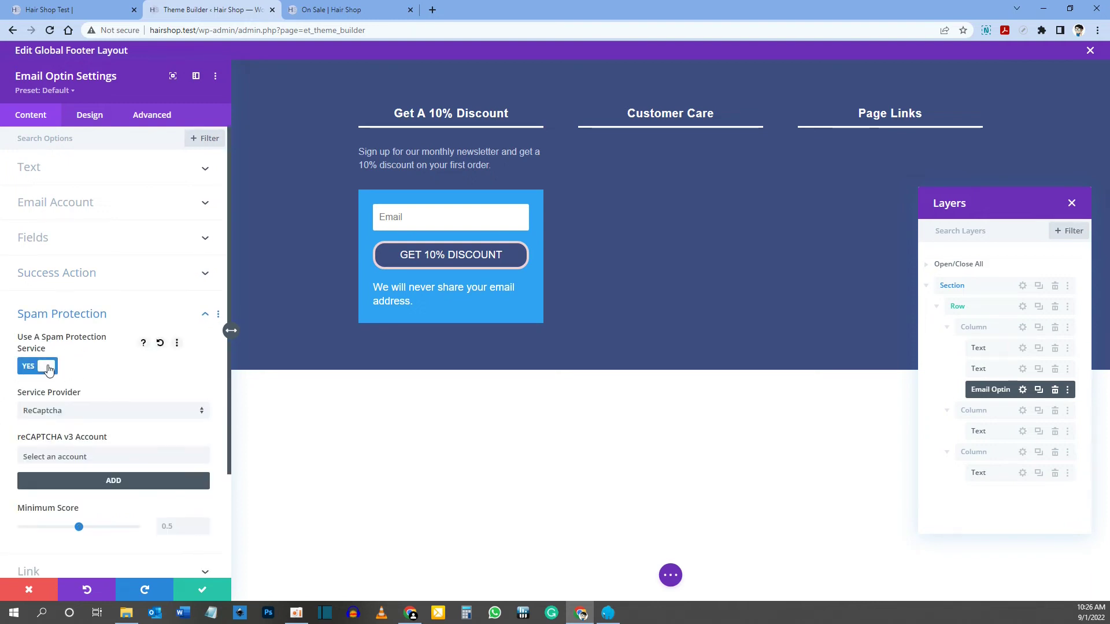
left_click(56, 411)
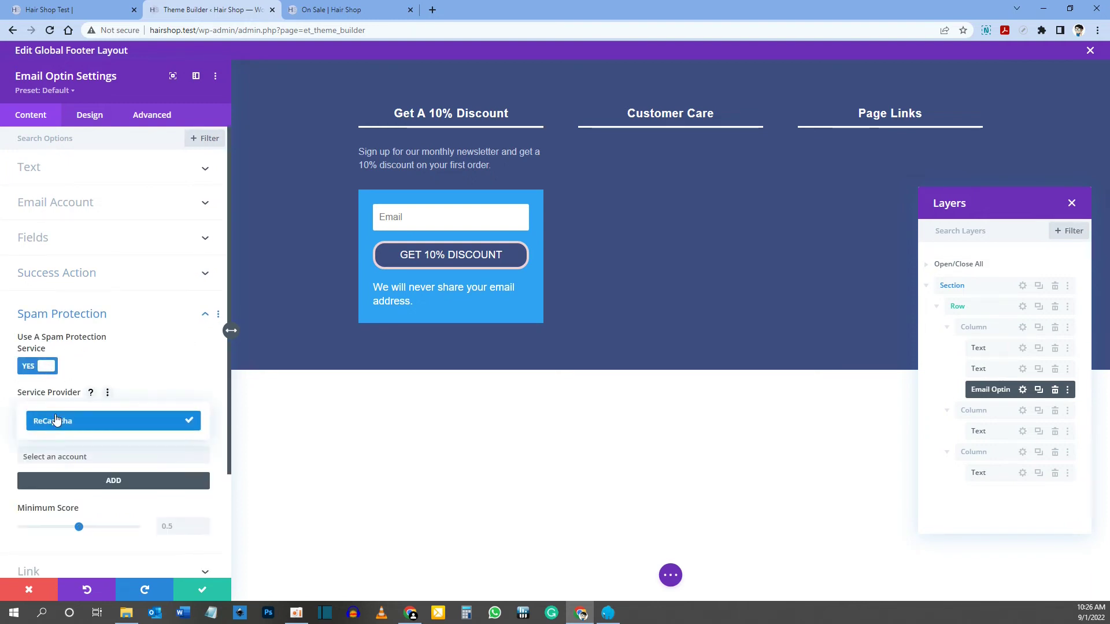
left_click(132, 379)
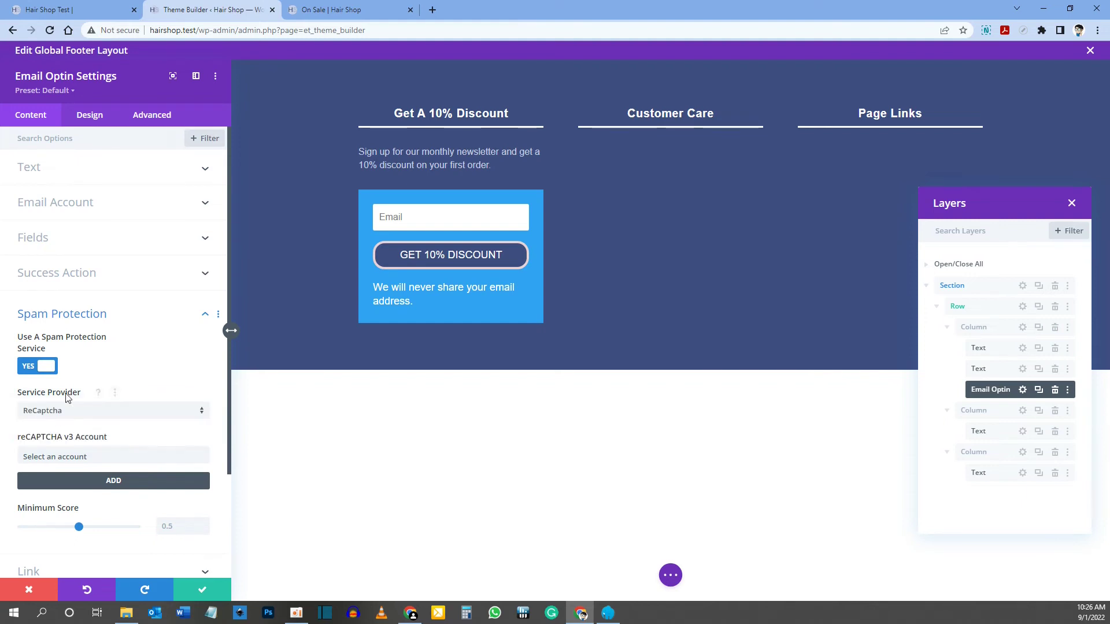
left_click(47, 367)
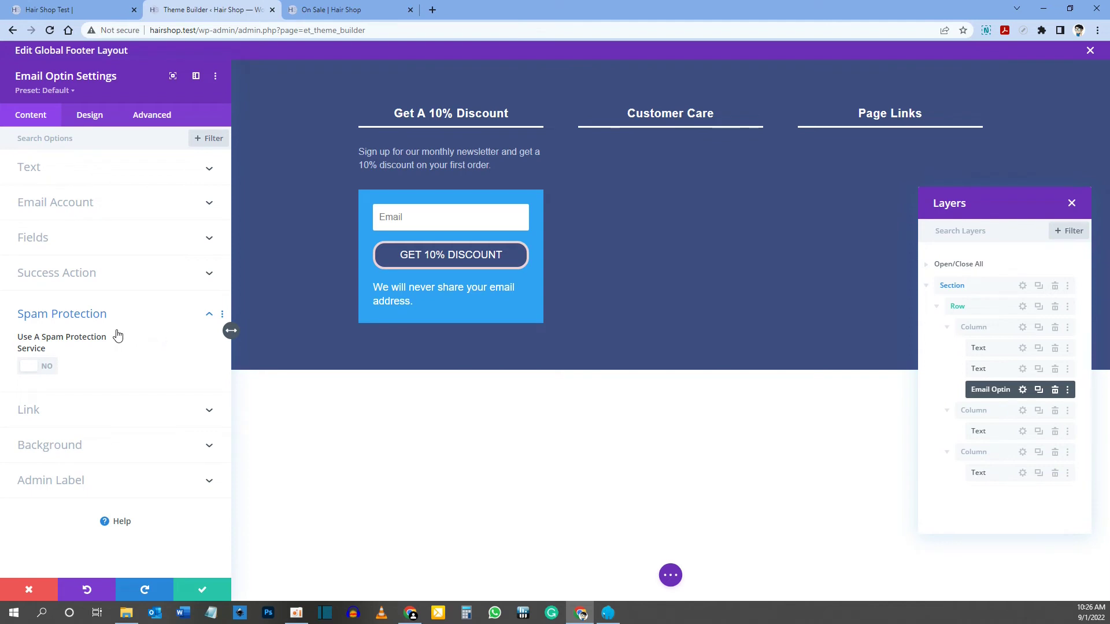
Remove the blue background color from the email opt-in module
left_click(54, 411)
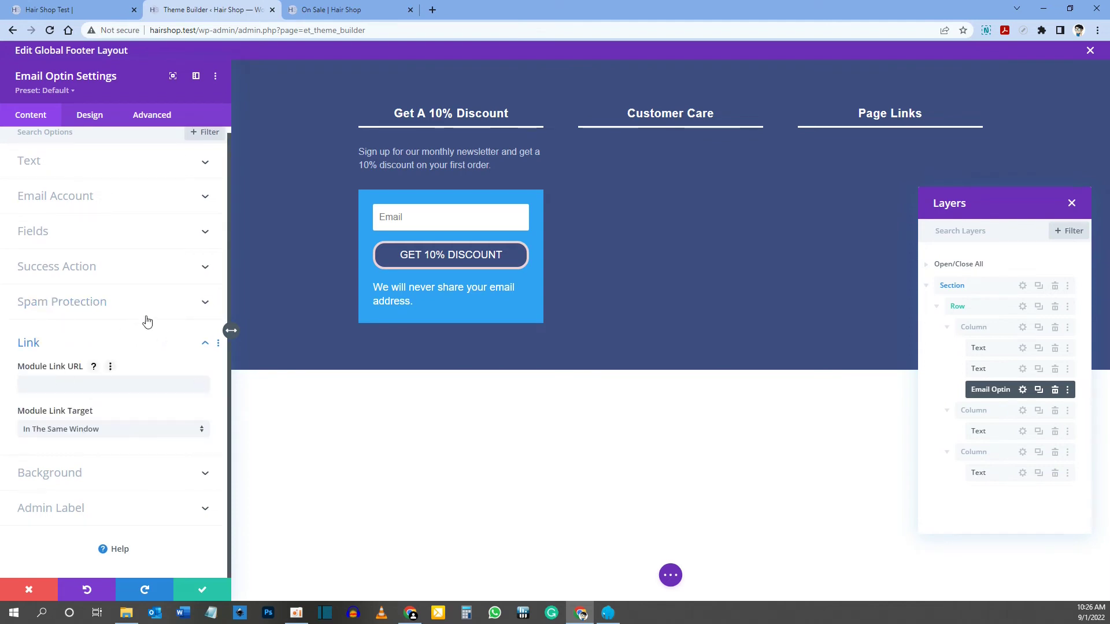
left_click(63, 481)
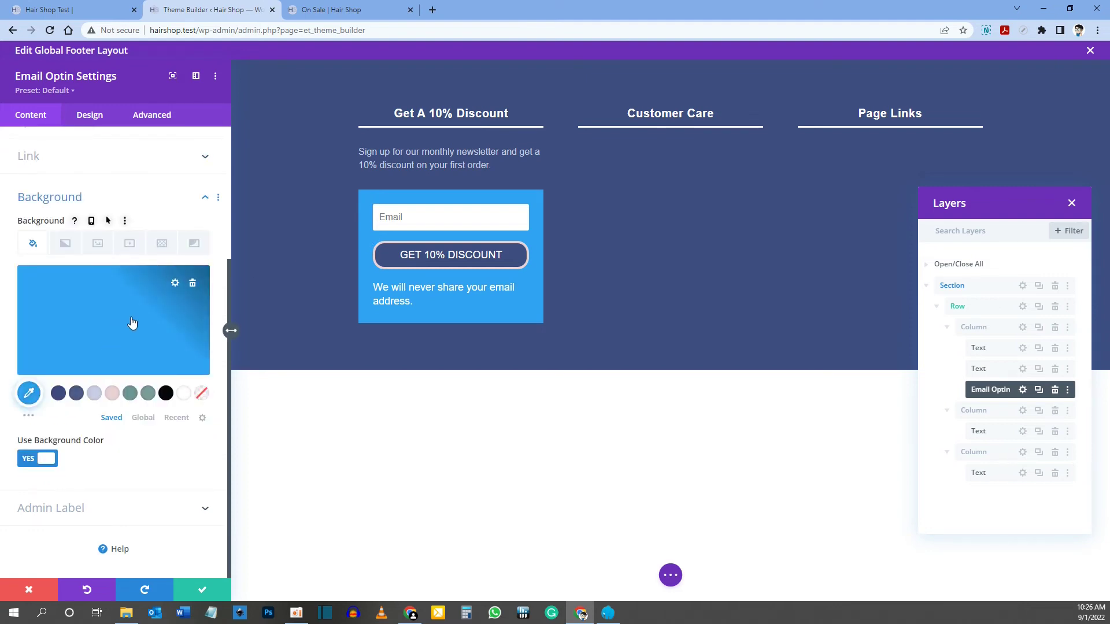
left_click(194, 284)
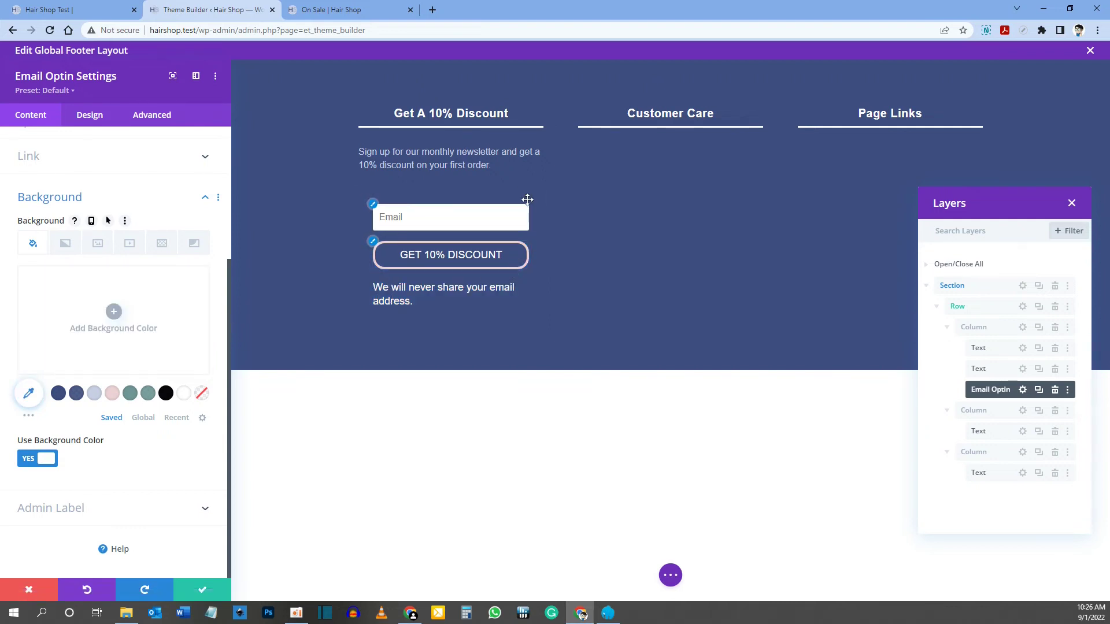
Examine the email opt-in module's design settings for the layout, fields and text
left_click(92, 117)
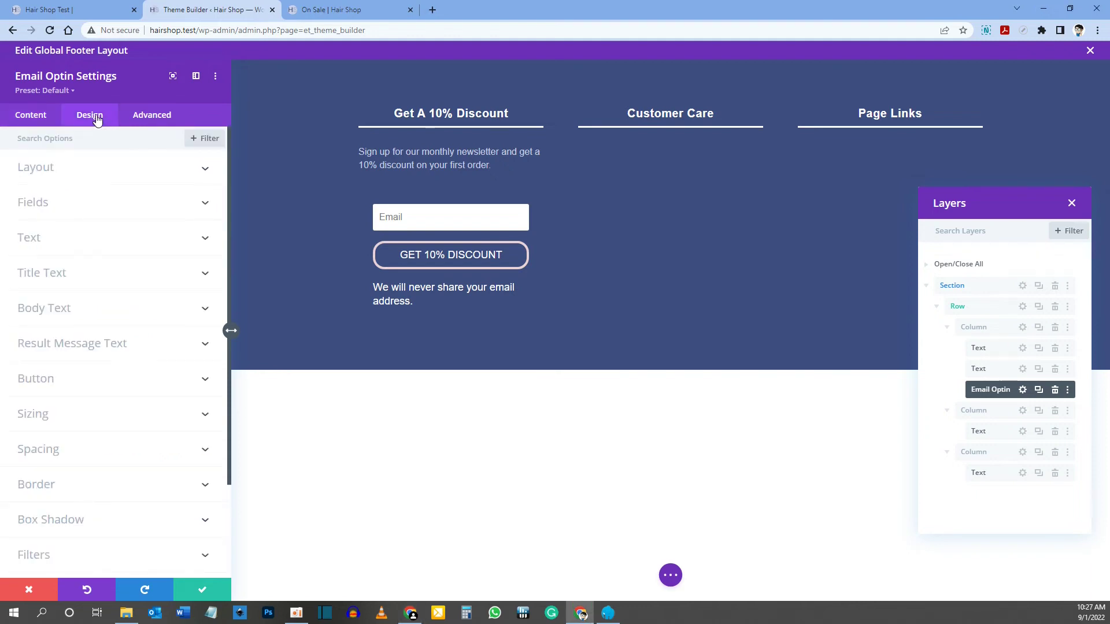
left_click(63, 169)
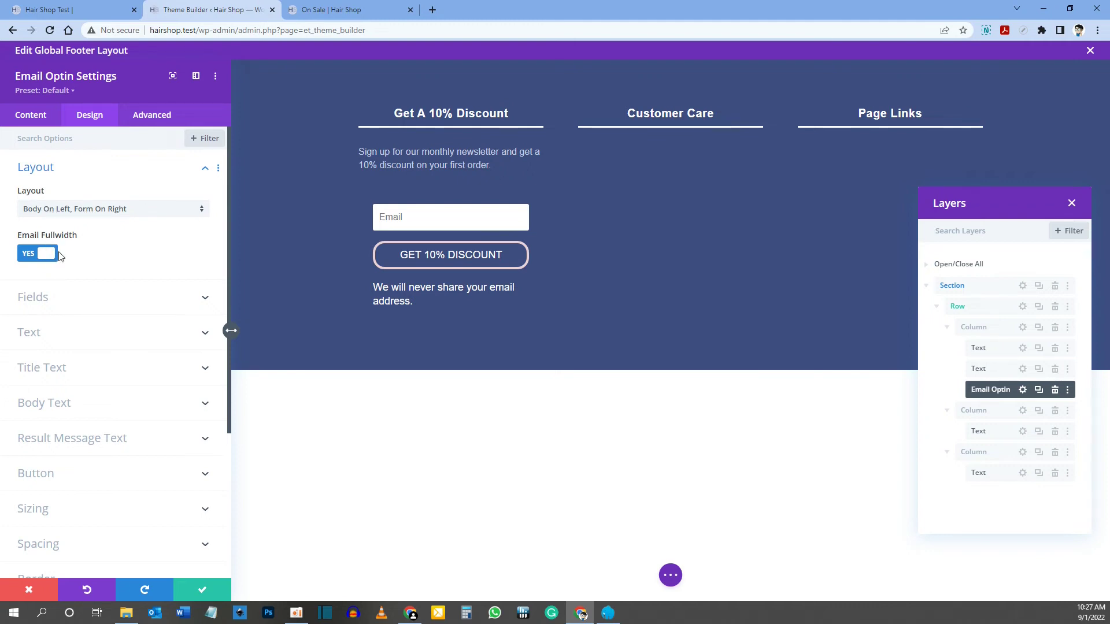
left_click(54, 168)
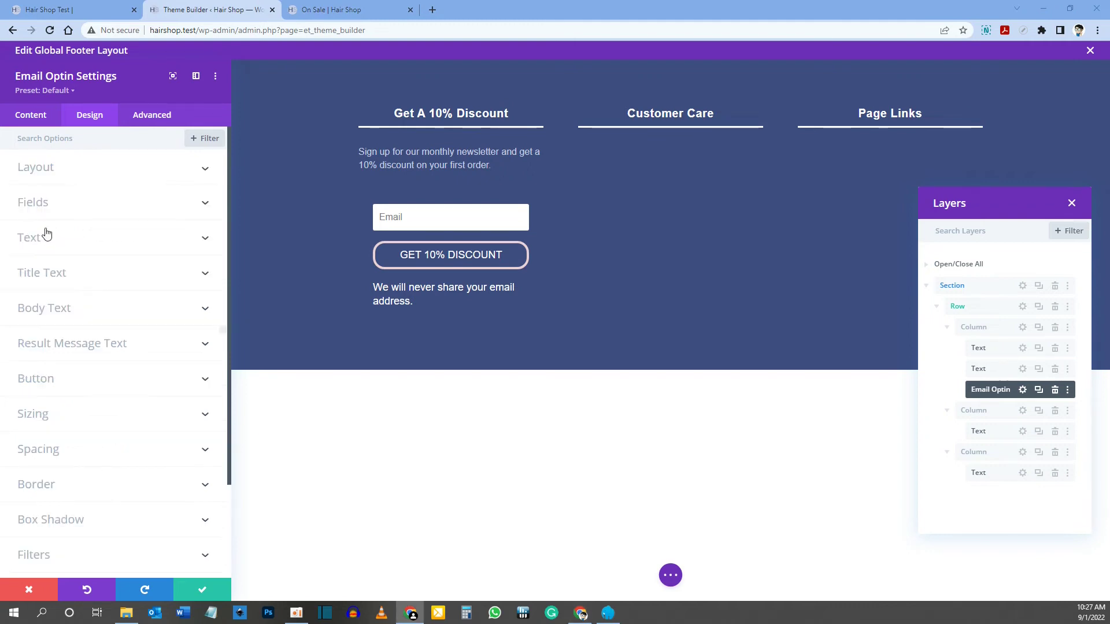
left_click(65, 203)
scroll(105, 253, "down", 2)
scroll(98, 278, "down", 3)
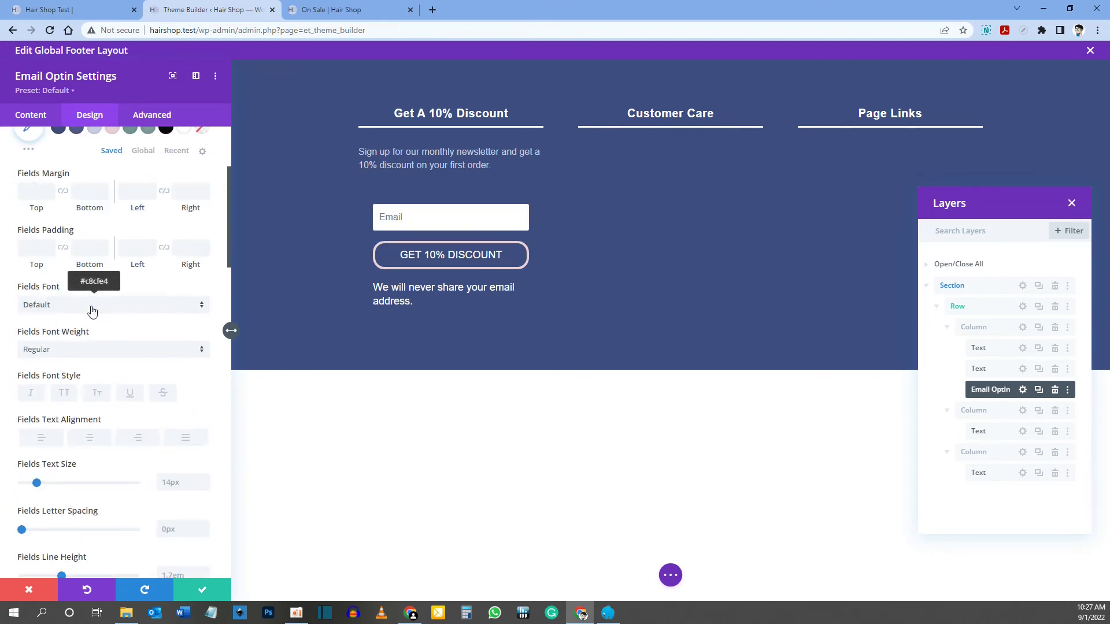
scroll(87, 315, "down", 2)
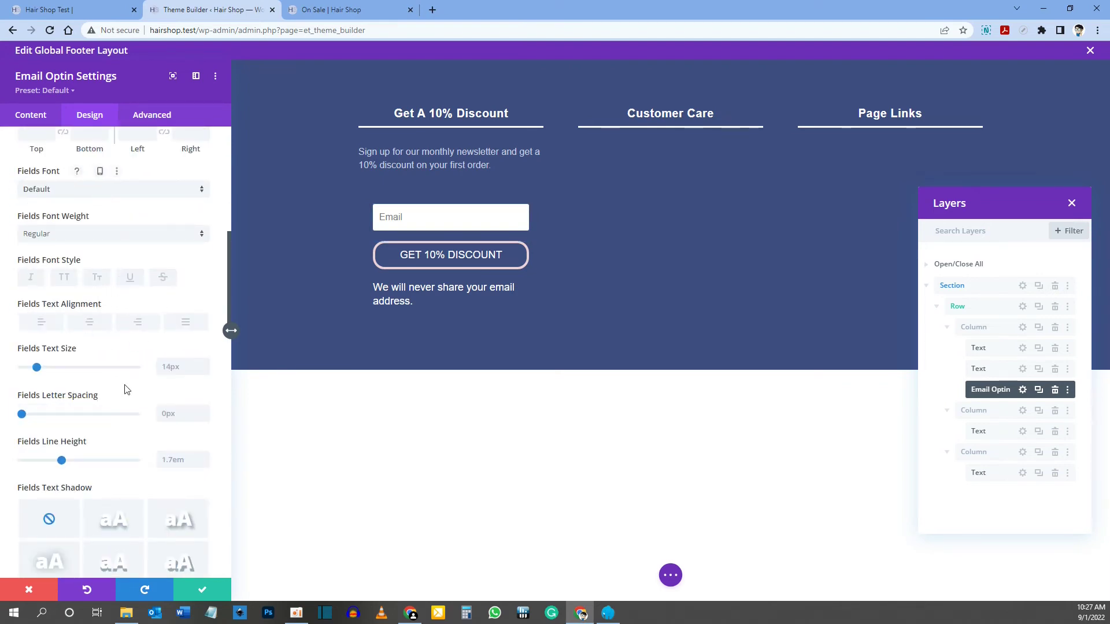
scroll(121, 405, "down", 2)
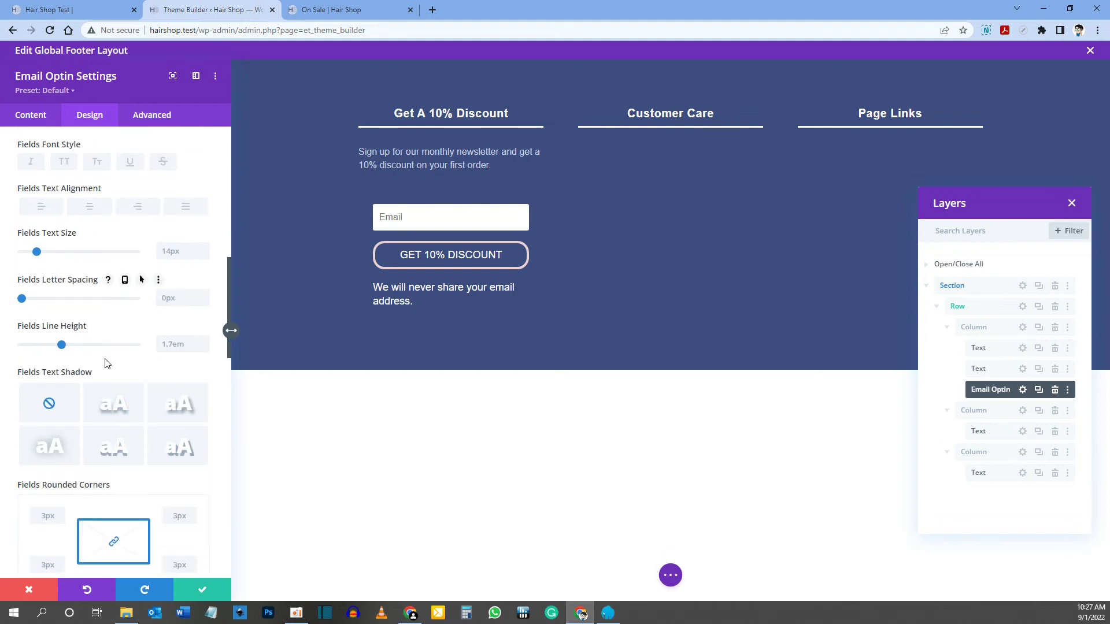
scroll(101, 363, "down", 3)
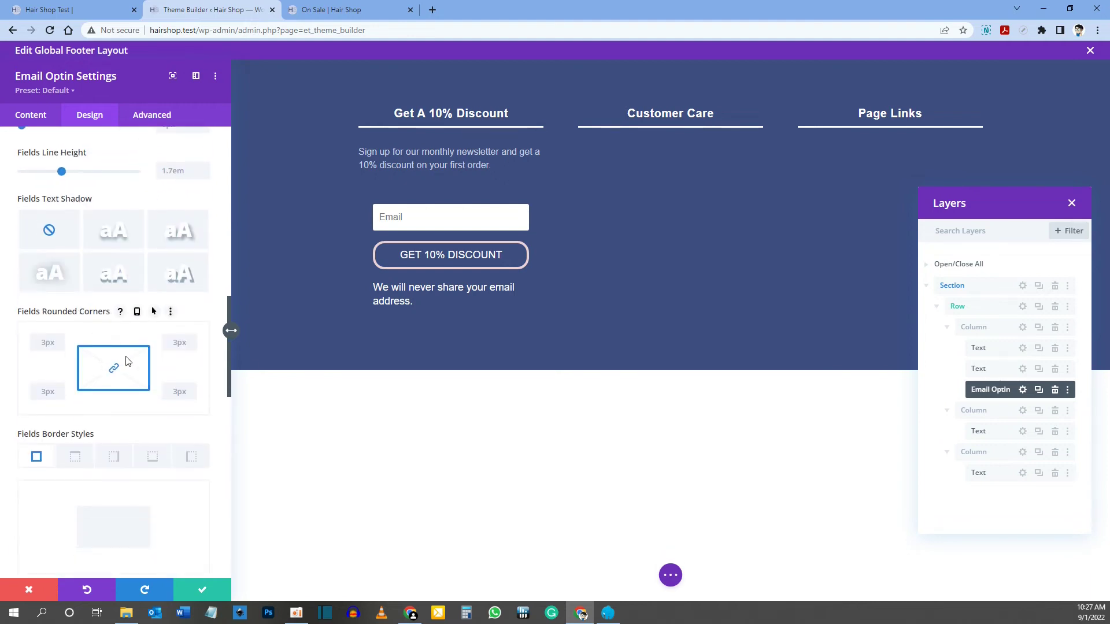
scroll(141, 324, "down", 12)
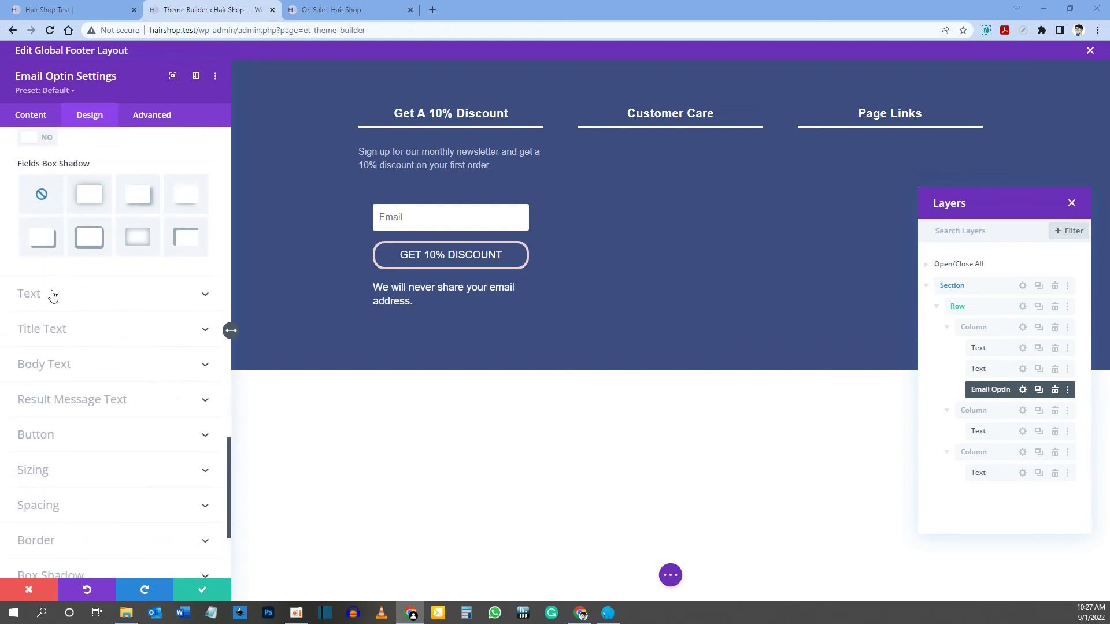
left_click(52, 295)
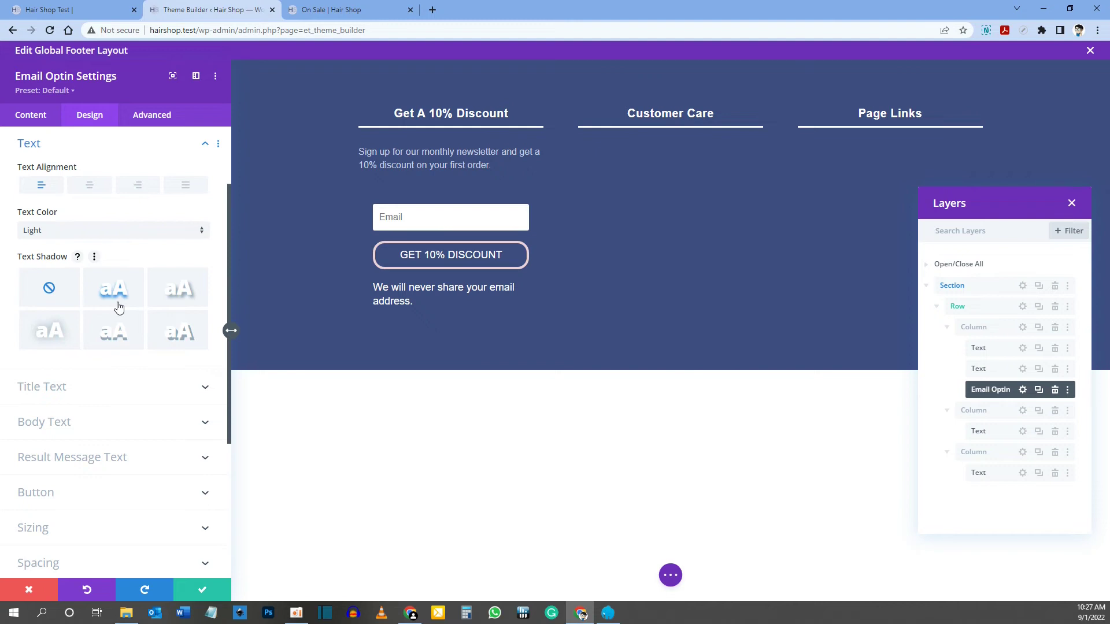
Set the opt-in form's body text size to 14px and center-align the body text
scroll(56, 335, "down", 2)
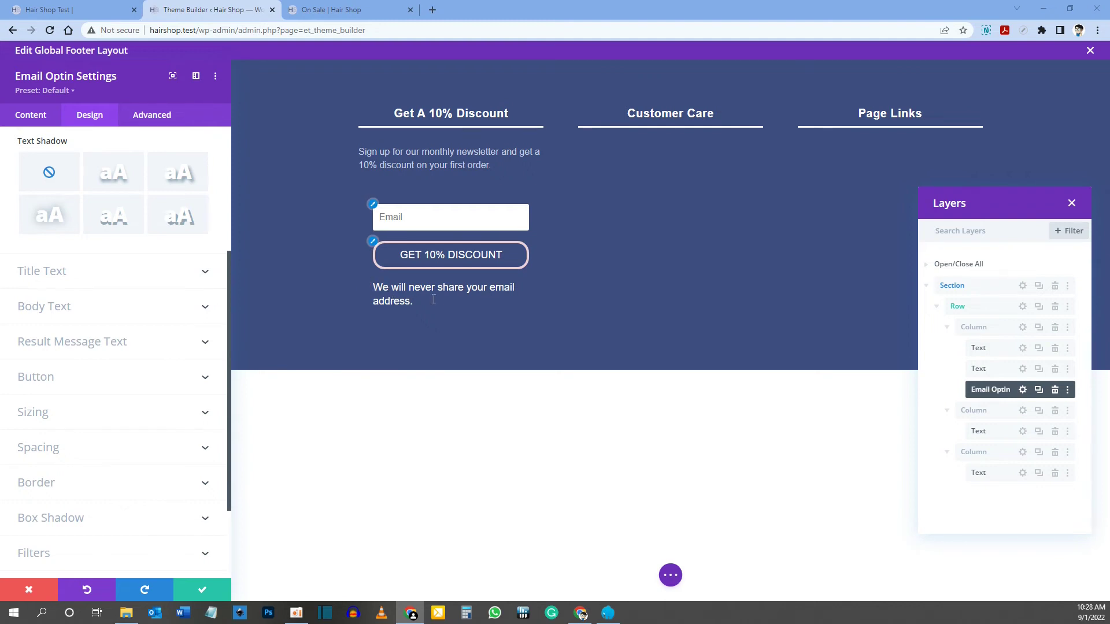
left_click(44, 309)
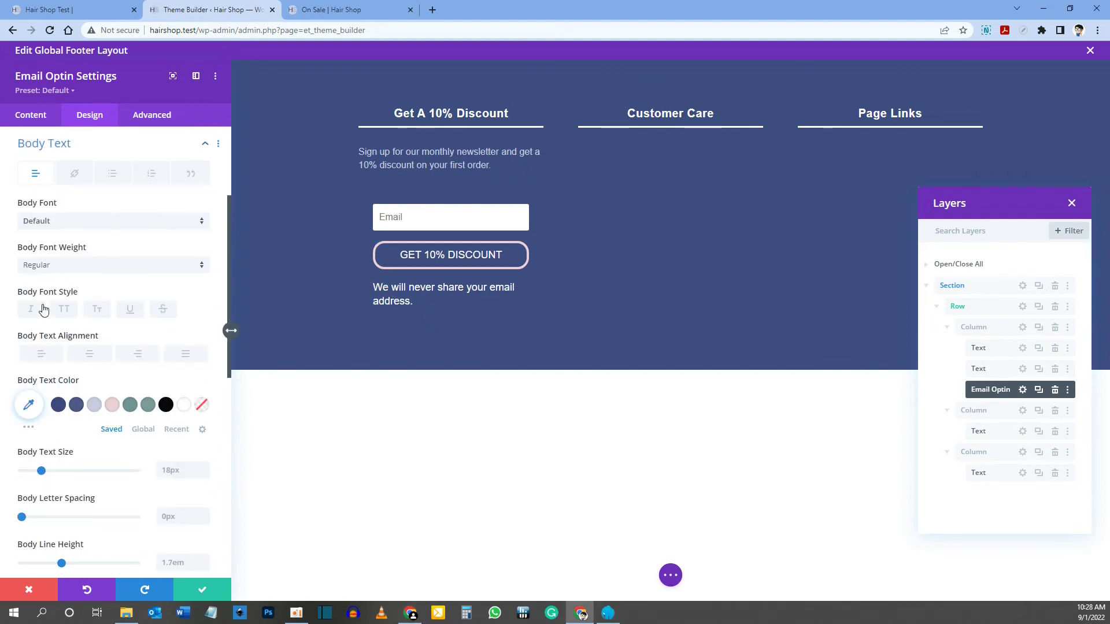
left_click(168, 470)
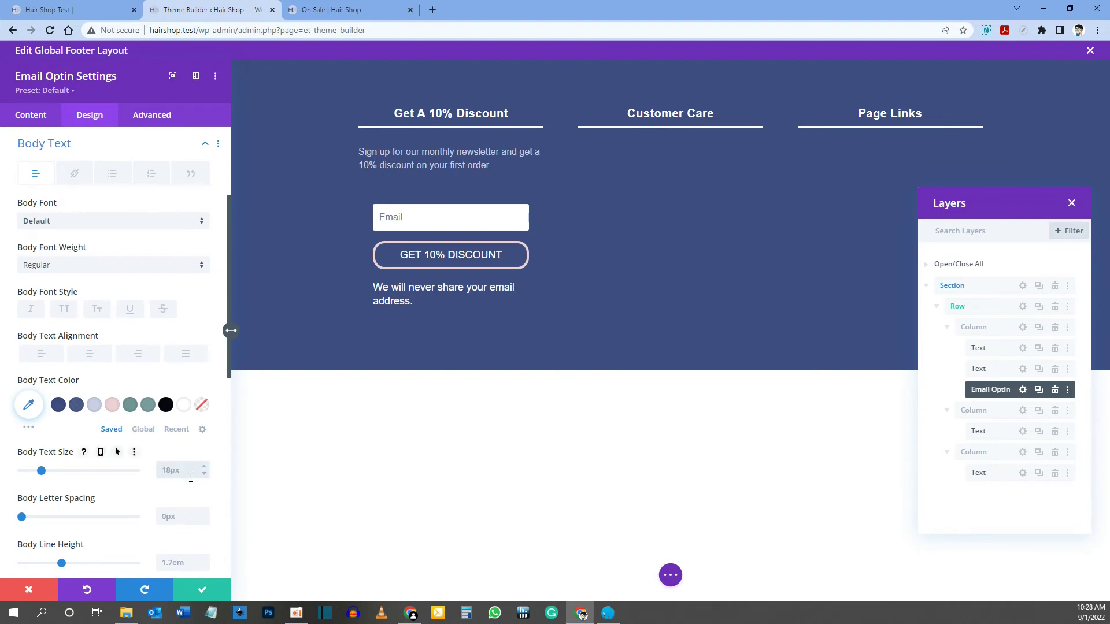
type("14px")
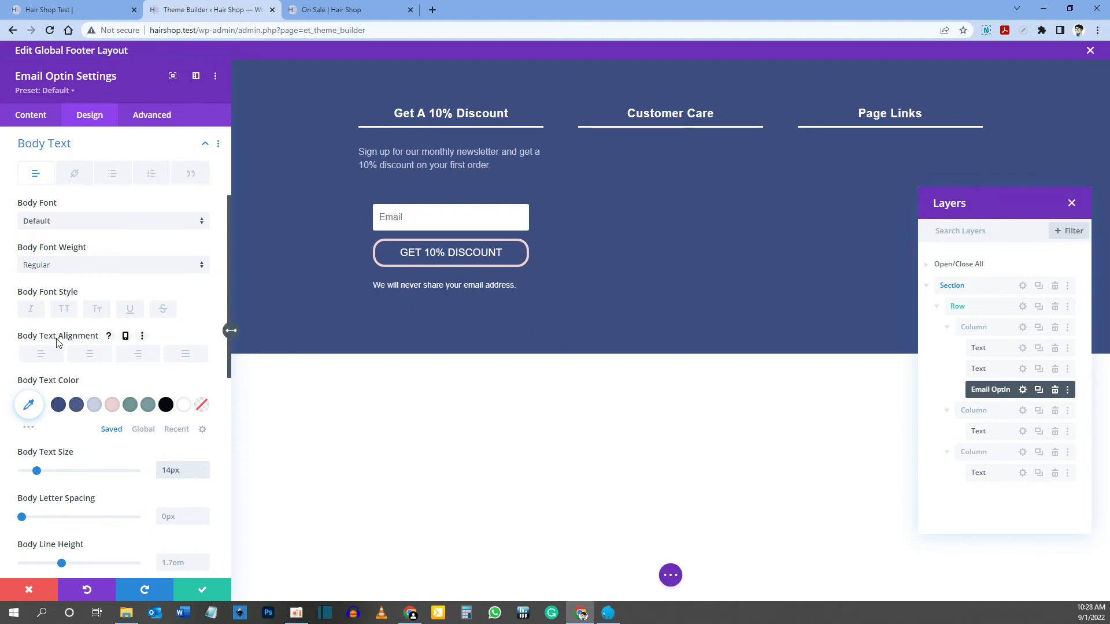
left_click(93, 355)
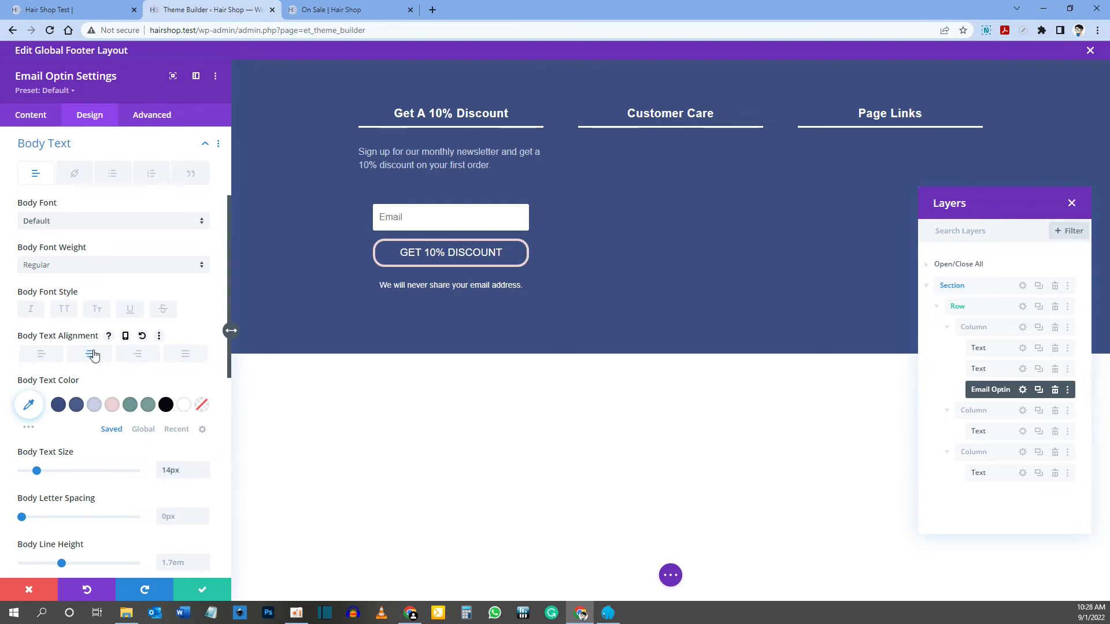
Enable custom styles for the opt-in form's button and set its text size to 16px
scroll(93, 355, "down", 7)
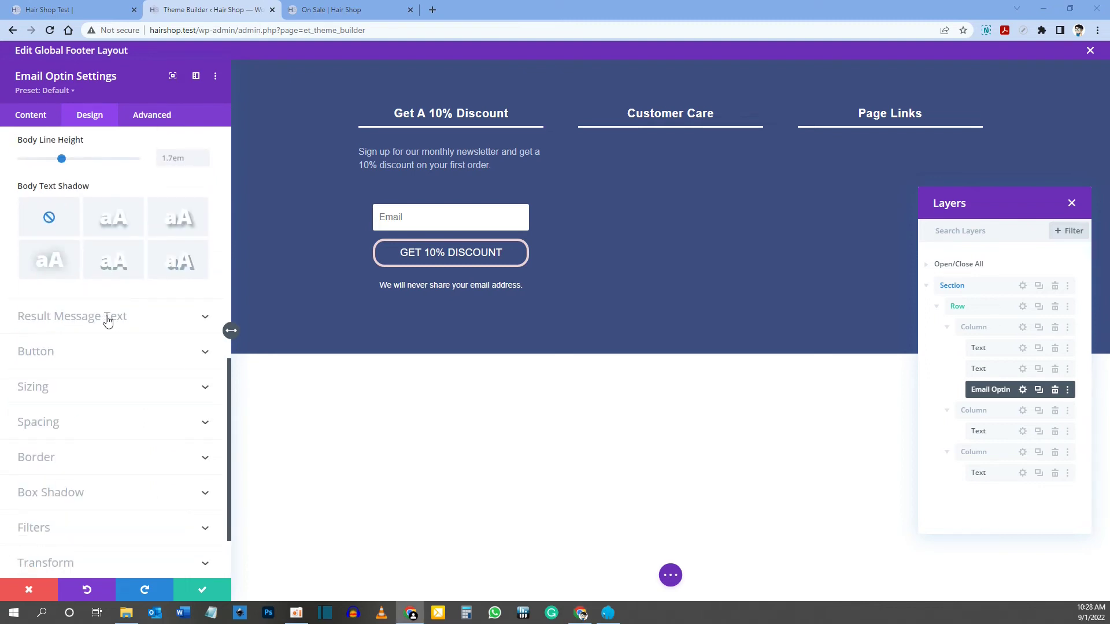
scroll(116, 322, "down", 1)
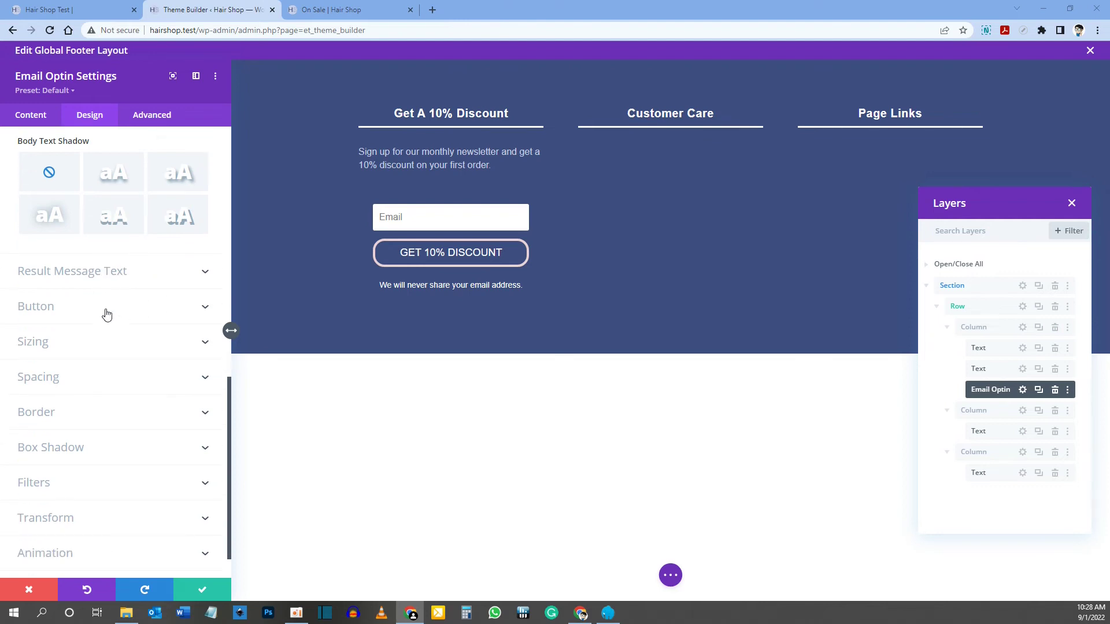
scroll(98, 260, "down", 1)
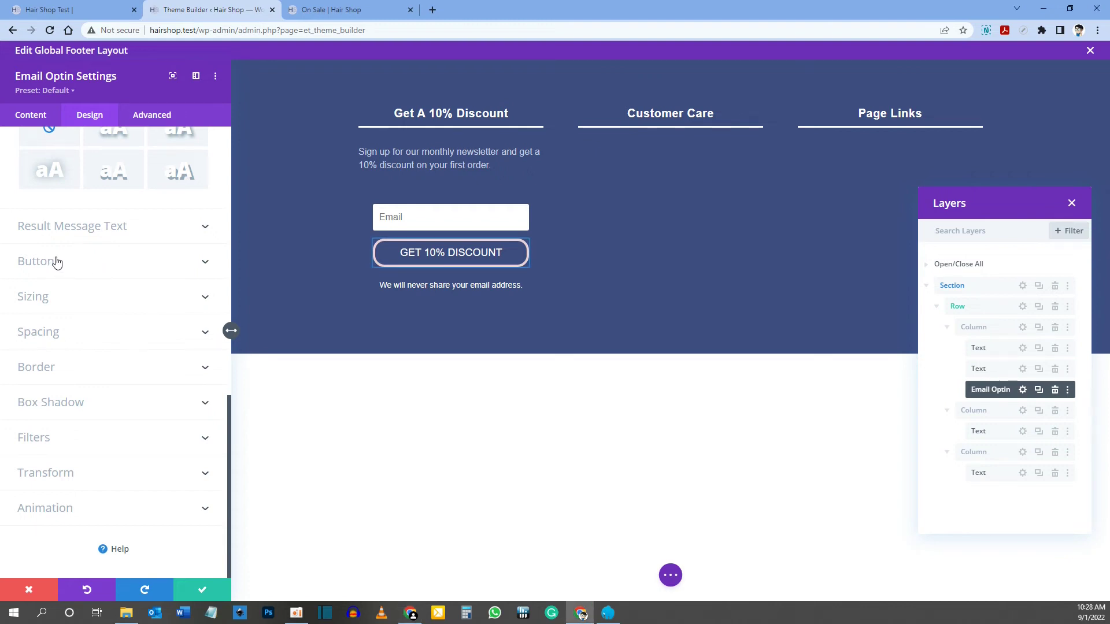
left_click(55, 261)
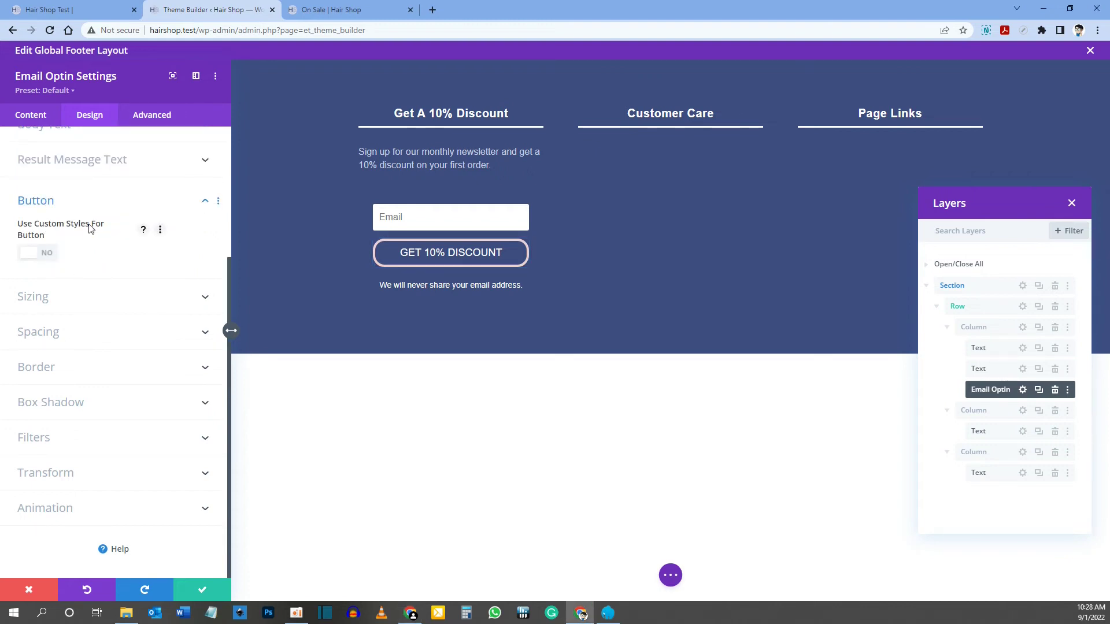
left_click(47, 254)
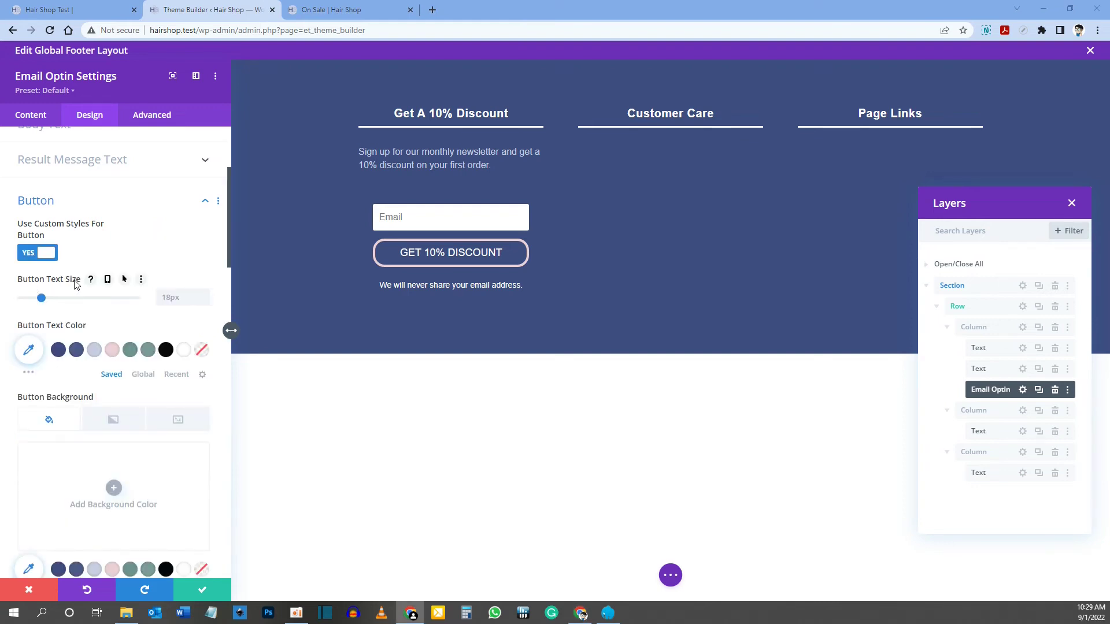
left_click(194, 303)
type("16")
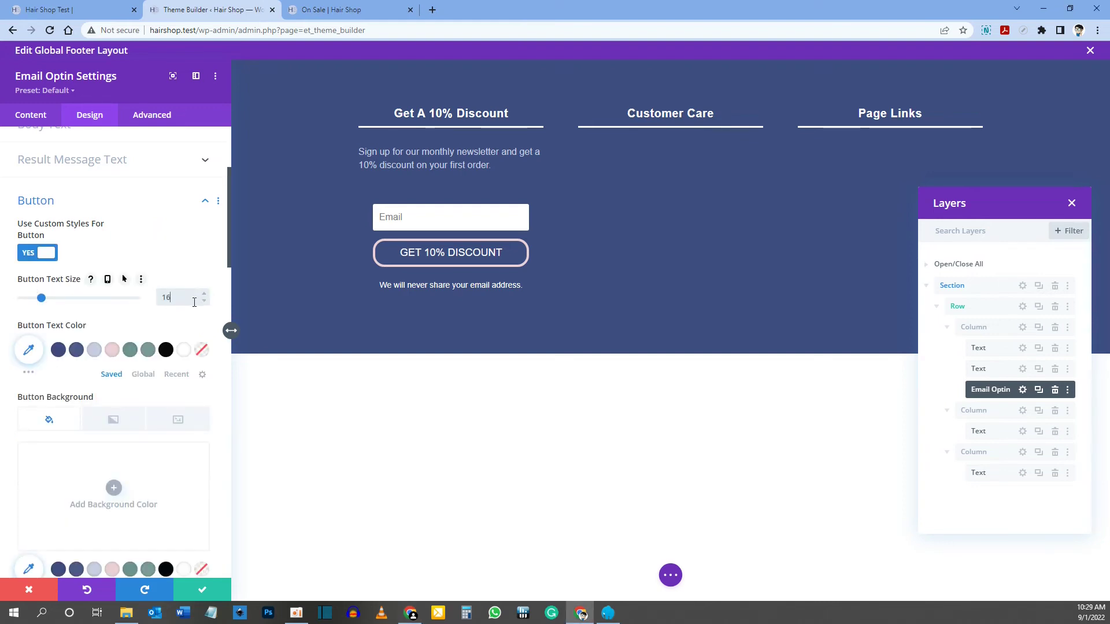
type("px")
scroll(178, 299, "down", 1)
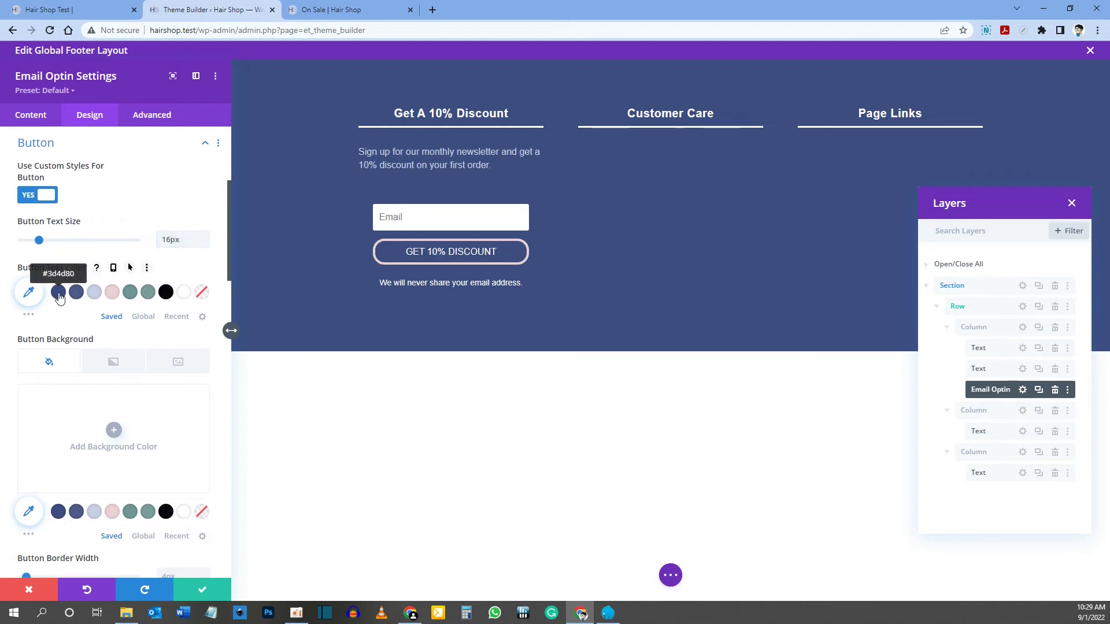
Set the opt-in button's text color to dark blue #3d4d80 and its background to pink #ecd2d5
left_click(28, 292)
left_click(323, 177)
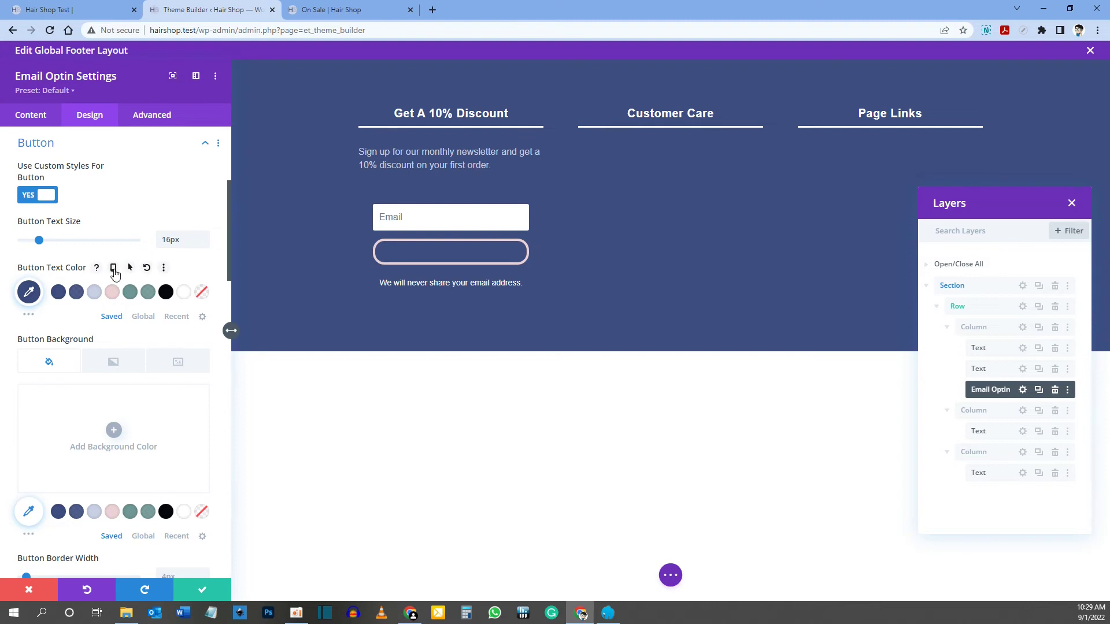
scroll(103, 286, "down", 1)
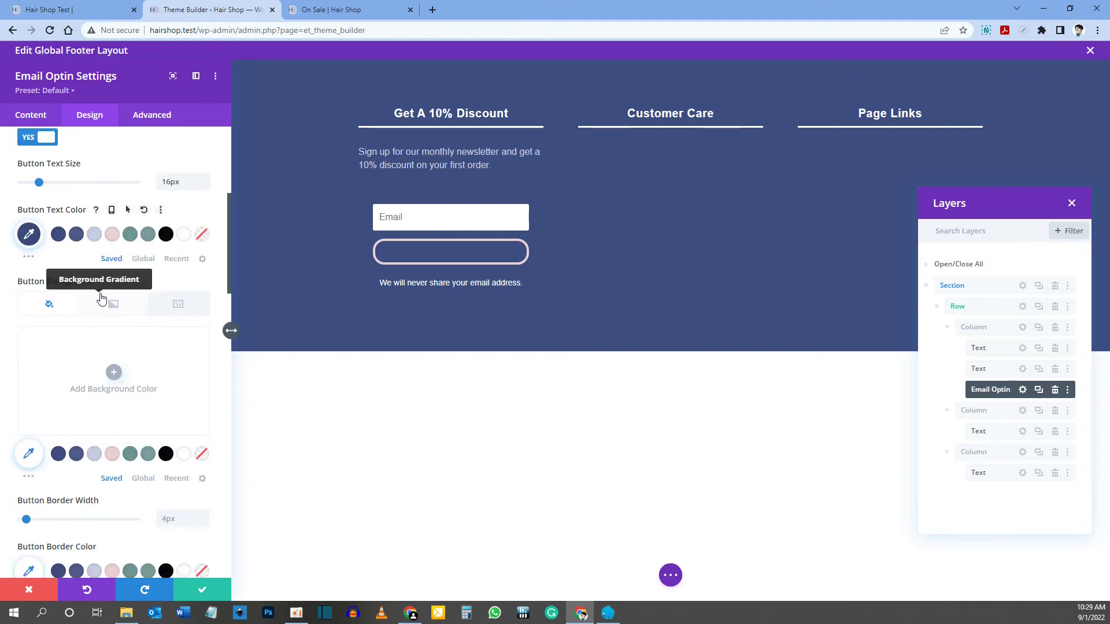
left_click(113, 456)
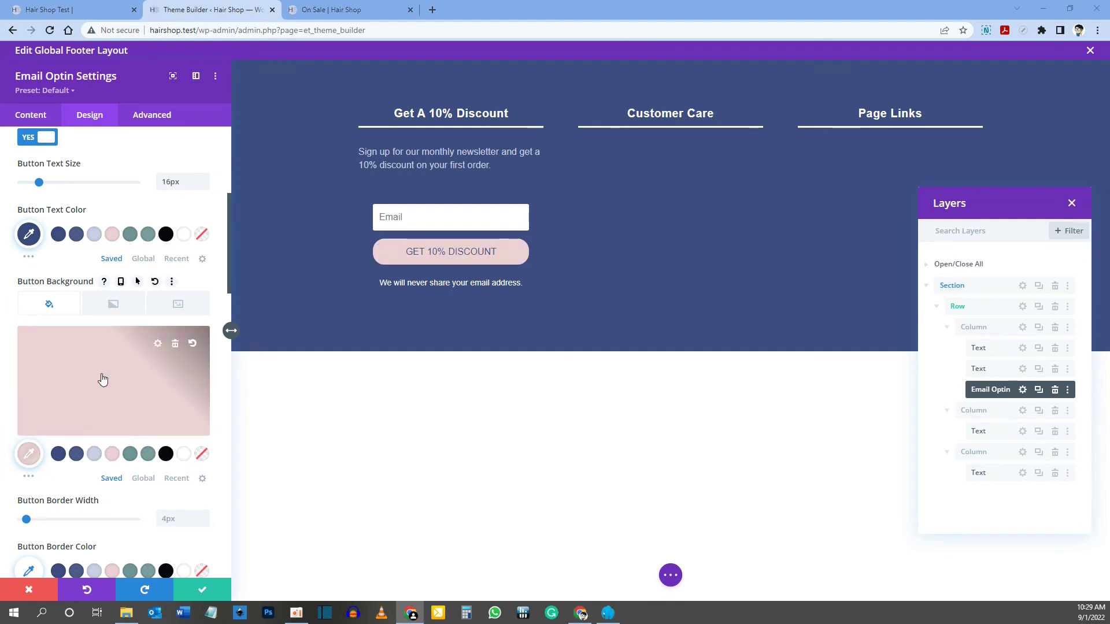
Enable a hover state for the button background and set its hover color to rgba(236,210,213,0.9)
left_click(137, 282)
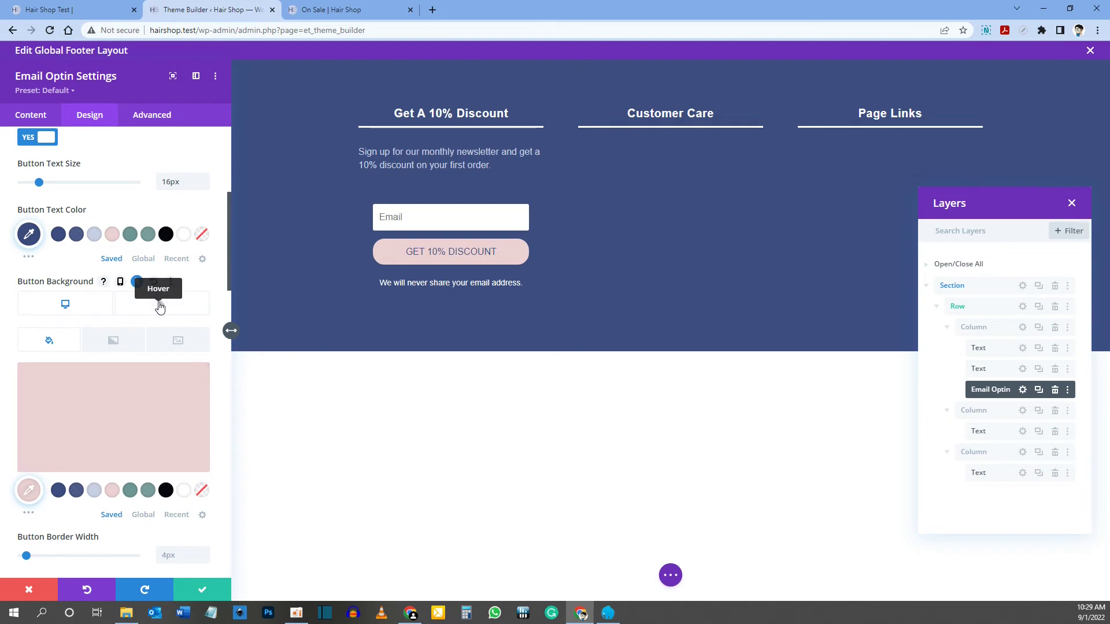
left_click(161, 306)
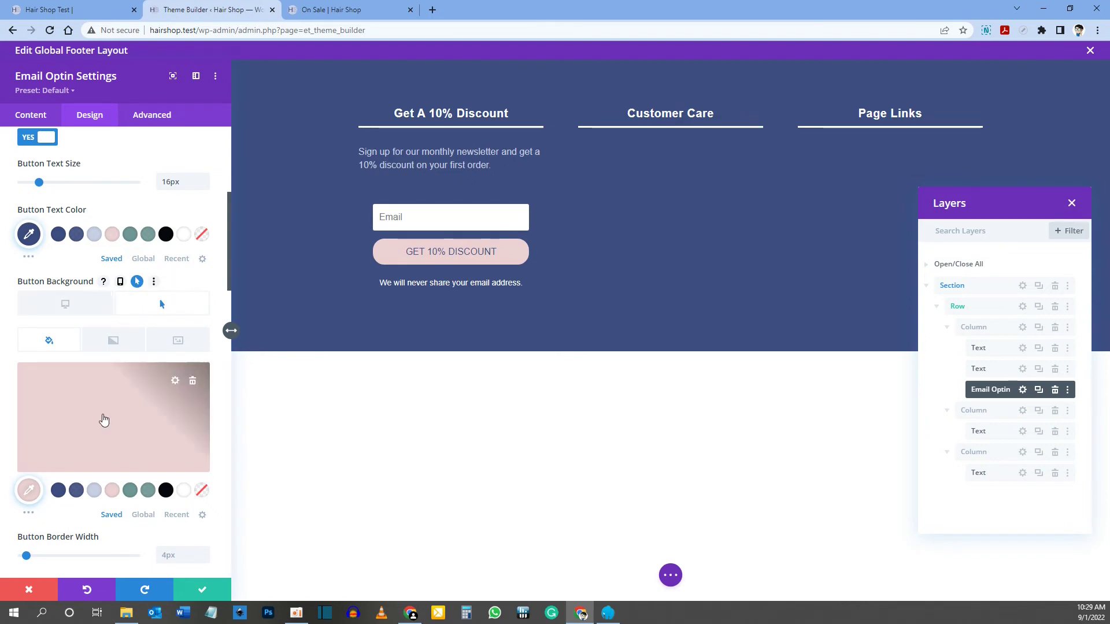
left_click(161, 396)
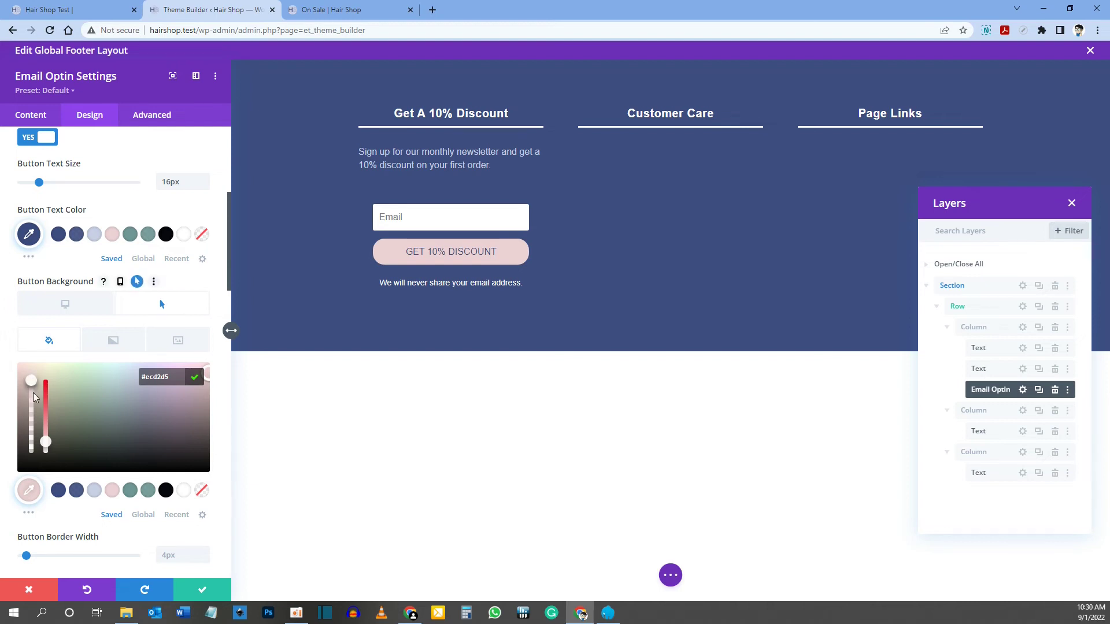
left_click_drag(33, 397, 32, 401)
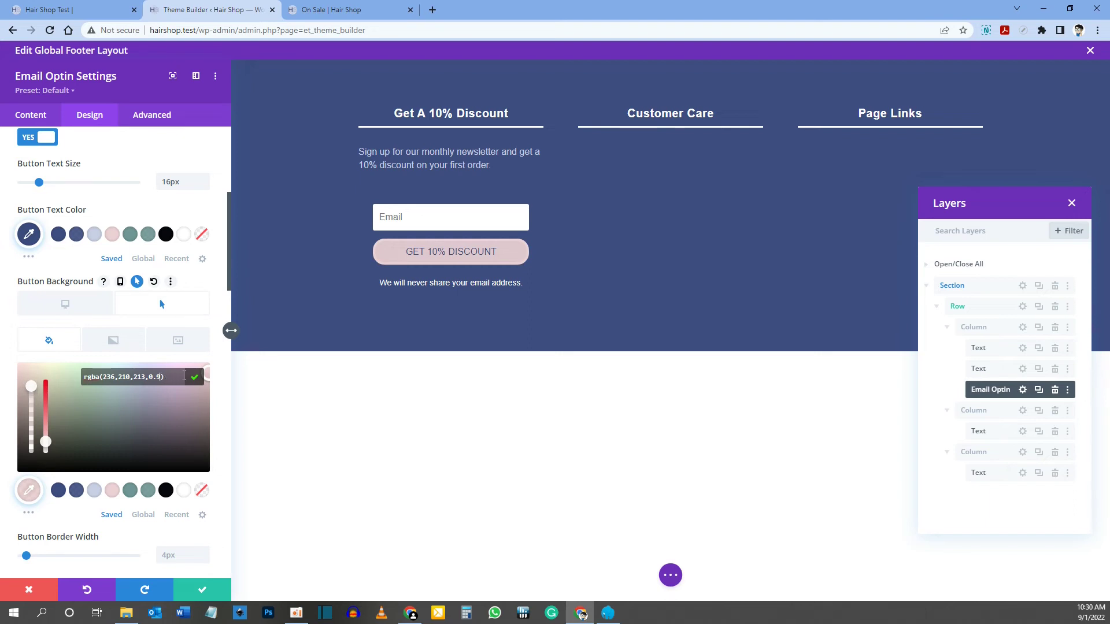
left_click(67, 303)
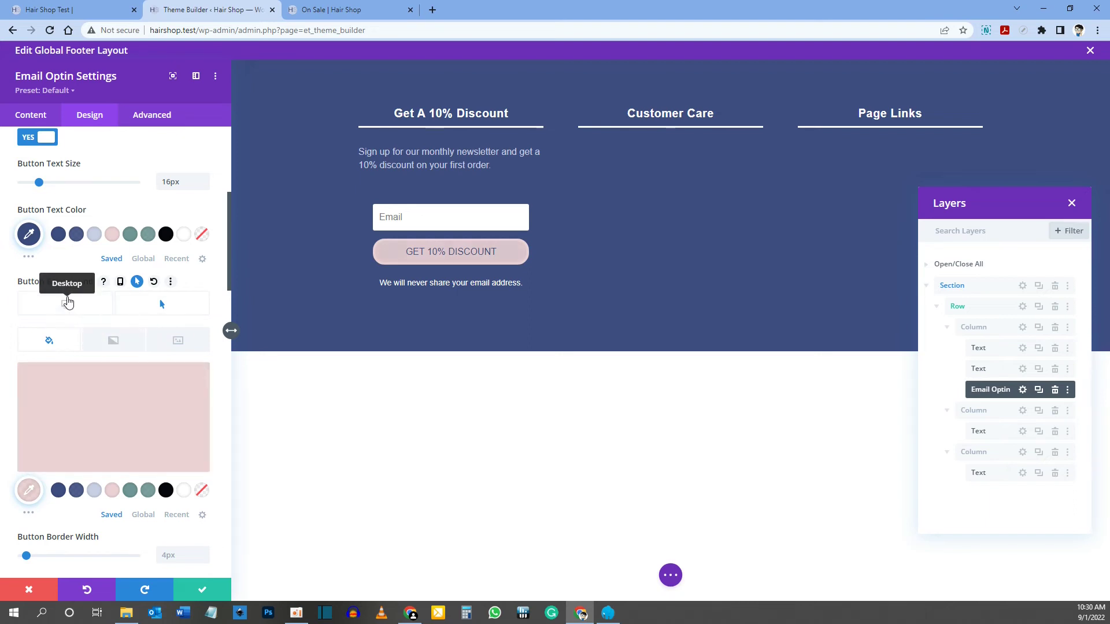
Set the button's border color to white #ffffff and its letter spacing to 1px
scroll(73, 306, "down", 2)
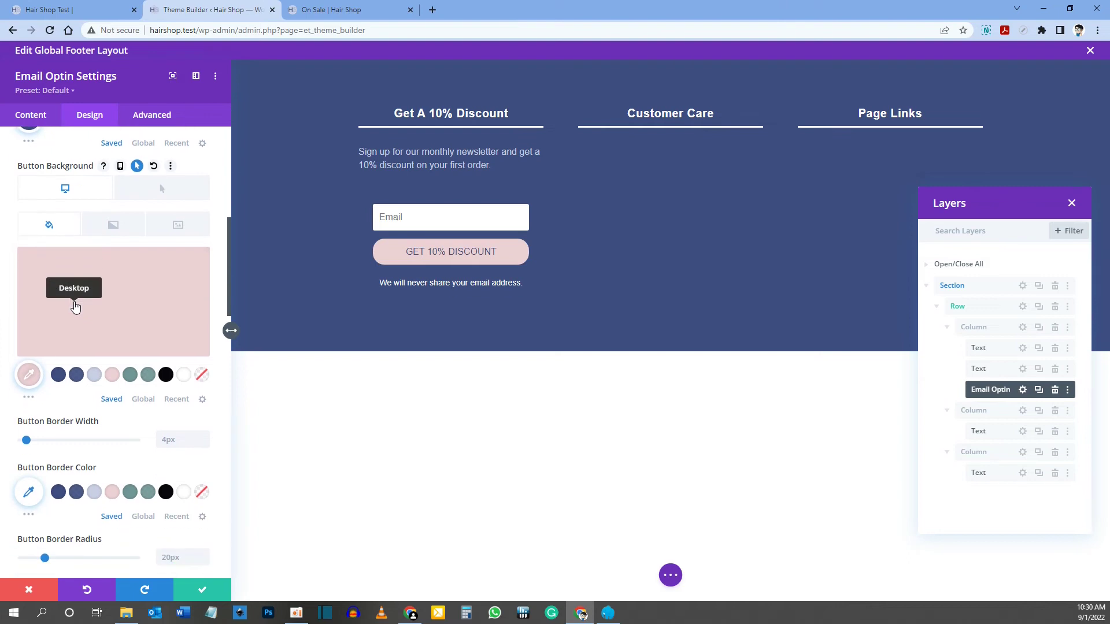
scroll(75, 307, "down", 1)
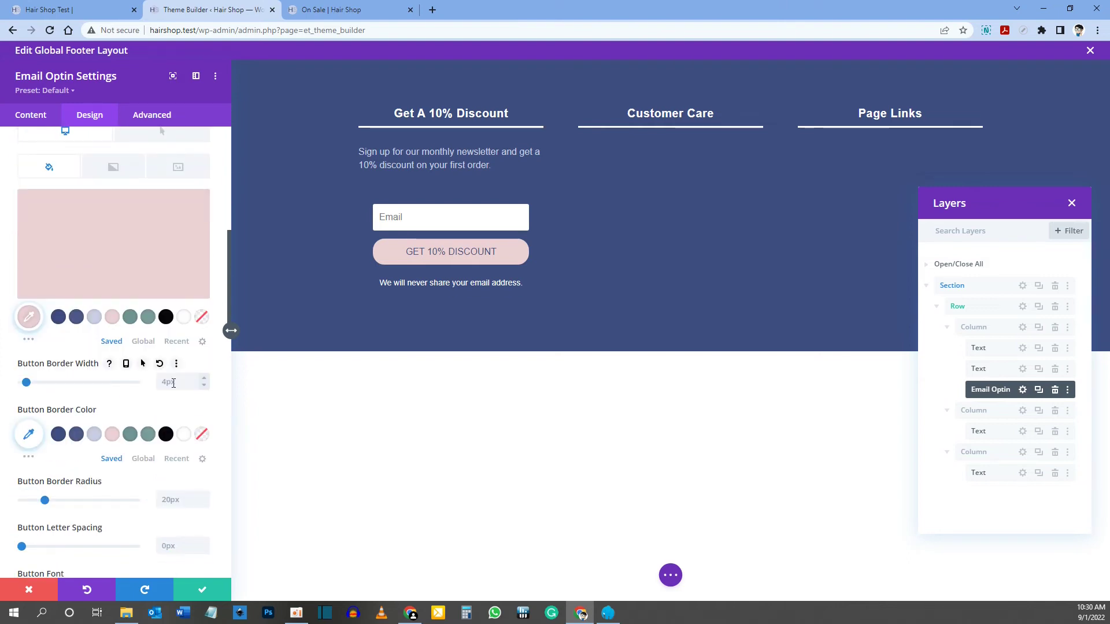
left_click(184, 435)
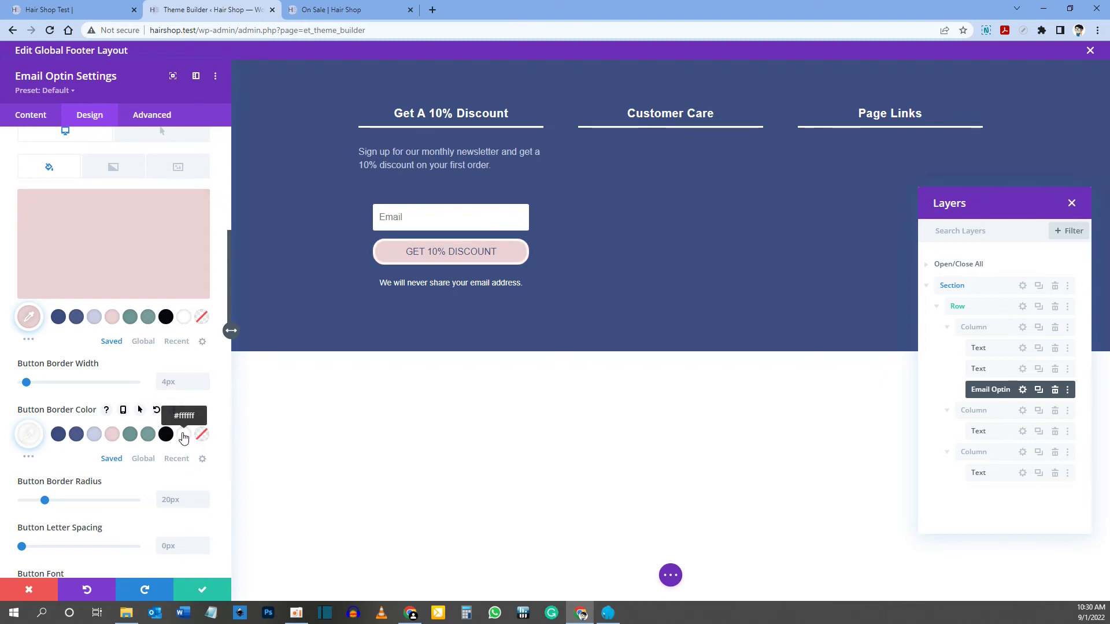
scroll(184, 437, "down", 2)
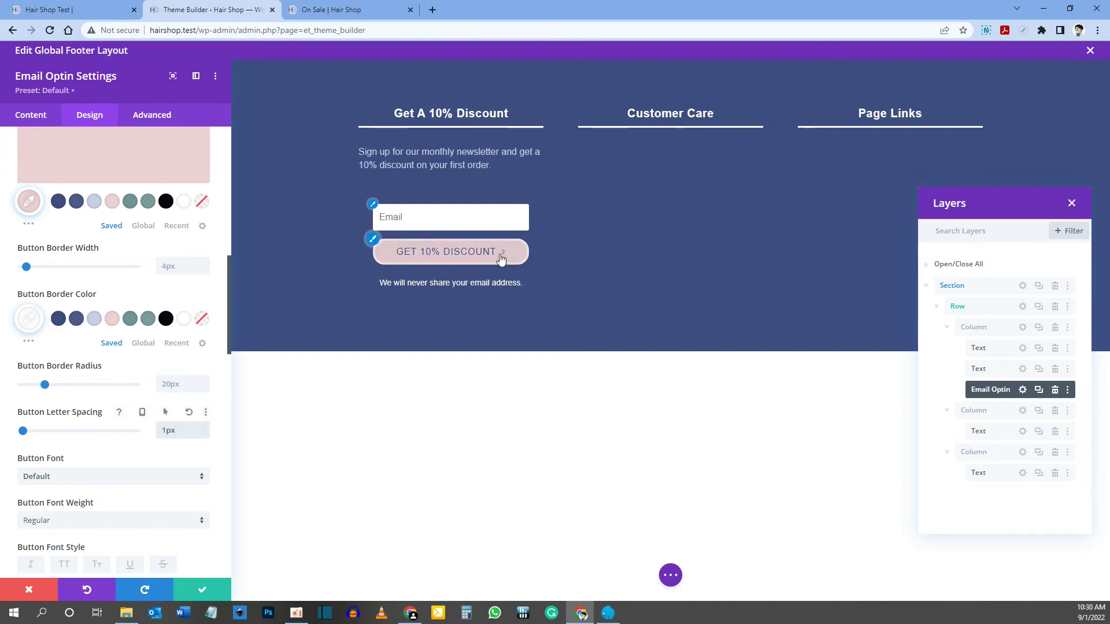
Set the button's font weight to Bold and turn off the button icon
scroll(126, 386, "down", 2)
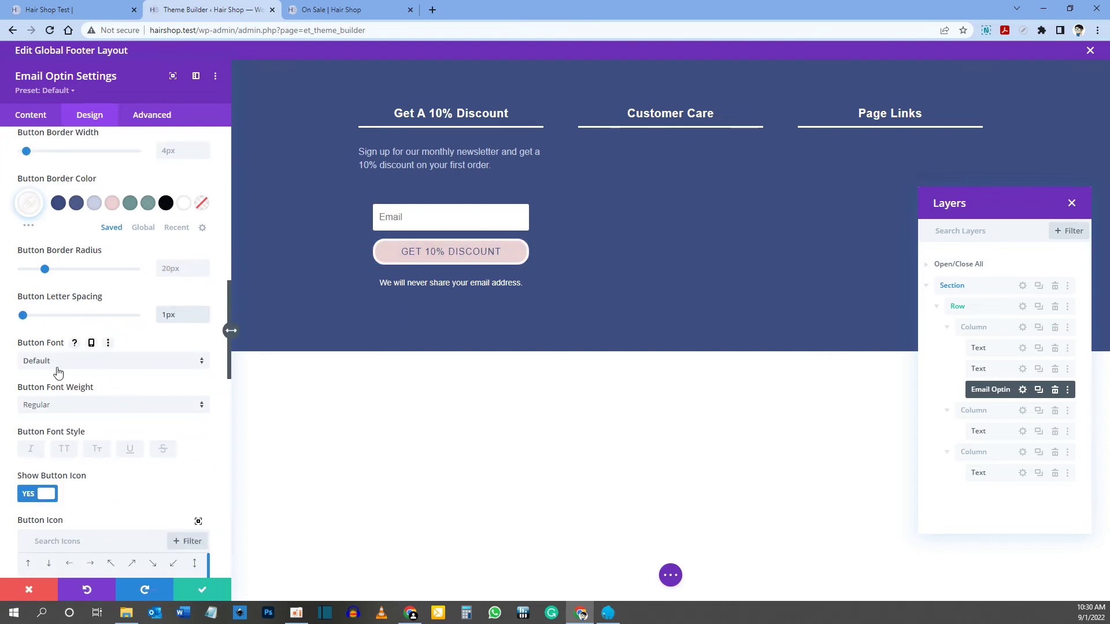
left_click(64, 406)
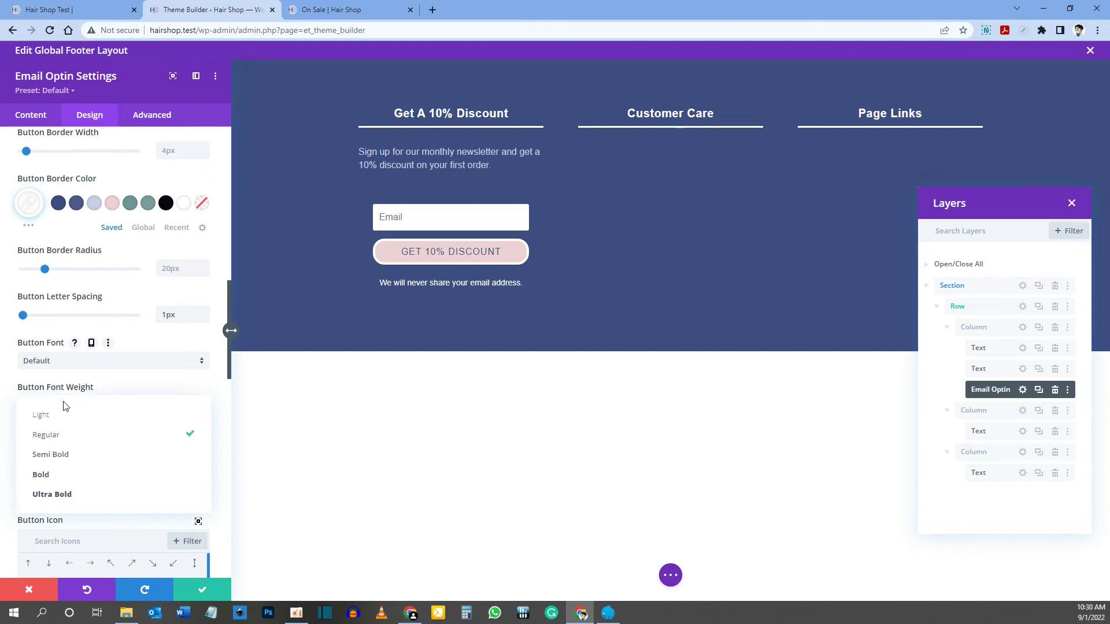
left_click(65, 474)
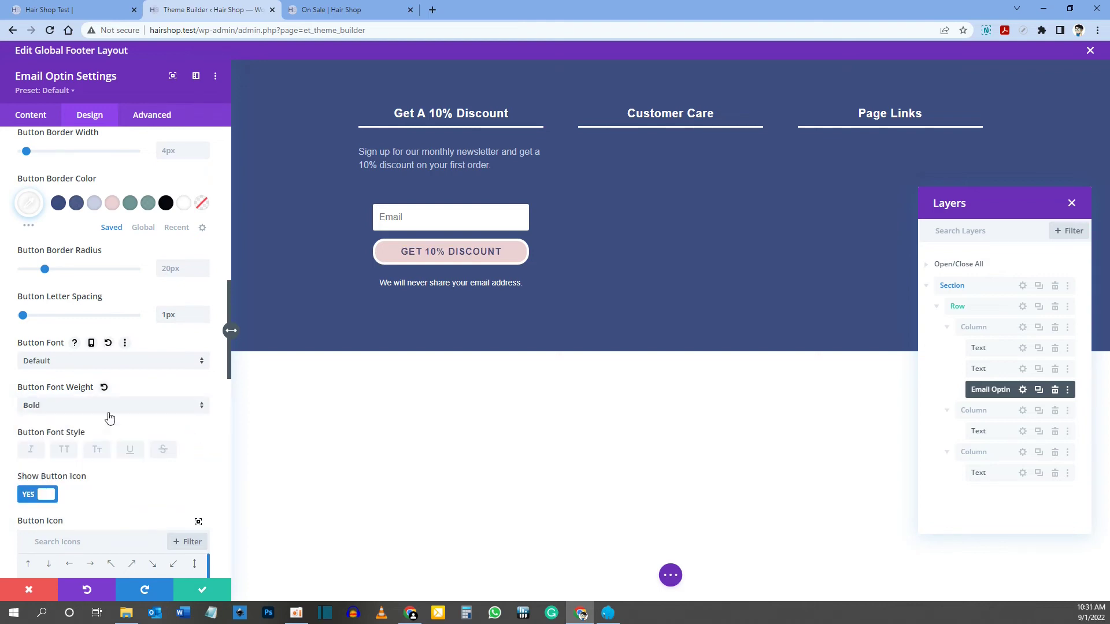
scroll(108, 416, "down", 1)
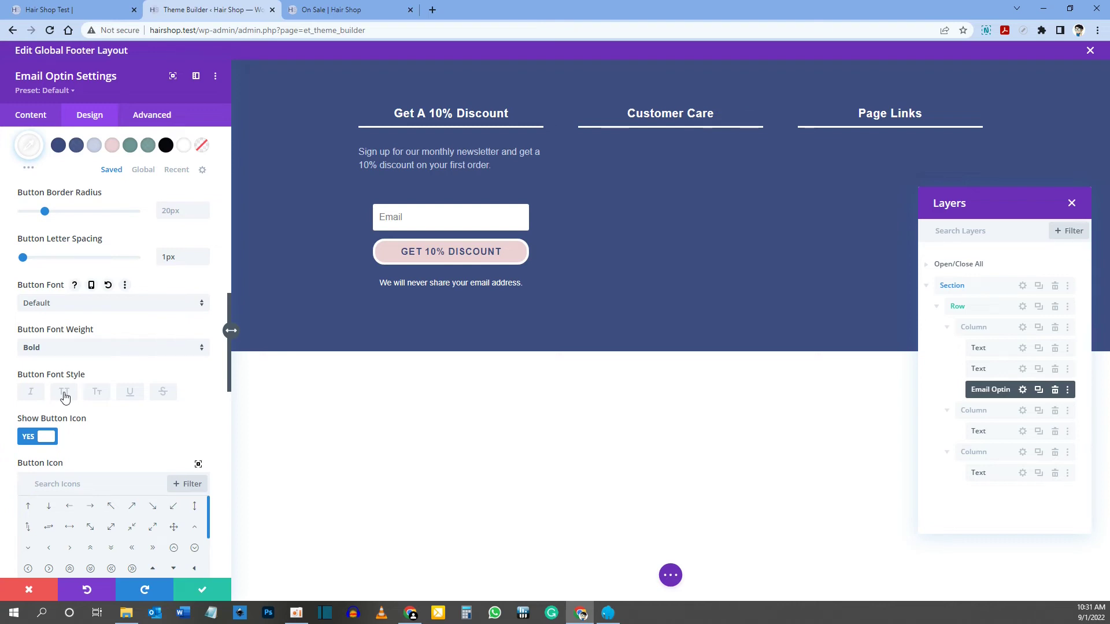
scroll(55, 388, "down", 1)
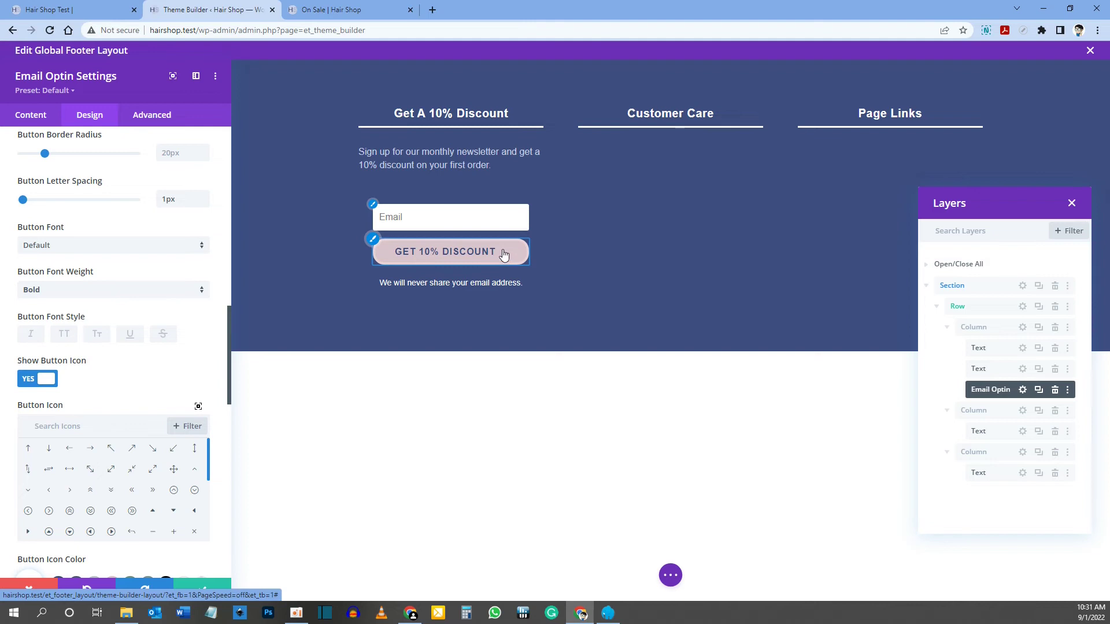
left_click(48, 380)
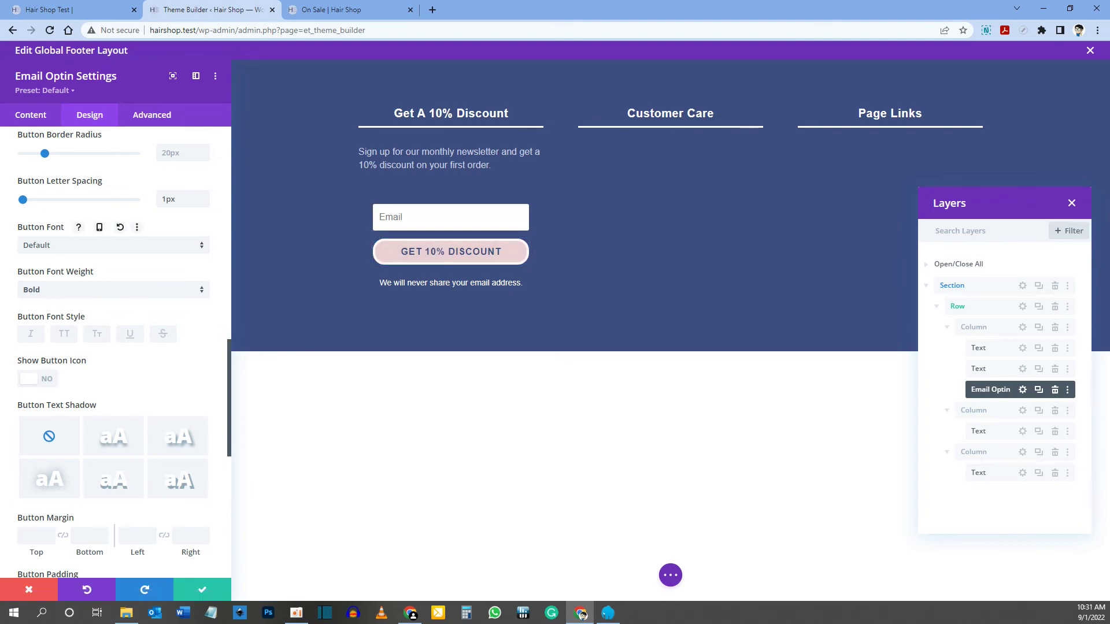
Set linked top and bottom button padding of 12px and save the email opt-in settings
scroll(118, 334, "down", 4)
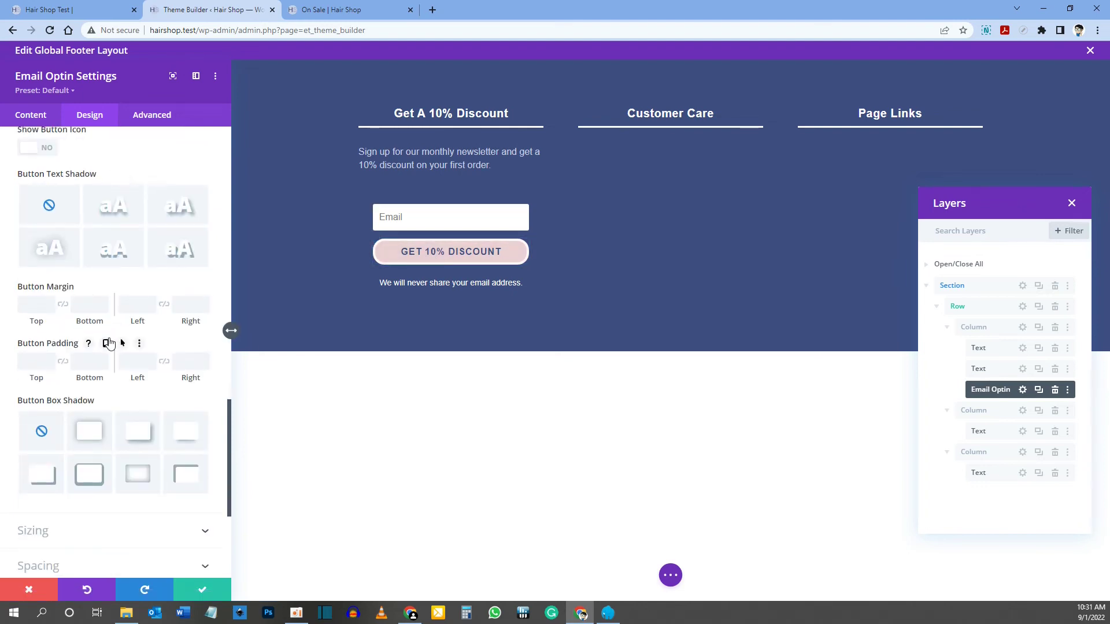
left_click(62, 363)
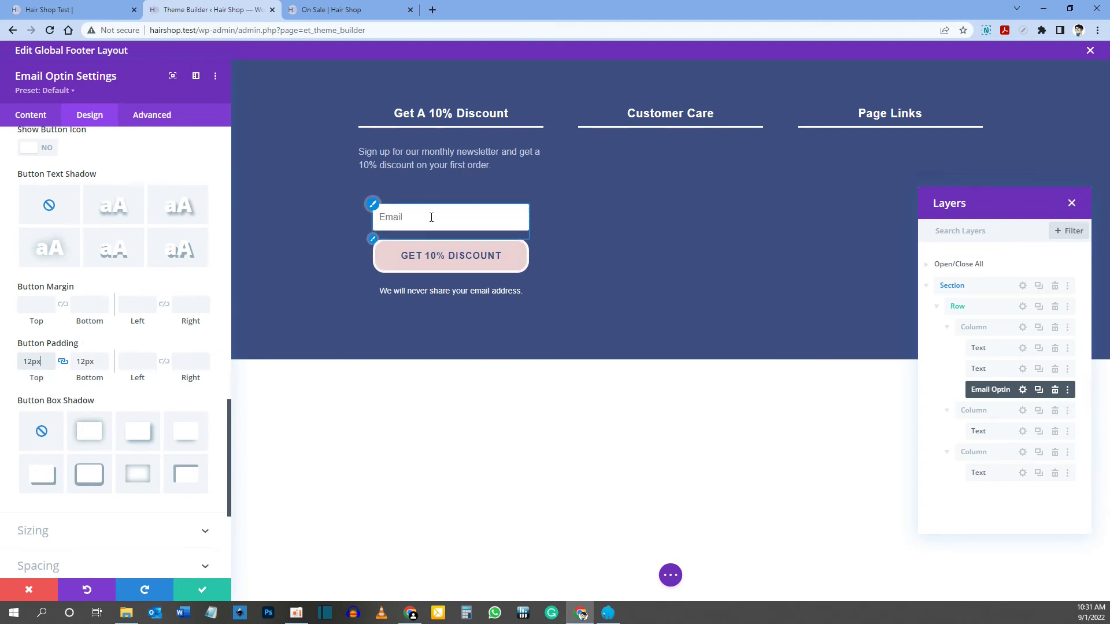
left_click(202, 591)
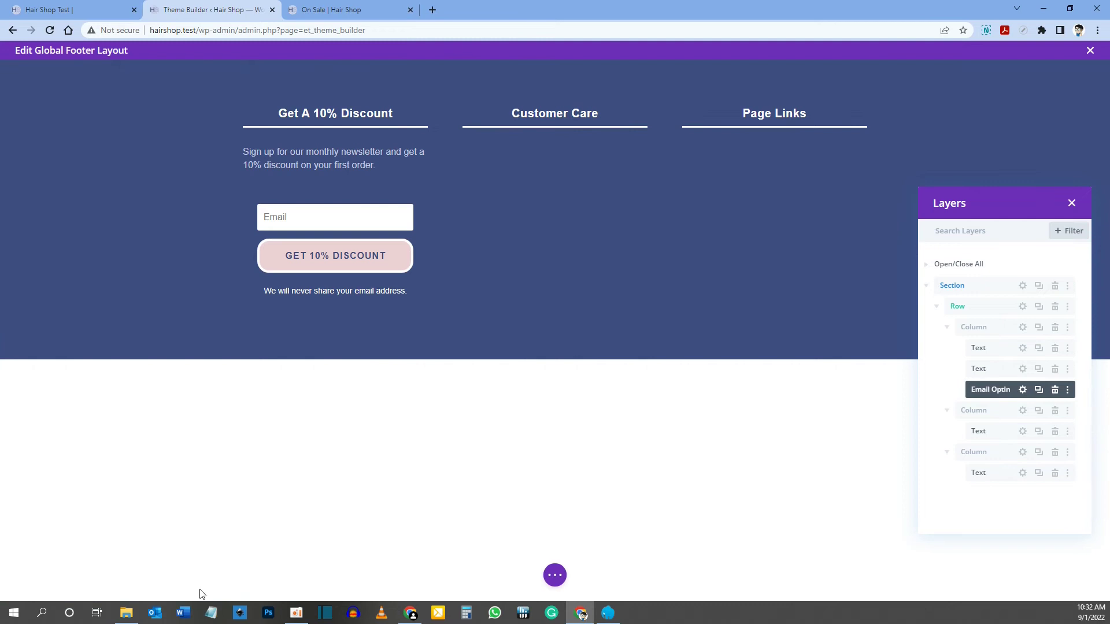
Compare the footer layout with the finished footer on the Hair Shop Test reference site
left_click(69, 10)
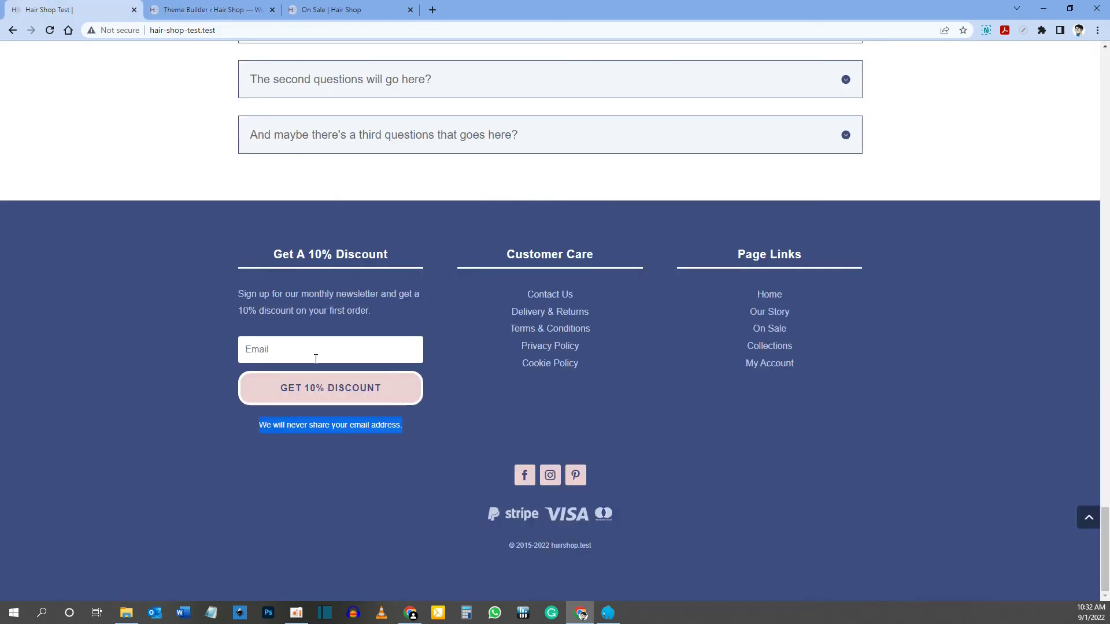
left_click(205, 9)
left_click(87, 10)
left_click(214, 9)
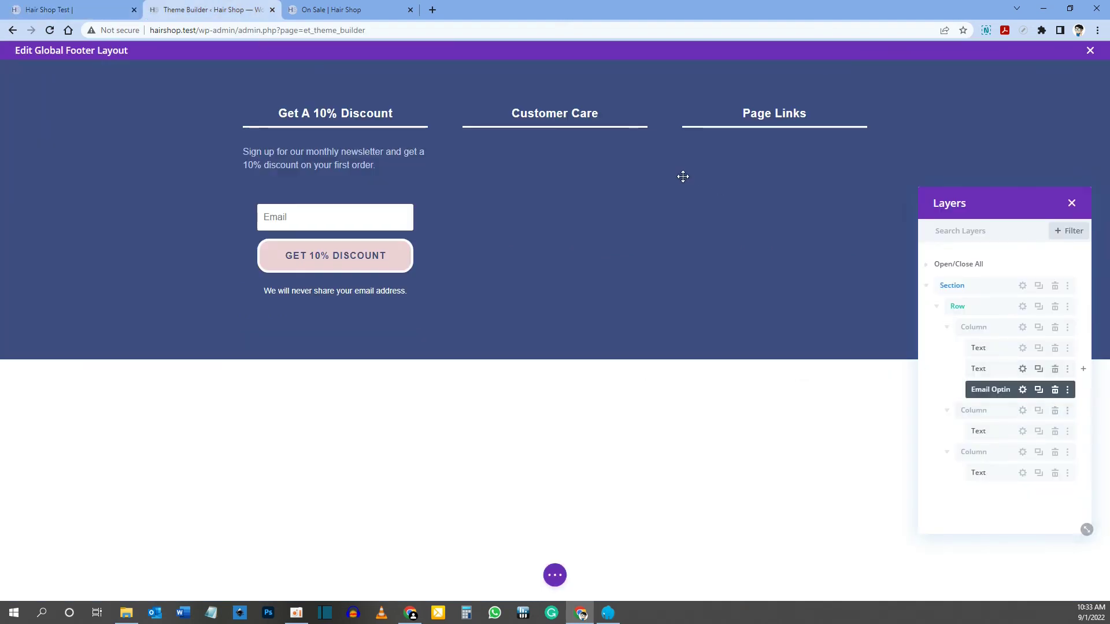
Insert a Text module below the Customer Care heading and delete its placeholder body text
mouse_move(563, 126)
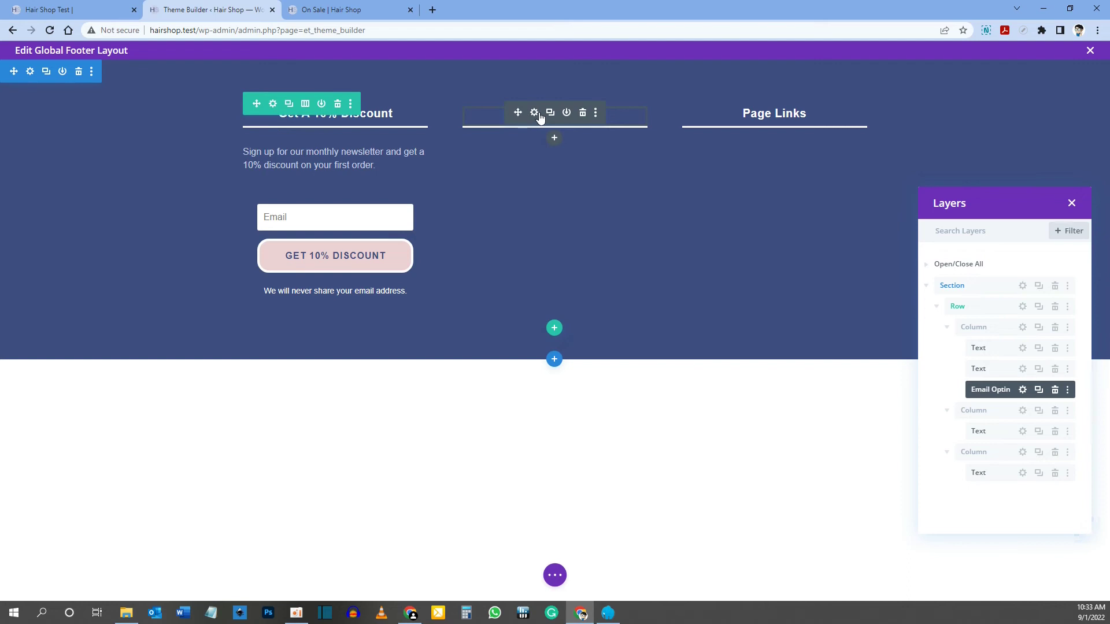
left_click(554, 138)
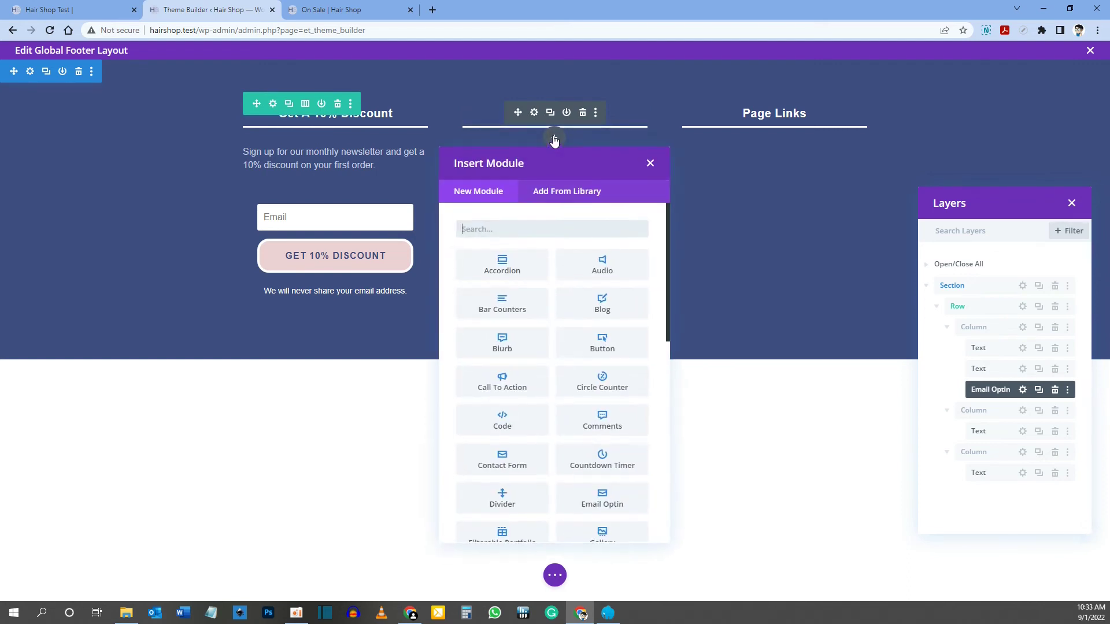
type("text")
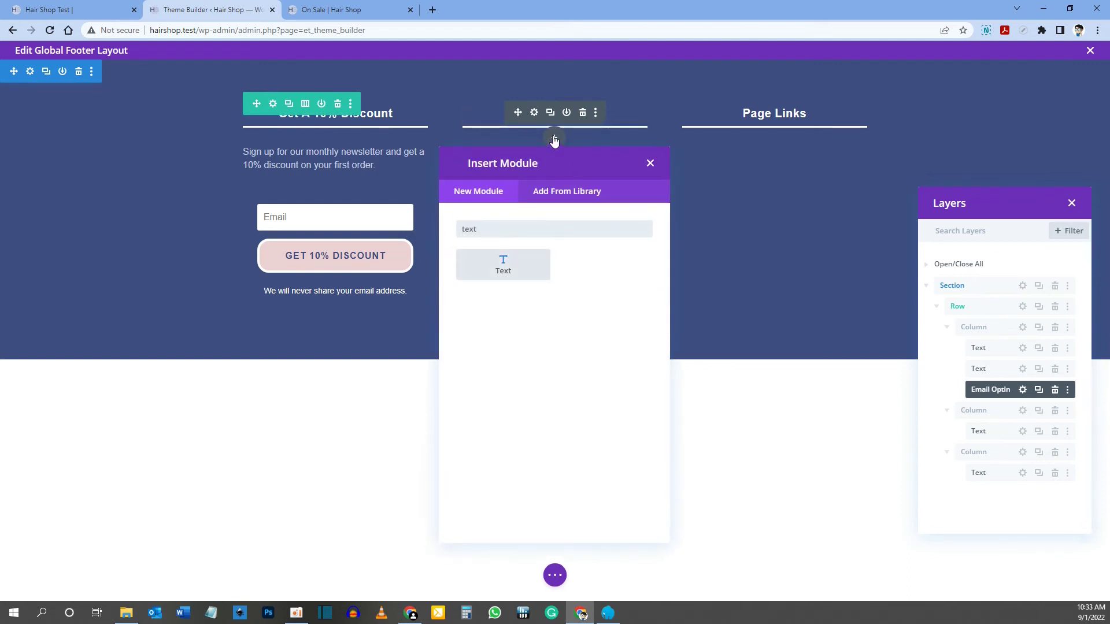
left_click(503, 267)
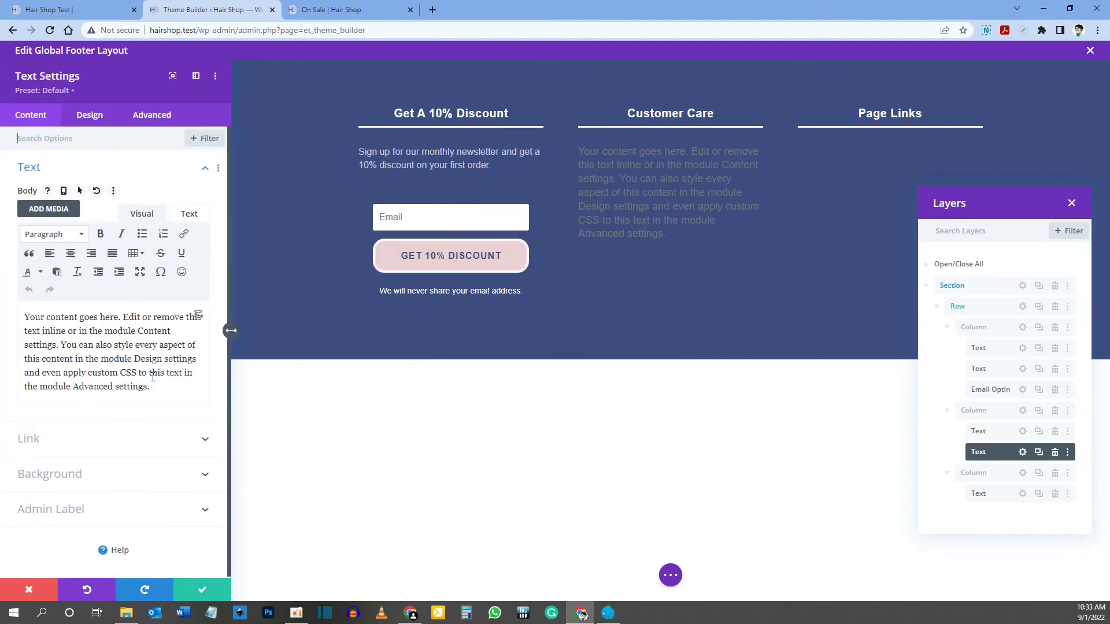
left_click_drag(151, 388, 23, 321)
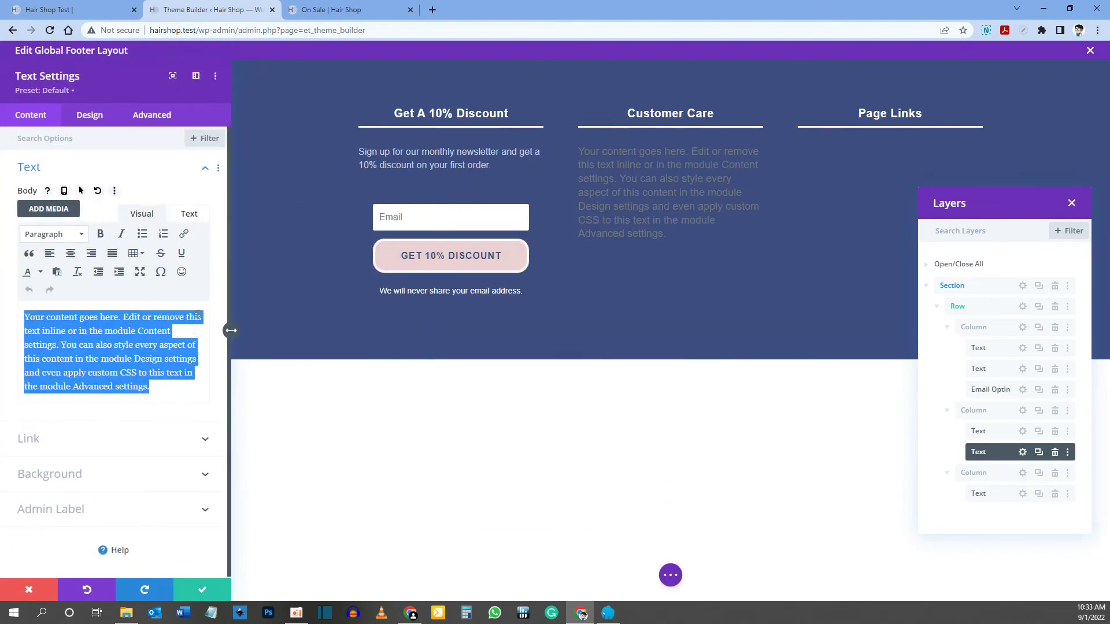
key("BackSpace")
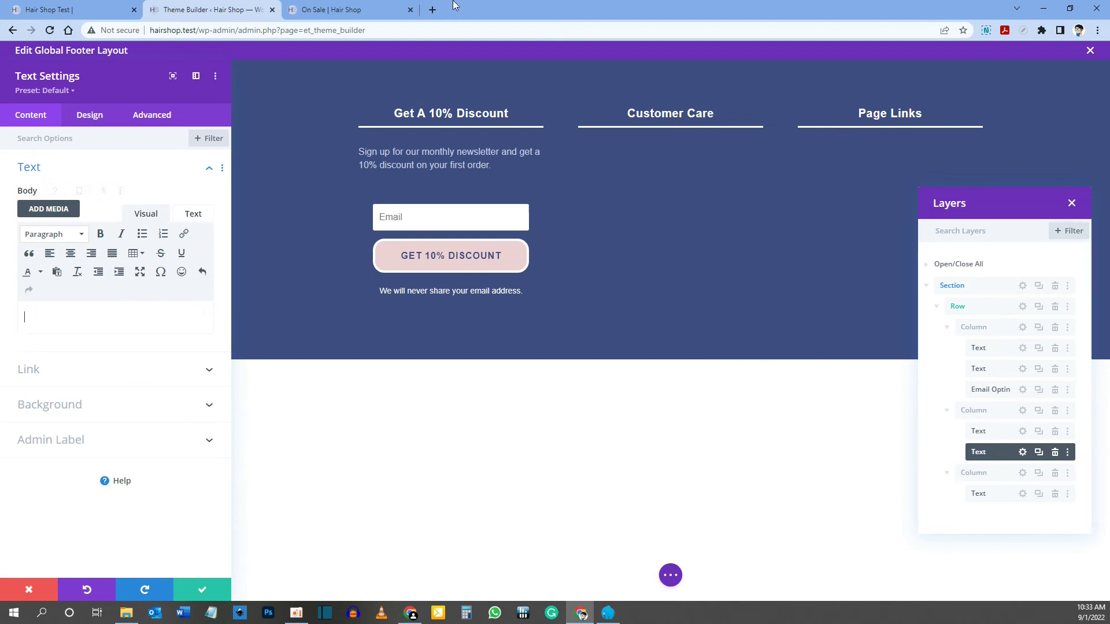
Open the WordPress dashboard's Pages list in a separate browser tab and return to the Theme Builder footer layout
left_click(333, 11)
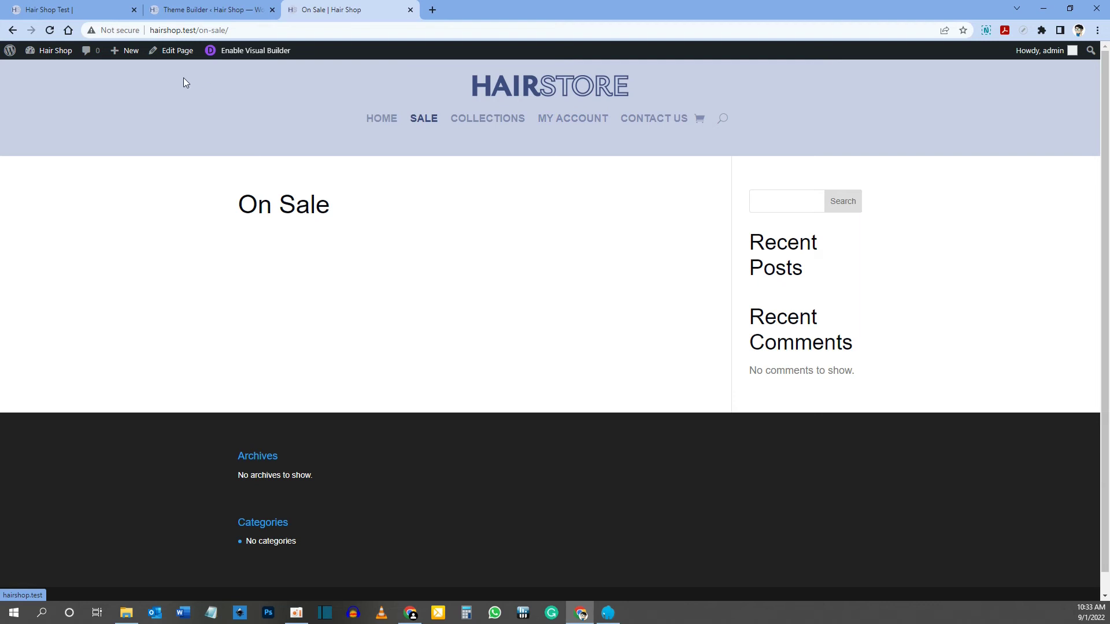
mouse_move(52, 55)
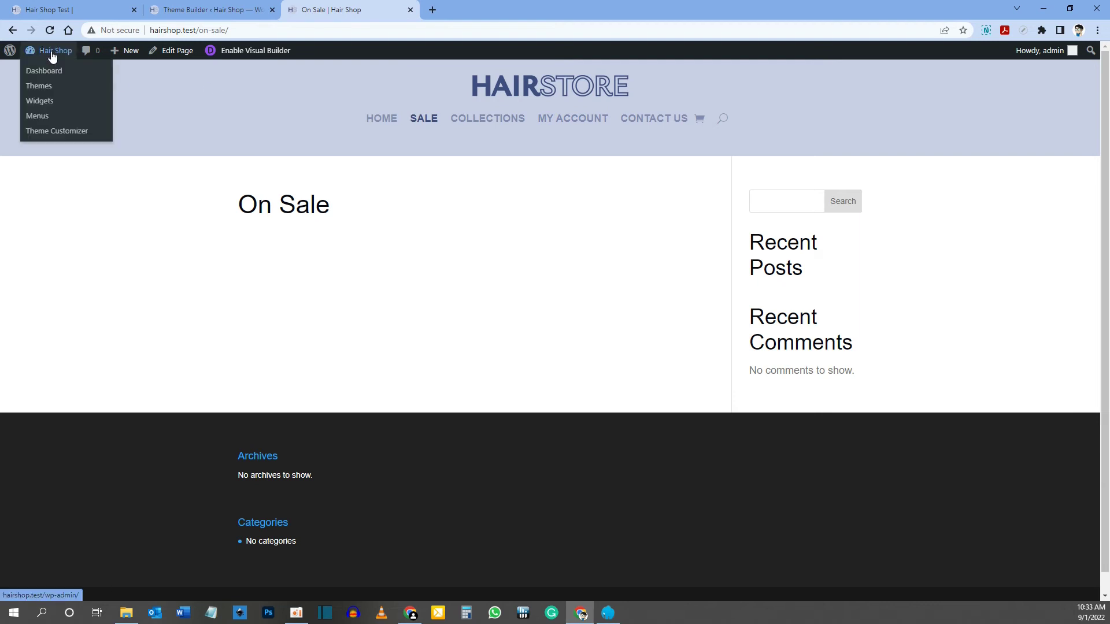
middle_click(55, 69)
left_click_drag(477, 9, 357, 8)
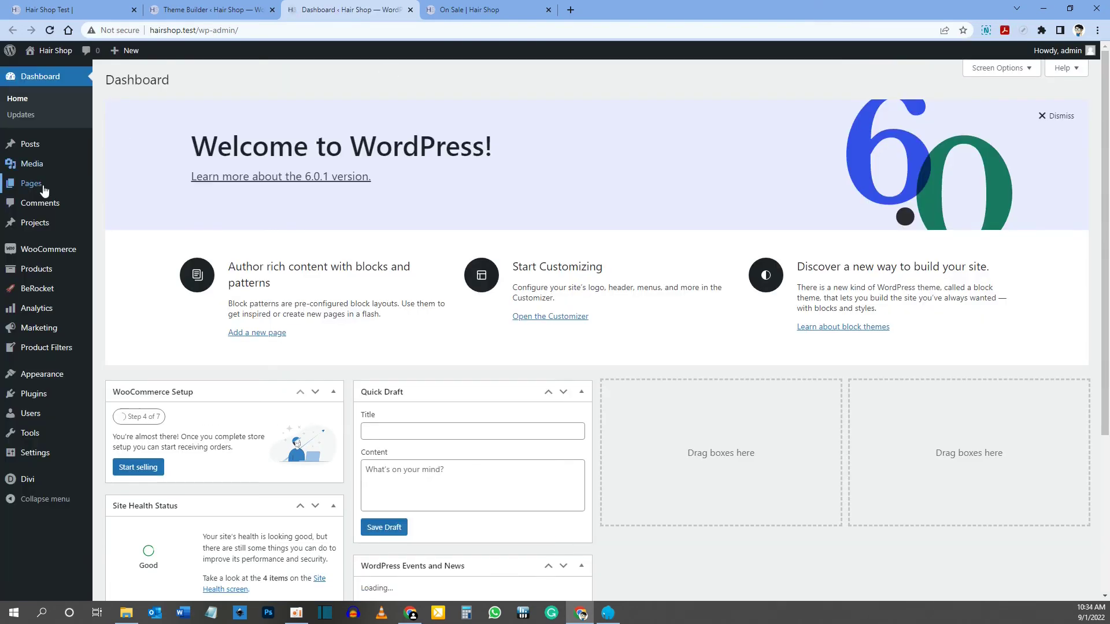
mouse_move(45, 190)
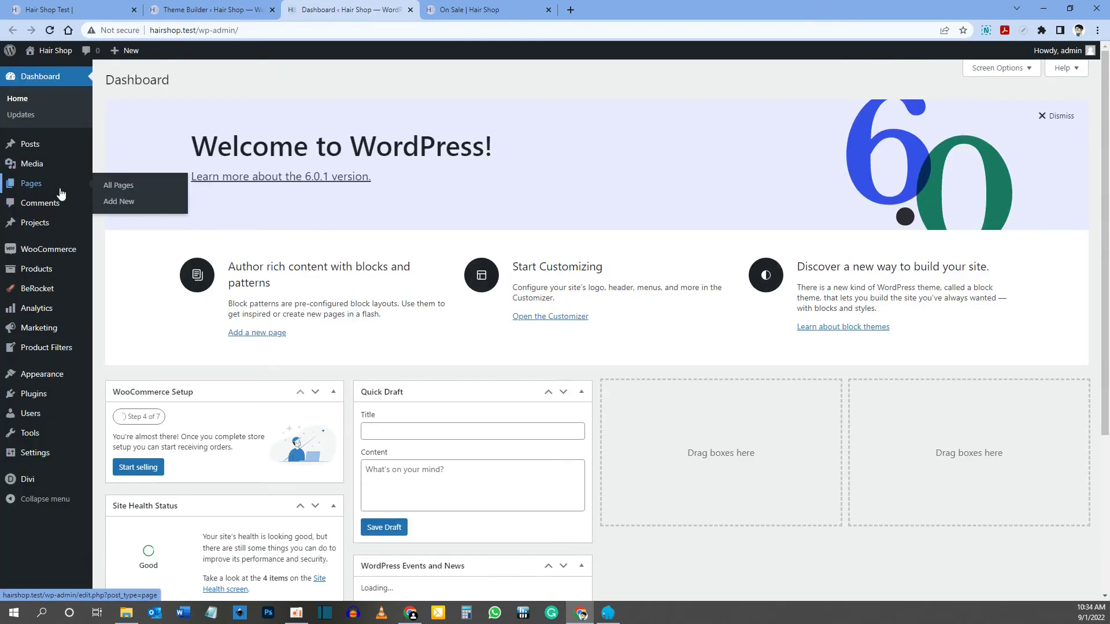
left_click(50, 189)
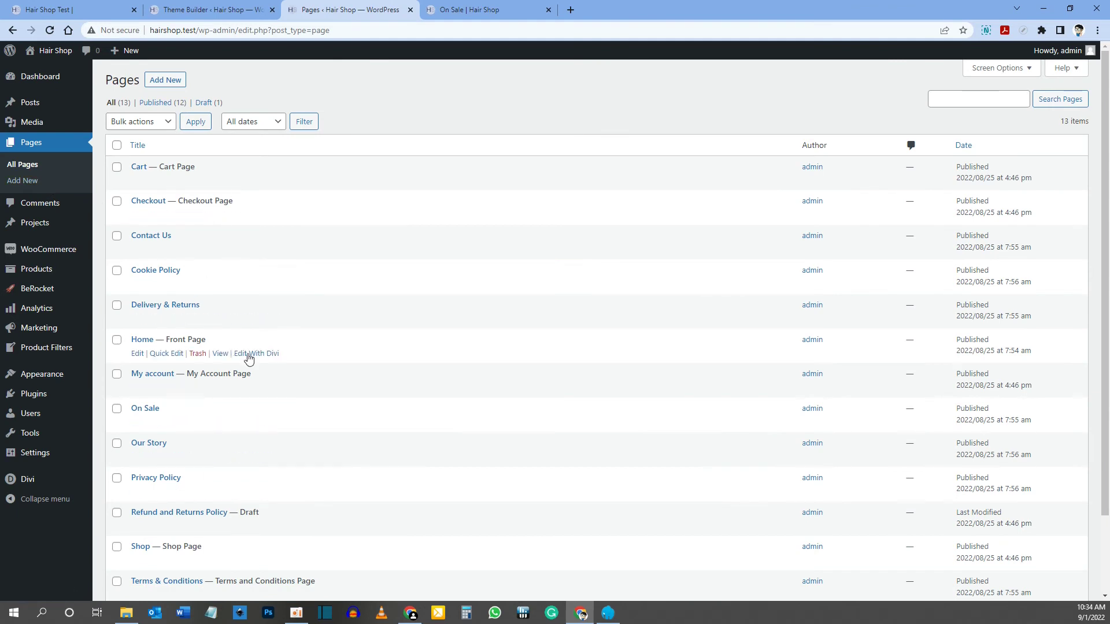
left_click(231, 10)
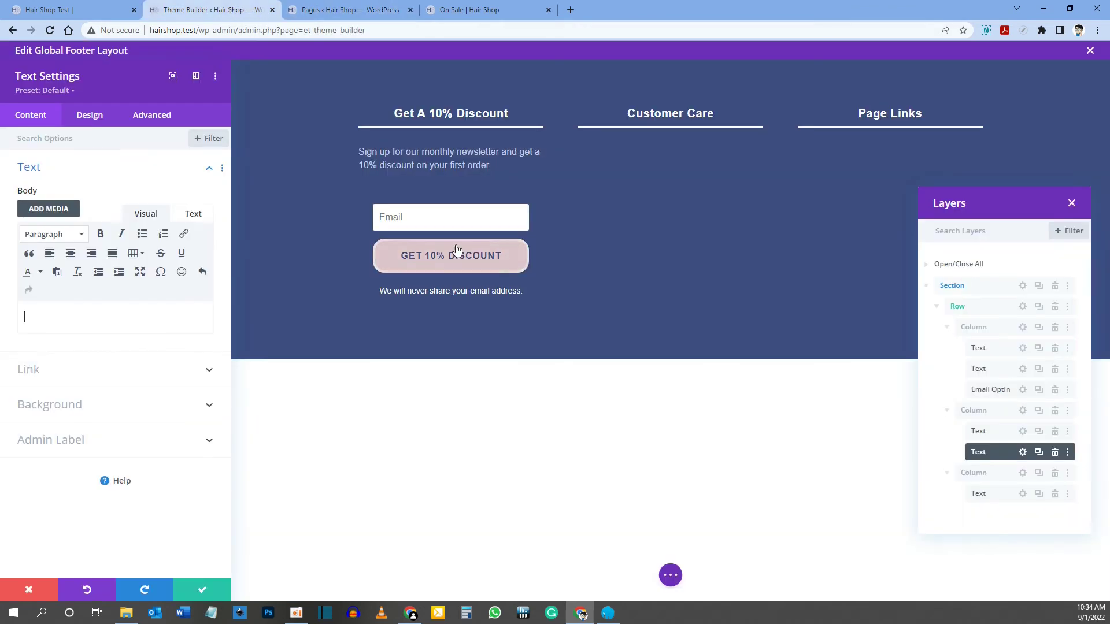
Enter Contact Us, Delivery & Returns, Terms & Conditions, Privacy Policy and Cookie Policy on separate lines in the text body
left_click(90, 310)
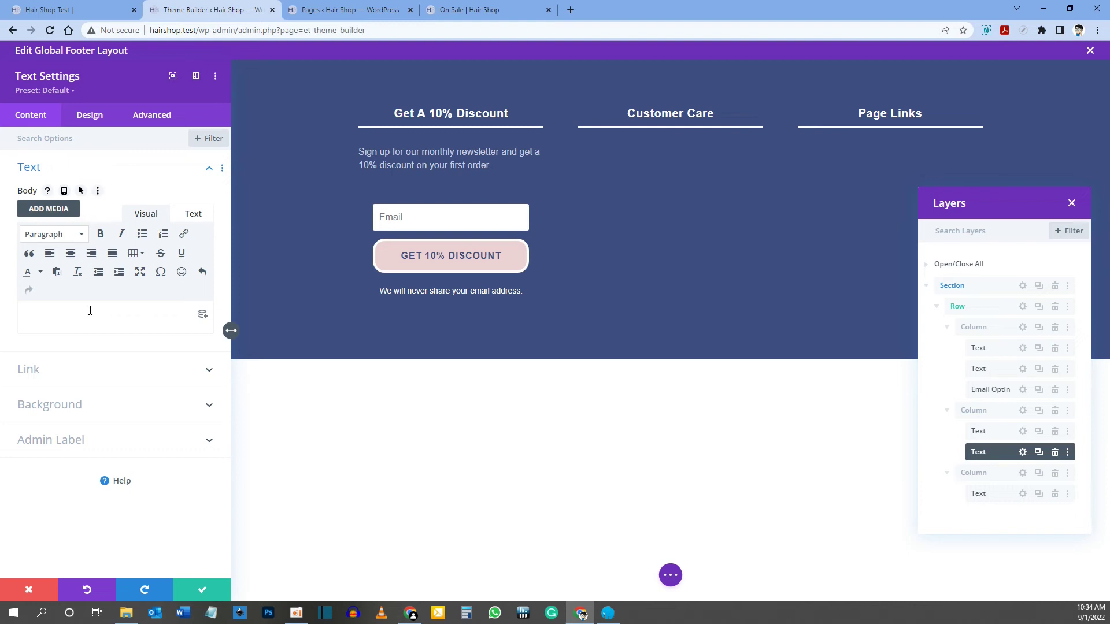
type("Contact Us")
key("Return")
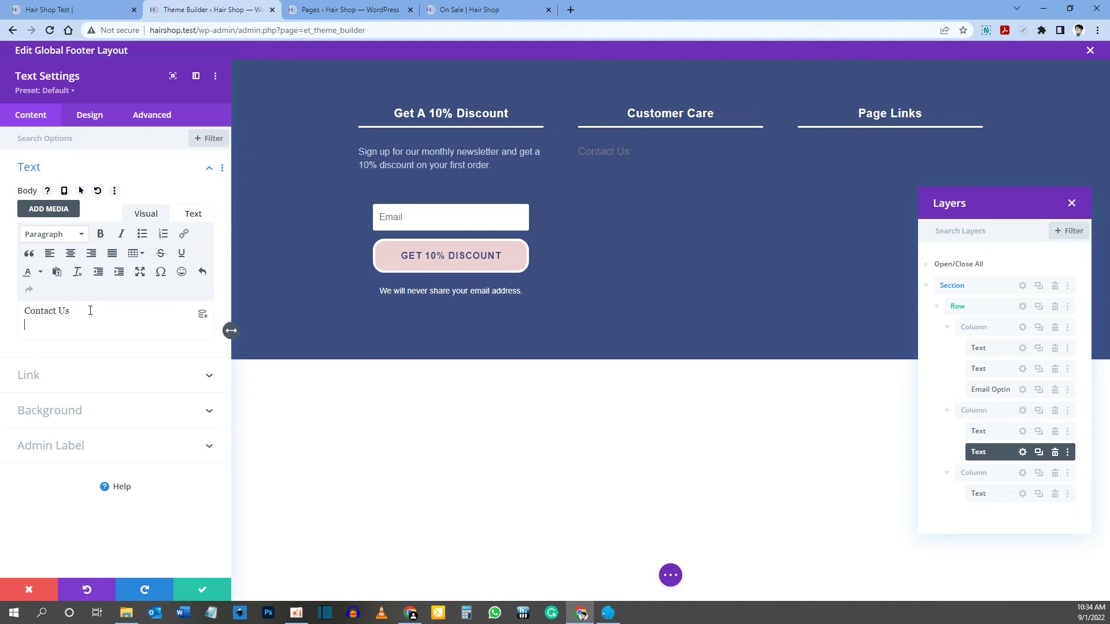
key("BackSpace")
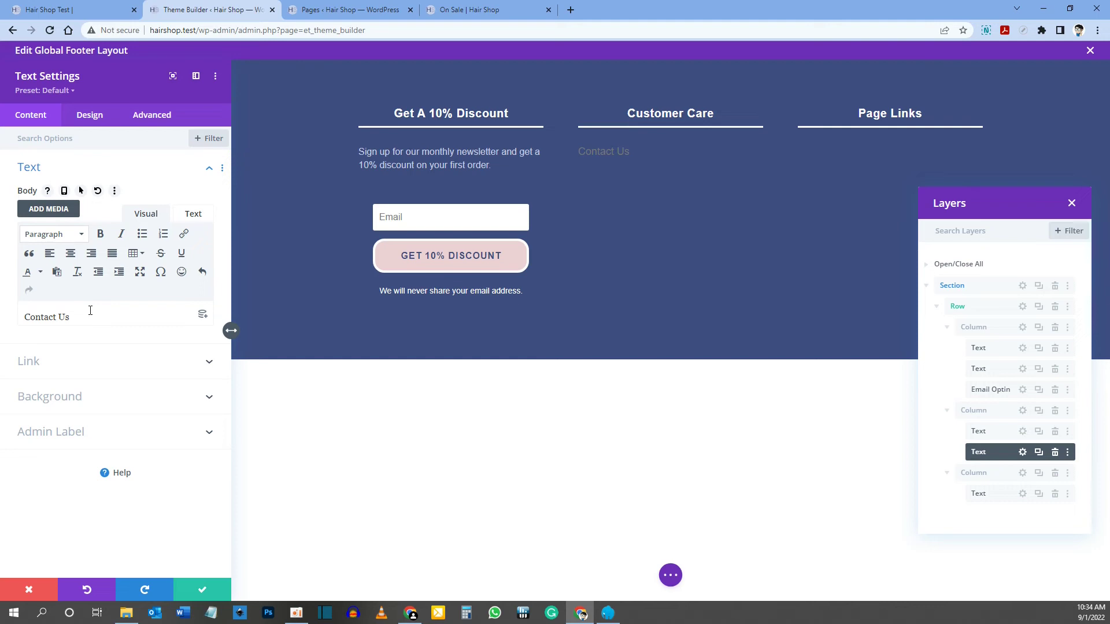
key("Return")
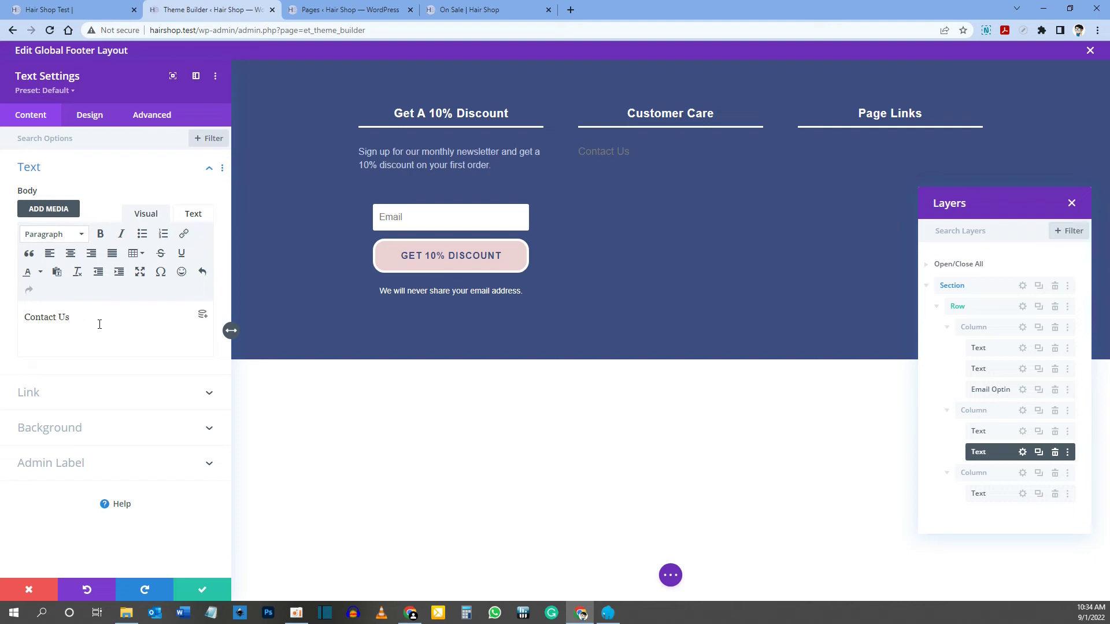
key("Return")
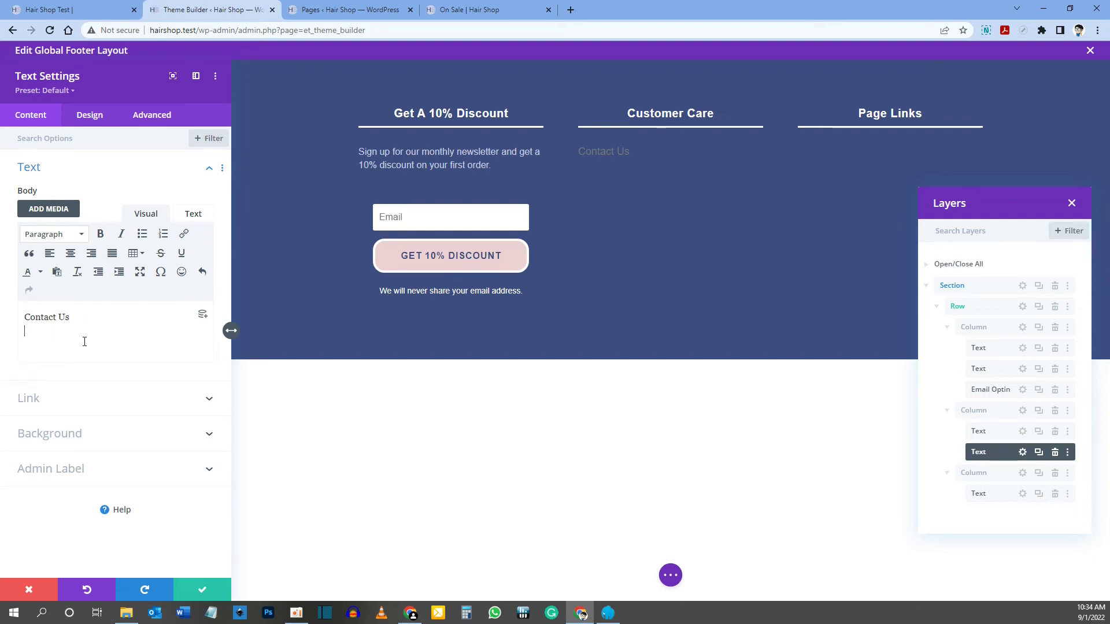
type("Delivery & R")
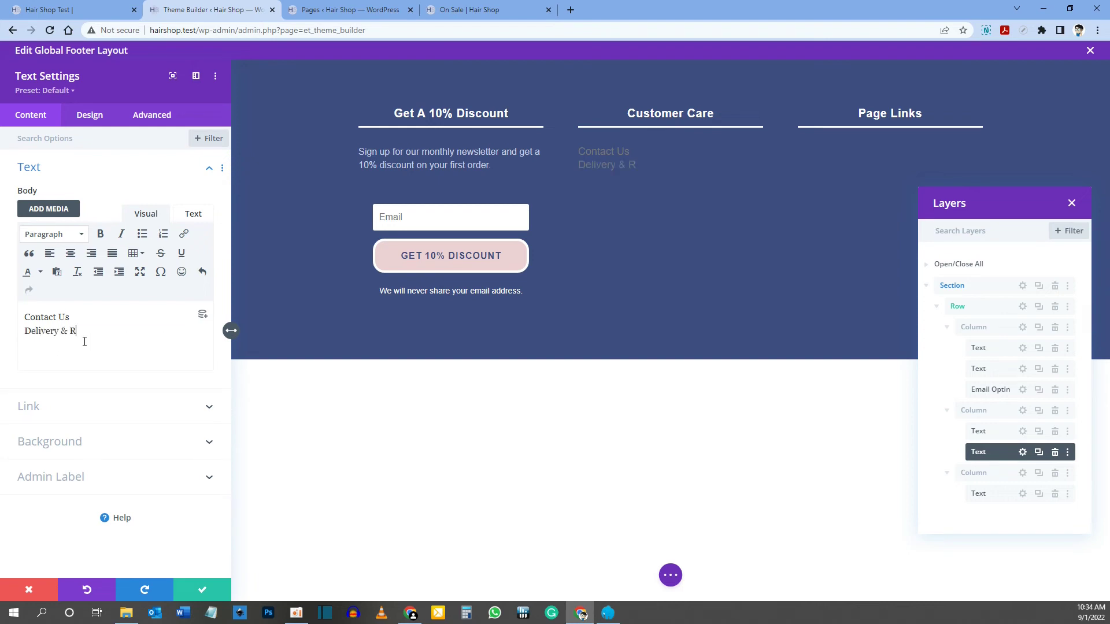
type("eturns")
key("Return")
type("Terms & Conditions")
key("Return")
type("Privacy Policy")
key("Return")
type("Cookie Policy")
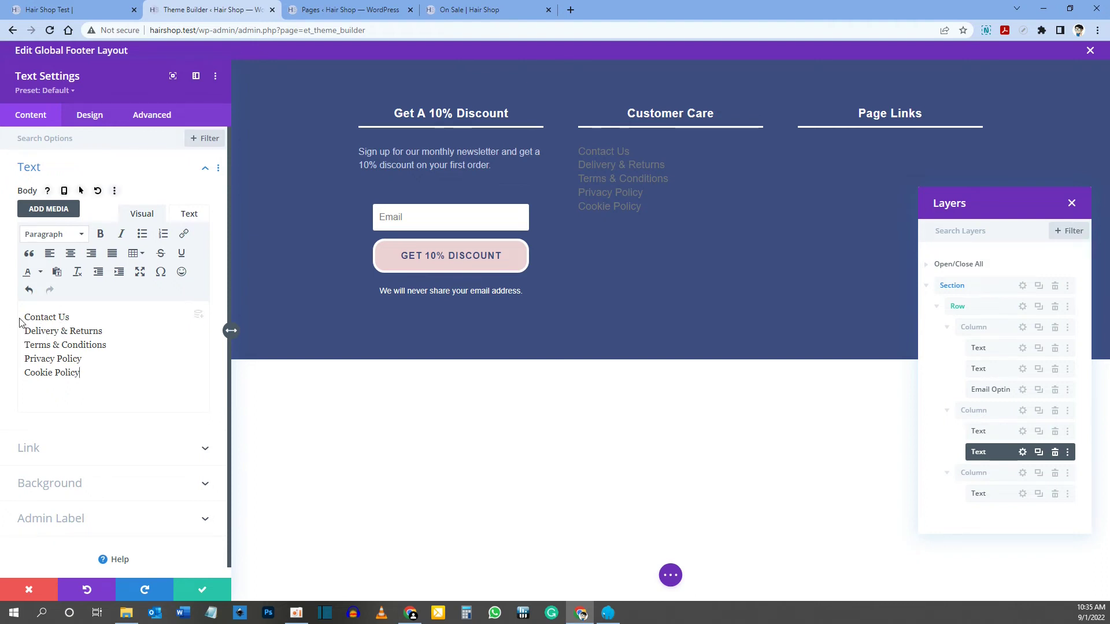
Copy the Contact Us page's link address from the WordPress Pages list and return to the footer layout
left_click(345, 9)
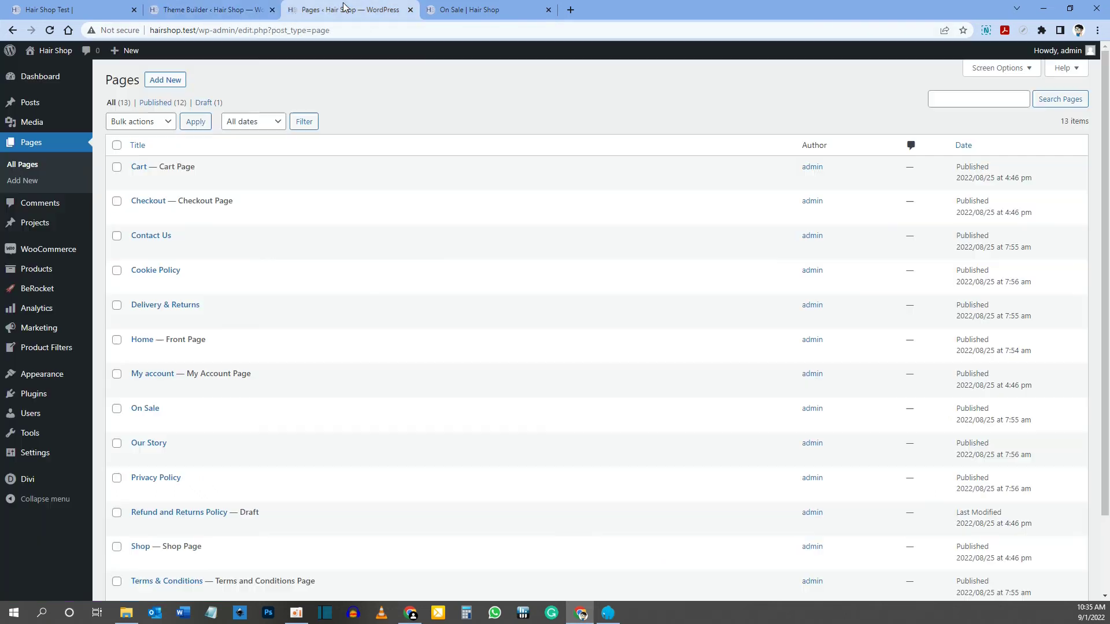
mouse_move(229, 172)
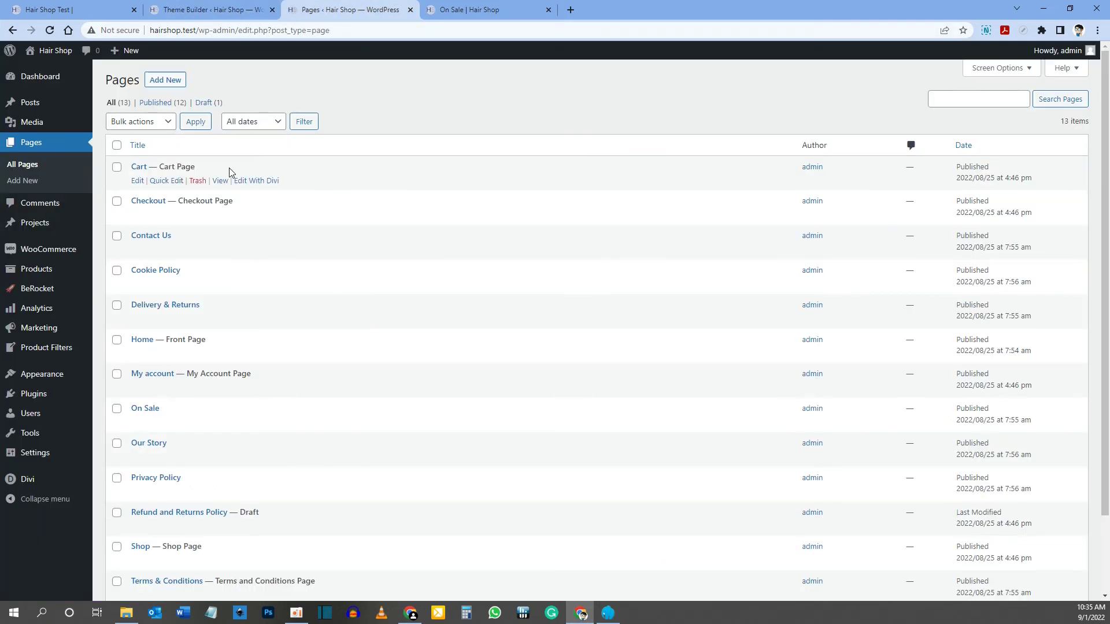
mouse_move(153, 238)
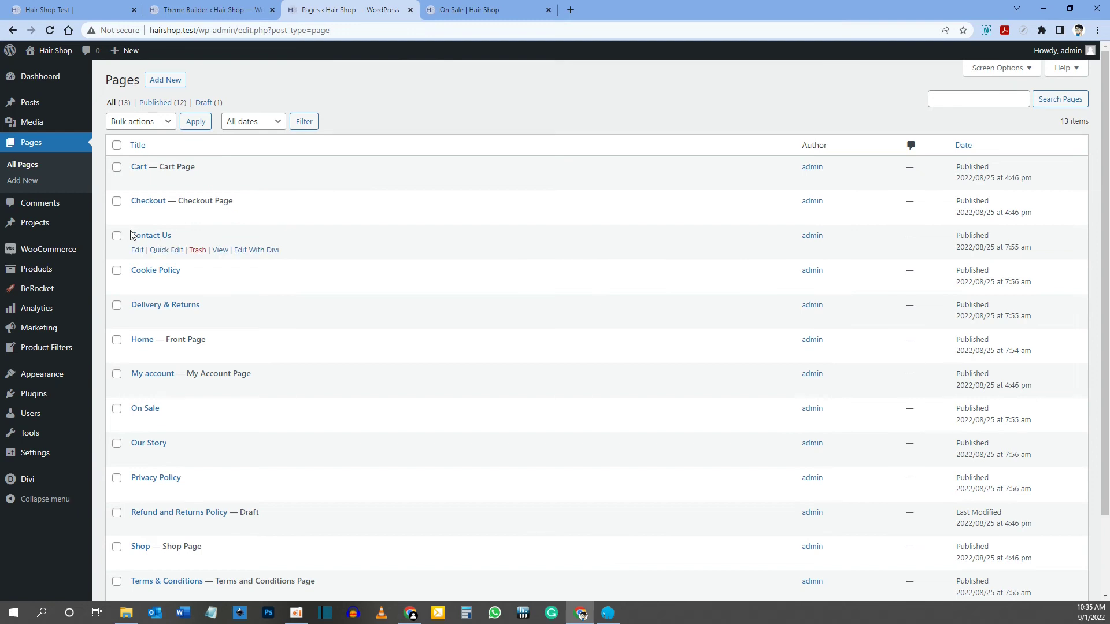
right_click(220, 255)
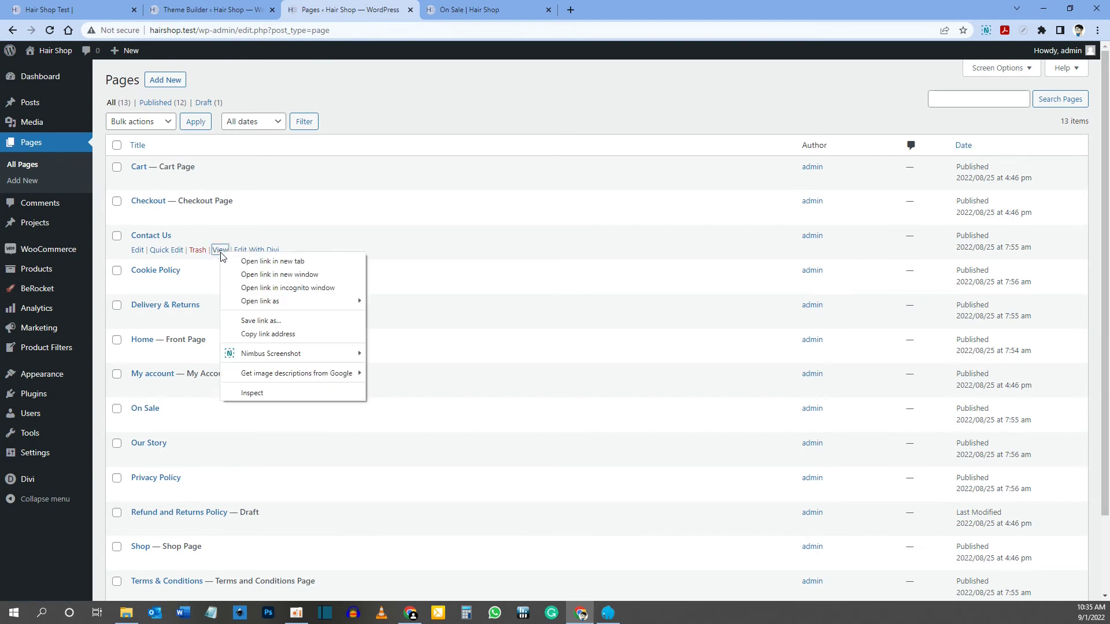
left_click(264, 335)
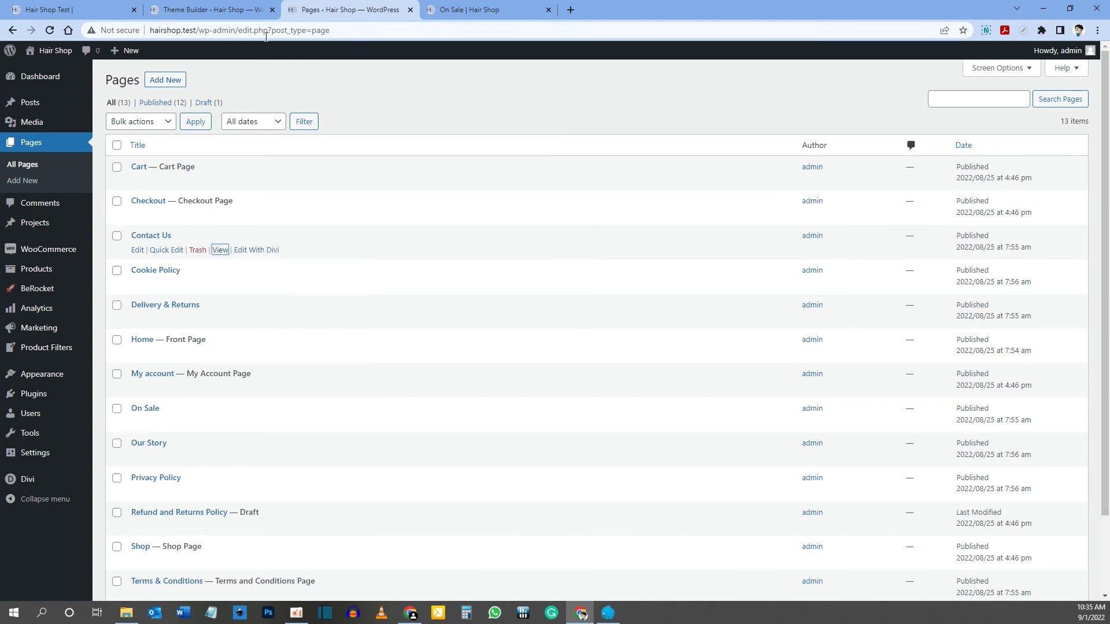
left_click(219, 10)
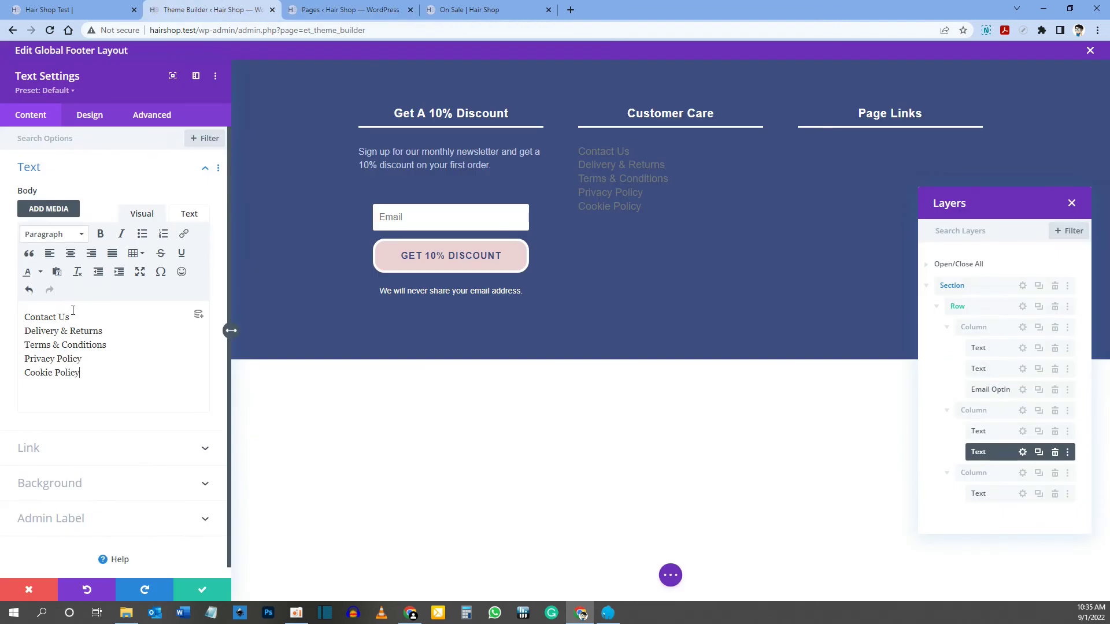
left_click_drag(70, 317, 31, 318)
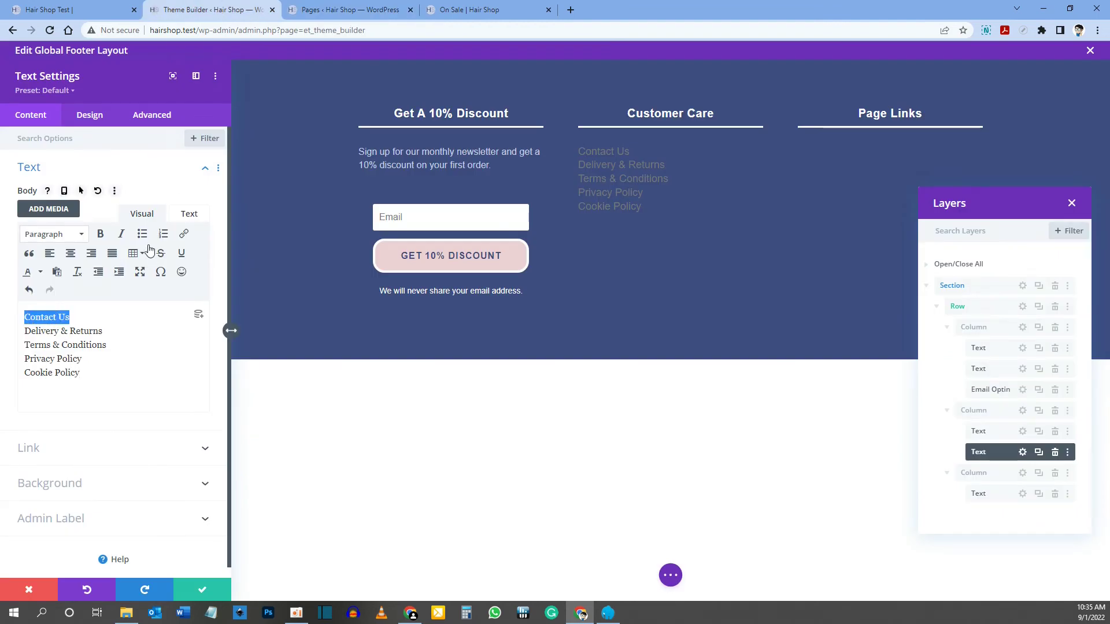
left_click(184, 234)
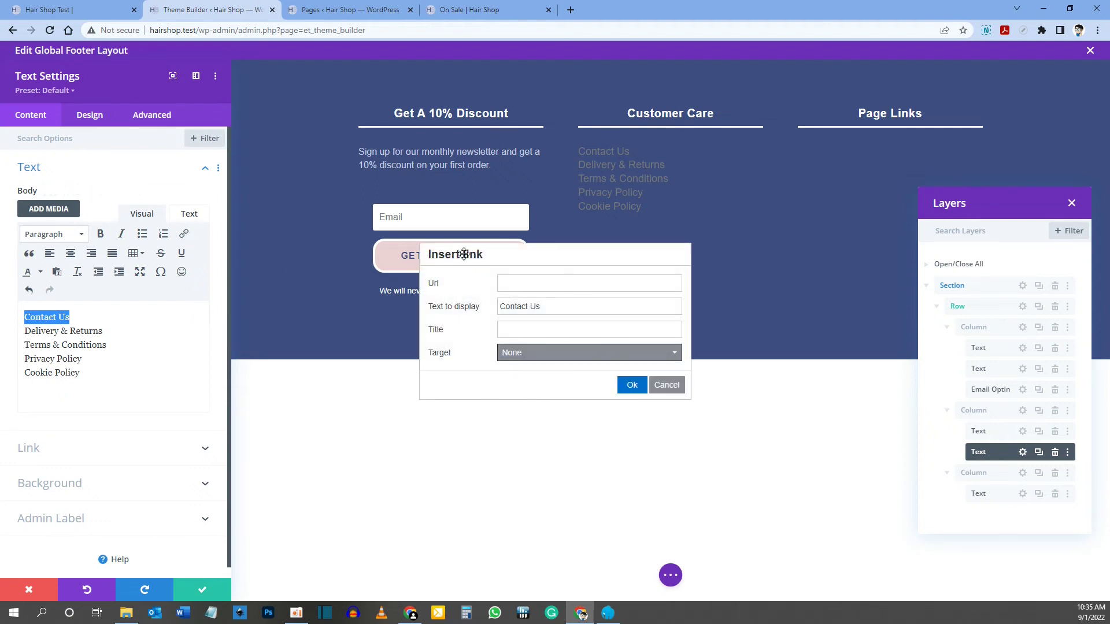
left_click(520, 283)
key("ctrl+v")
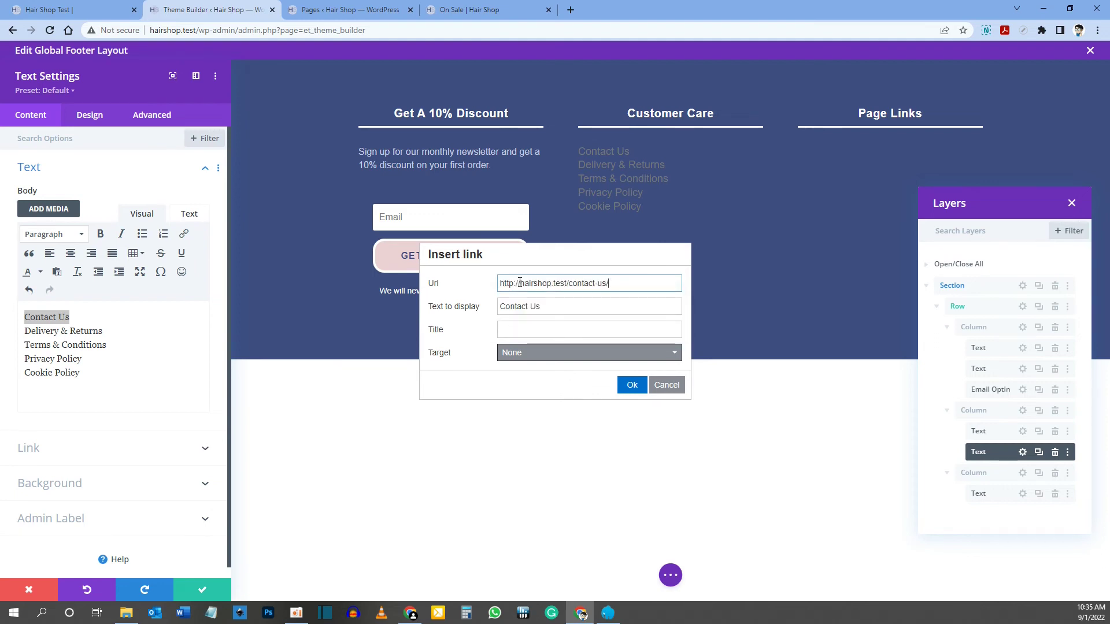
left_click(515, 354)
left_click(516, 356)
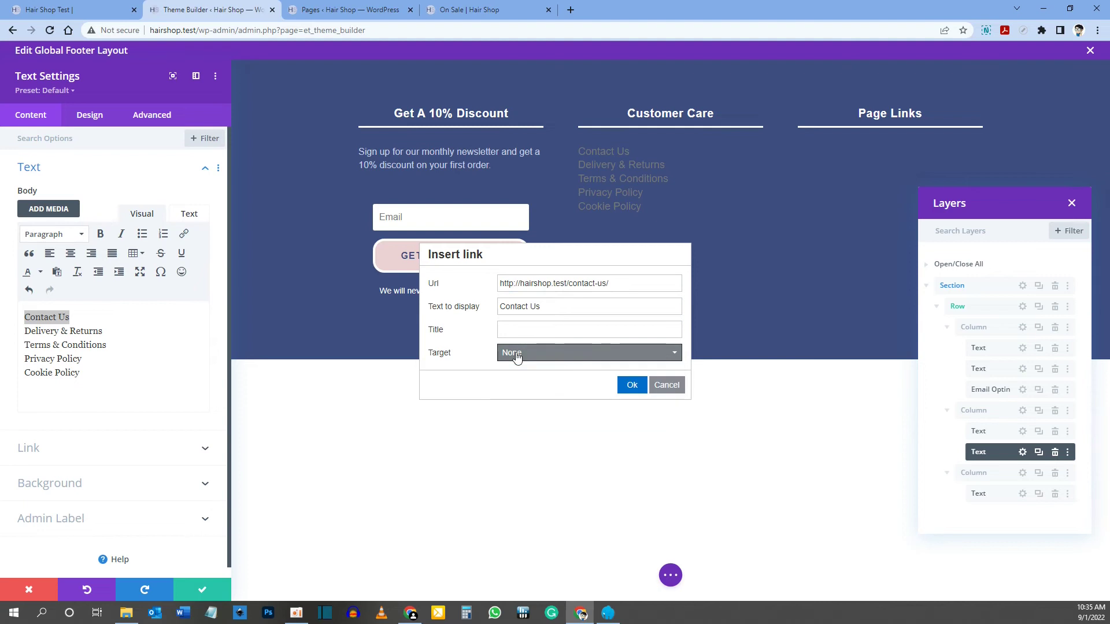
left_click(629, 386)
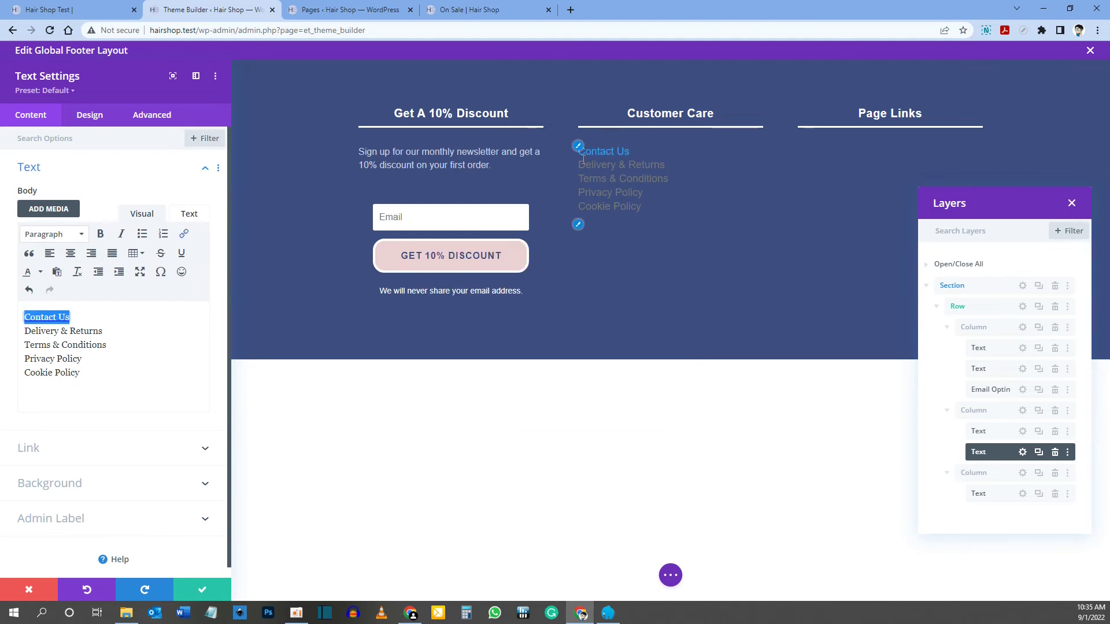
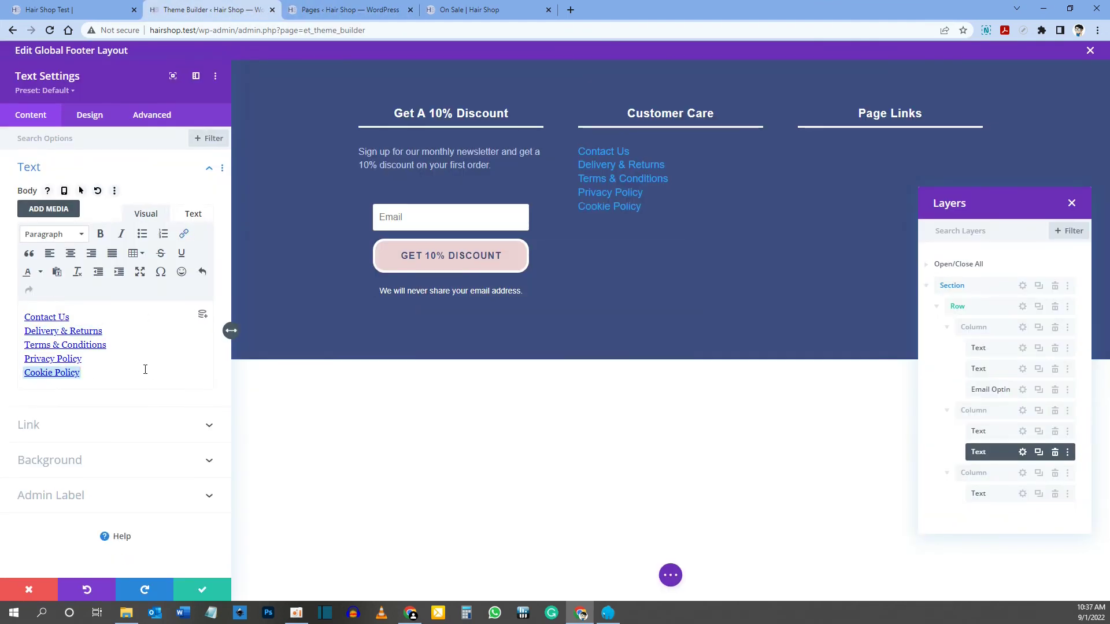
Center the text alignment of the Customer Care links module
mouse_move(604, 189)
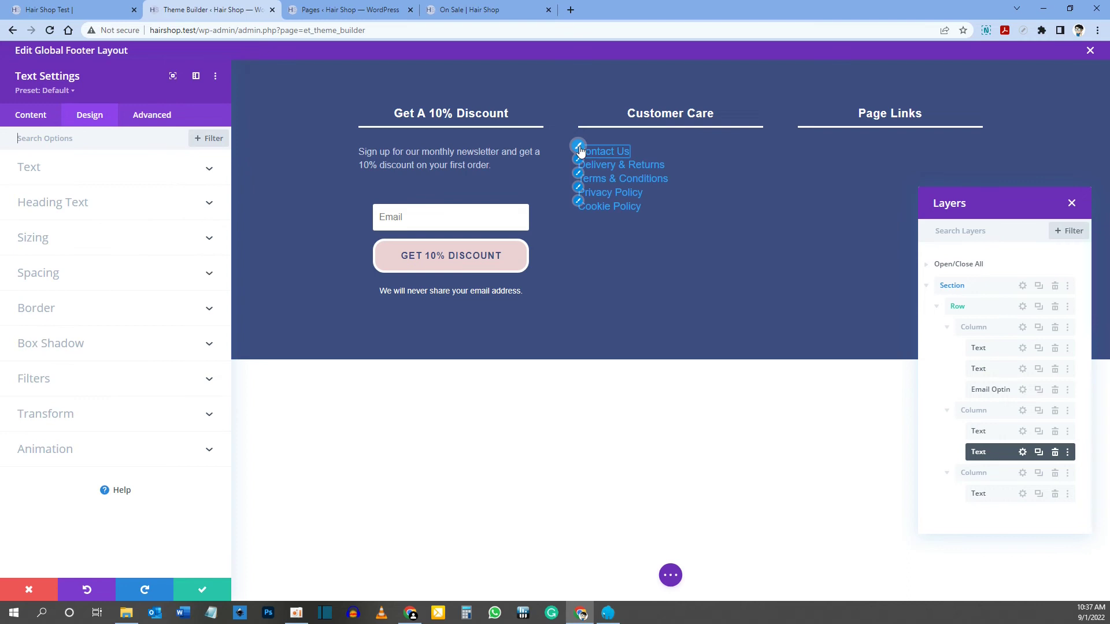
left_click(38, 170)
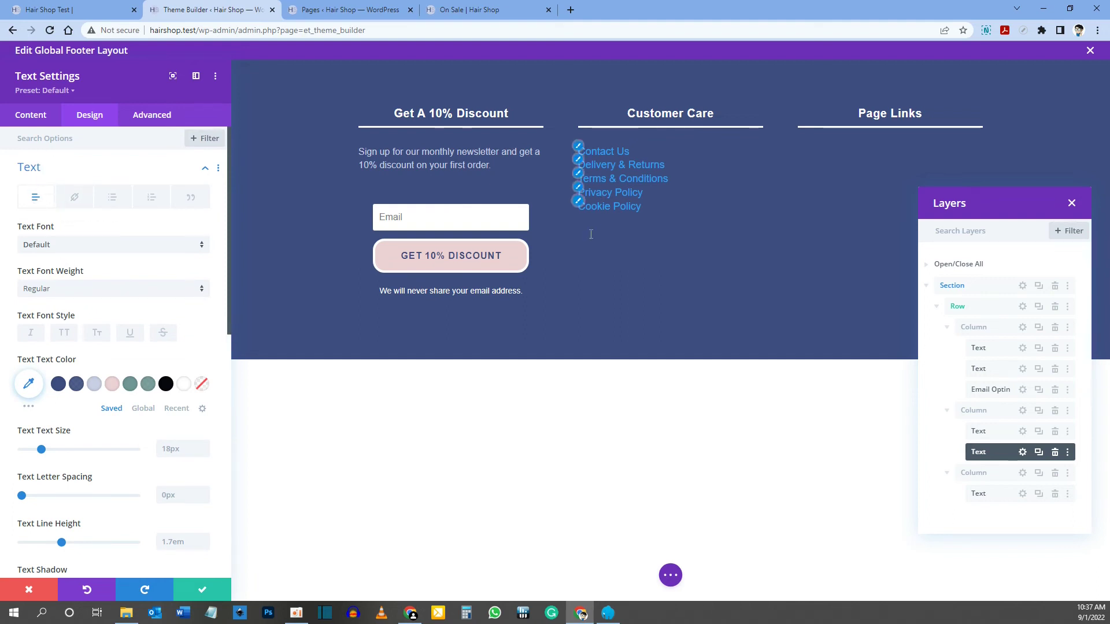
scroll(164, 327, "down", 2)
scroll(163, 327, "down", 2)
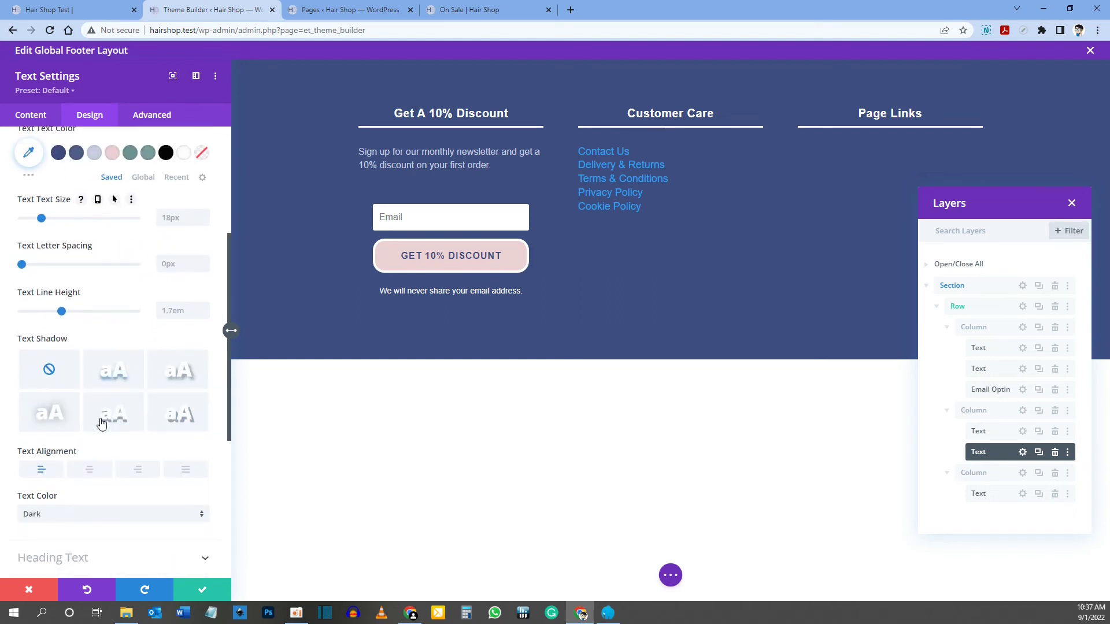
left_click(90, 471)
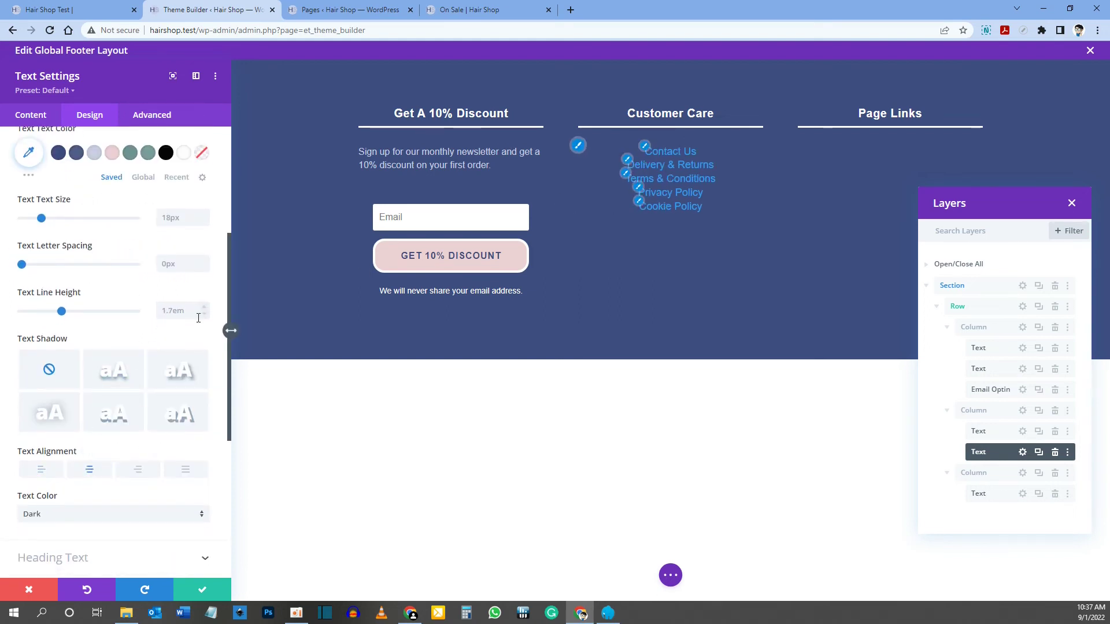
Set the link text color of the Customer Care links to #c8cfe4
scroll(163, 298, "up", 4)
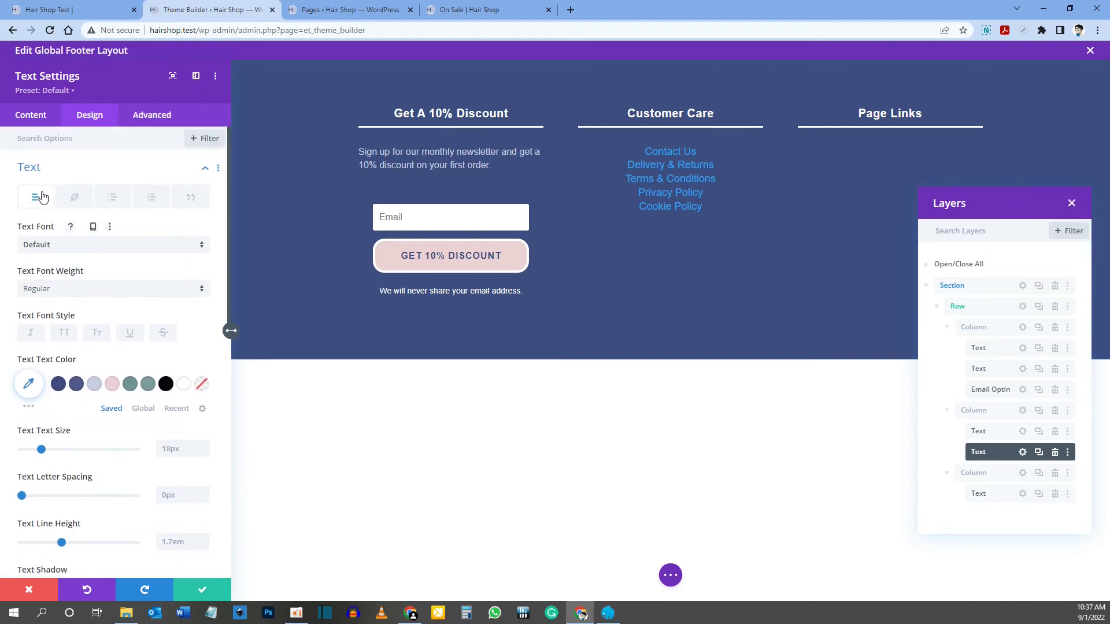
left_click(75, 199)
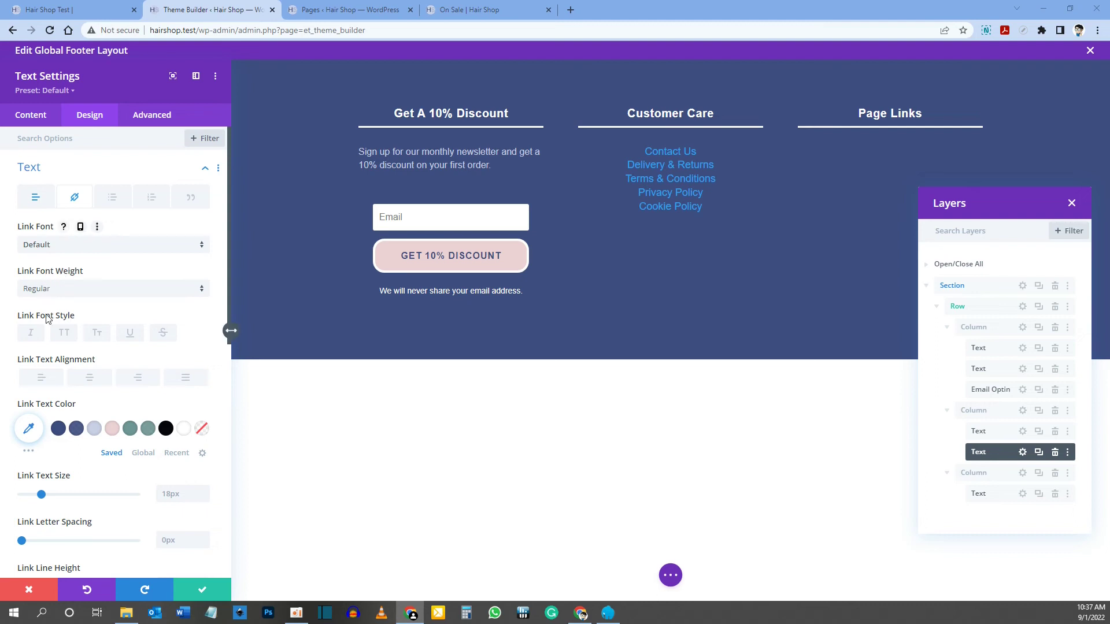
scroll(78, 321, "down", 2)
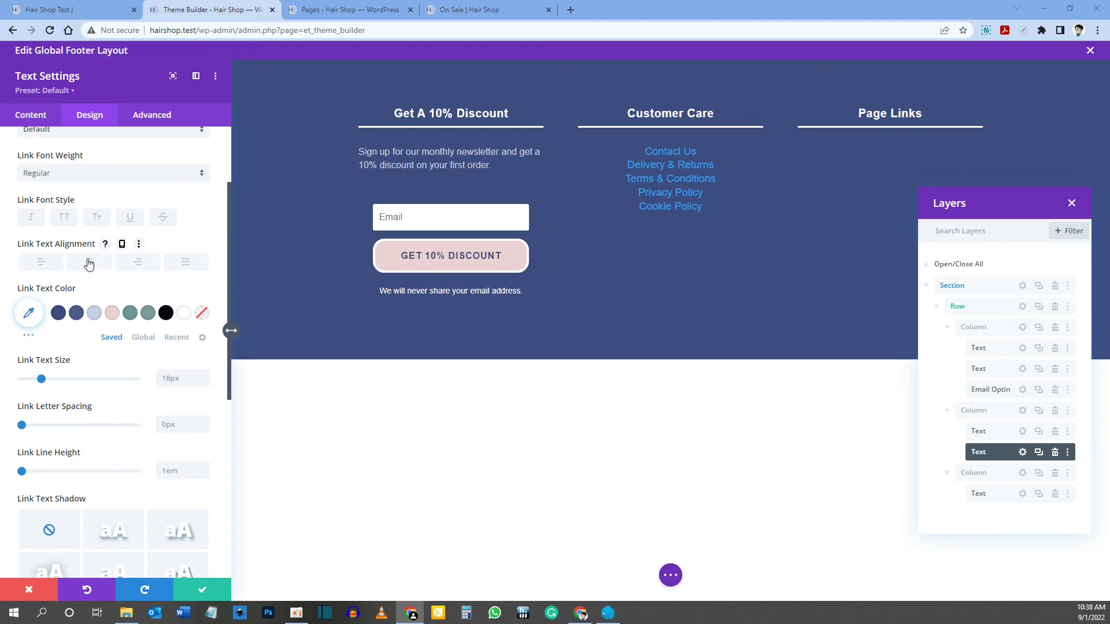
scroll(89, 255, "up", 3)
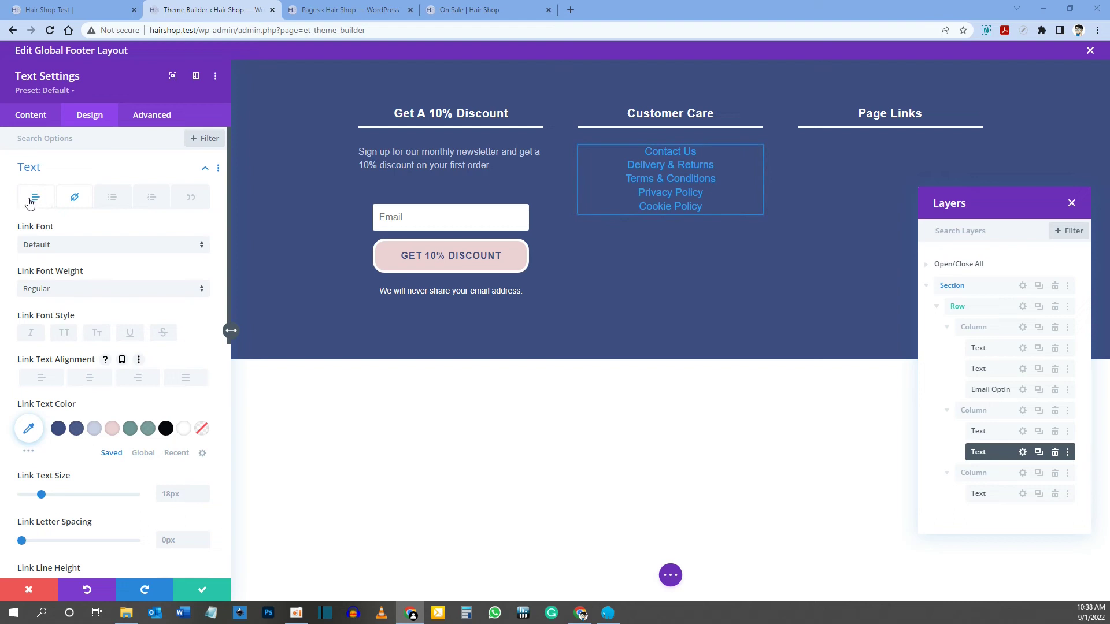
scroll(92, 214, "down", 3)
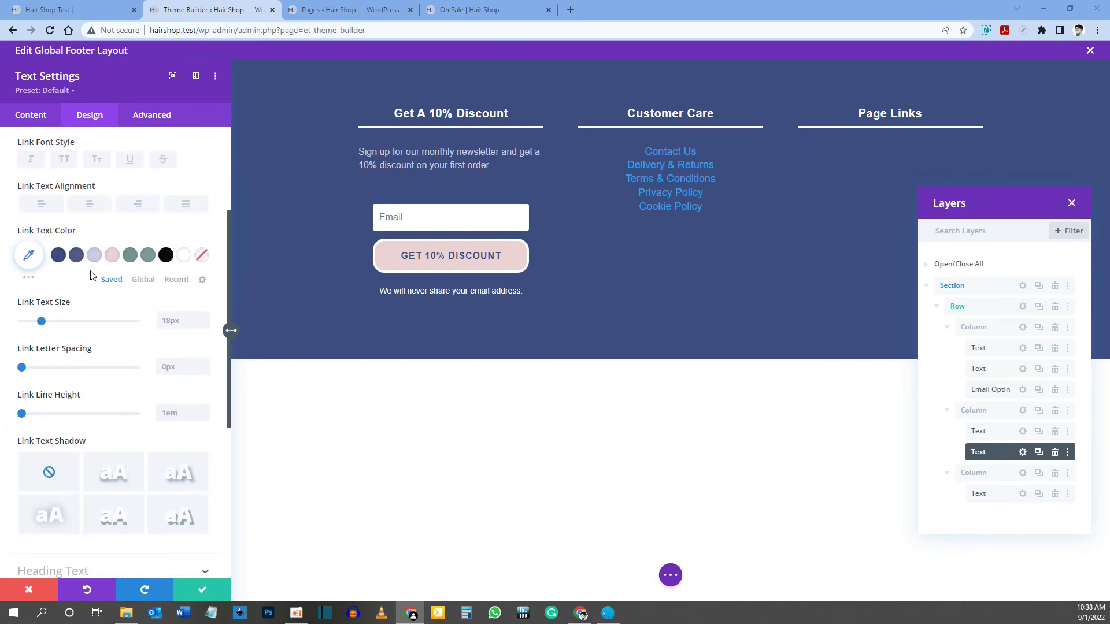
mouse_move(120, 230)
left_click(95, 258)
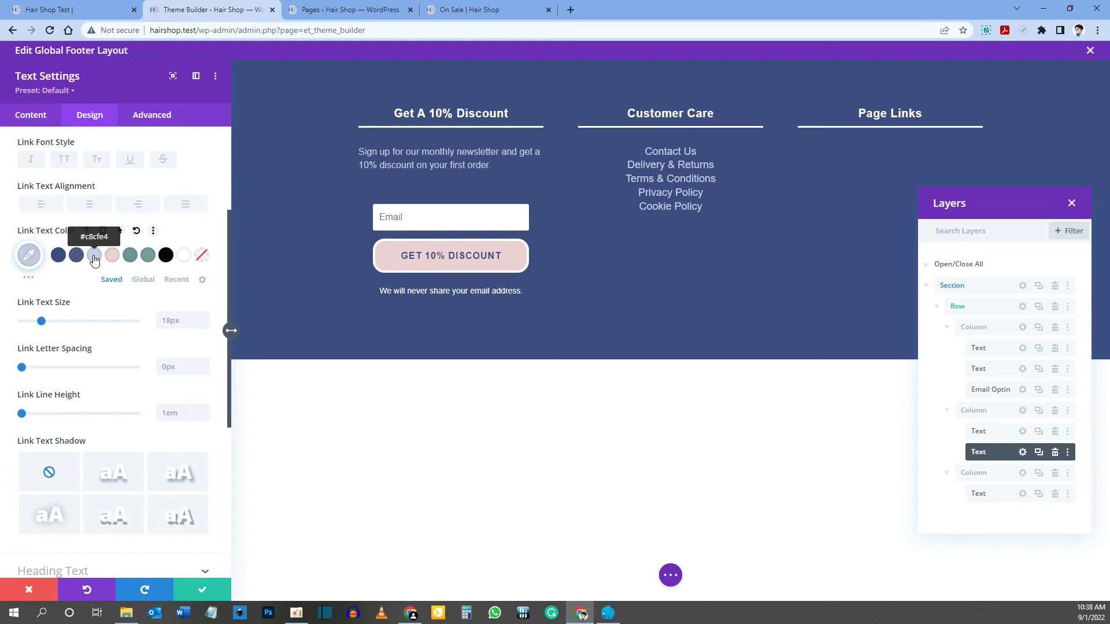
Give the Customer Care links the hover color #ecd2d5 and set their link text size to 16px
left_click(119, 232)
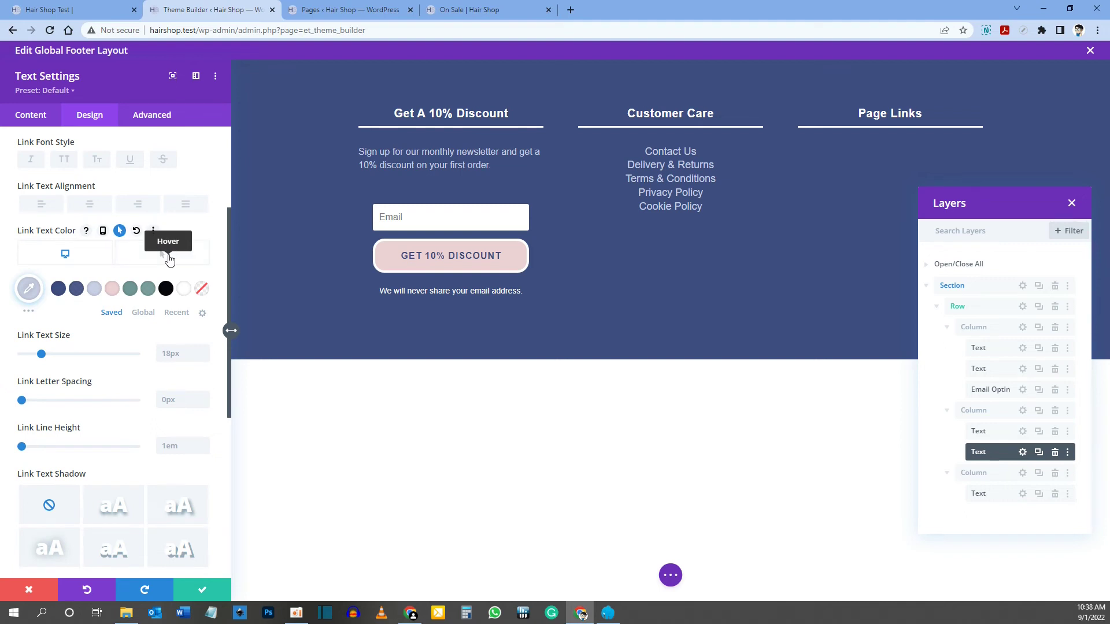
left_click(168, 257)
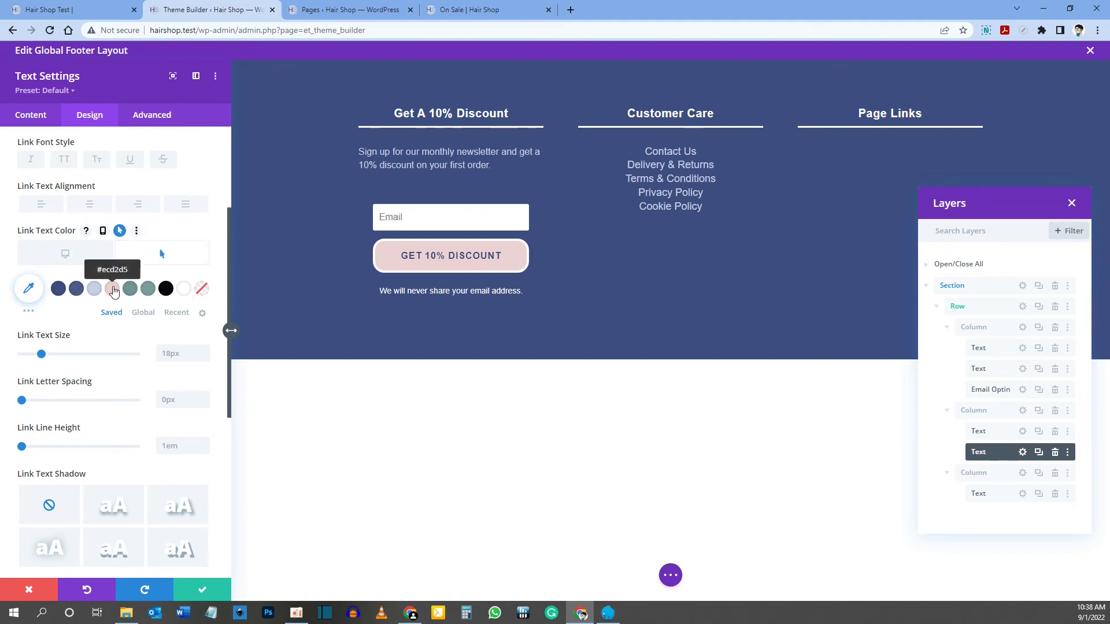
left_click(113, 290)
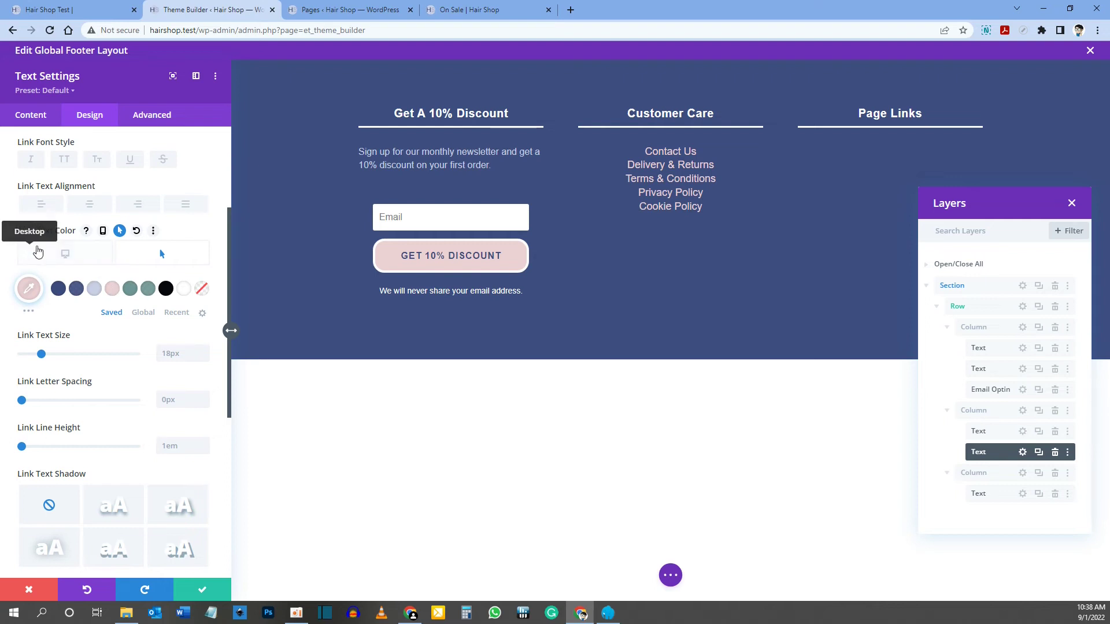
left_click(55, 255)
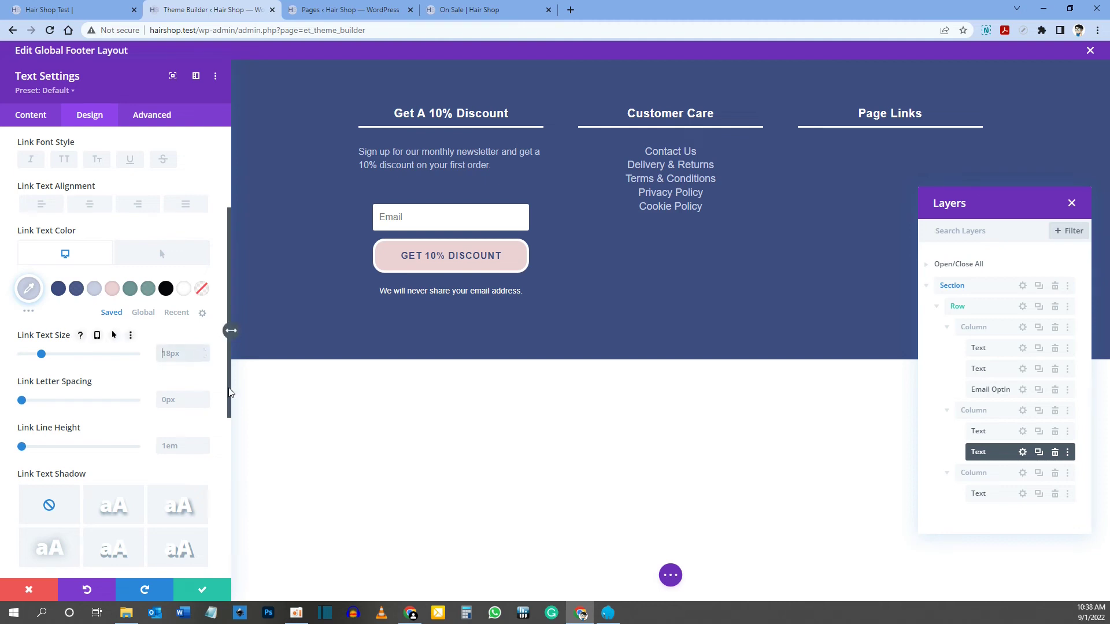
type("px")
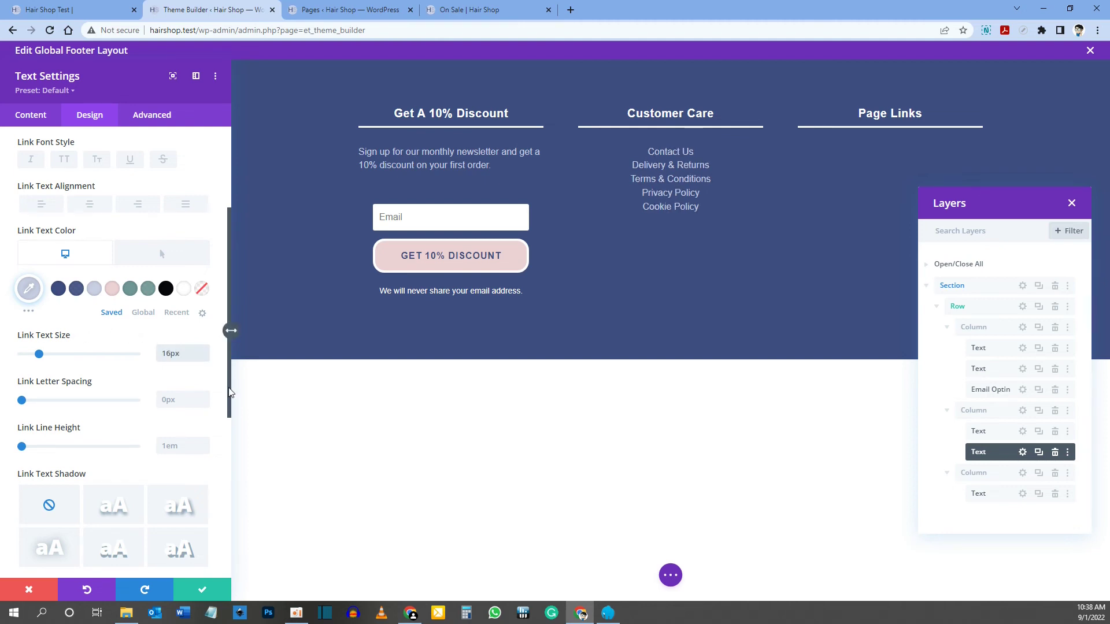
scroll(151, 317, "down", 6)
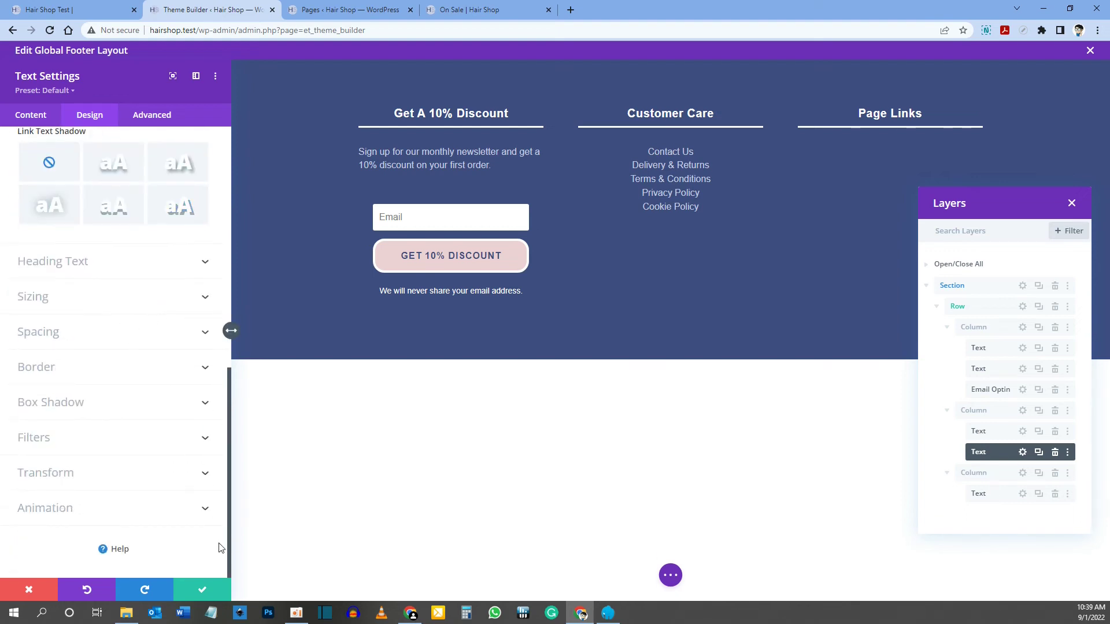
Save the Customer Care links module and place a duplicate of it under the Page Links heading
left_click(203, 589)
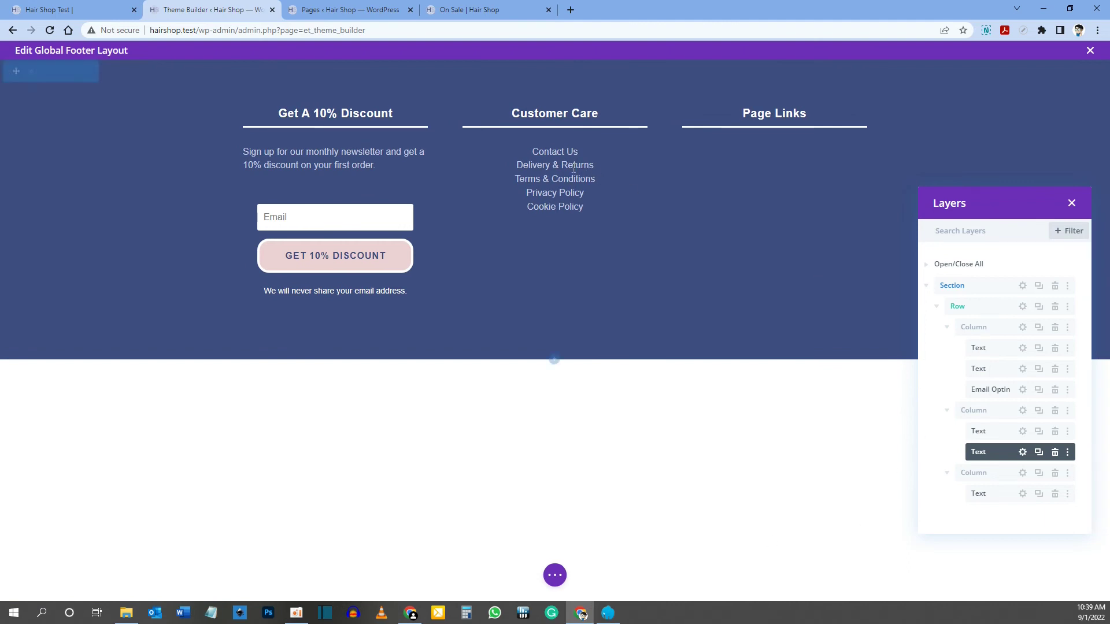
mouse_move(570, 172)
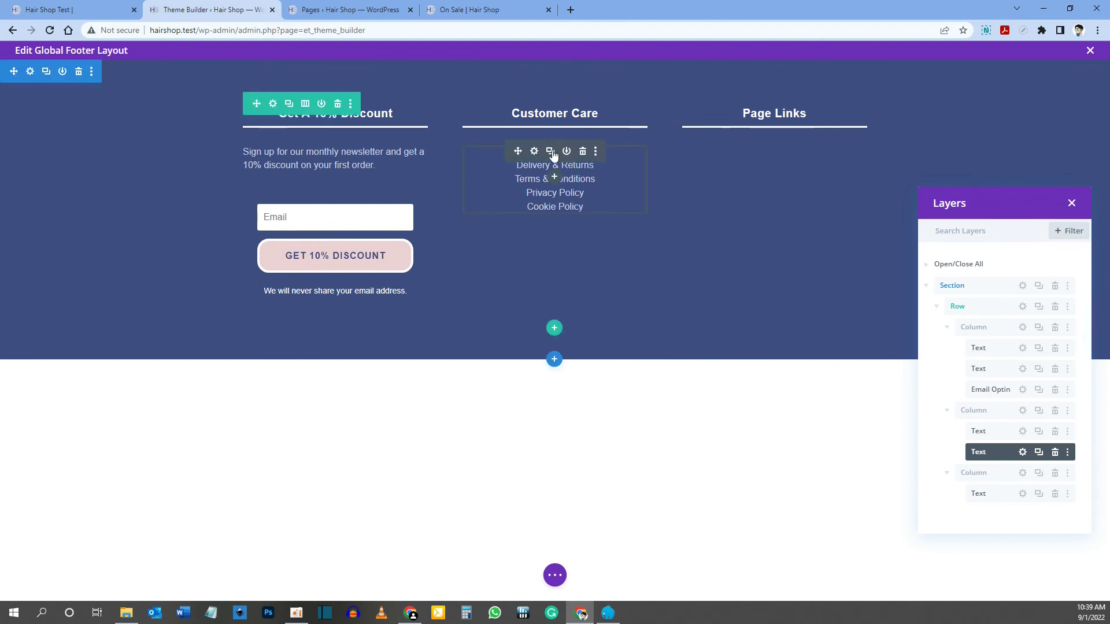
left_click(554, 152)
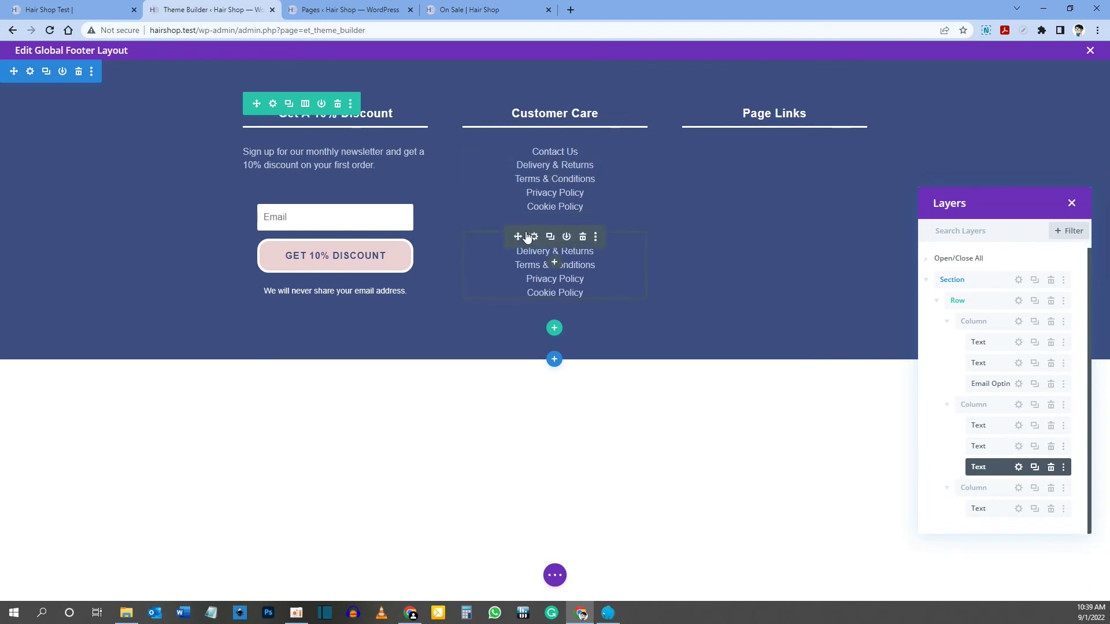
left_click_drag(518, 236, 754, 160)
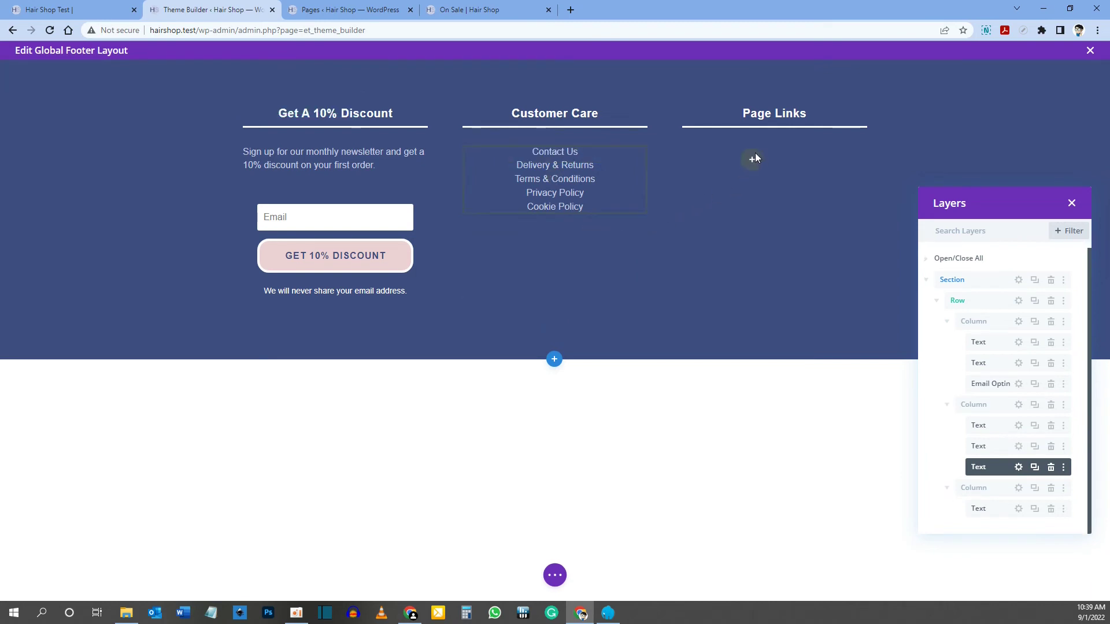
left_click_drag(773, 149, 773, 148)
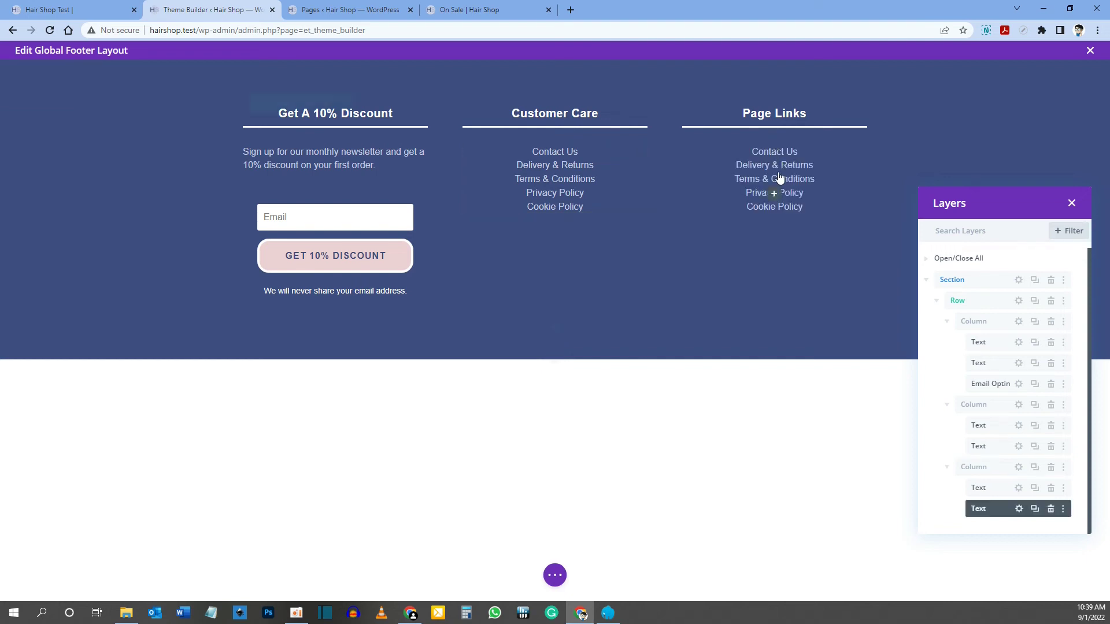
Replace the copied module's links with the lines Home, Our Story, On Sale, Collections and My Account, following the Hair Shop Test footer
left_click(59, 4)
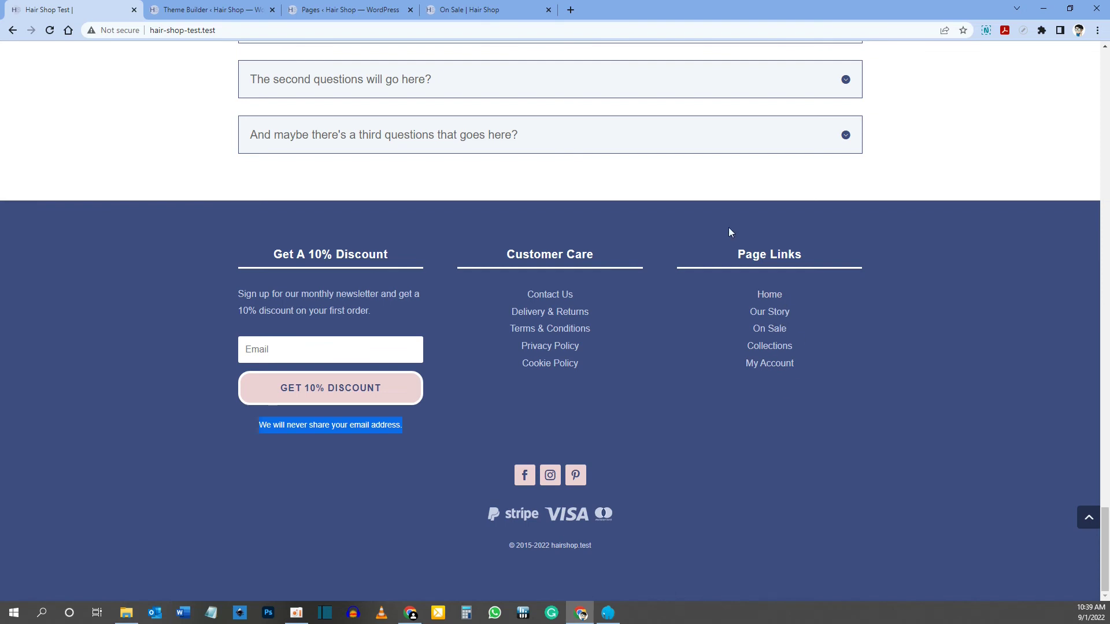
left_click(210, 10)
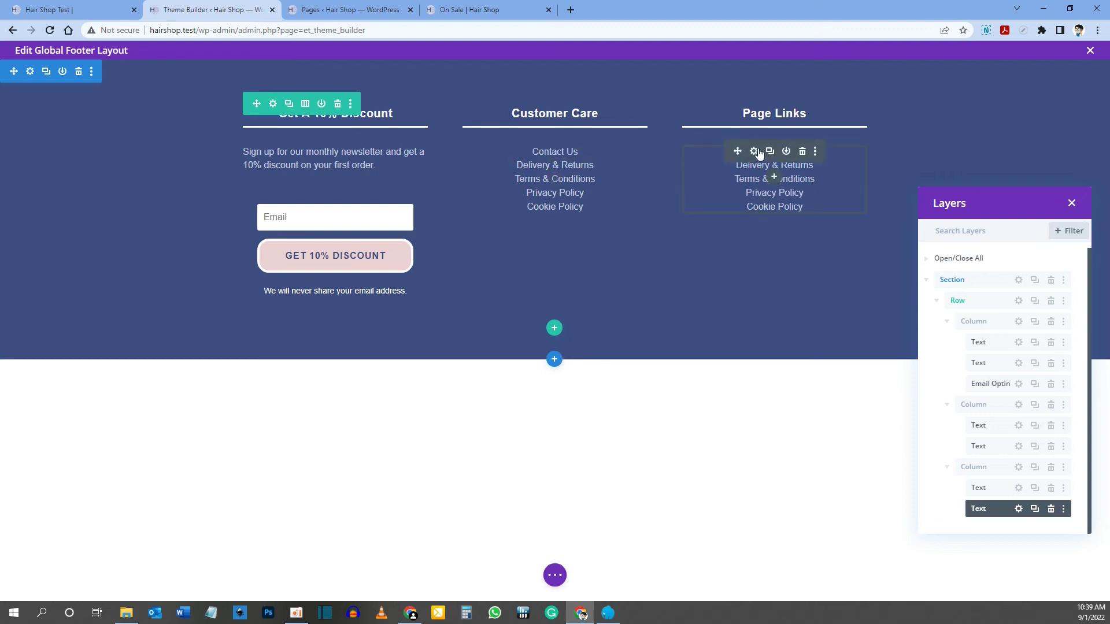
left_click(755, 151)
left_click_drag(86, 374, 4, 311)
type("H")
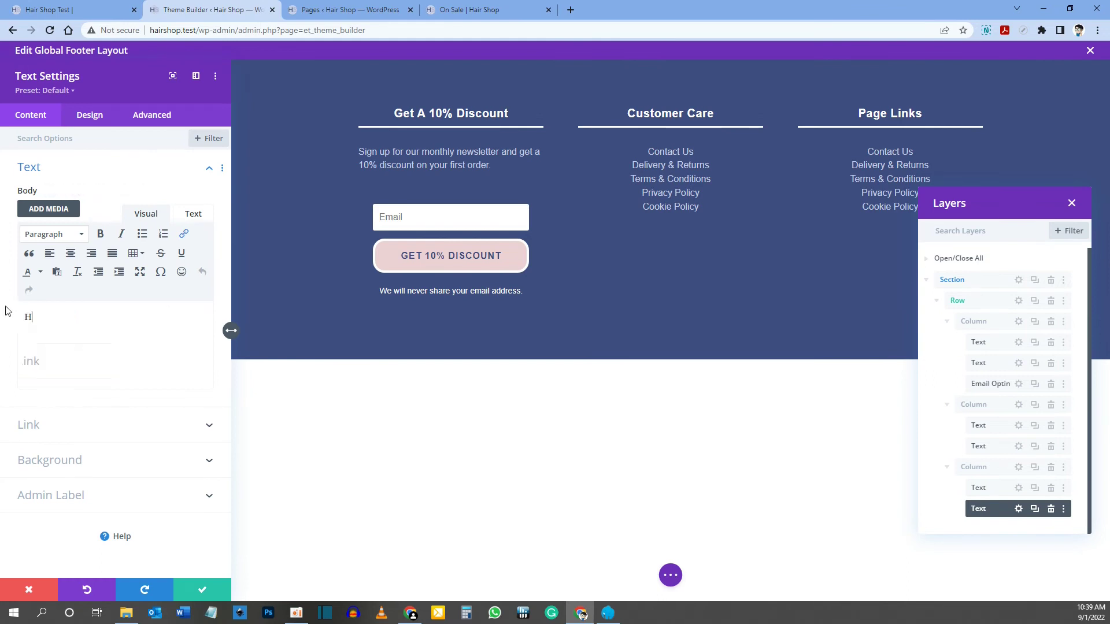
type("ome")
key("Return")
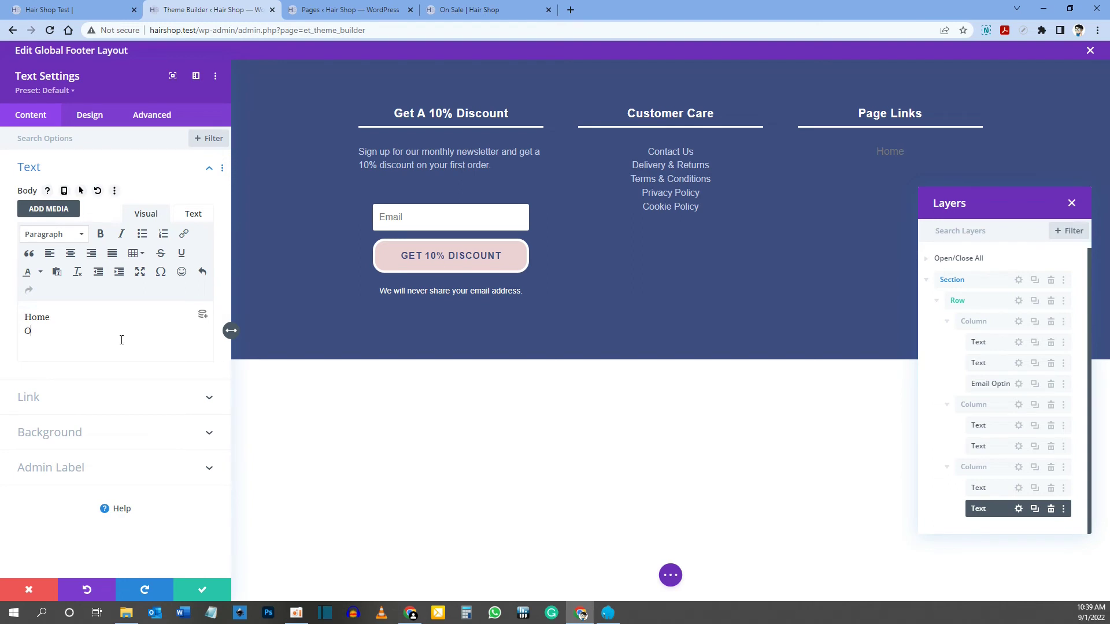
type("Our Story")
key("Return")
type("On Sale")
key("Return")
type("Collections")
key("Return")
type("My Account")
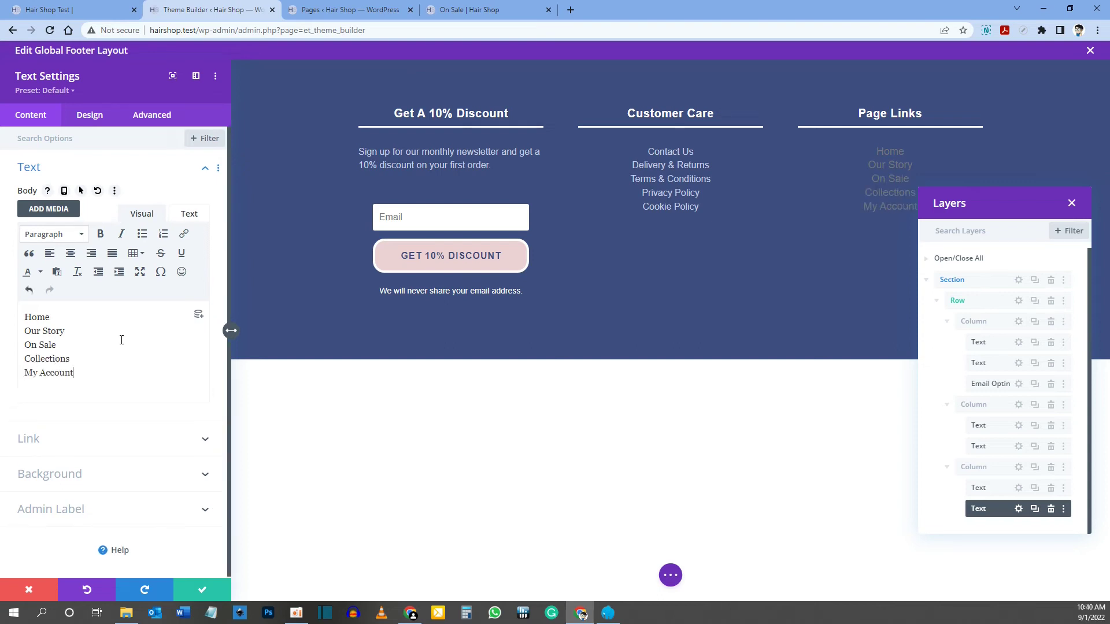
Link the Home line to the site's Home page address copied from the WordPress page list
double_click(47, 319)
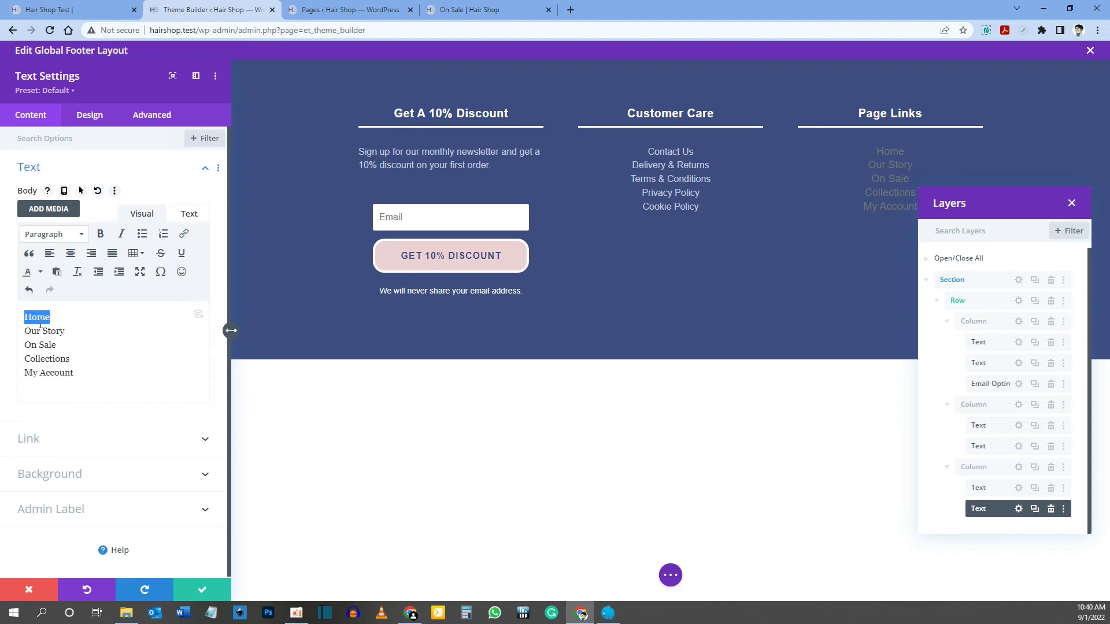
left_click(185, 235)
left_click(347, 9)
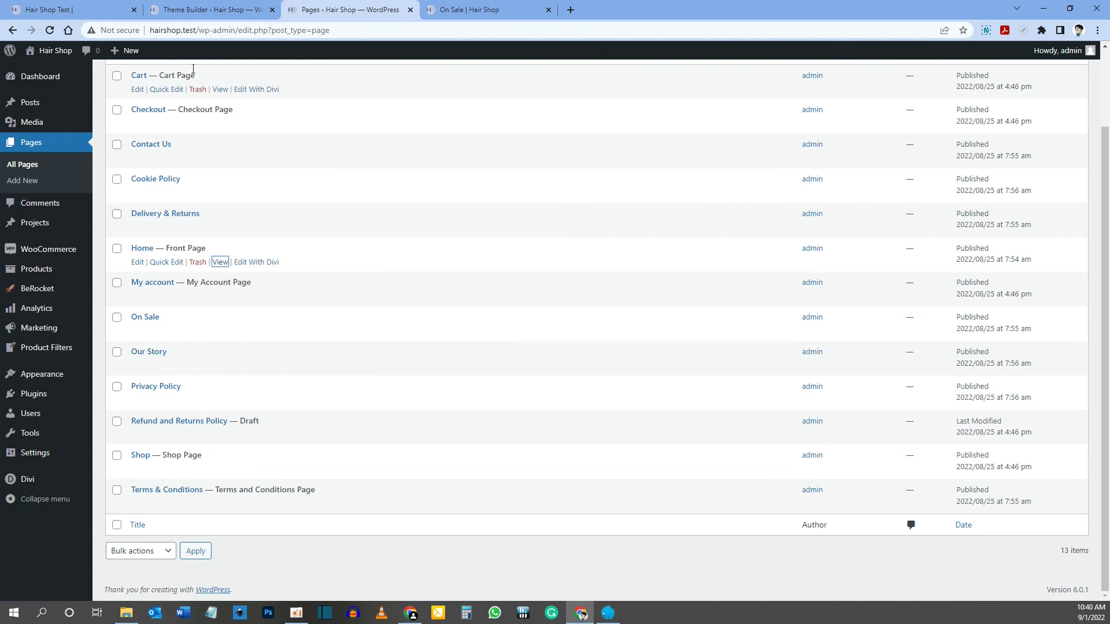
key("ctrl+shift+Tab")
left_click_drag(24, 331, 57, 344)
left_click(184, 234)
type("http://hairshop.test/our-story/")
left_click(632, 384)
left_click(184, 233)
type("http://hairshop.test/on-sale/")
key("Return")
In the WordPress page list, retitle the Shop page as Collections and set its slug to collections
key("ctrl+Tab")
scroll(162, 315, "up", 1)
scroll(164, 315, "down", 1)
left_click(225, 9)
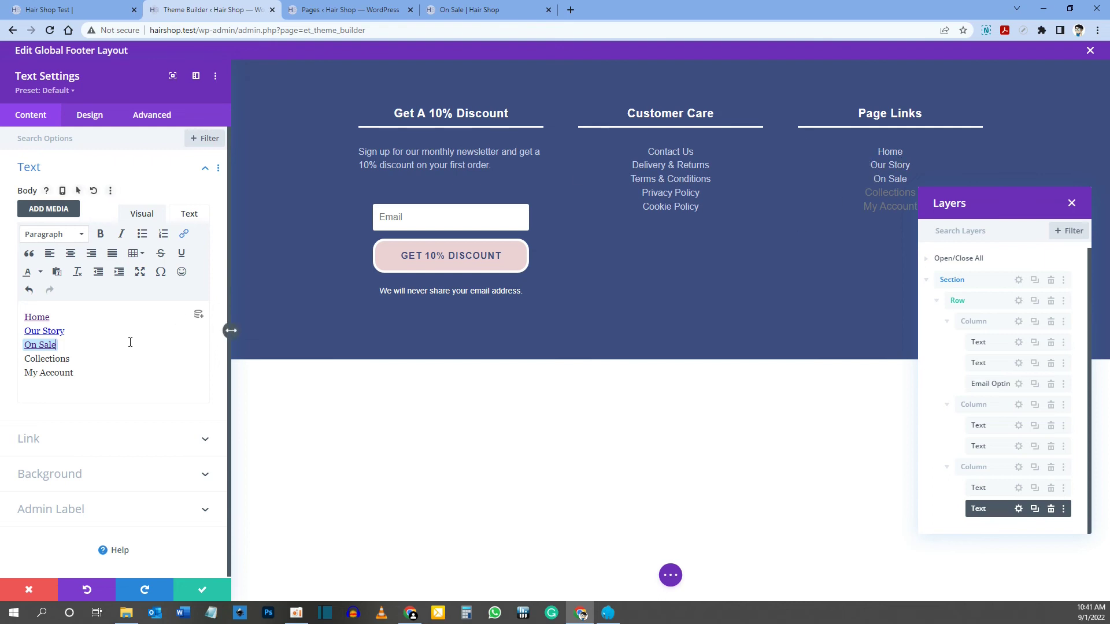
key("ctrl+Tab")
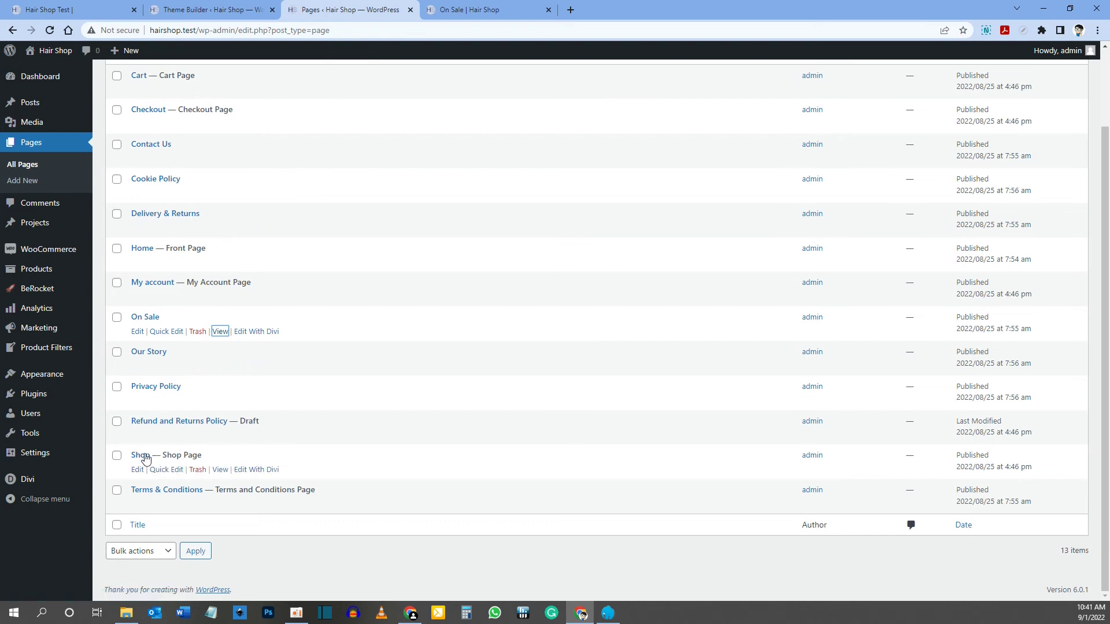
left_click(171, 476)
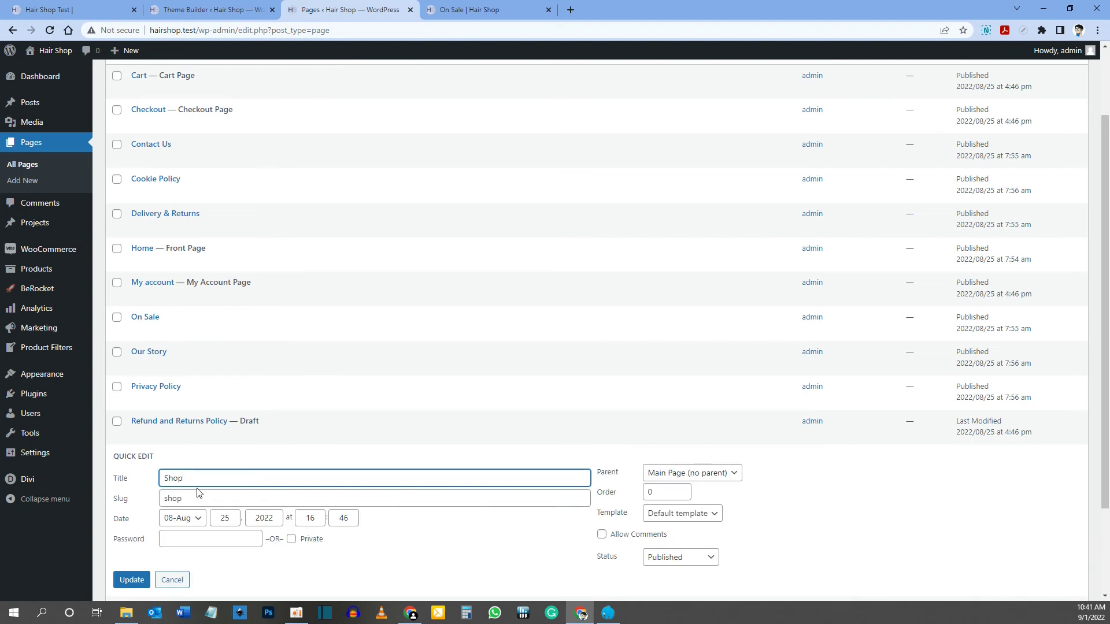
left_click(146, 483)
type("Collections")
key("Tab")
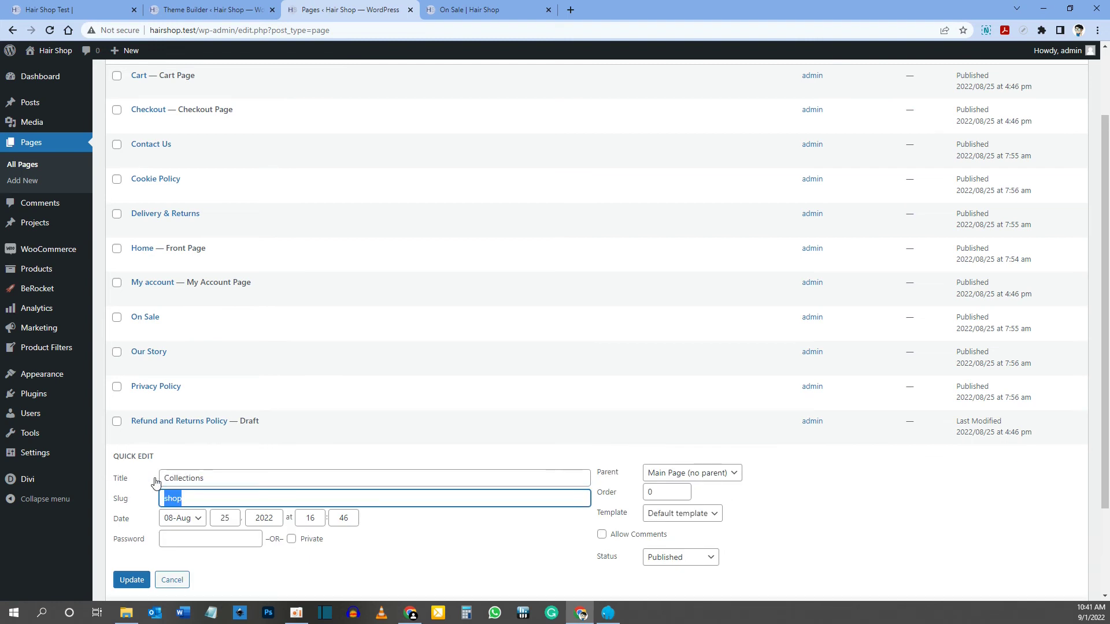
type("collections")
left_click(144, 581)
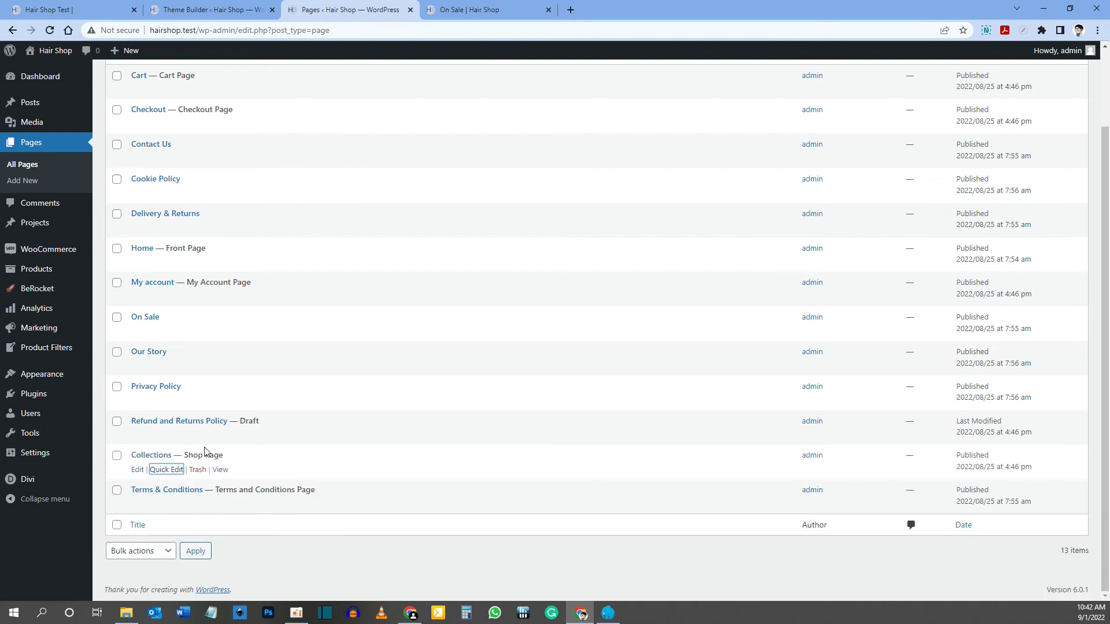
left_click_drag(183, 456, 225, 459)
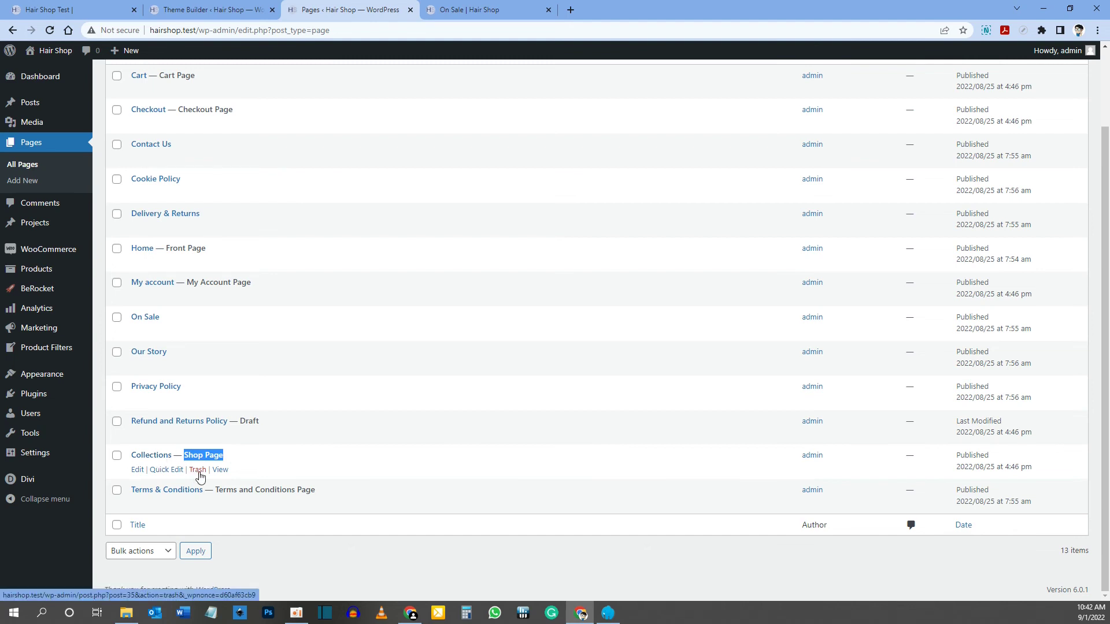
right_click(218, 473)
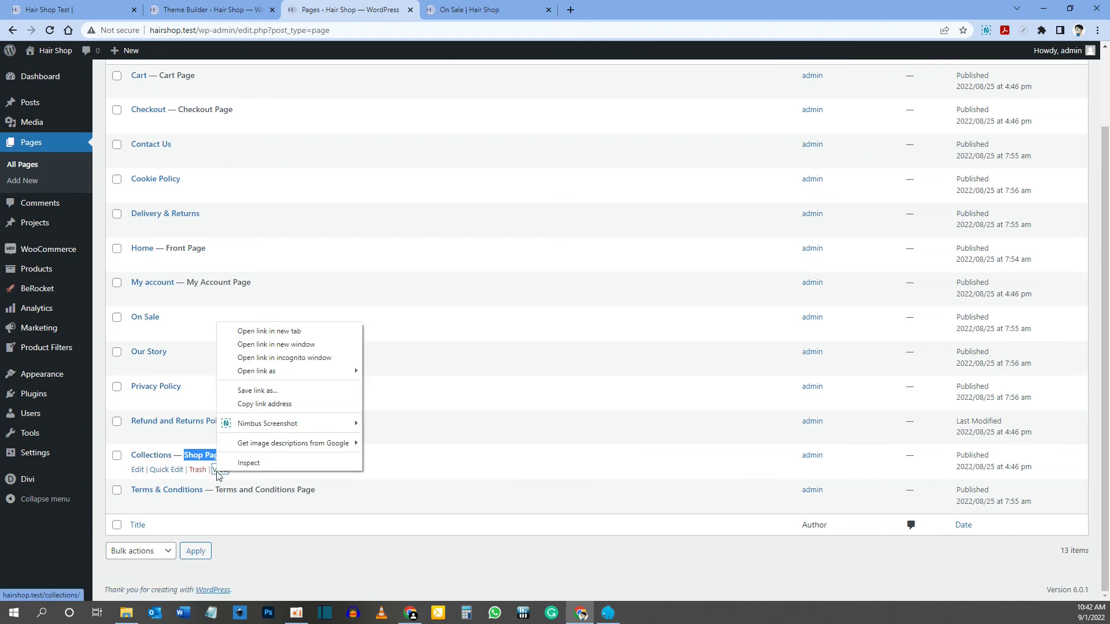
left_click(274, 409)
left_click(208, 9)
left_click_drag(70, 359, 25, 358)
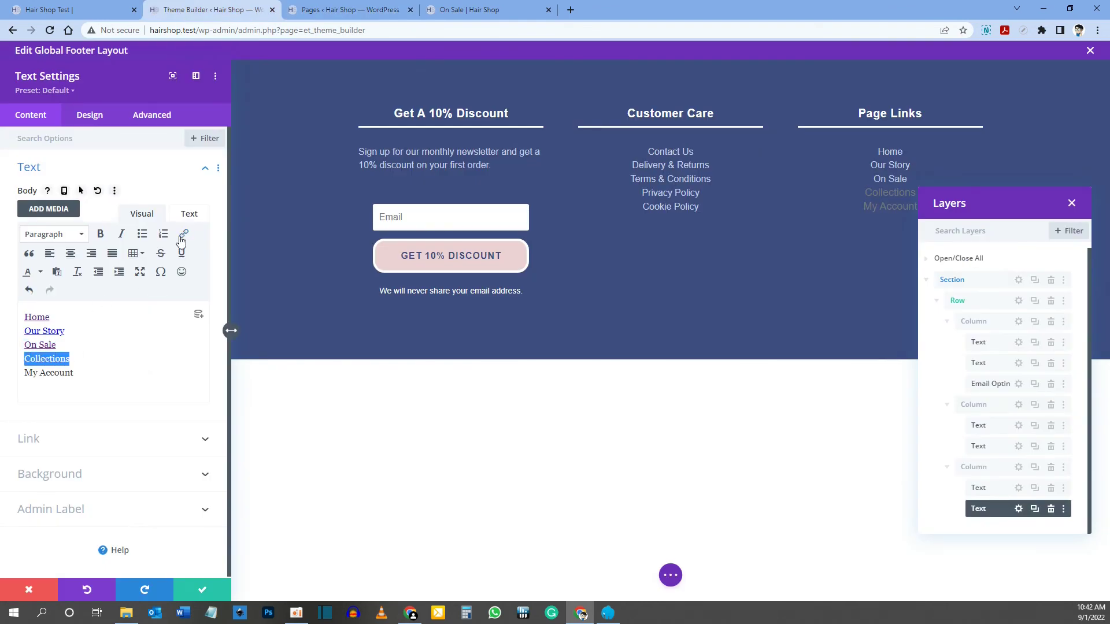
key("ctrl+k")
left_click(501, 284)
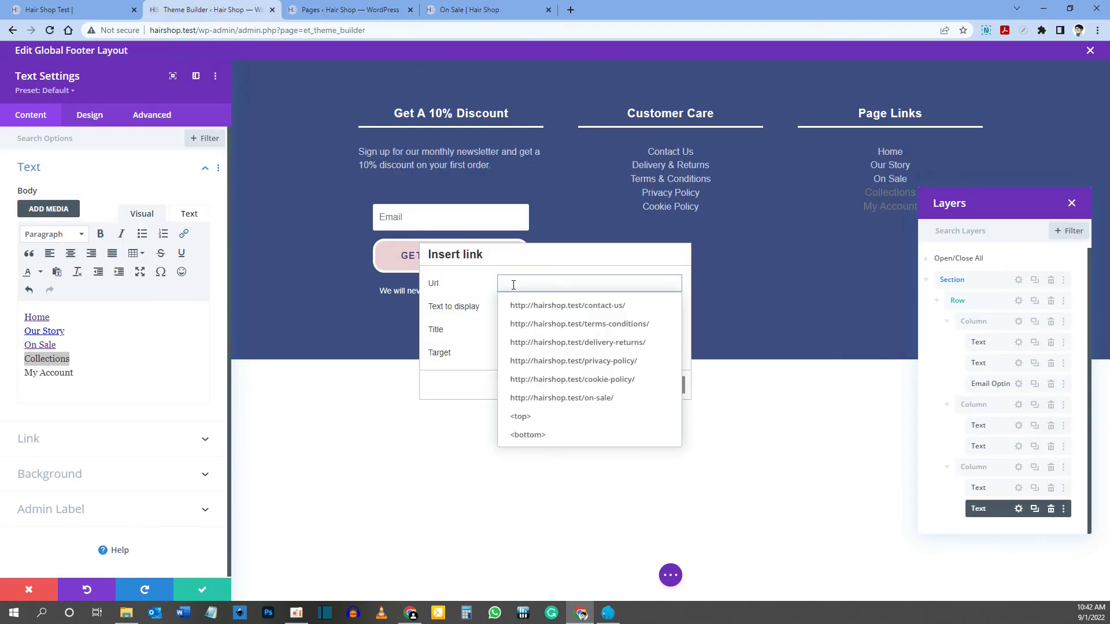
key("ctrl+v")
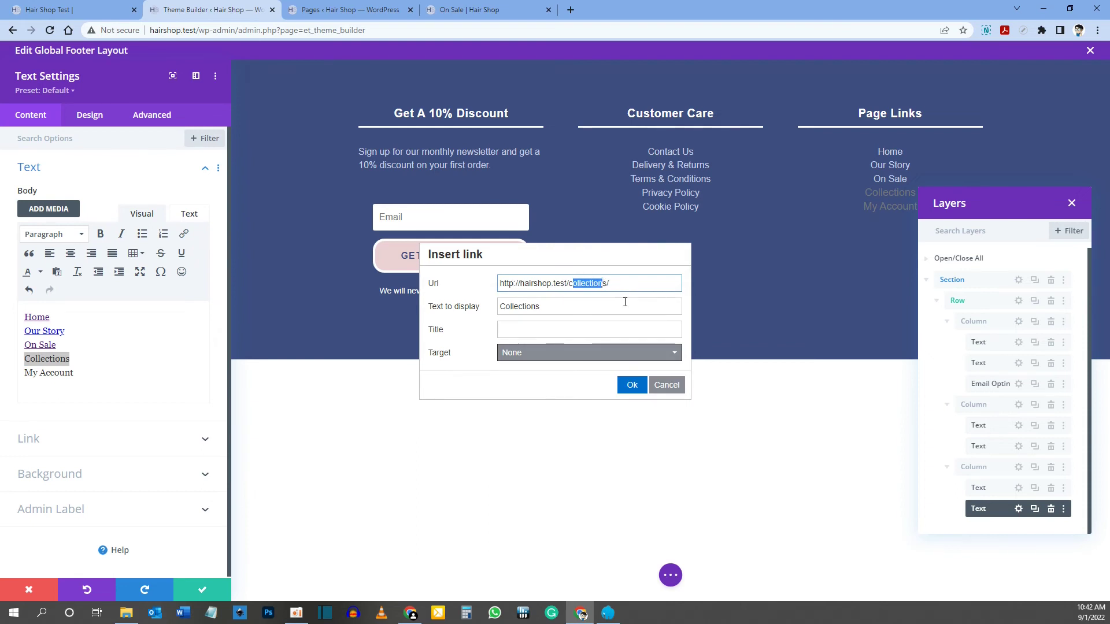
left_click(632, 385)
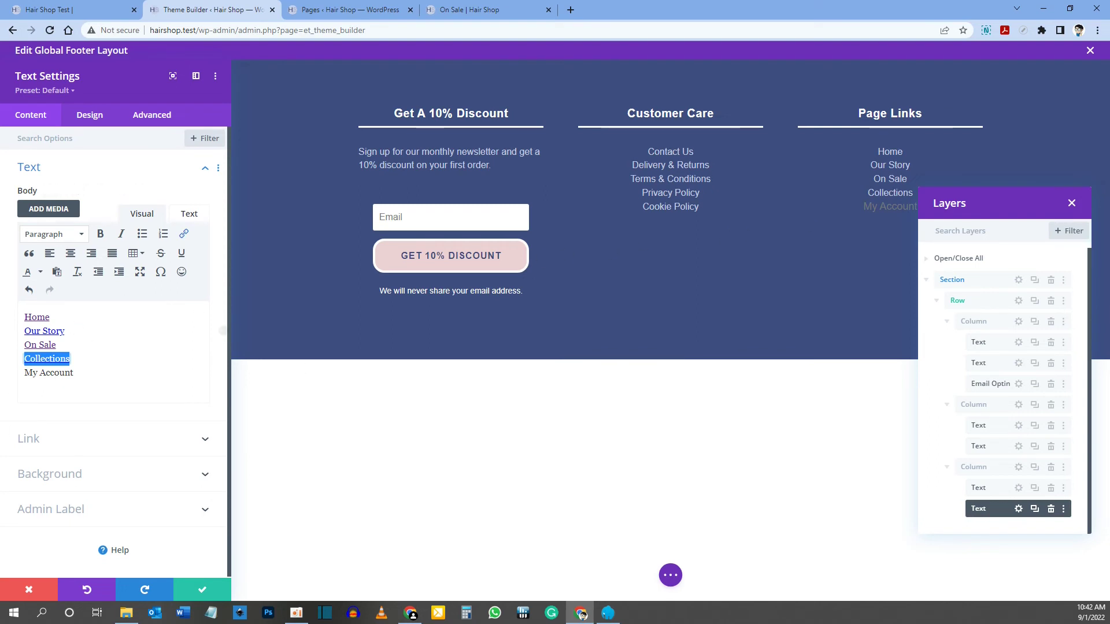
Link the My Account line to the address copied from the My account page, and save the Page Links text module
left_click(345, 9)
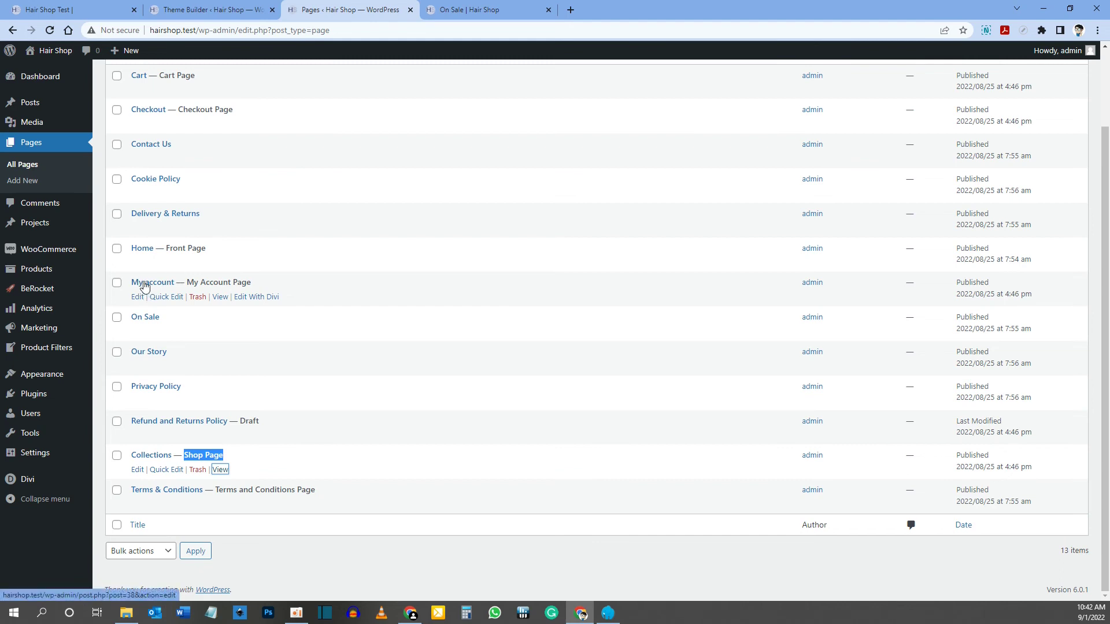
right_click(223, 304)
right_click(221, 296)
right_click(221, 296)
left_click(257, 376)
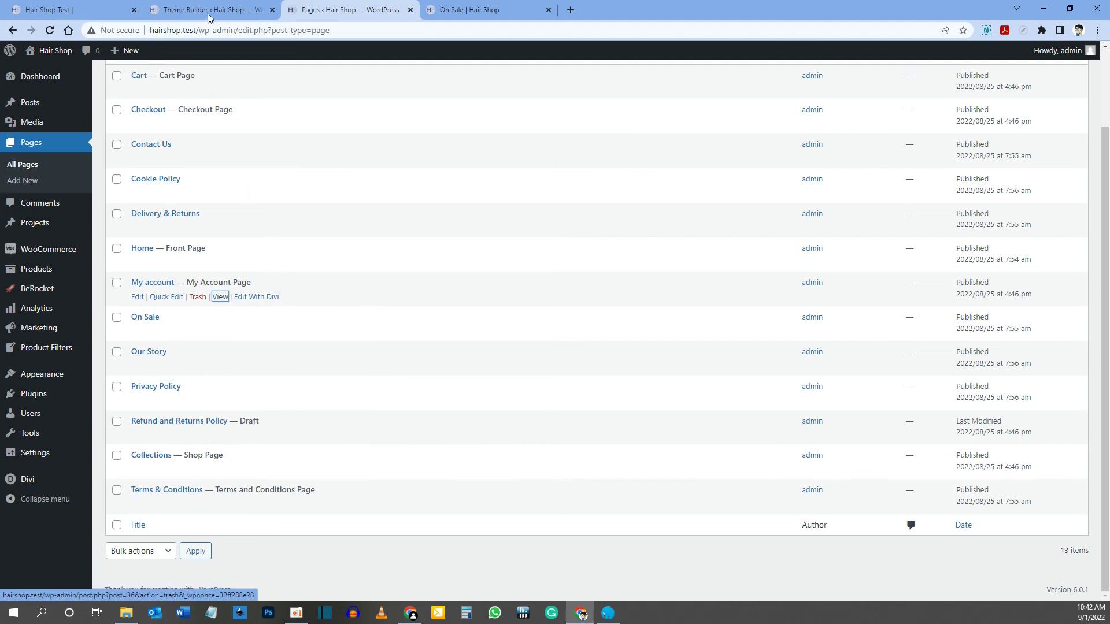
left_click(210, 10)
left_click_drag(96, 373, 23, 374)
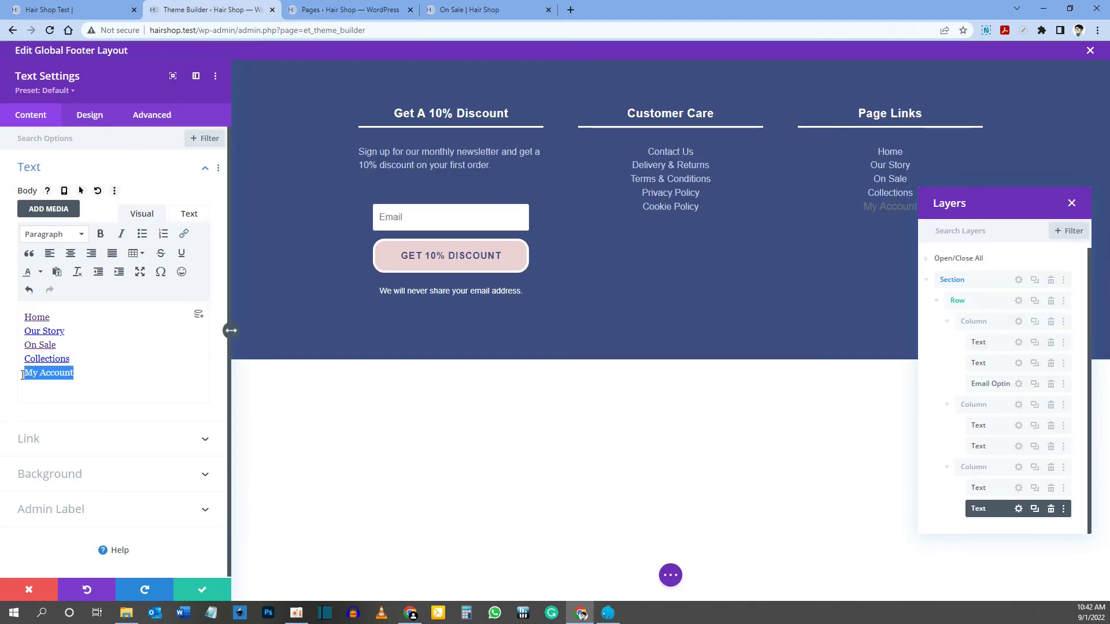
left_click(185, 237)
right_click(536, 283)
left_click(555, 365)
left_click(630, 385)
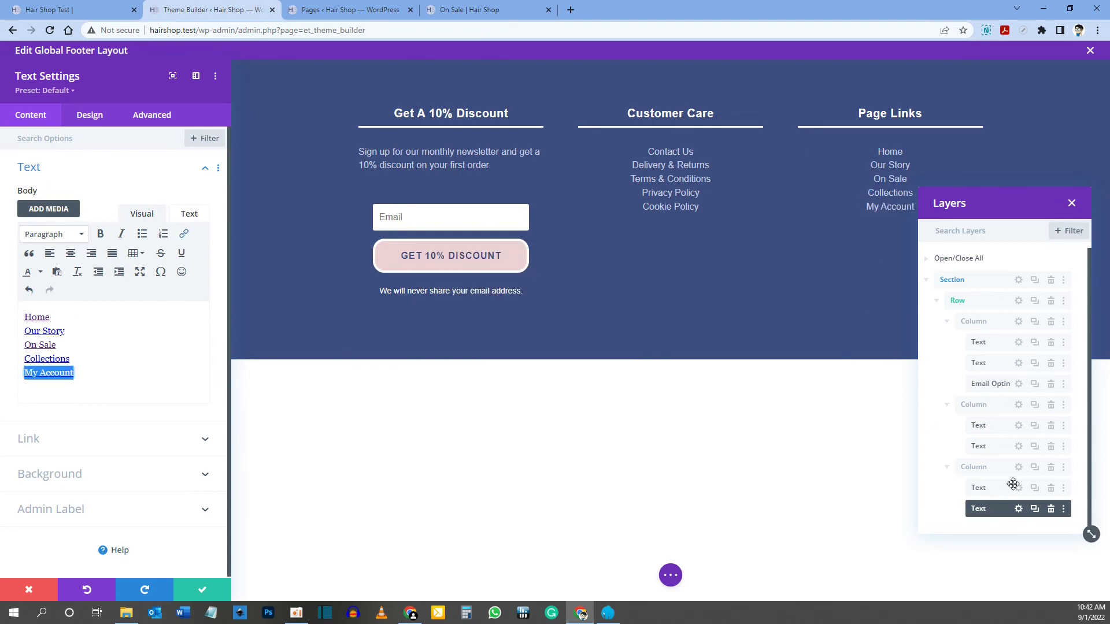
left_click(1073, 204)
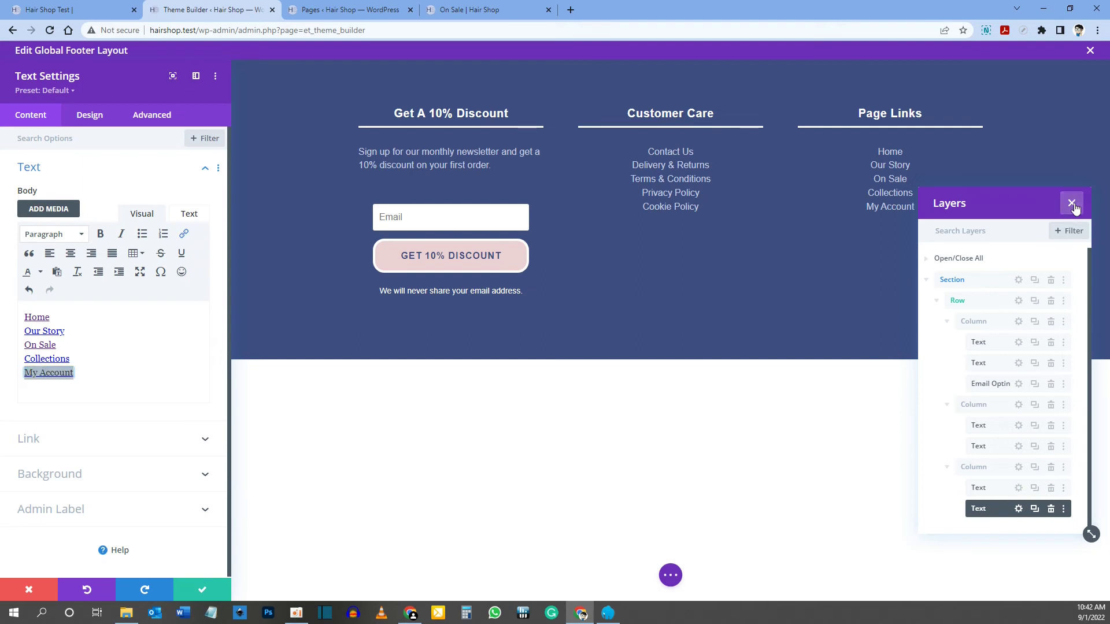
left_click(195, 596)
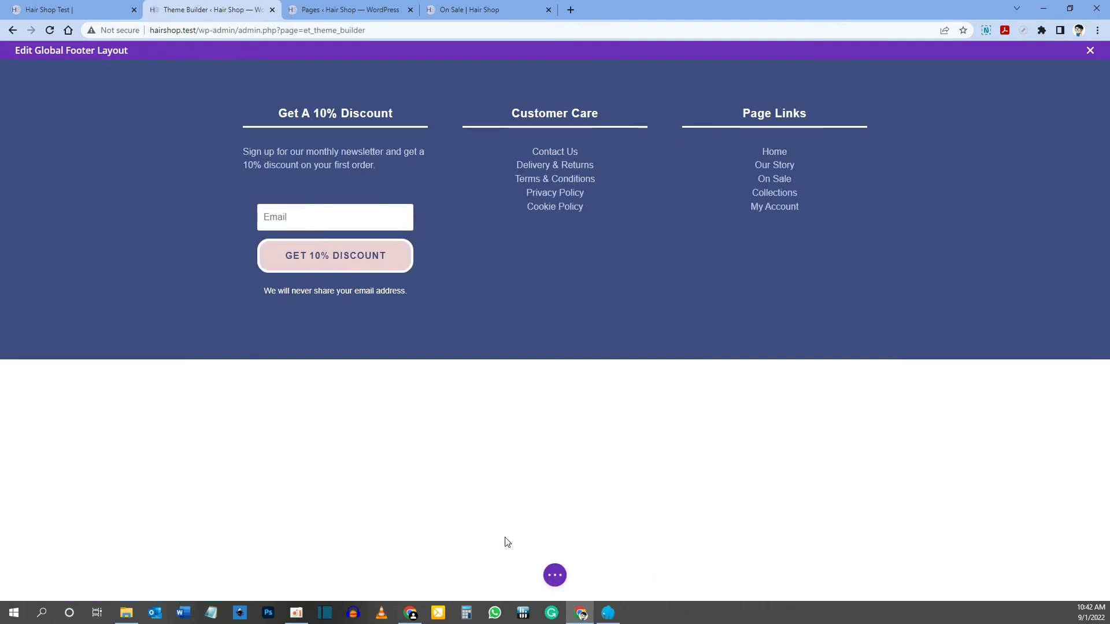
Preview the footer layout in tablet and phone views, checking how the three columns stack
left_click(549, 579)
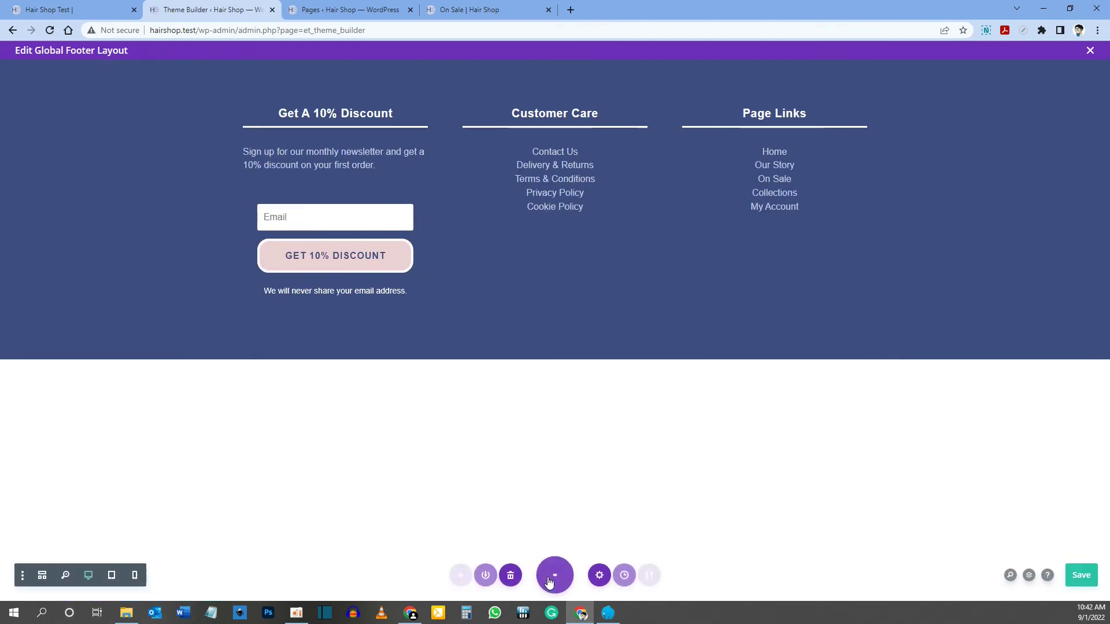
left_click(115, 576)
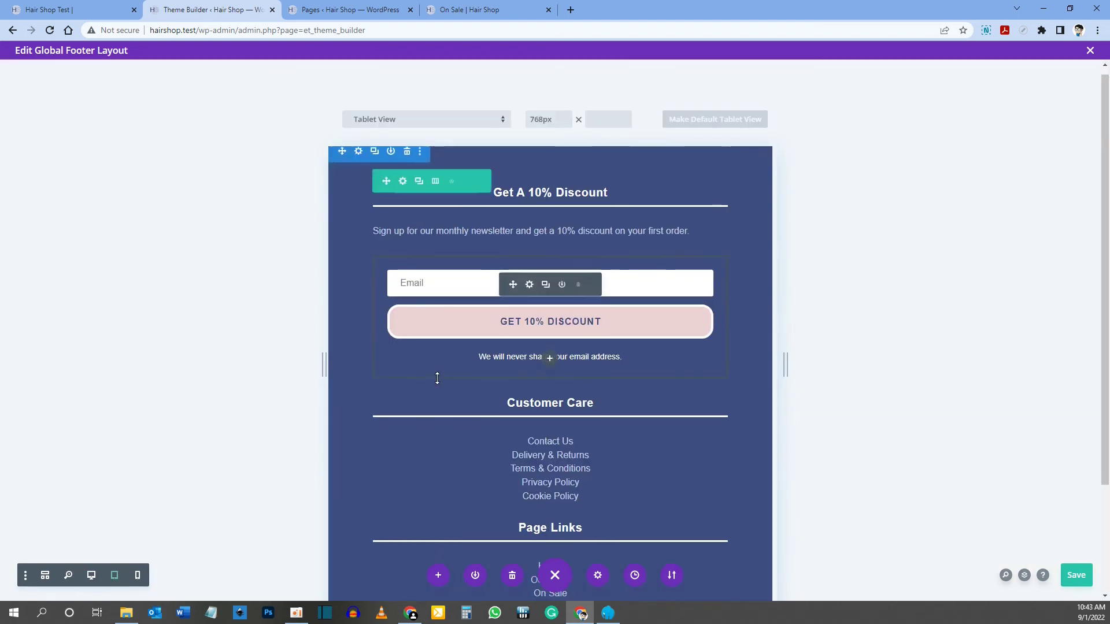
scroll(431, 382, "down", 3)
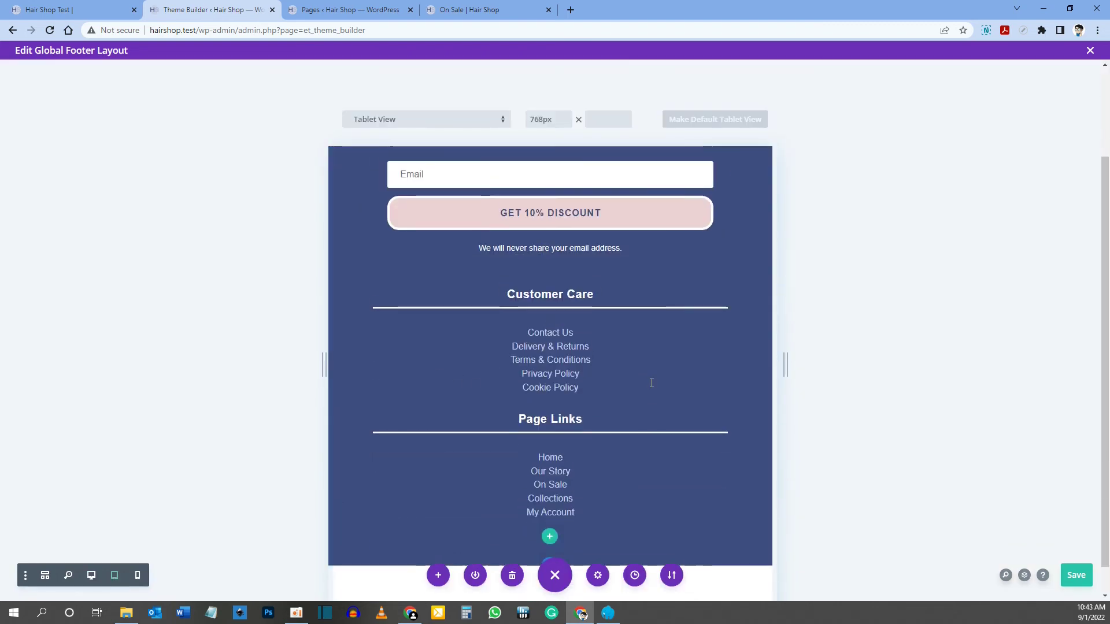
left_click(140, 576)
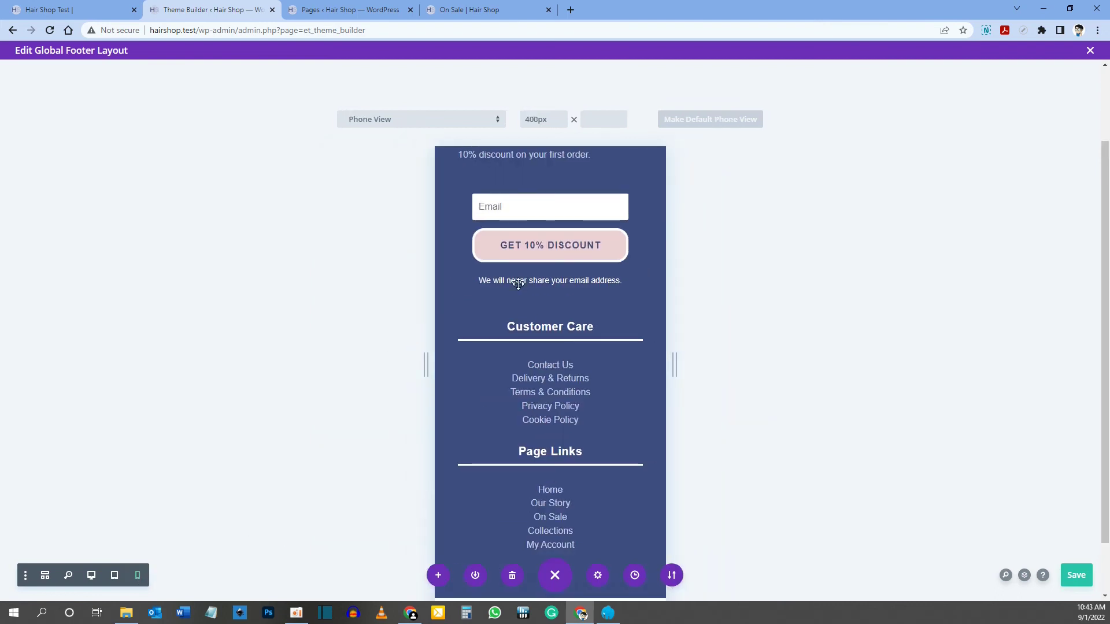
scroll(583, 304, "down", 1)
scroll(578, 347, "up", 3)
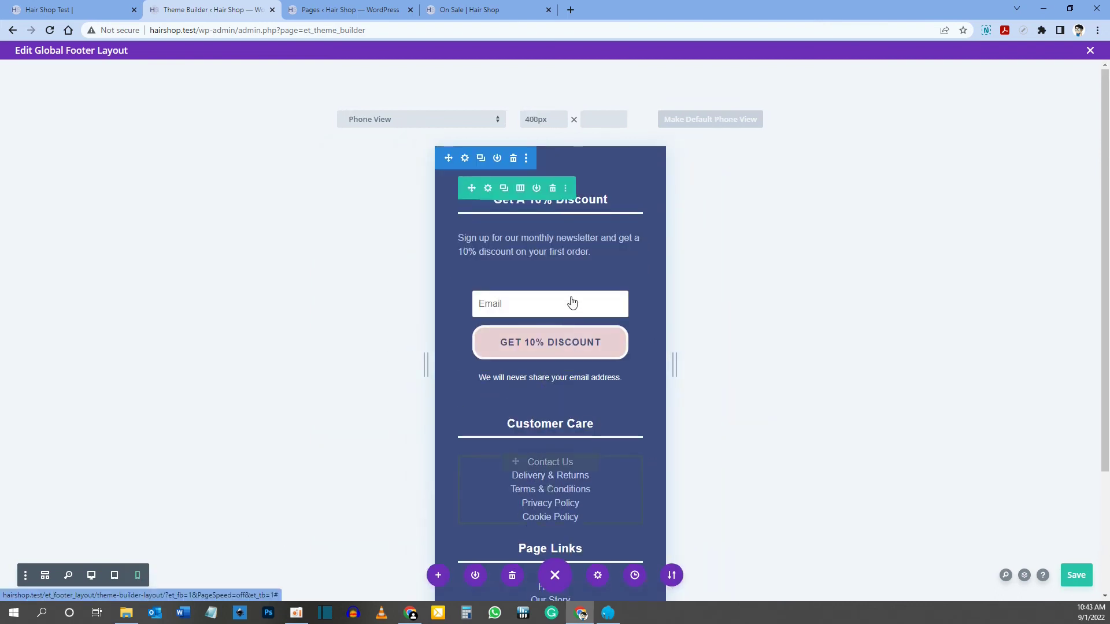
scroll(573, 303, "down", 3)
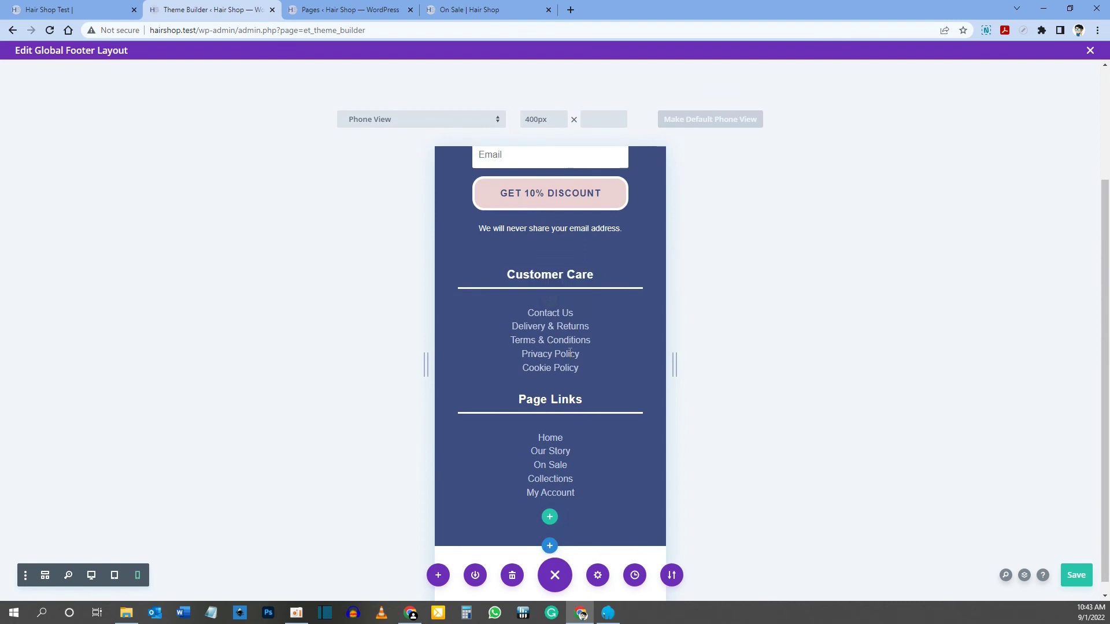
Return the footer layout to desktop view and compare it with the reference site's footer, examining the social icons below the columns
left_click(92, 576)
key("ctrl+1")
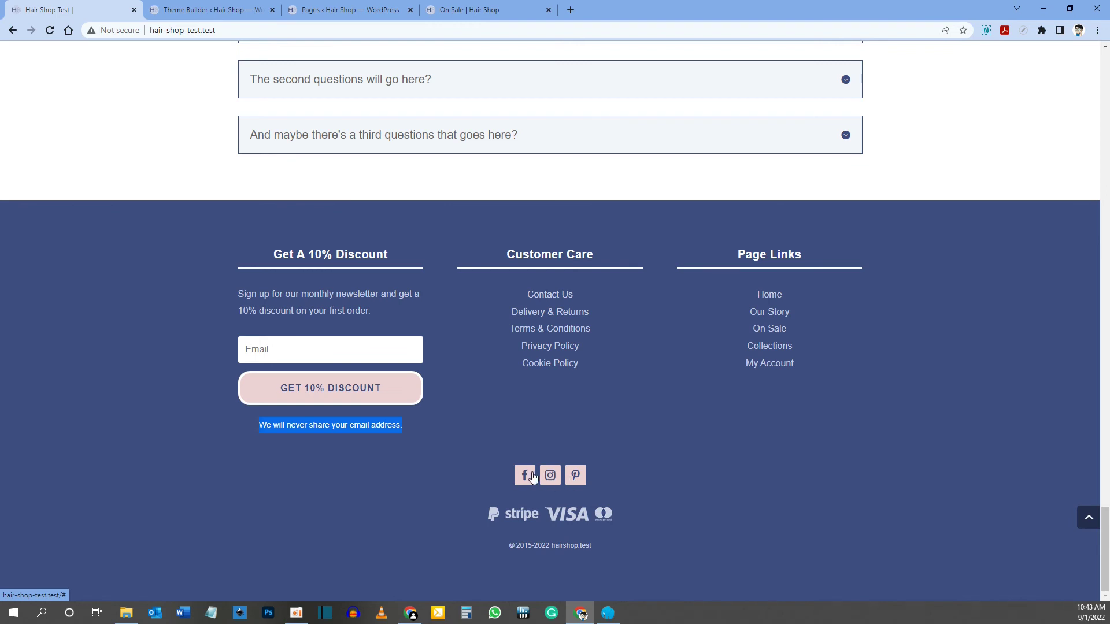
left_click(512, 425)
left_click(222, 7)
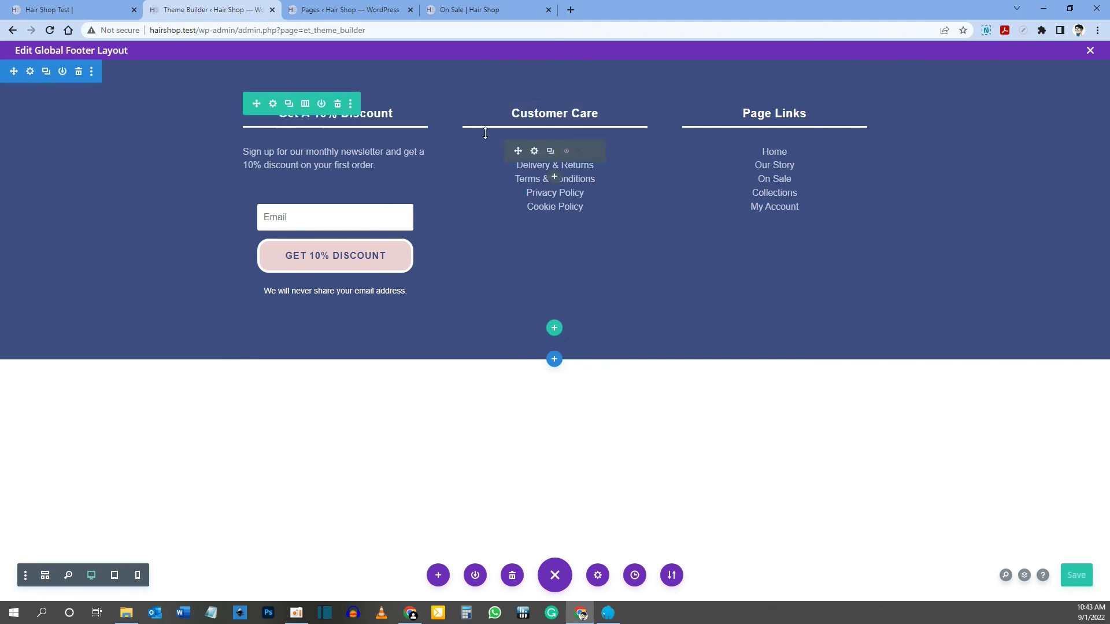
left_click(346, 9)
left_click(48, 9)
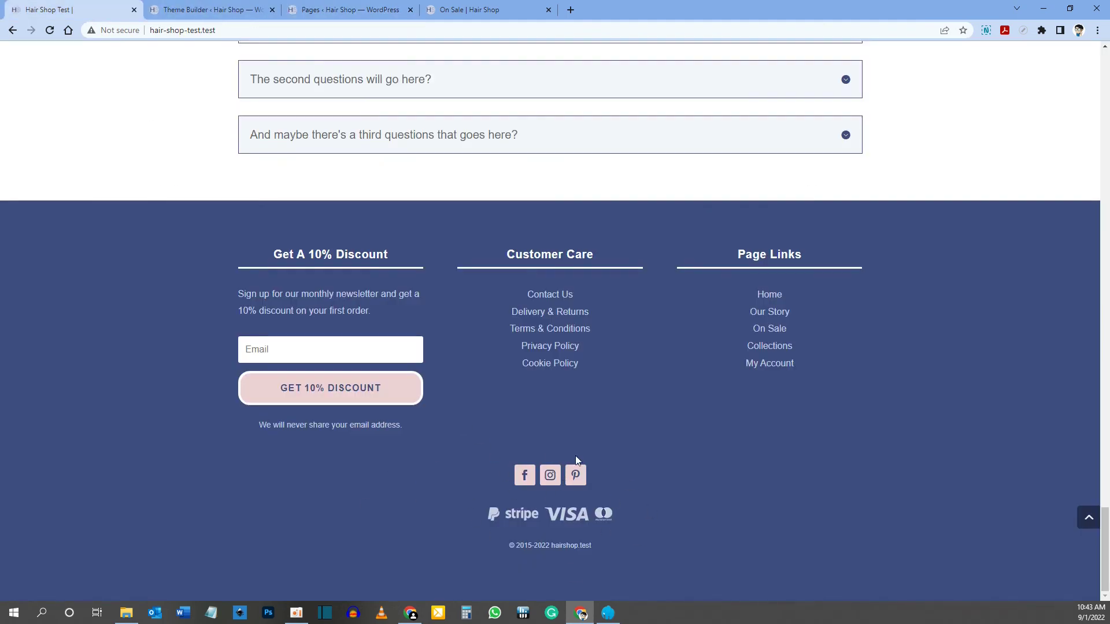
left_click(214, 9)
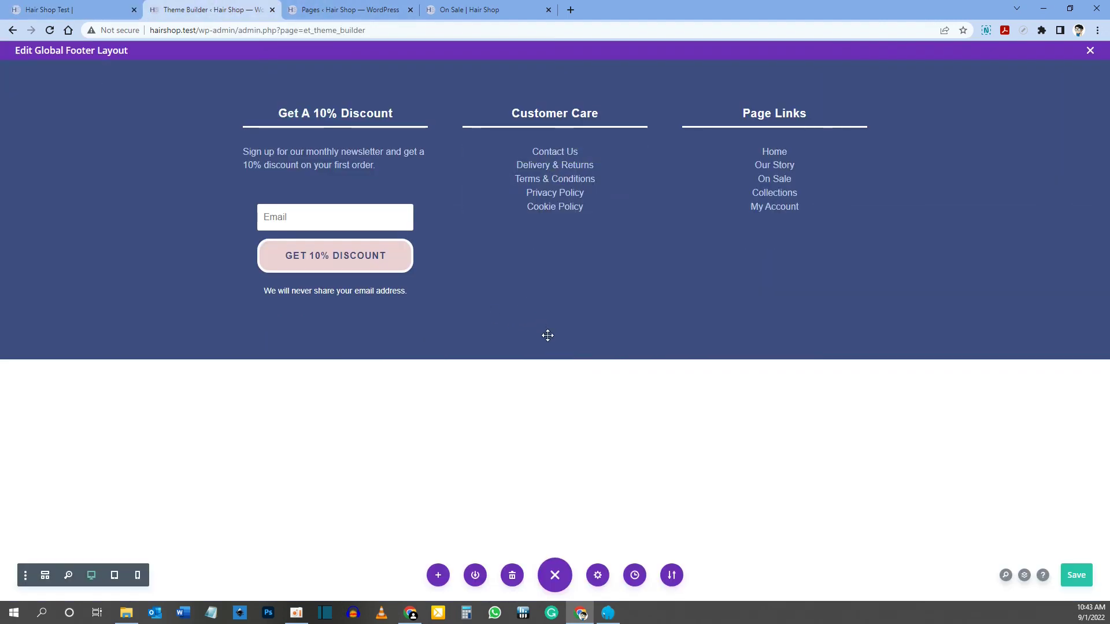
Insert a single-column row beneath the three footer columns and add a Social Media Follow module to it
mouse_move(554, 326)
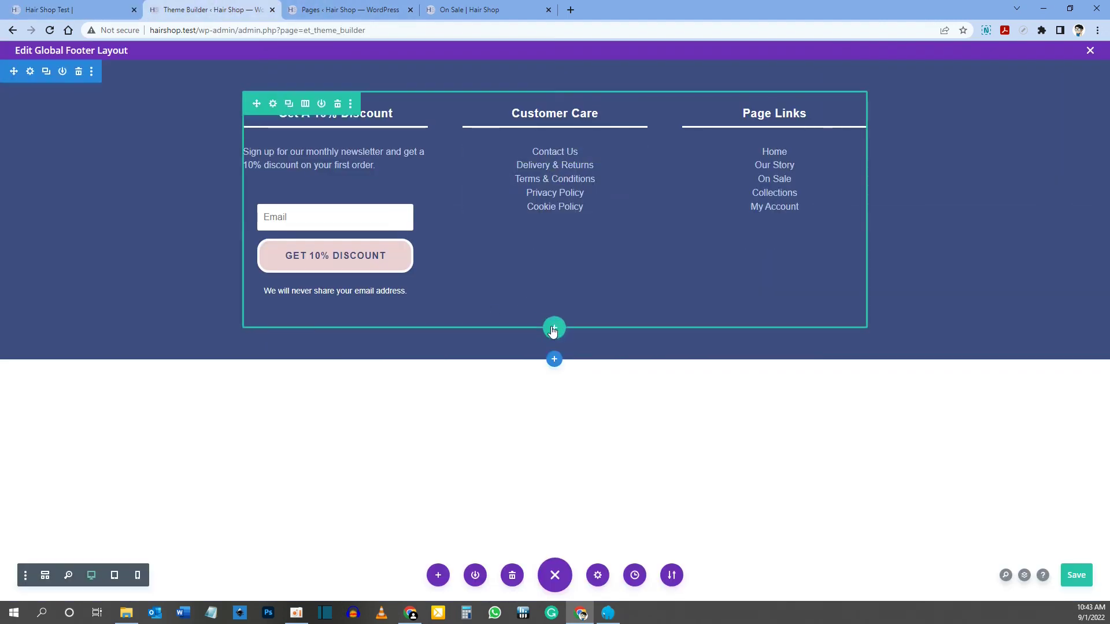
left_click(554, 329)
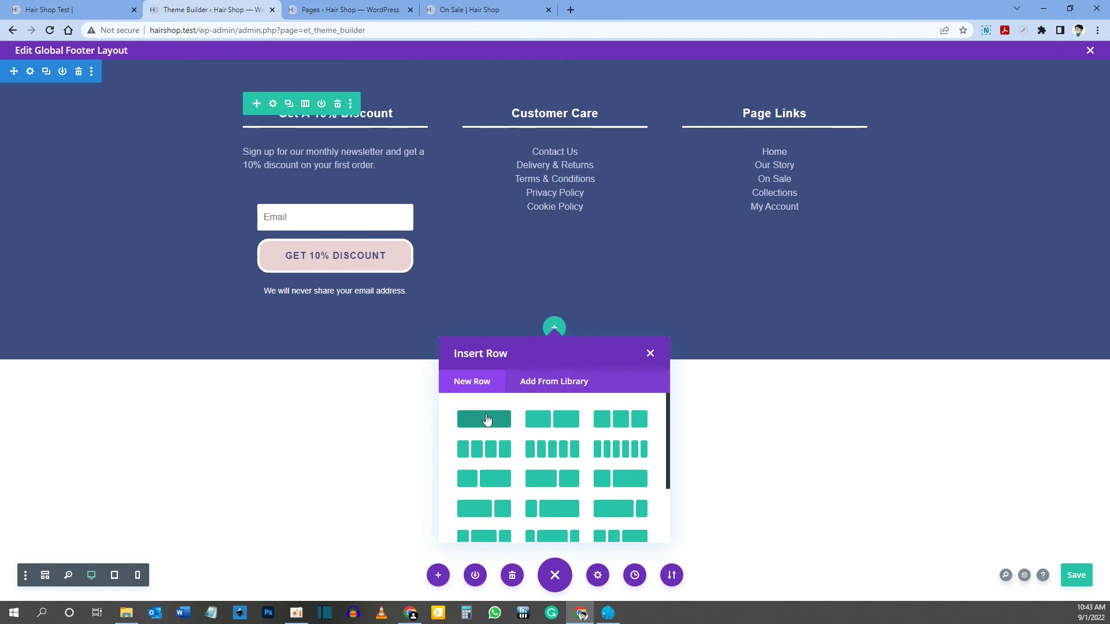
left_click(486, 420)
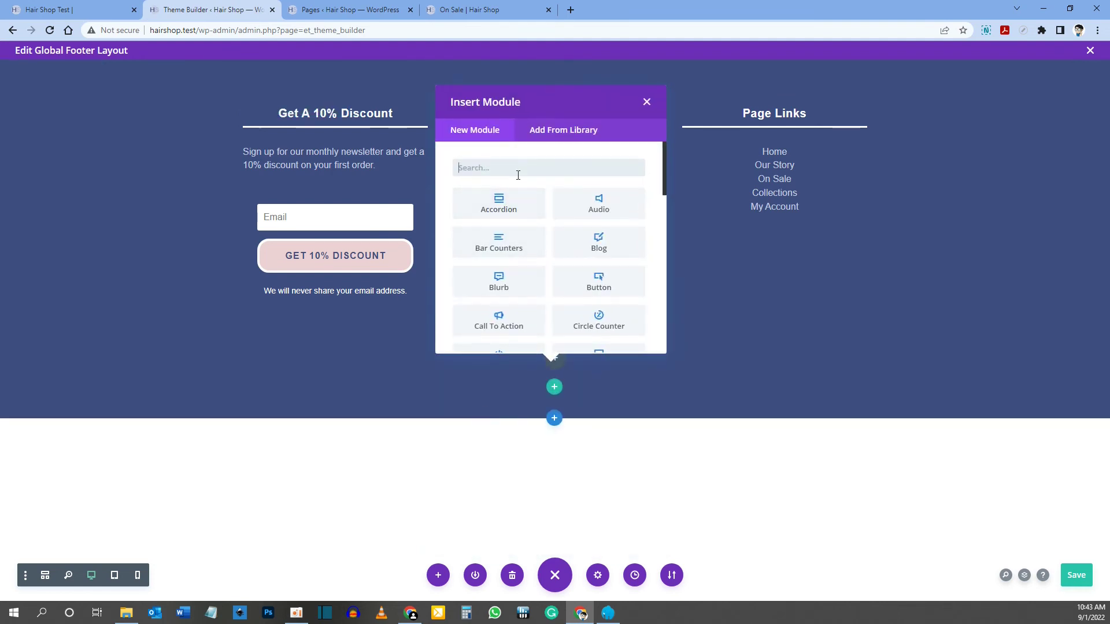
type("social")
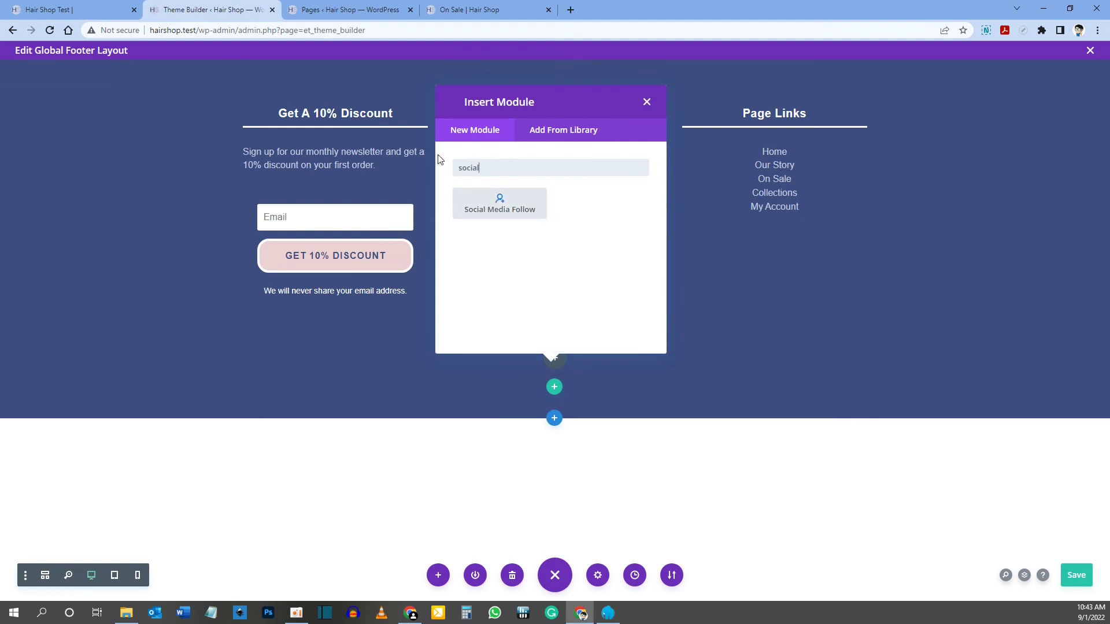
left_click(500, 211)
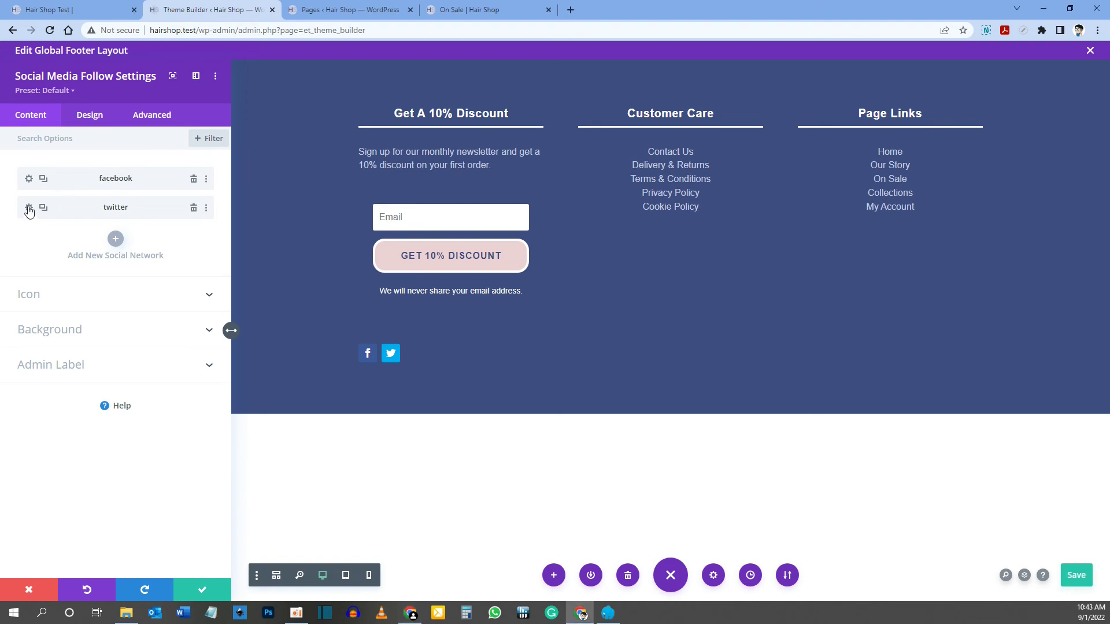
Change the Twitter entry's social network to Instagram and return to the Social Media Follow settings
left_click(29, 209)
left_click(36, 210)
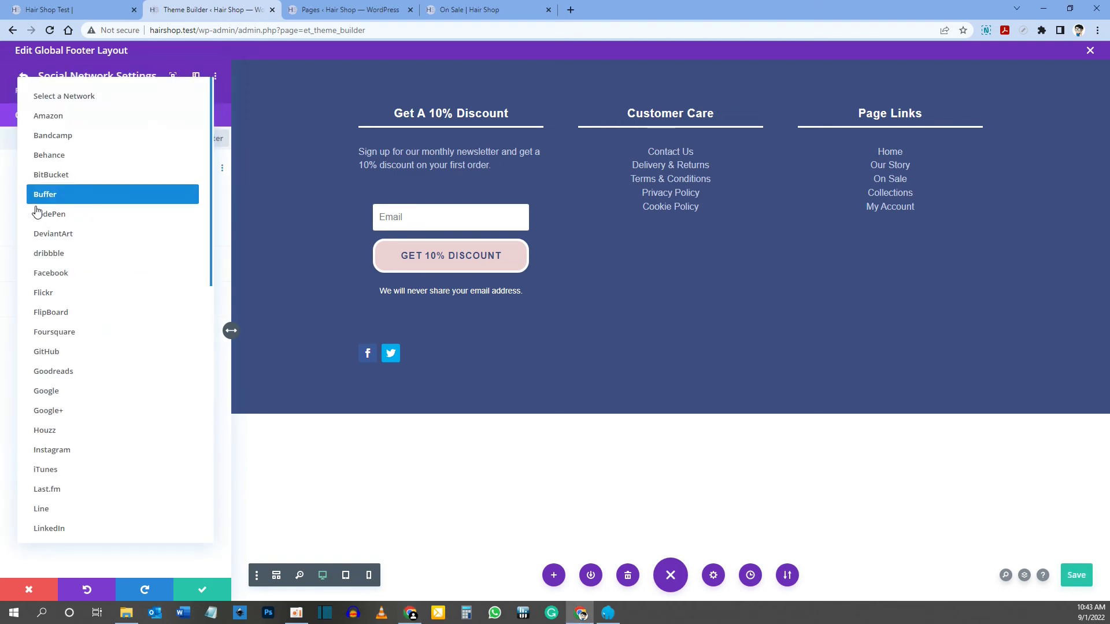
left_click(77, 450)
left_click(24, 77)
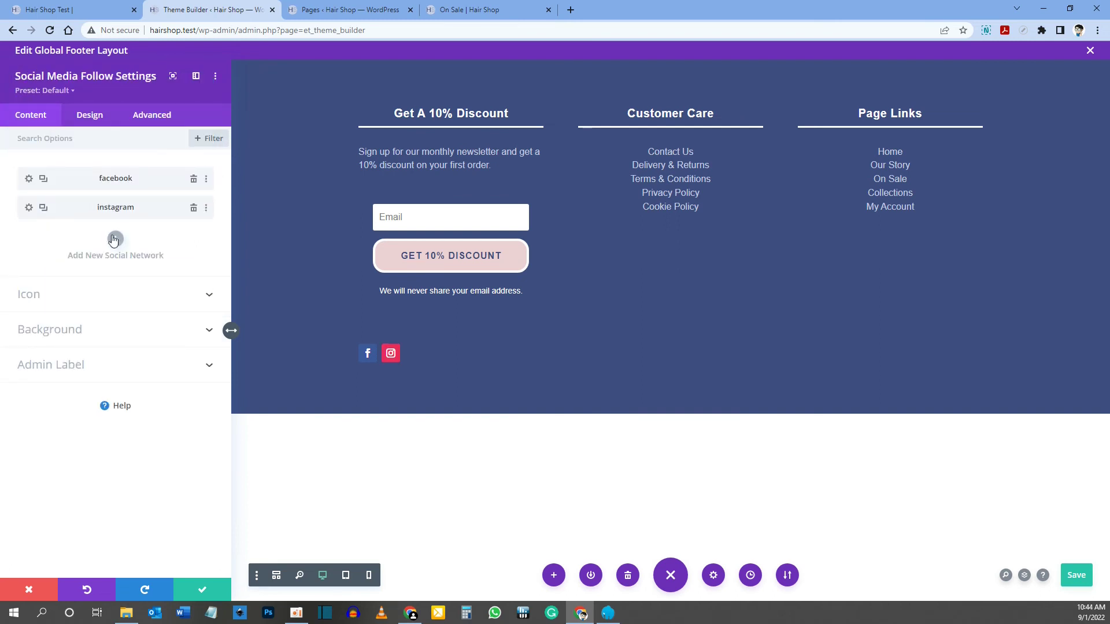
Duplicate the Instagram entry and set the copy's social network to Pinterest
left_click(44, 209)
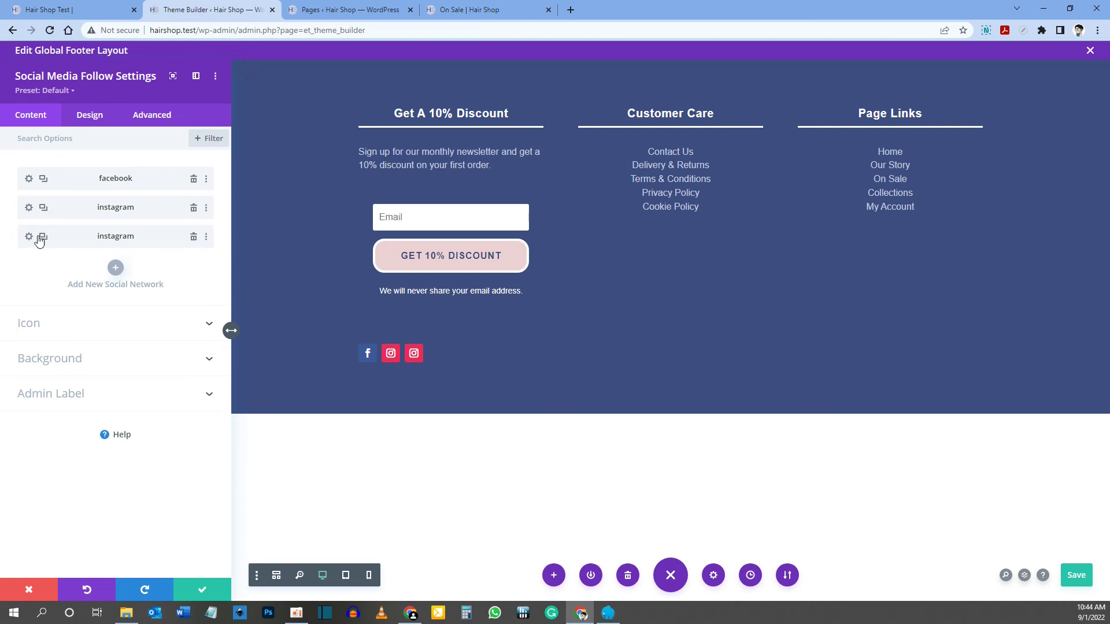
left_click(29, 238)
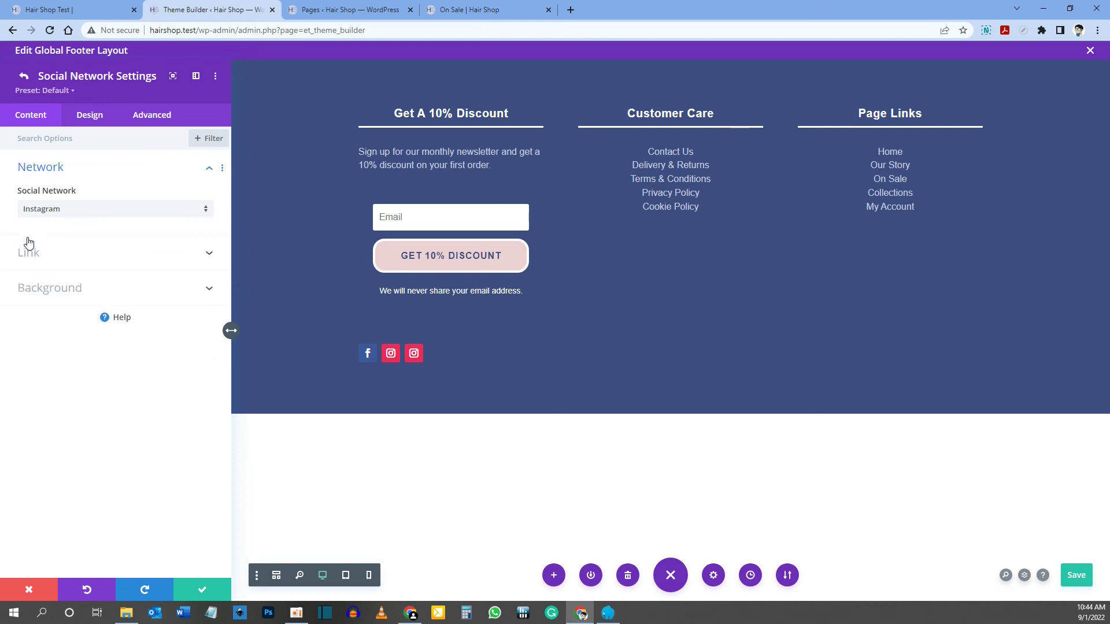
left_click(54, 211)
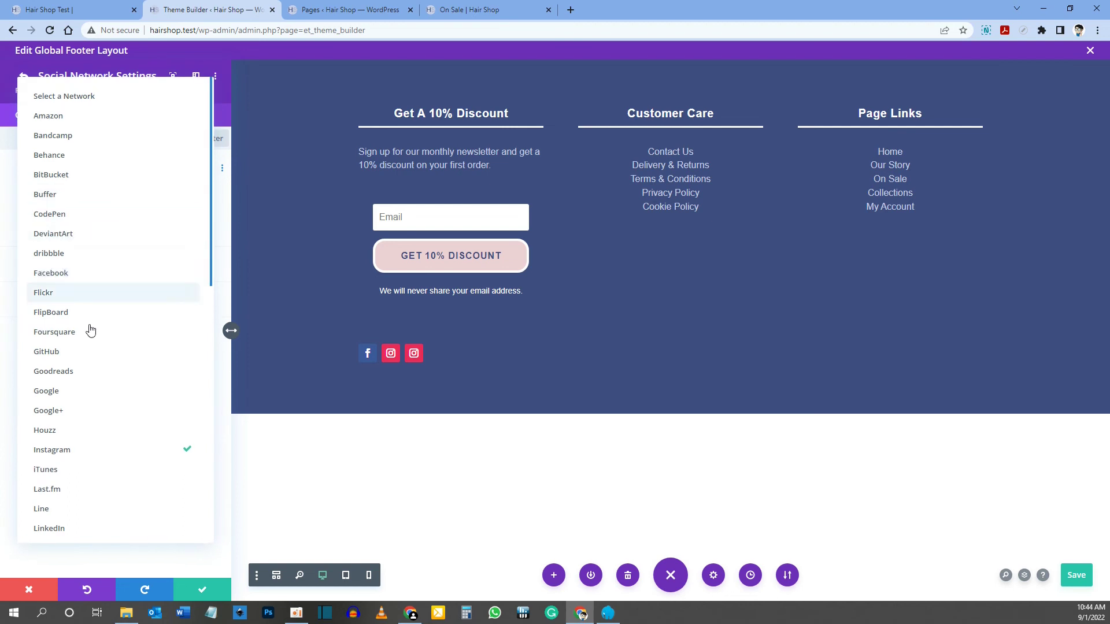
scroll(87, 466, "down", 3)
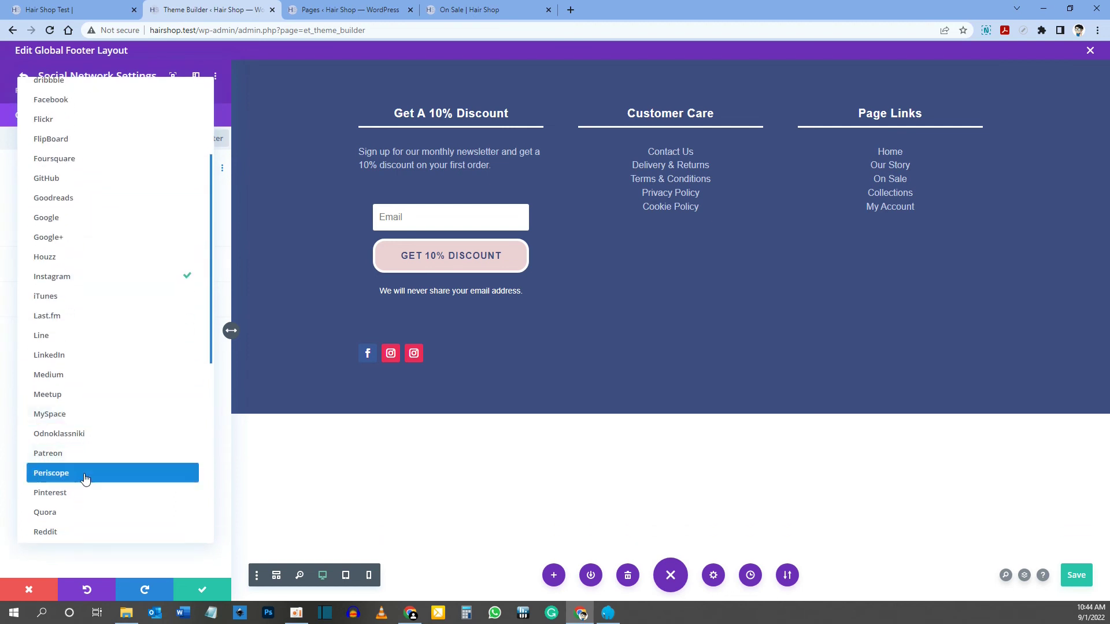
left_click(75, 493)
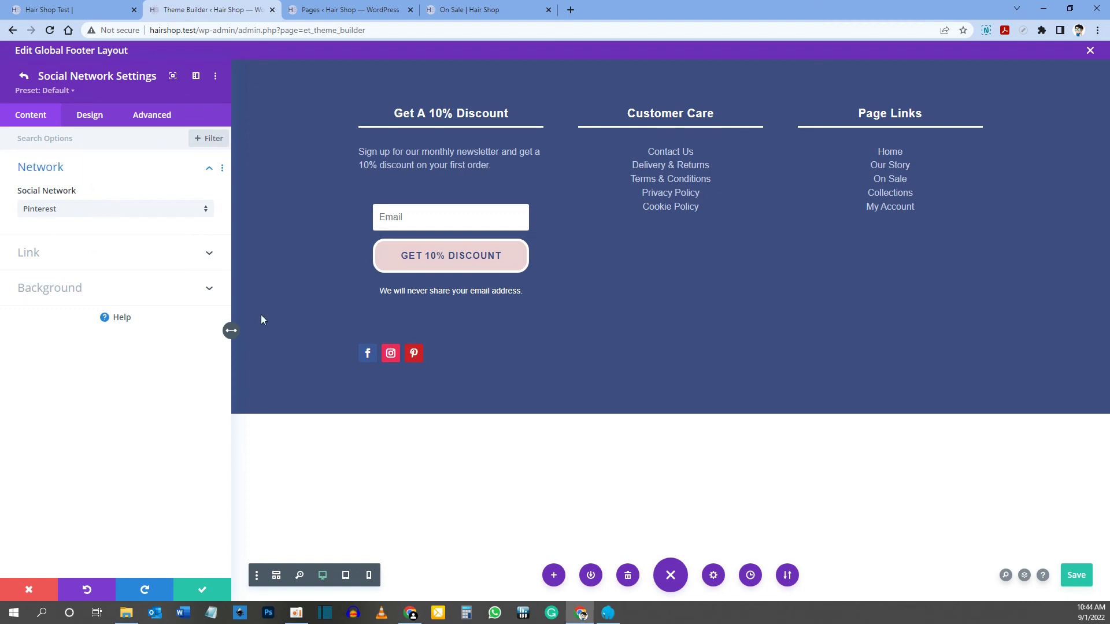
Examine the Account Link URL option in the Pinterest entry's link settings
left_click(41, 254)
left_click(20, 249)
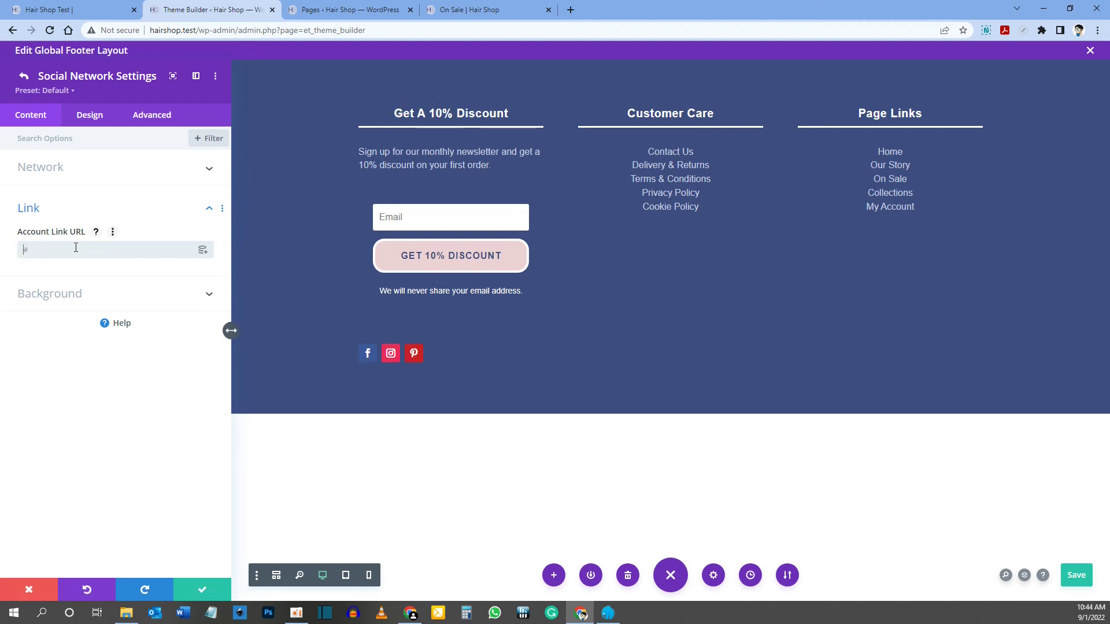
left_click(30, 208)
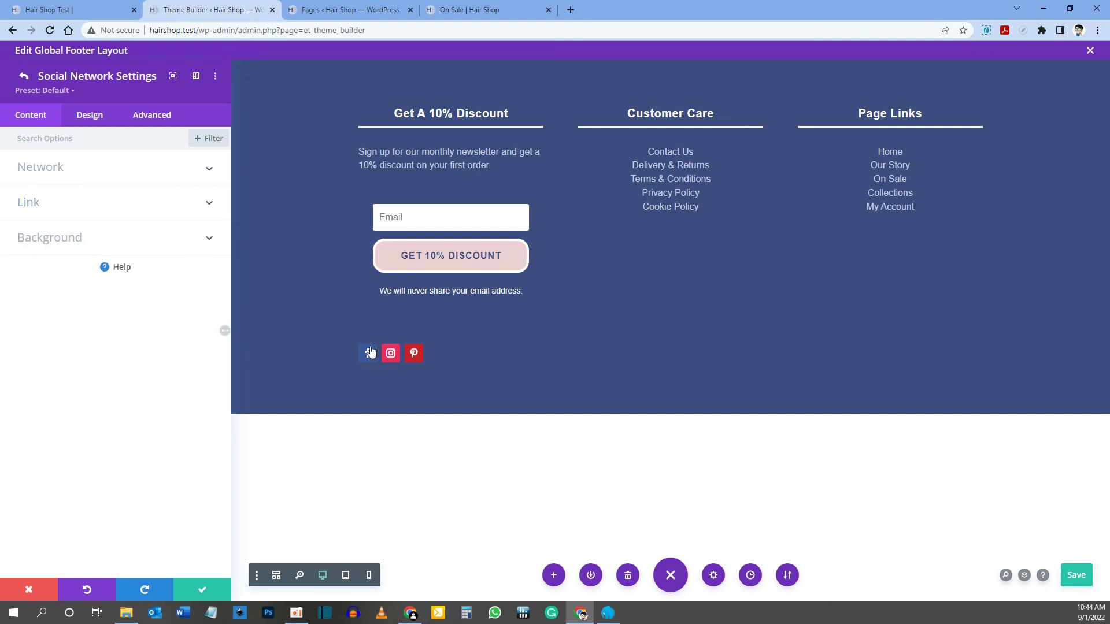
Check the social icon colours on the reference site and set the Pinterest icon's background to the saved light pink
key("ctrl+1")
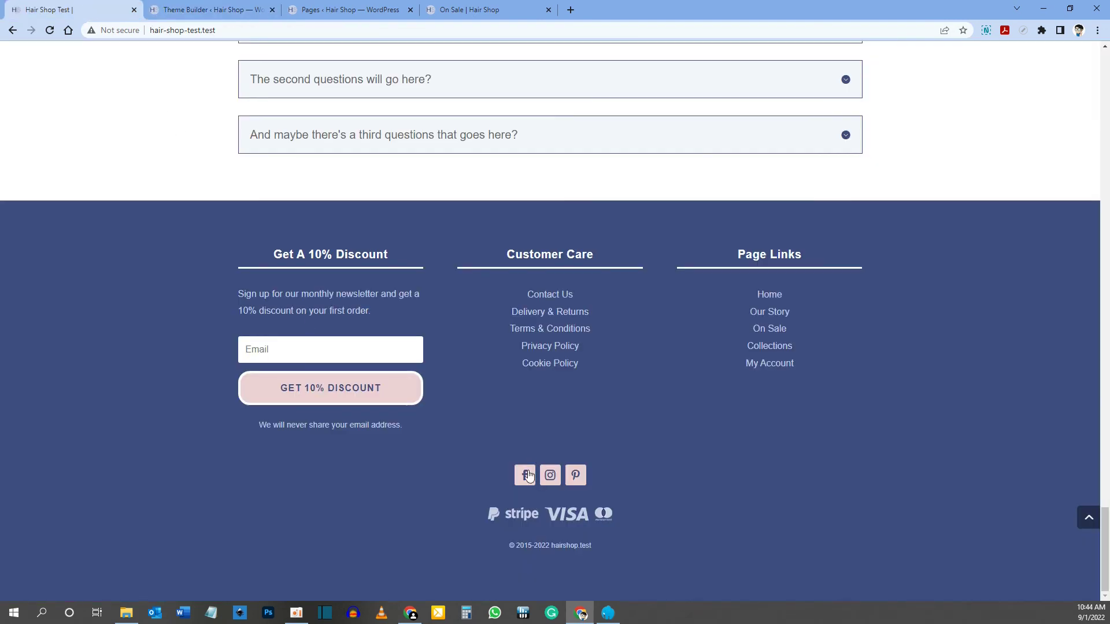
left_click(208, 10)
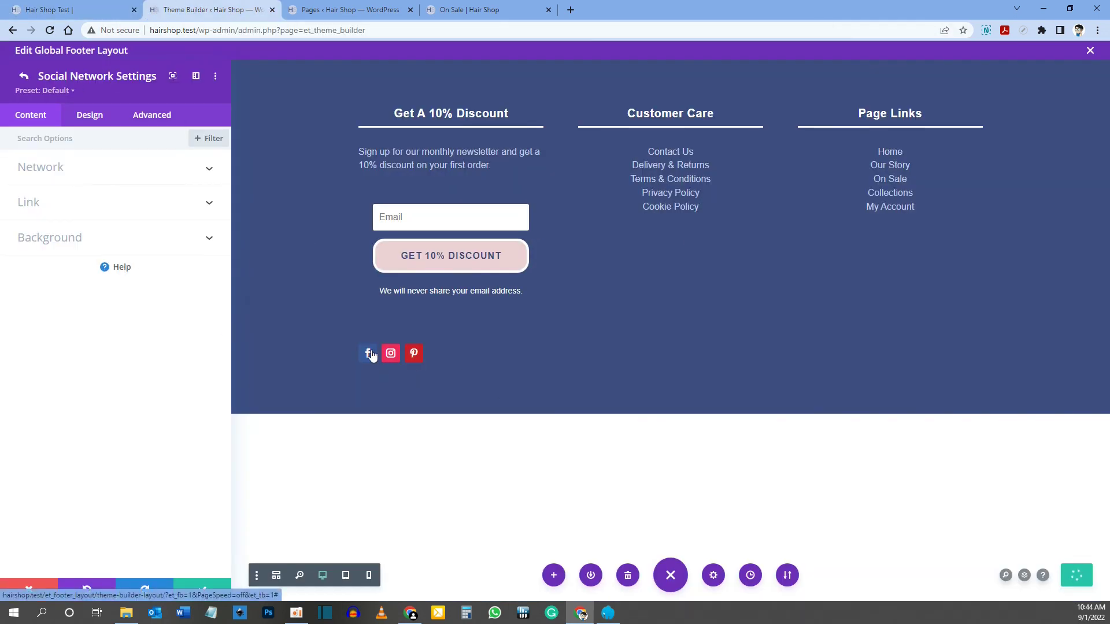
left_click(49, 173)
left_click(67, 295)
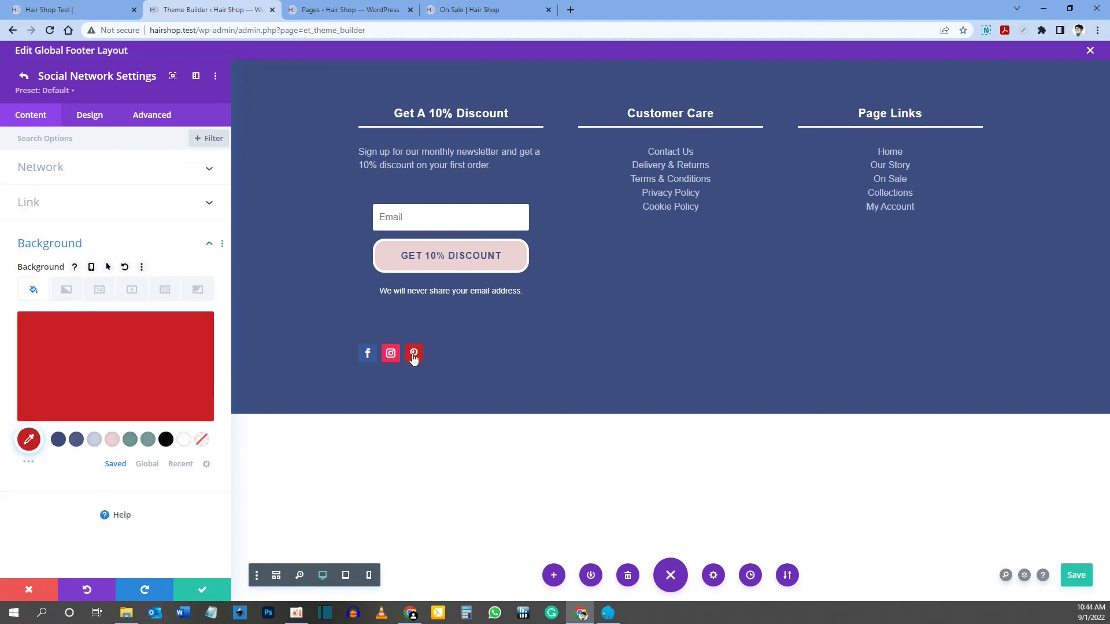
left_click(112, 440)
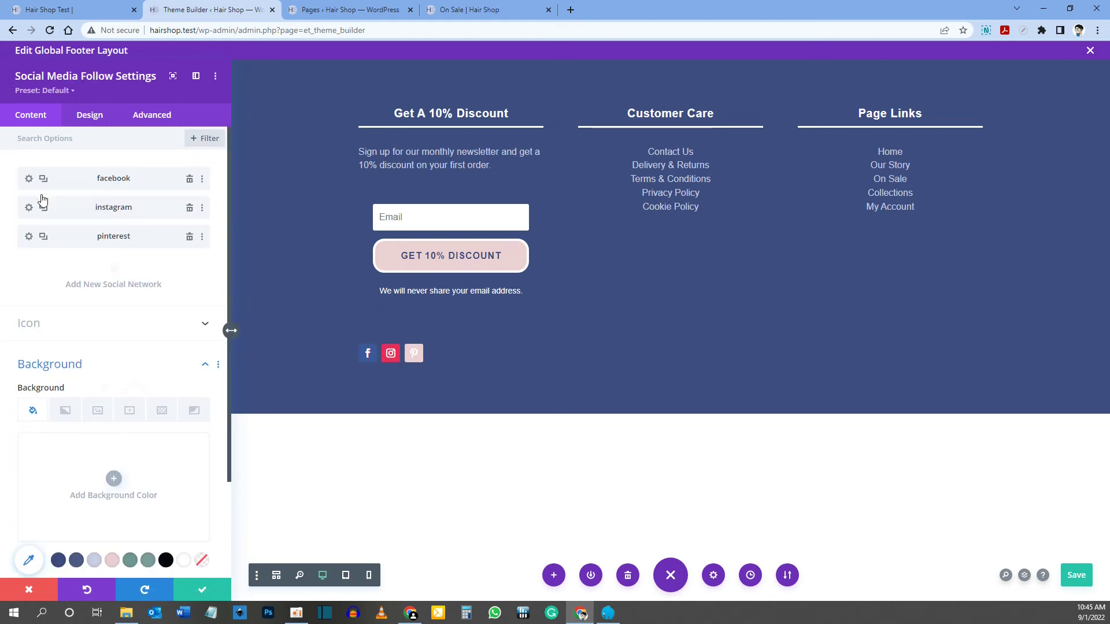
Extend the Pinterest icon's background styles to All Social Media Follows throughout This Column
left_click(28, 237)
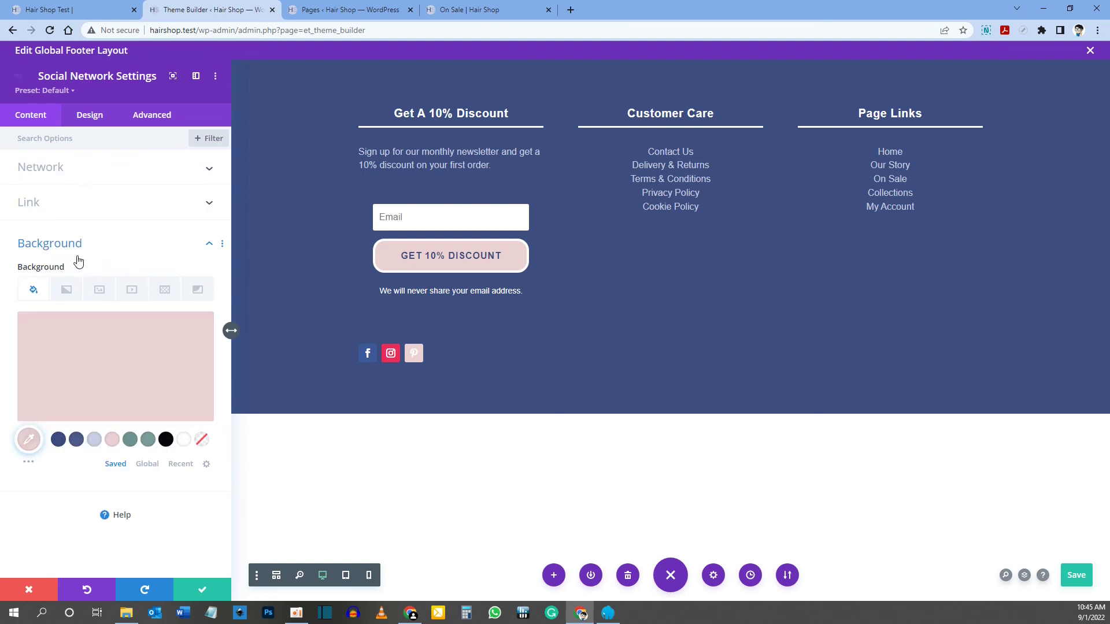
right_click(43, 247)
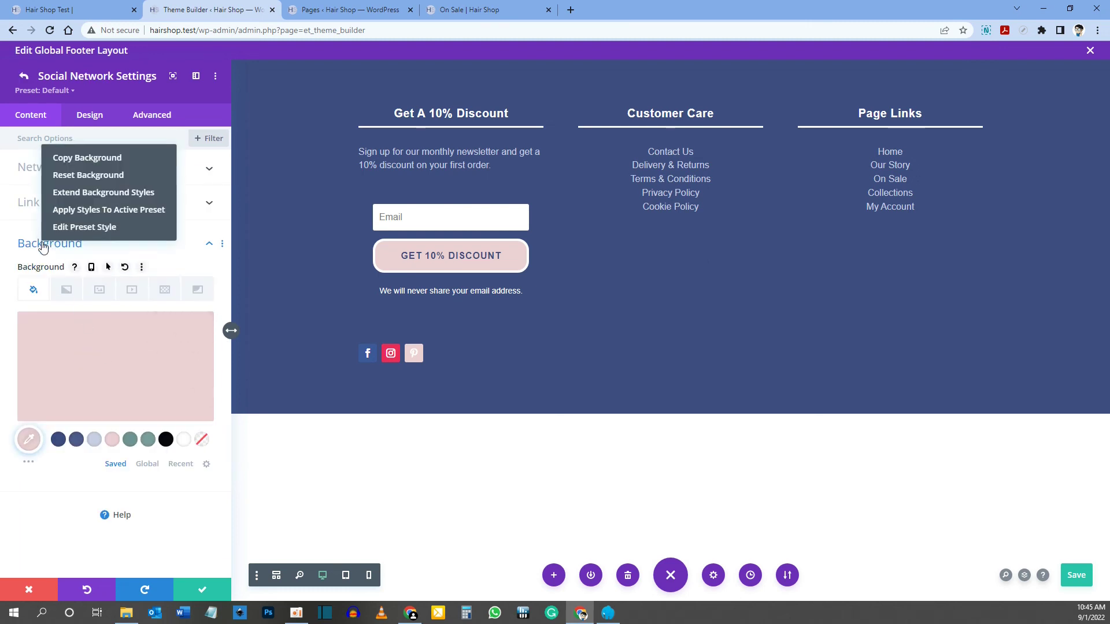
left_click(85, 194)
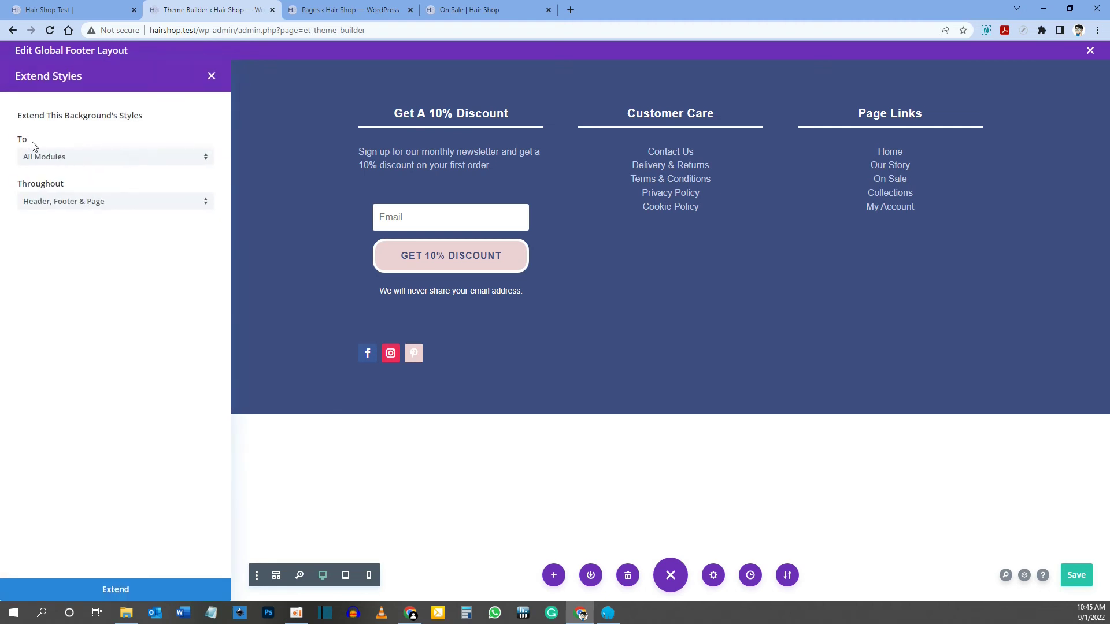
left_click(46, 157)
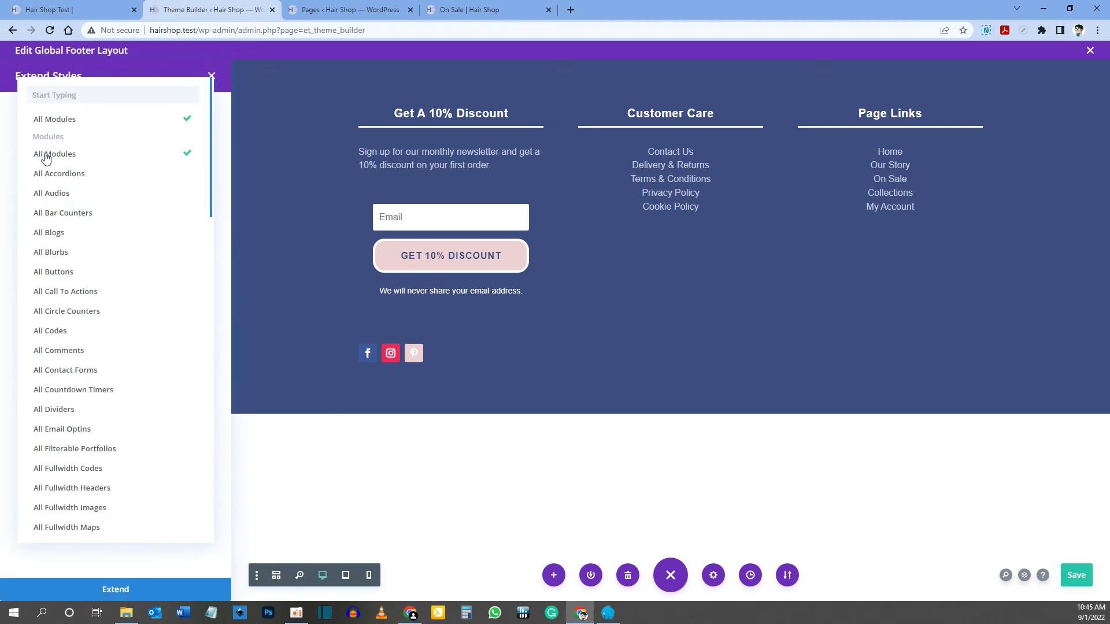
type("social")
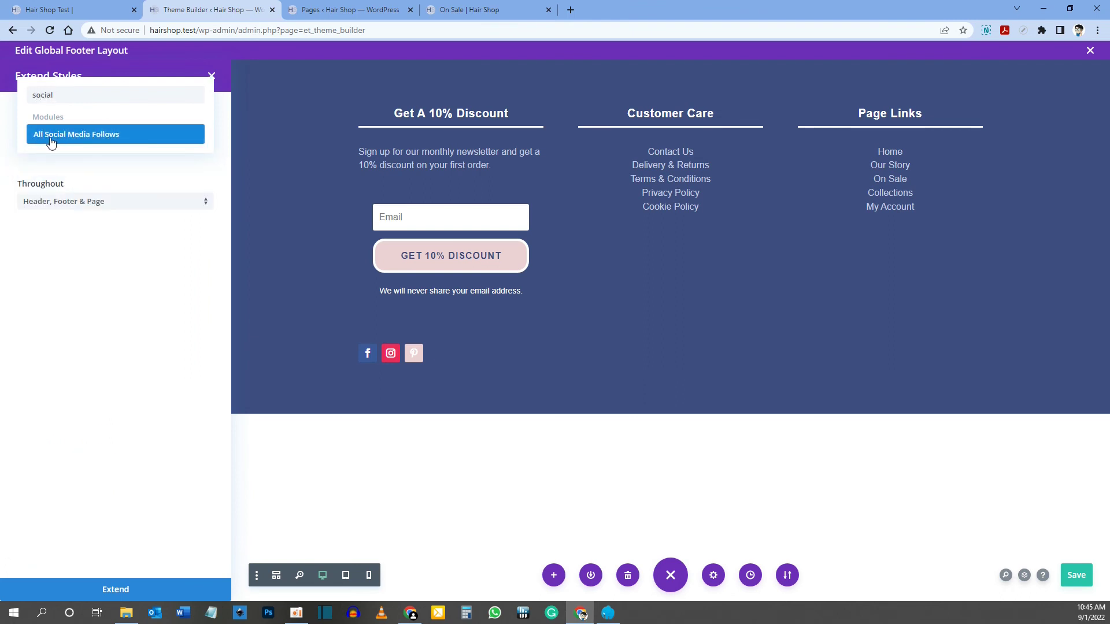
left_click(62, 136)
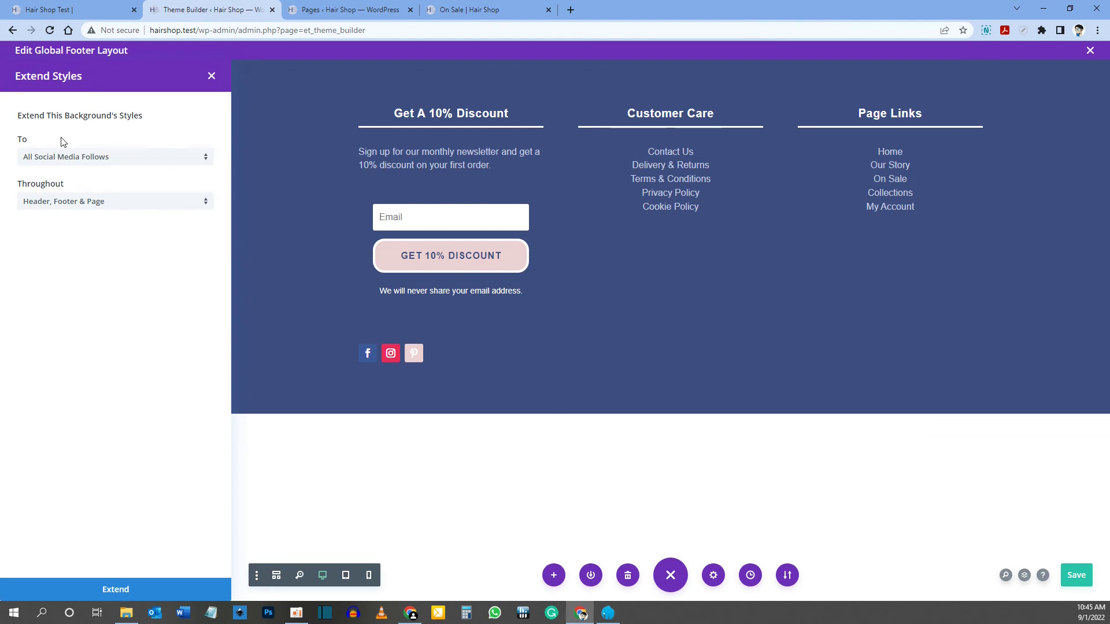
left_click(57, 202)
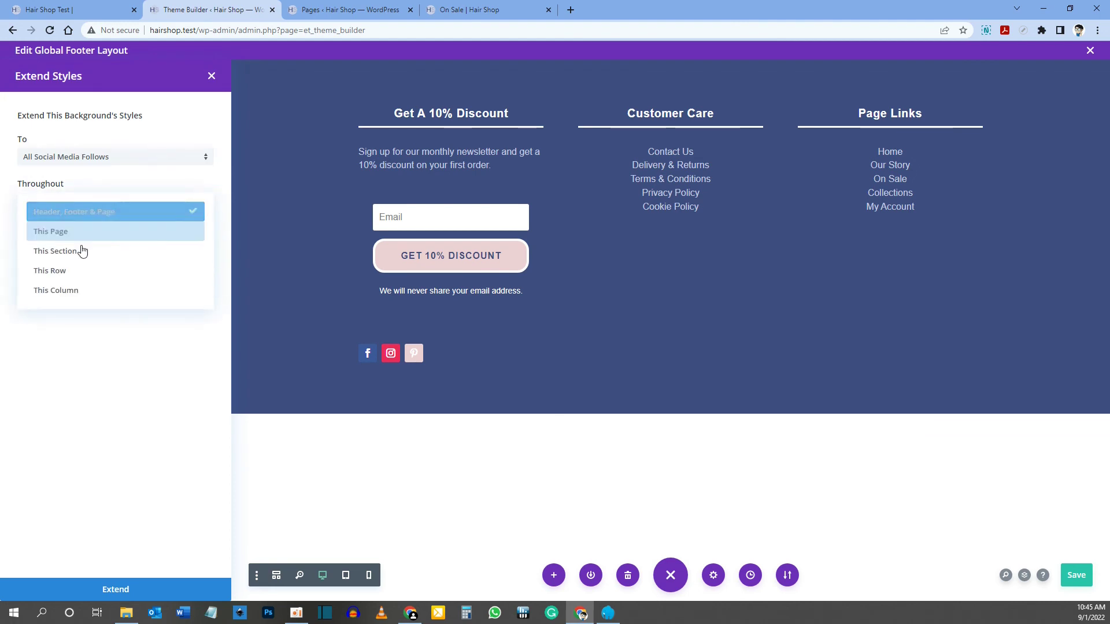
left_click(83, 294)
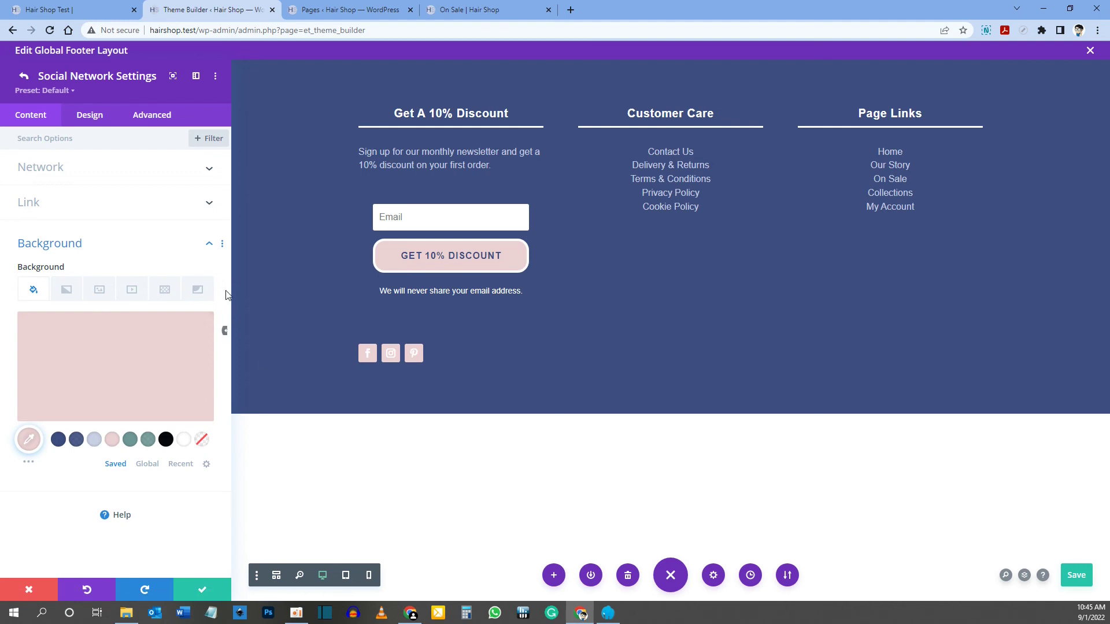
Try the saved green as the background of the whole Social Media Follow module and remove it again
left_click(24, 77)
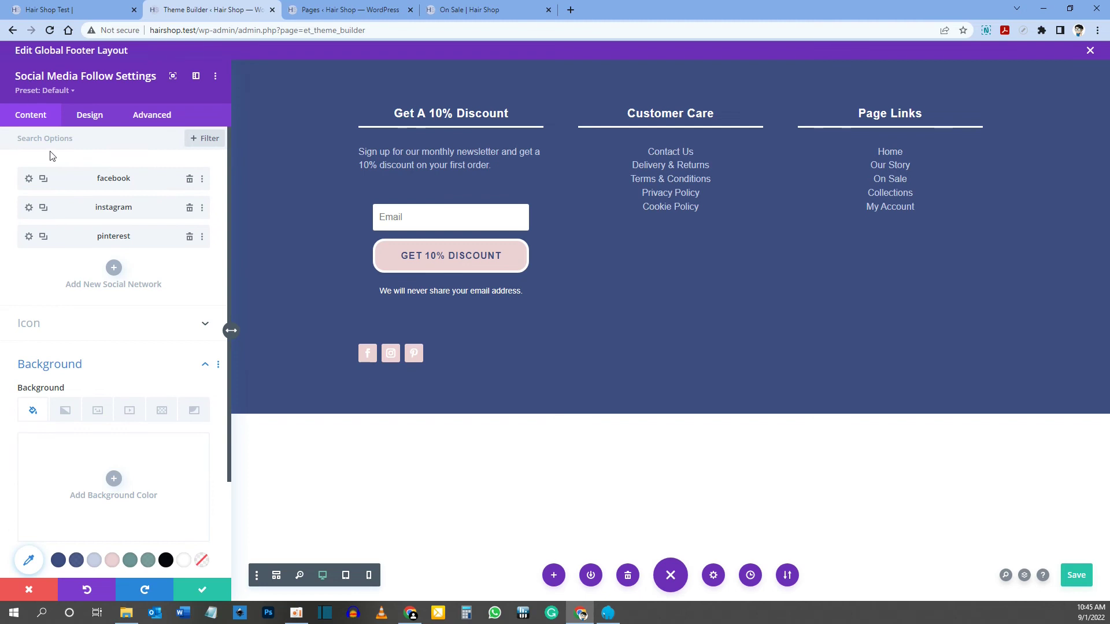
scroll(88, 301, "down", 1)
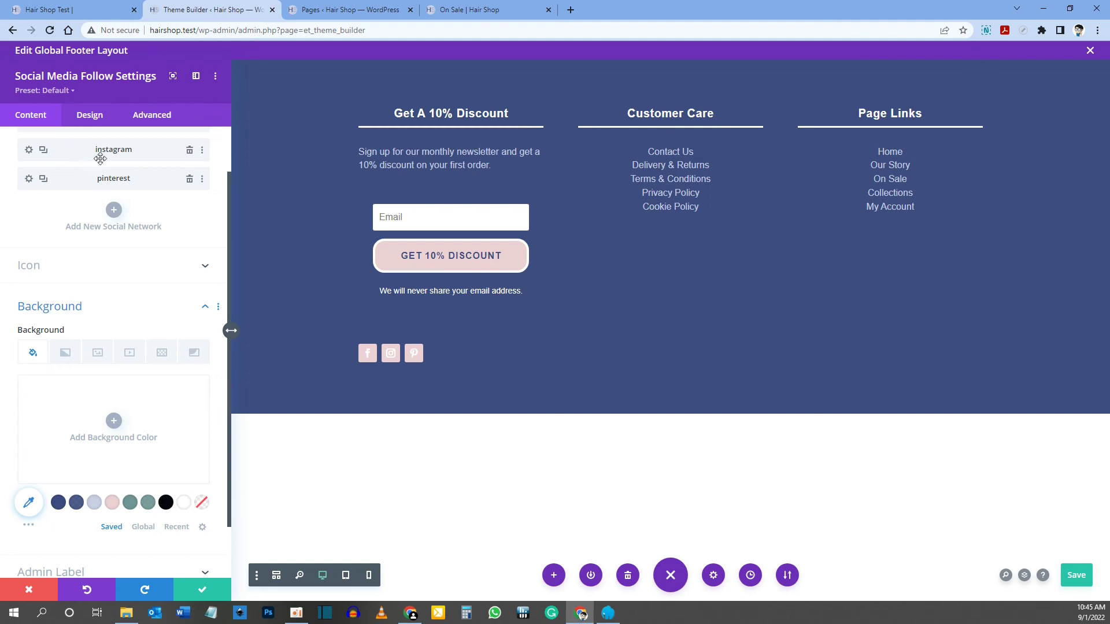
scroll(99, 153, "up", 1)
scroll(108, 219, "down", 2)
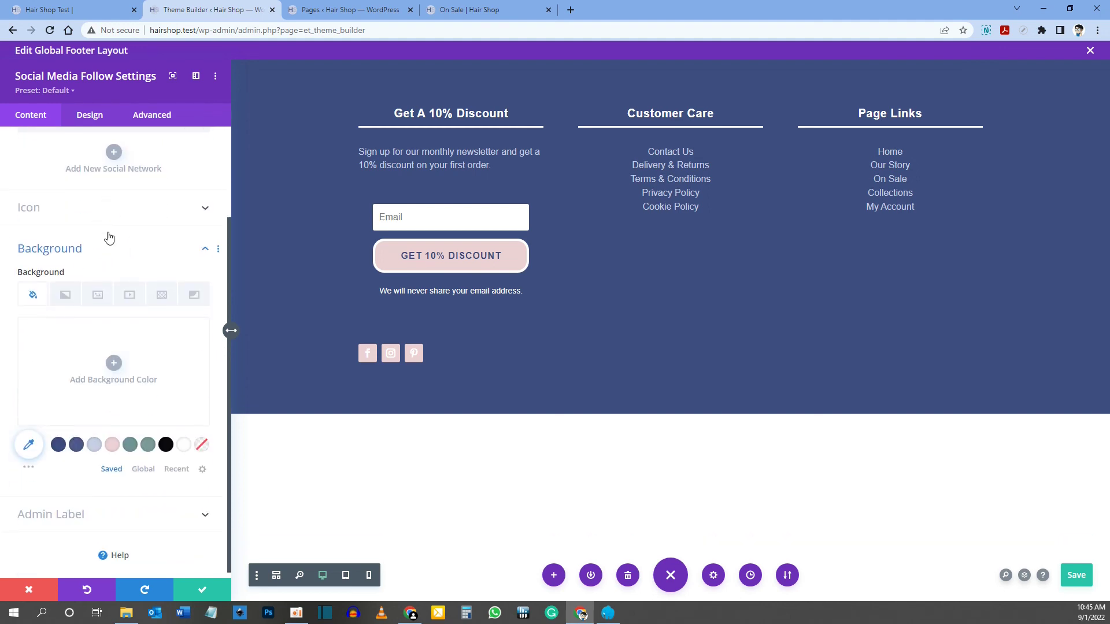
left_click(148, 446)
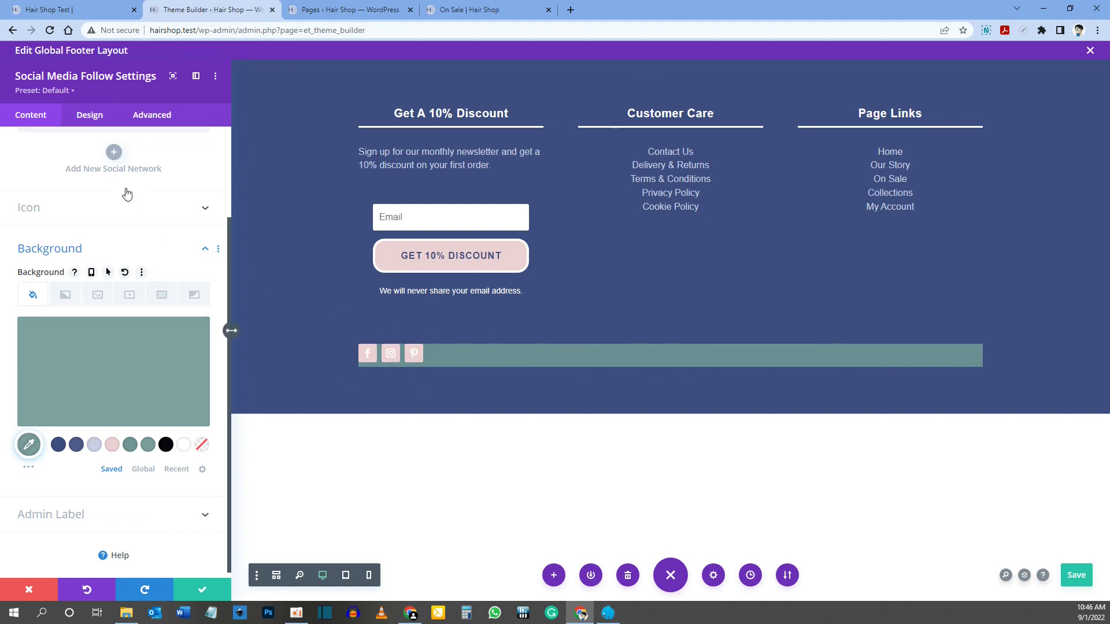
mouse_move(186, 358)
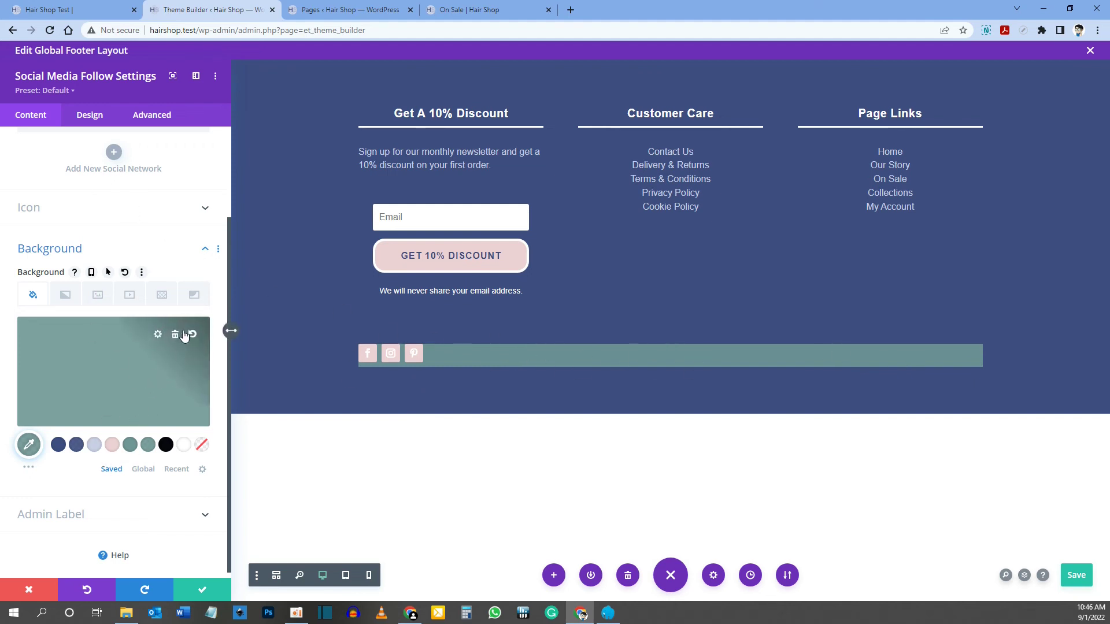
left_click(175, 335)
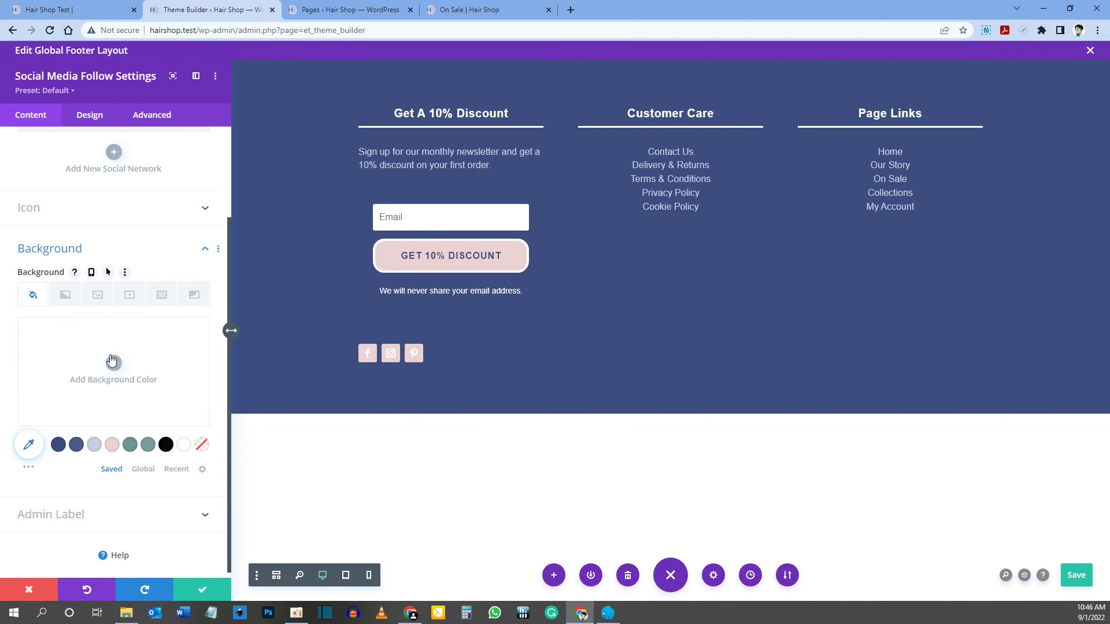
scroll(127, 325, "up", 2)
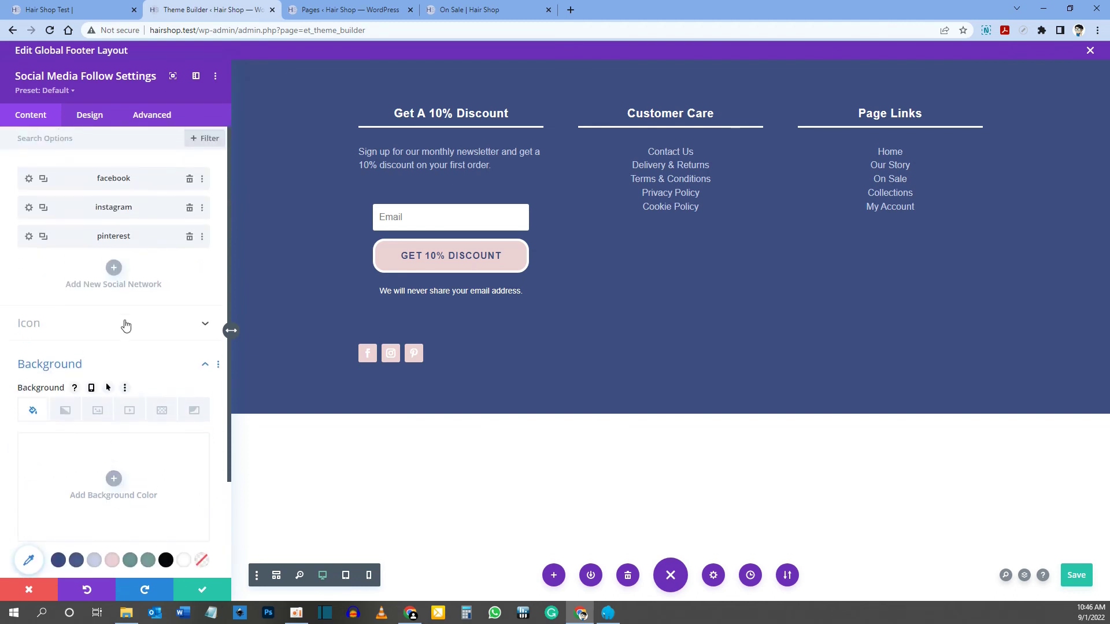
Check the social icons' placement on the reference site and set the Social Media Follow module's alignment to centre
left_click(90, 116)
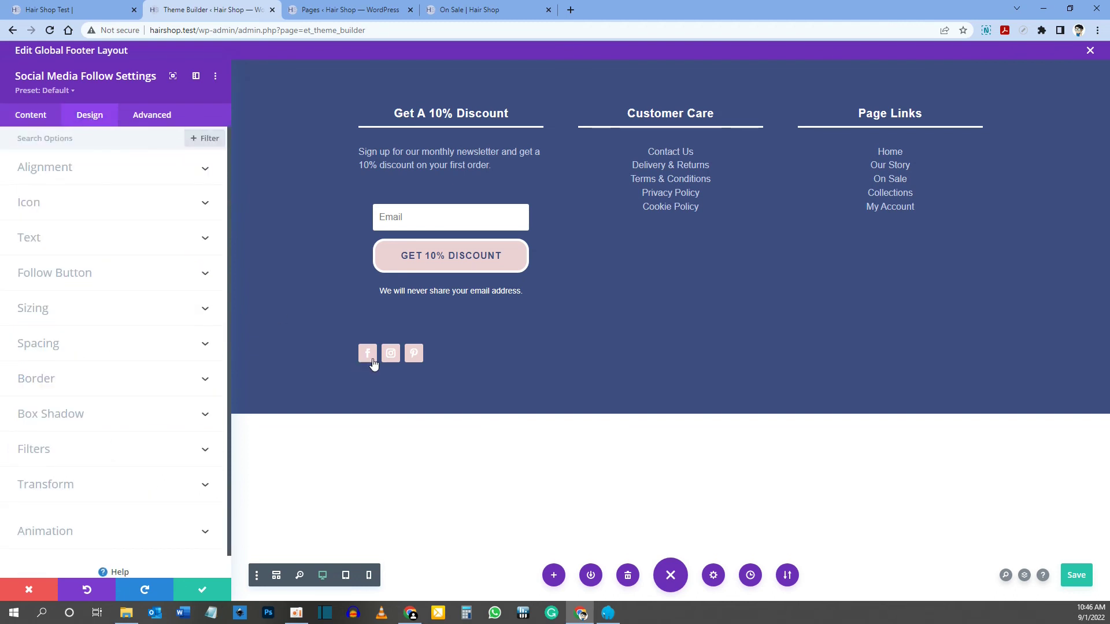
key("ctrl+1")
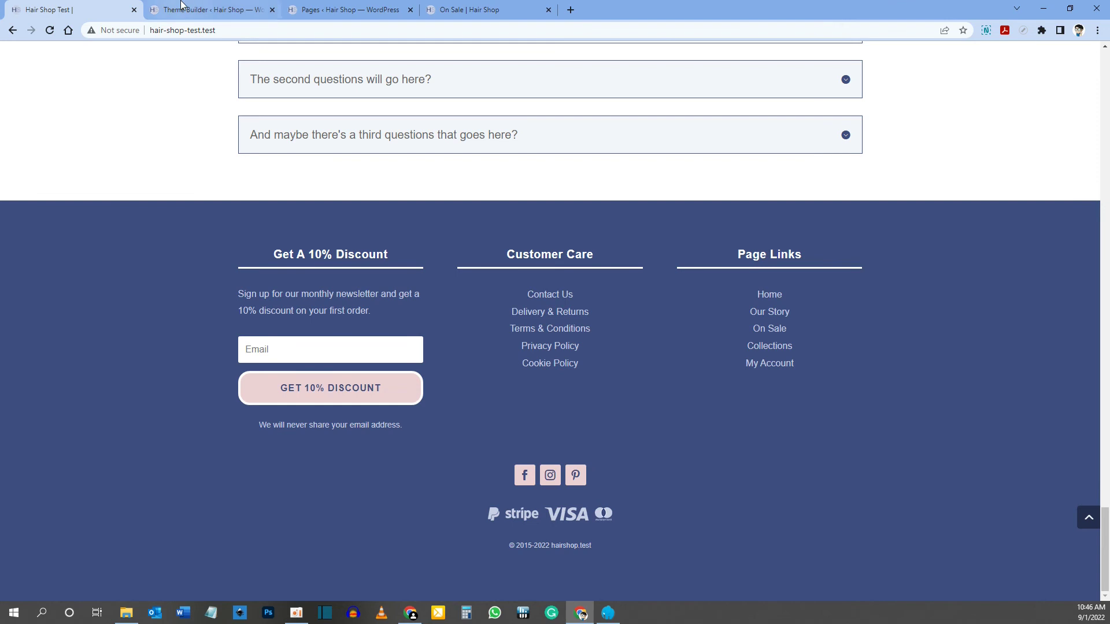
left_click(165, 10)
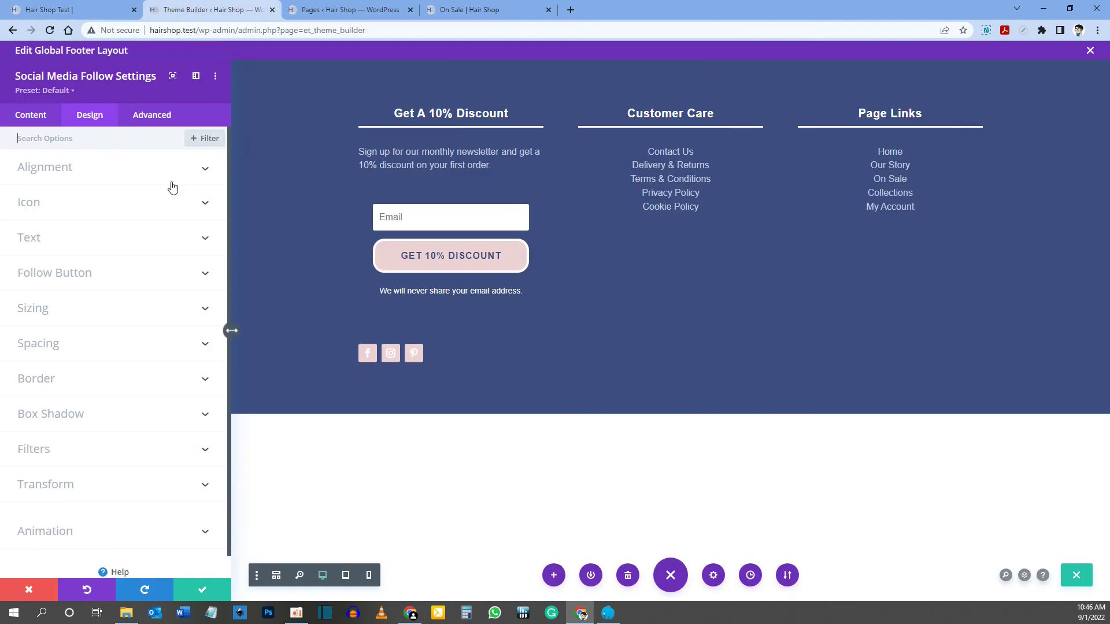
left_click(43, 171)
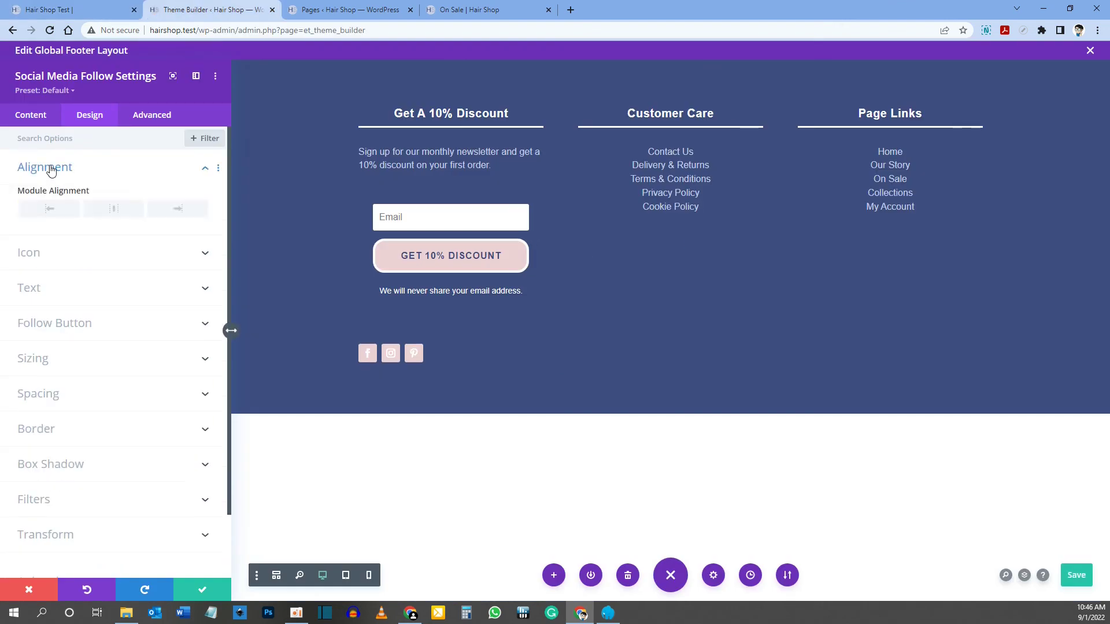
left_click(120, 210)
Set the social icon color to #3d4d80 and enable a custom icon font size of 18px
left_click(41, 254)
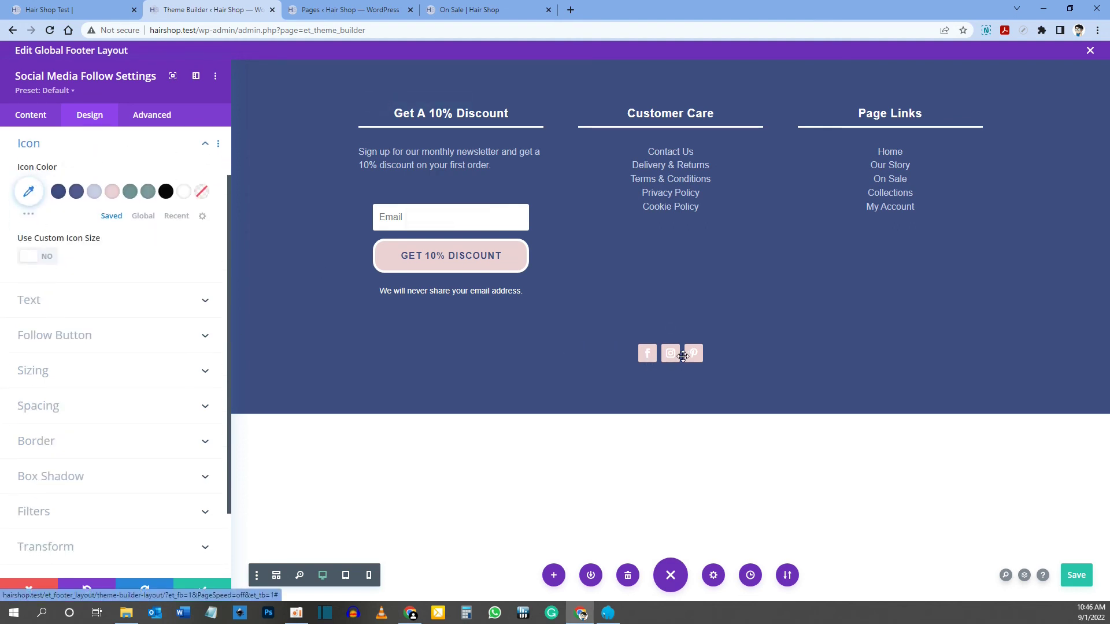
left_click(58, 192)
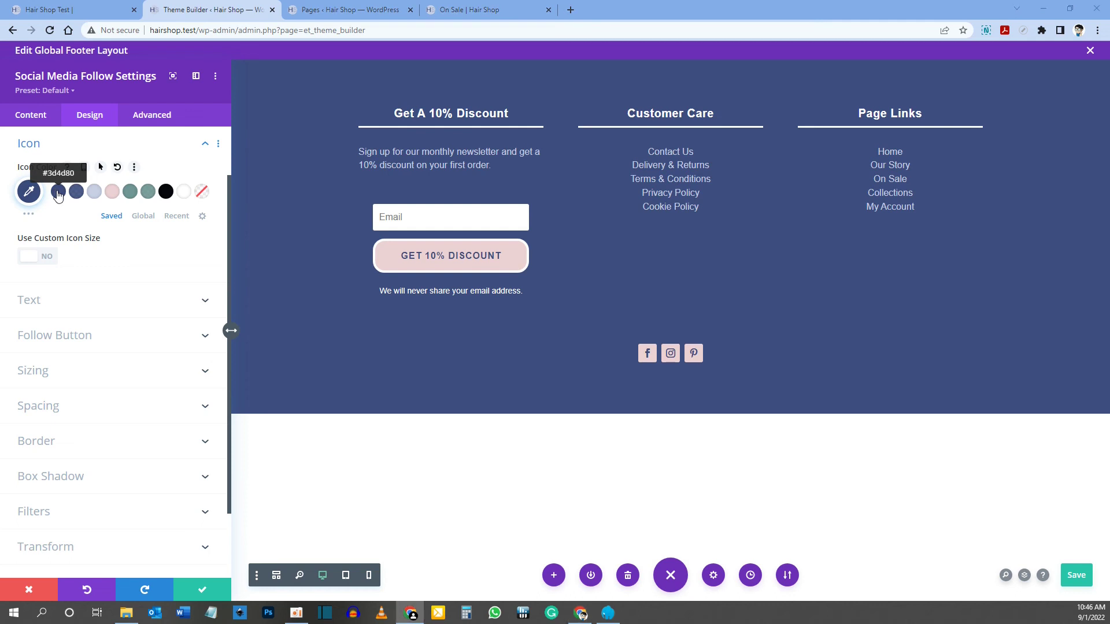
left_click(29, 257)
left_click(182, 300)
type("18")
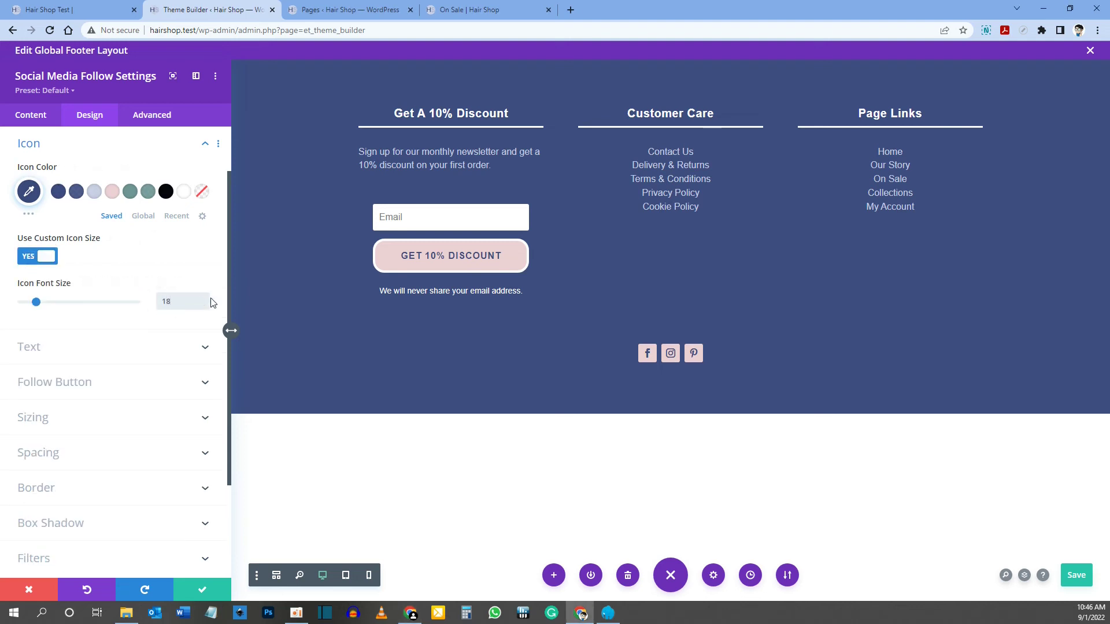
type("px")
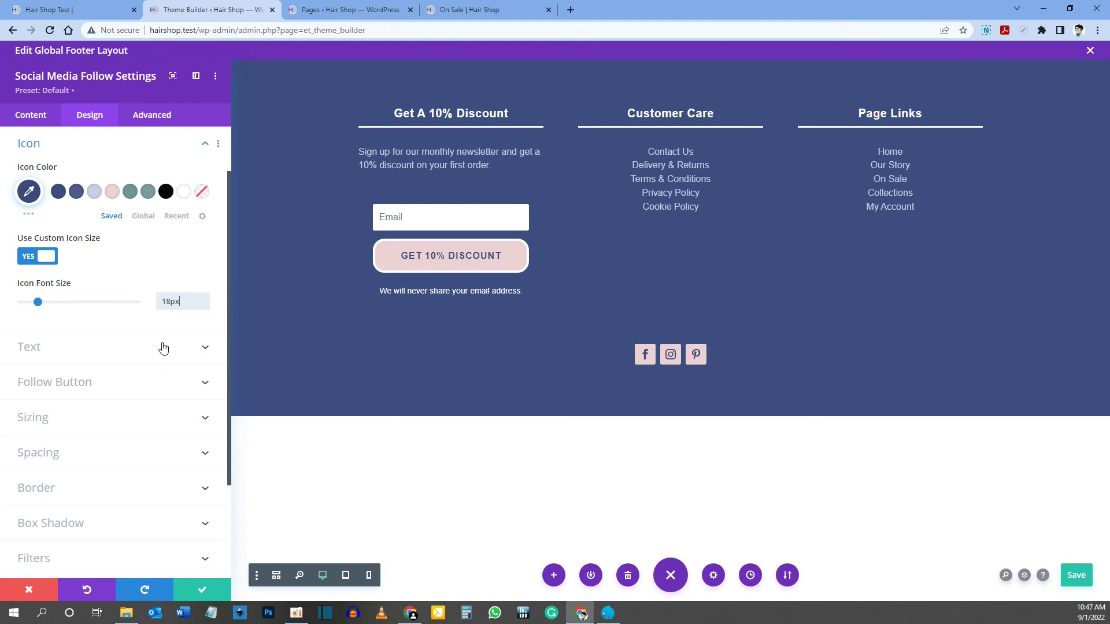
Give the Facebook icon a slightly transparent hover background of rgba(236,210,213,0.9)
left_click(36, 113)
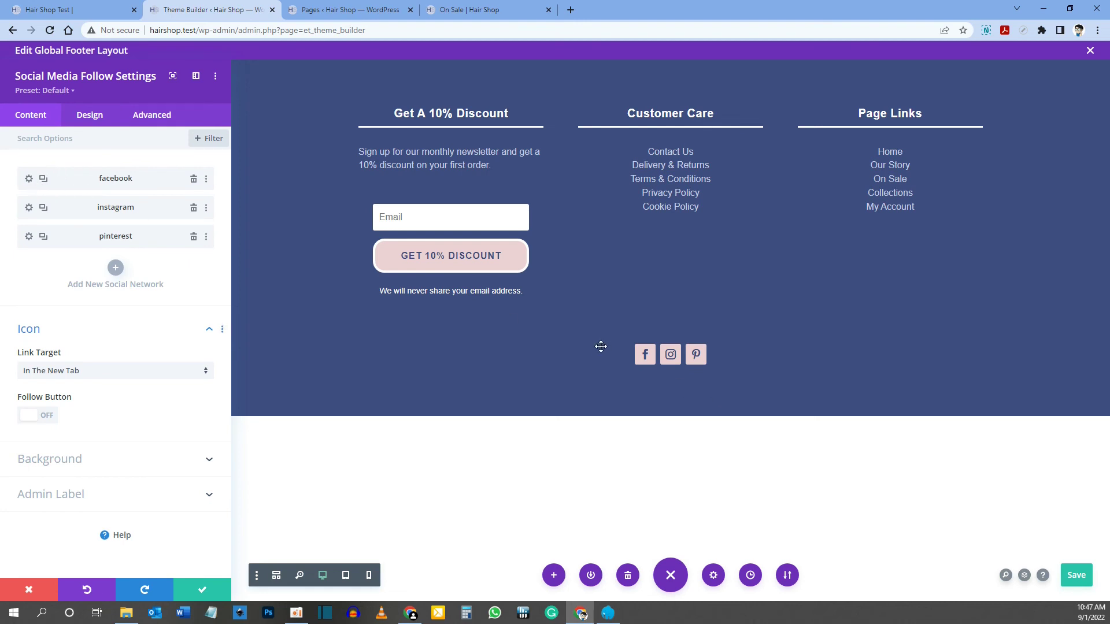
left_click(29, 180)
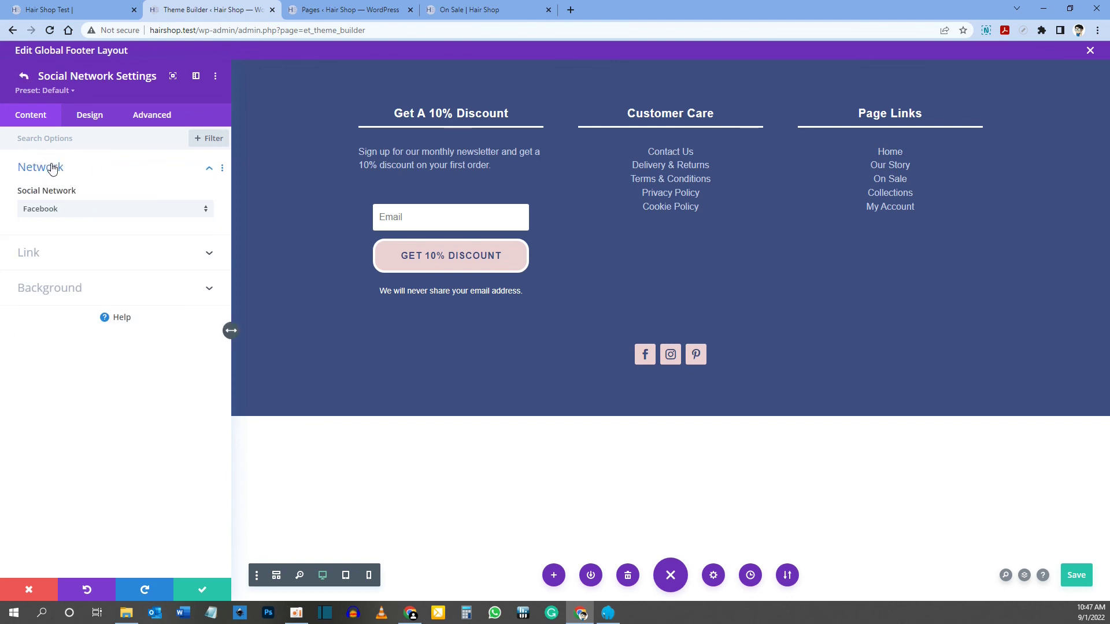
left_click(53, 295)
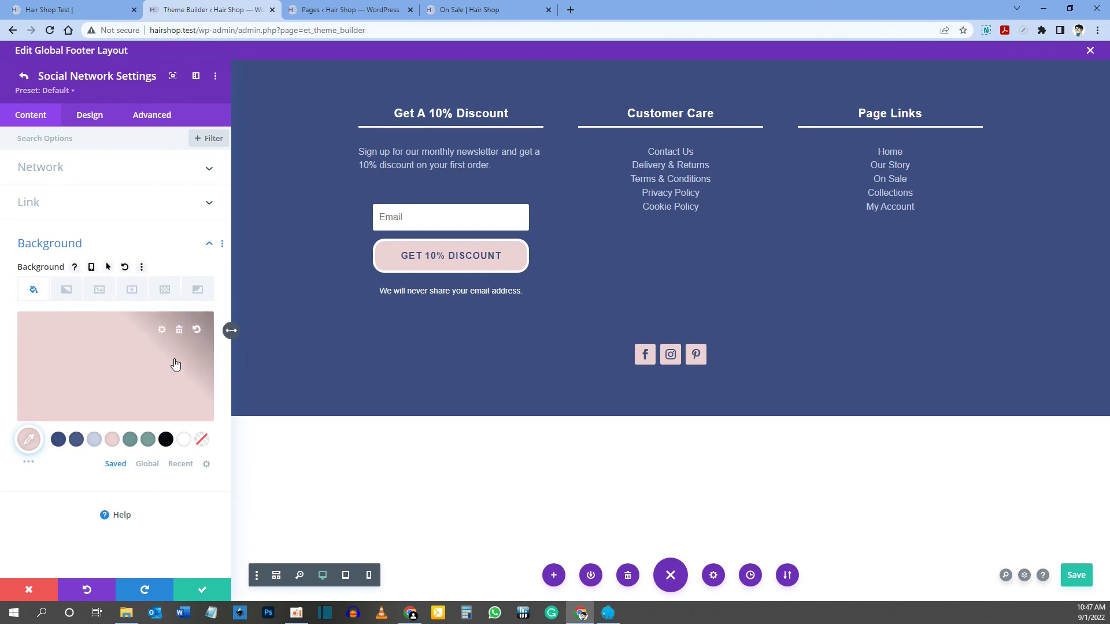
left_click(108, 268)
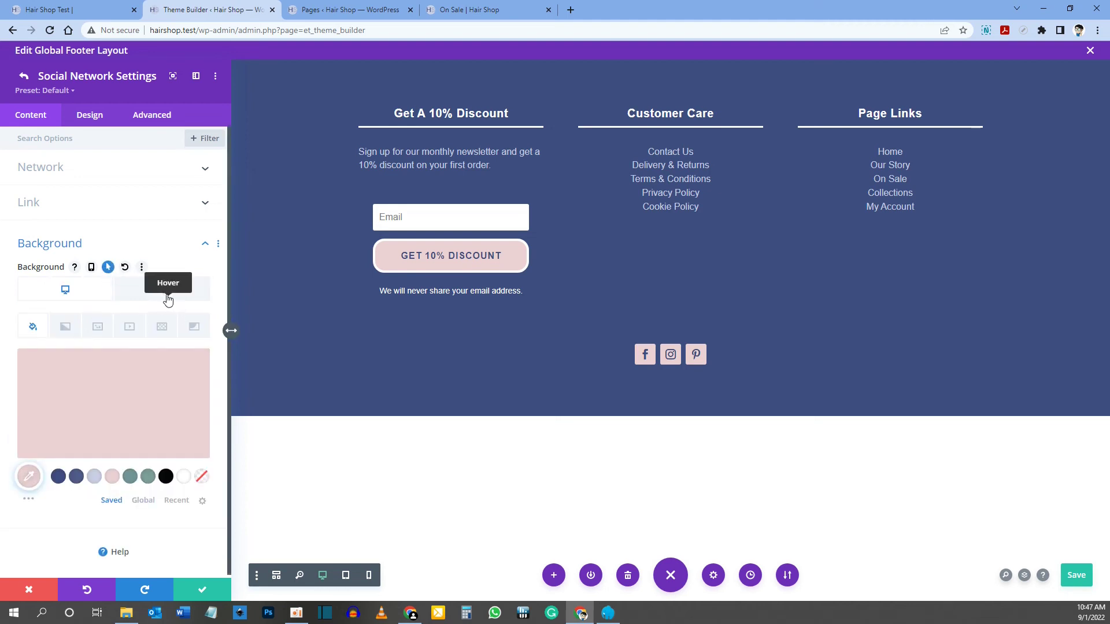
left_click(166, 299)
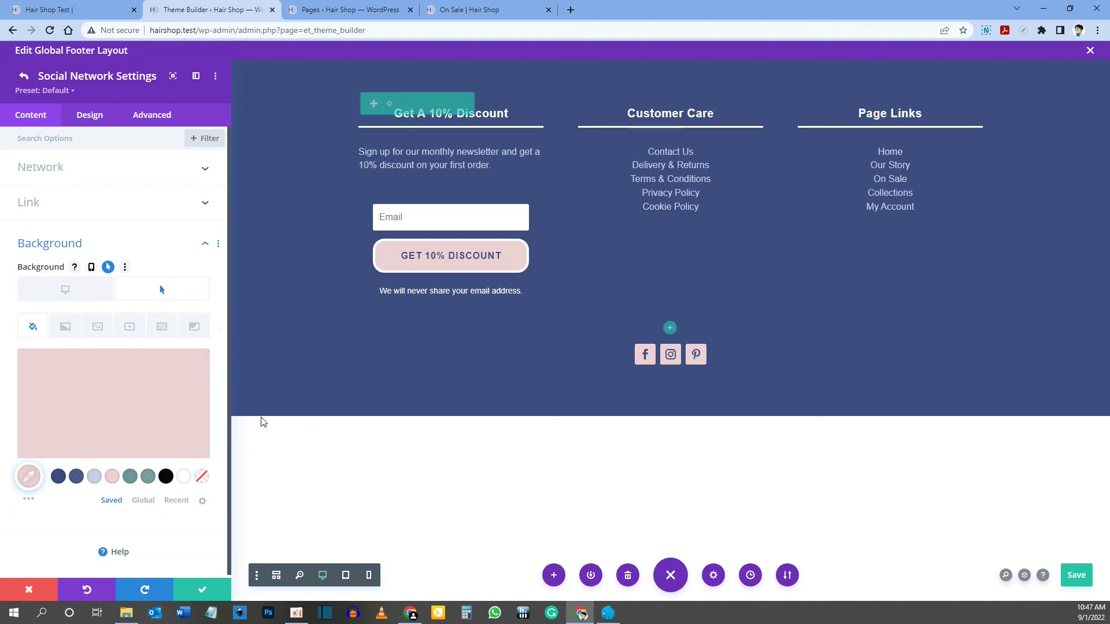
left_click(118, 408)
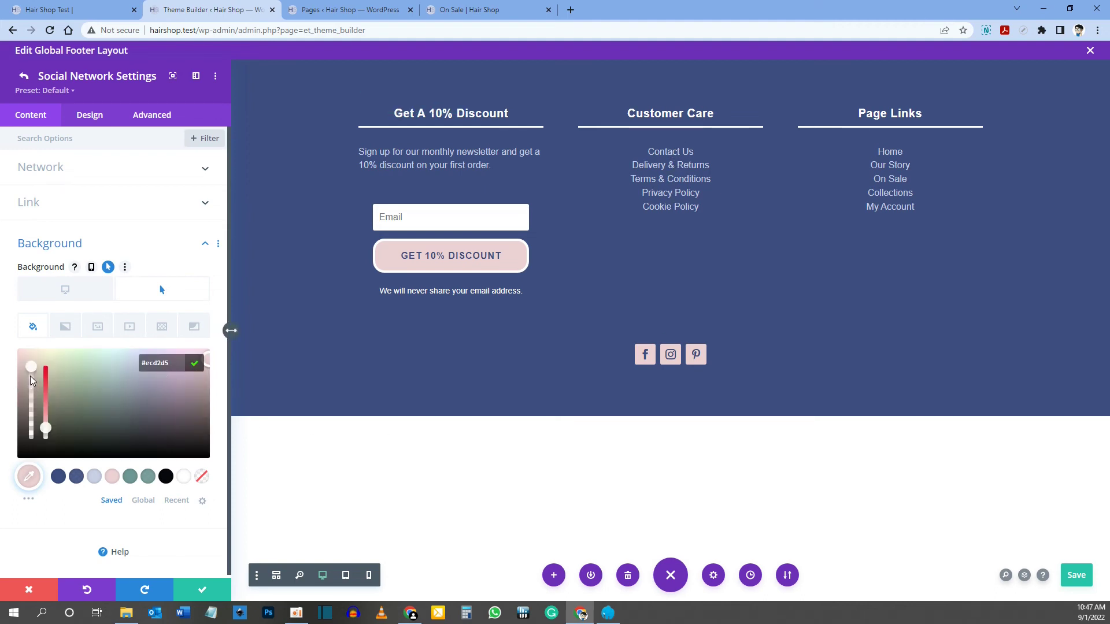
left_click_drag(32, 380, 32, 370)
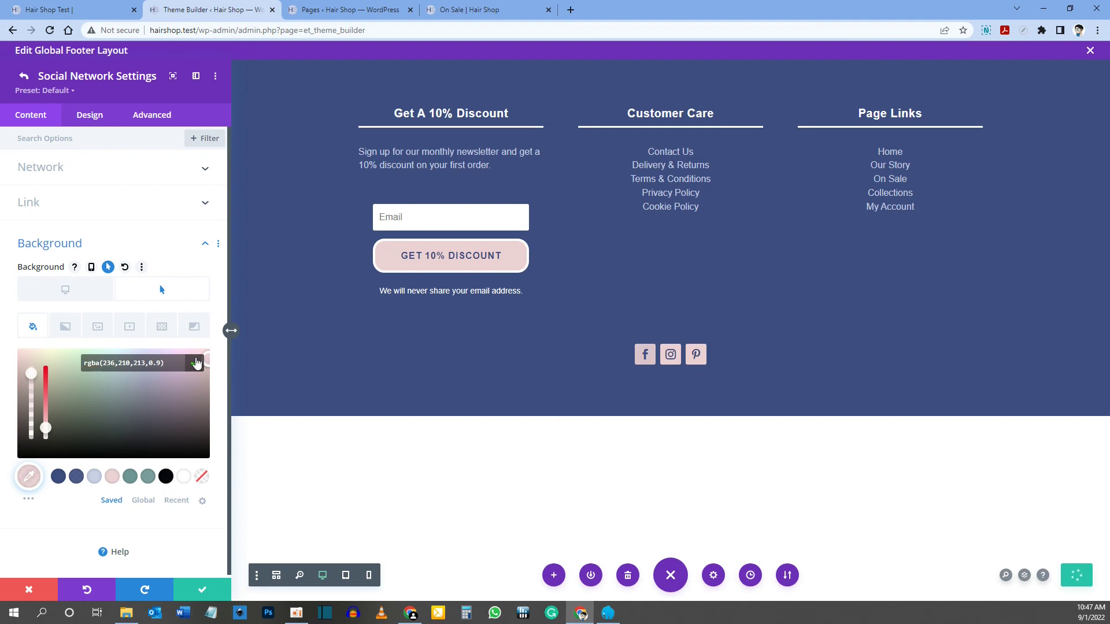
left_click(196, 363)
Extend the Facebook icon's background styles, including its hover state, to All Social Media Follows within the chosen Throughout scope
right_click(51, 270)
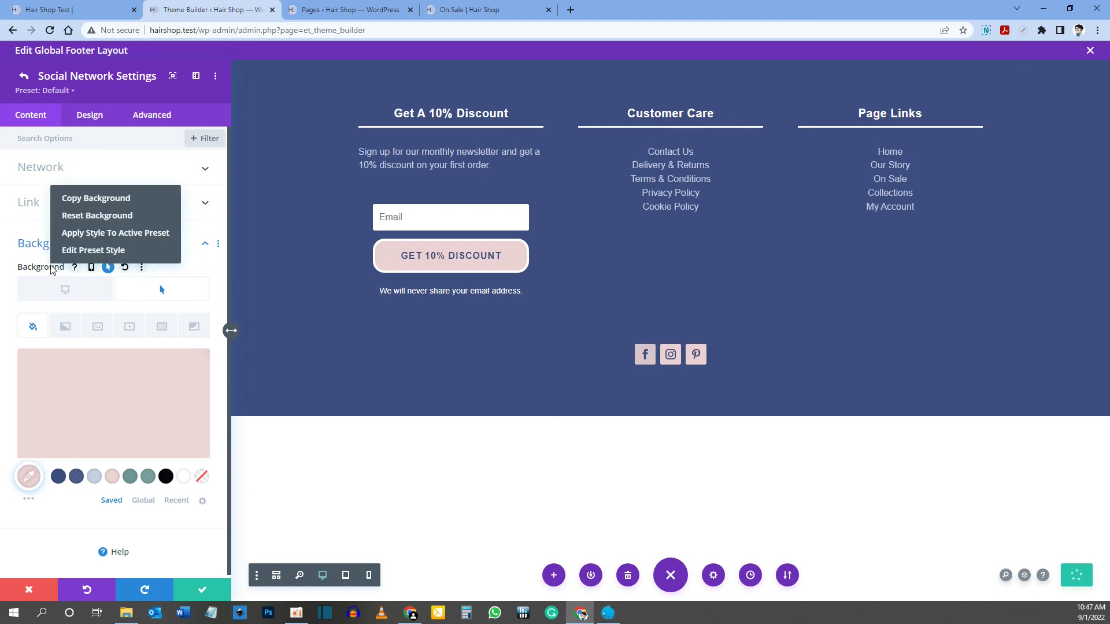
left_click(27, 247)
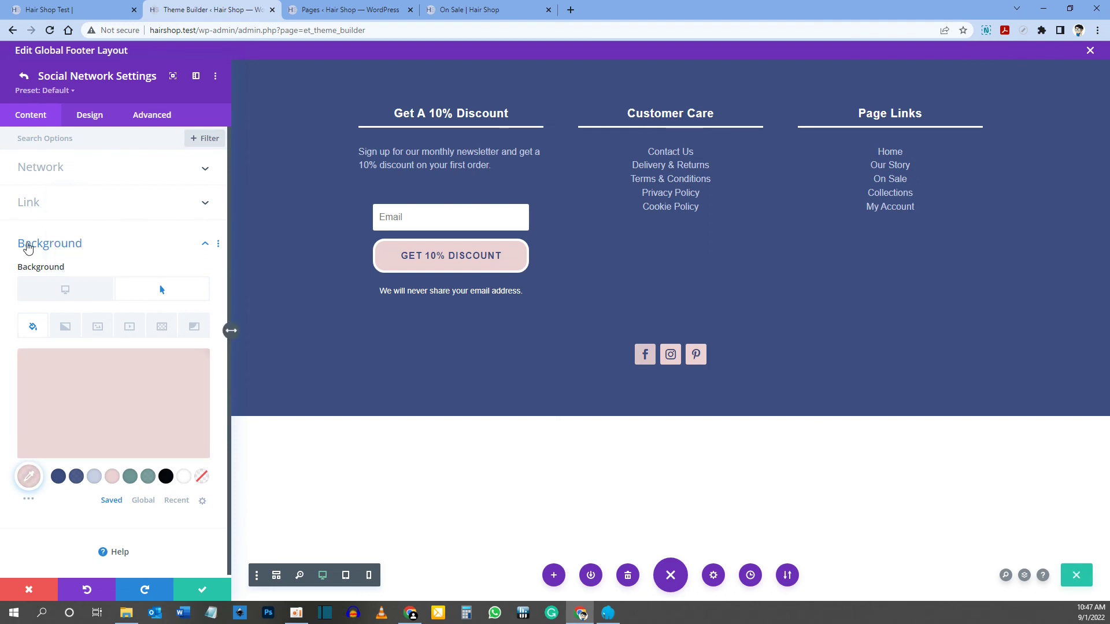
right_click(28, 247)
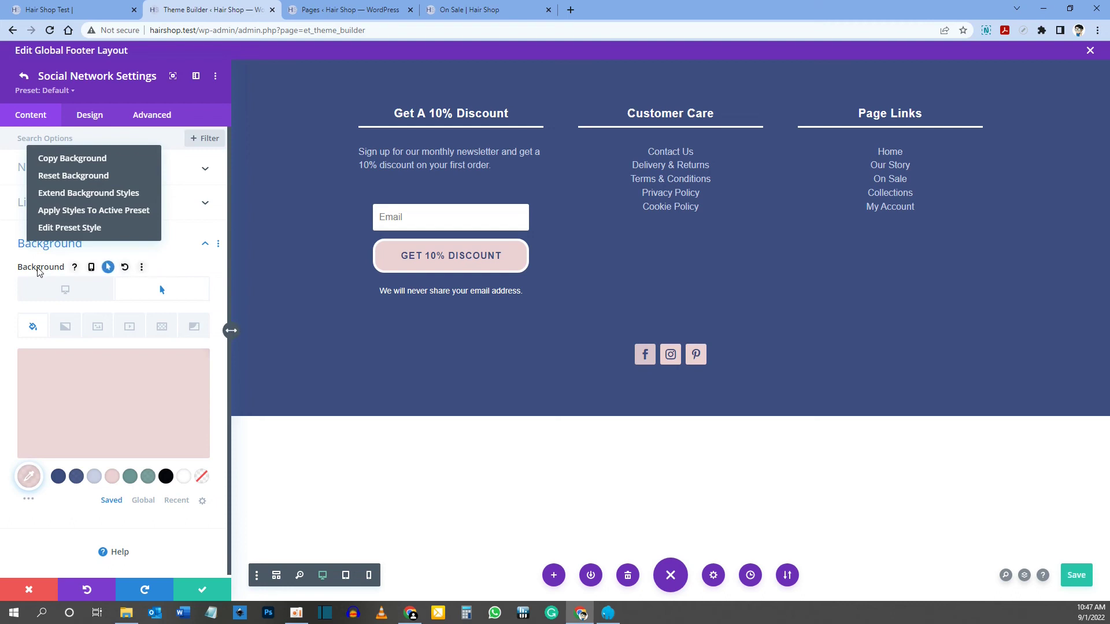
left_click(74, 195)
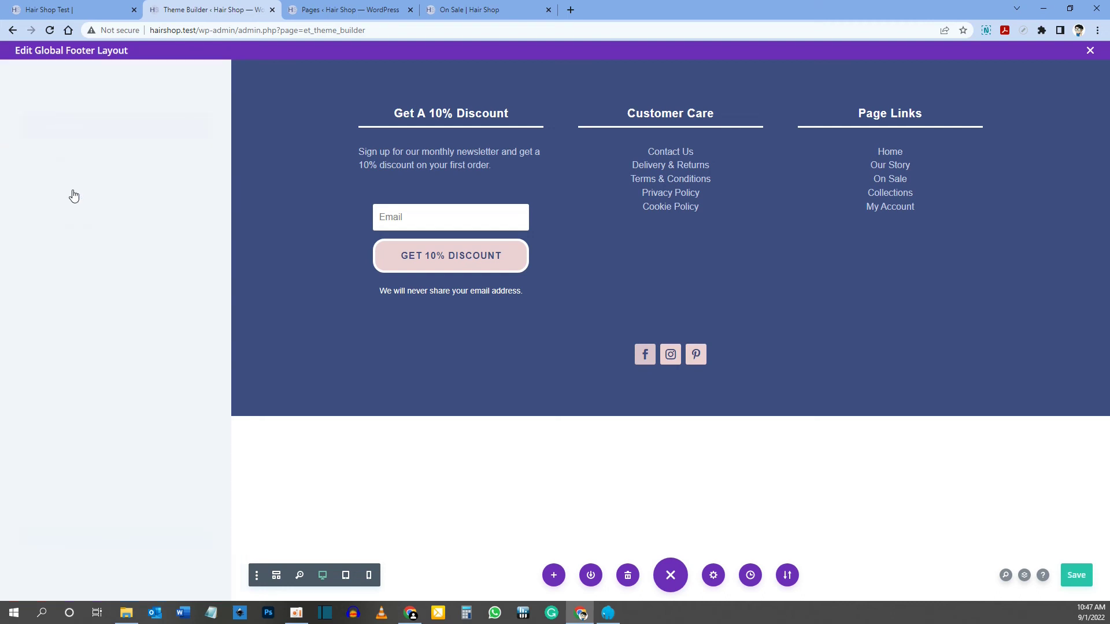
left_click(66, 165)
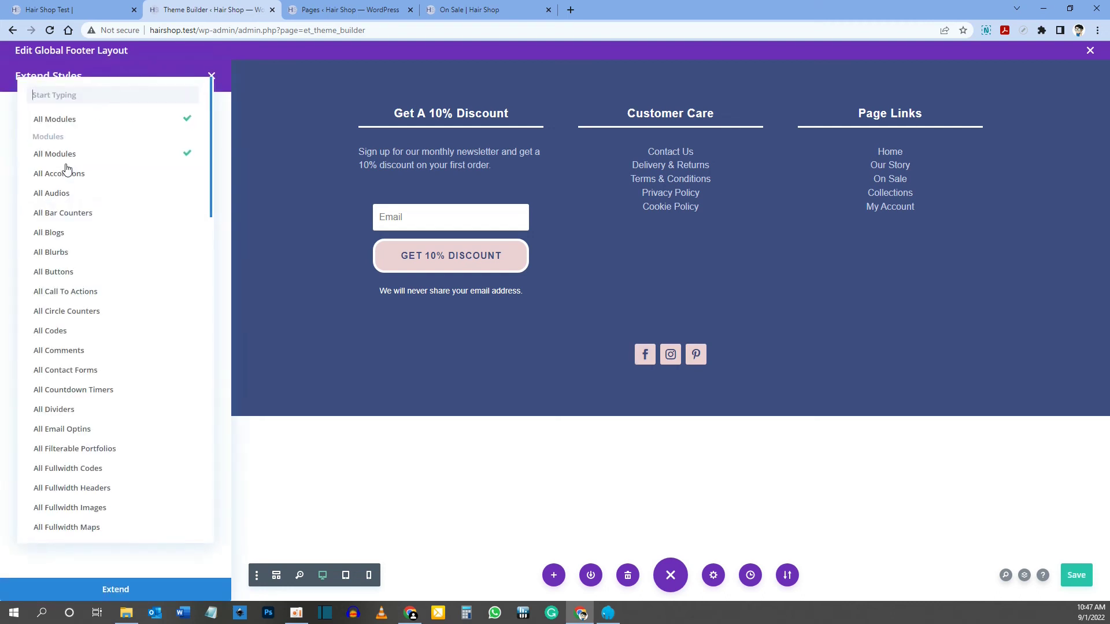
type("social")
left_click(76, 136)
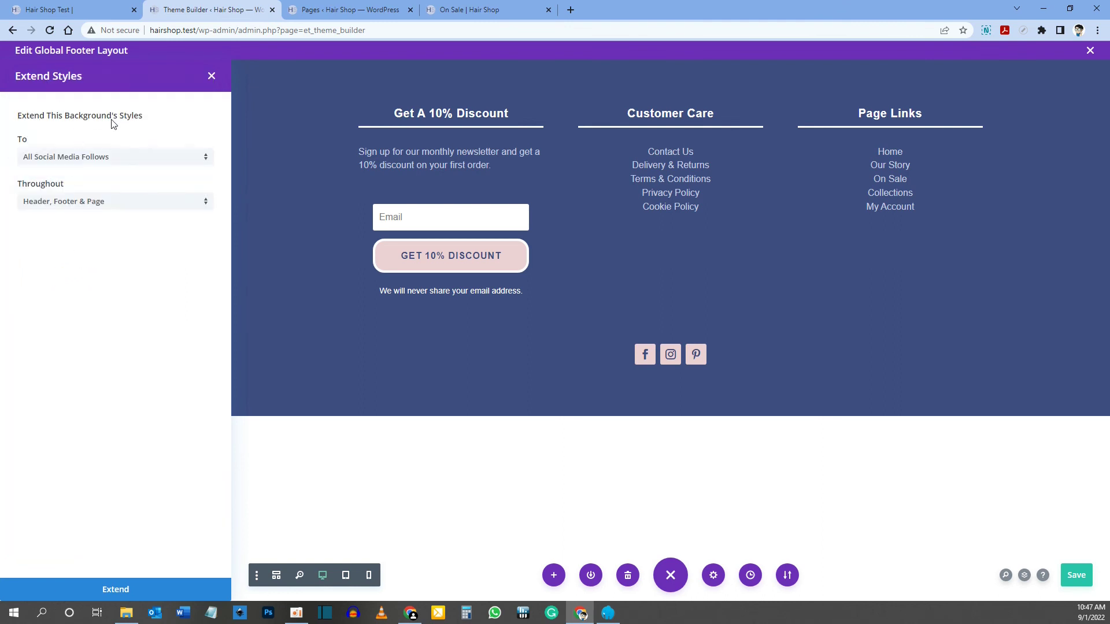
left_click(54, 203)
left_click(73, 290)
left_click(116, 590)
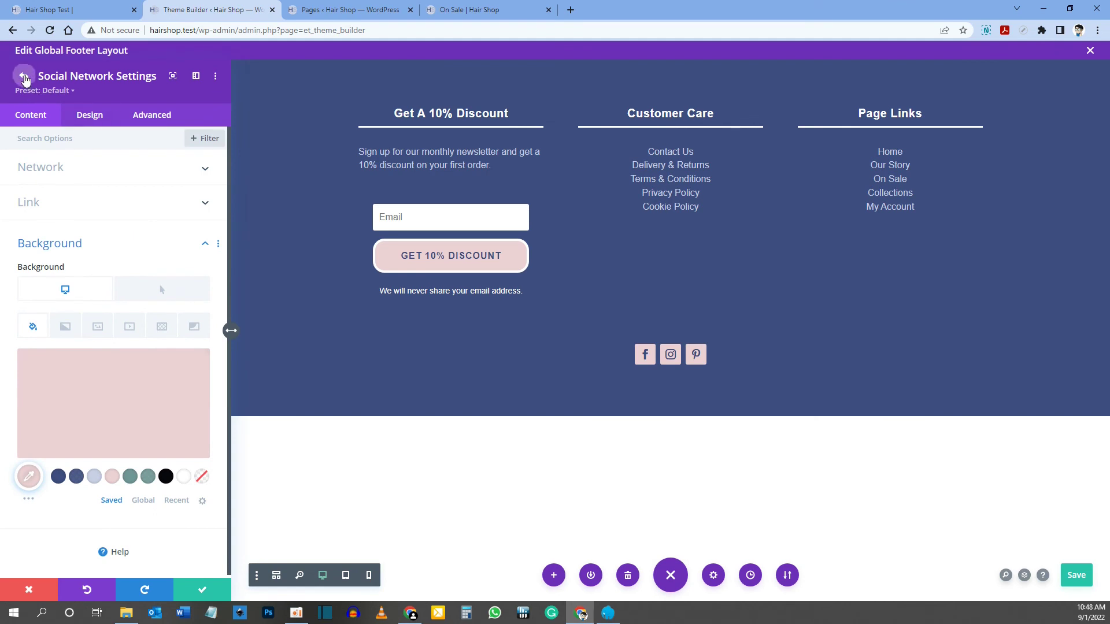
Check the Instagram icon's hover background color value and return to the Social Media Follow module settings
left_click(24, 76)
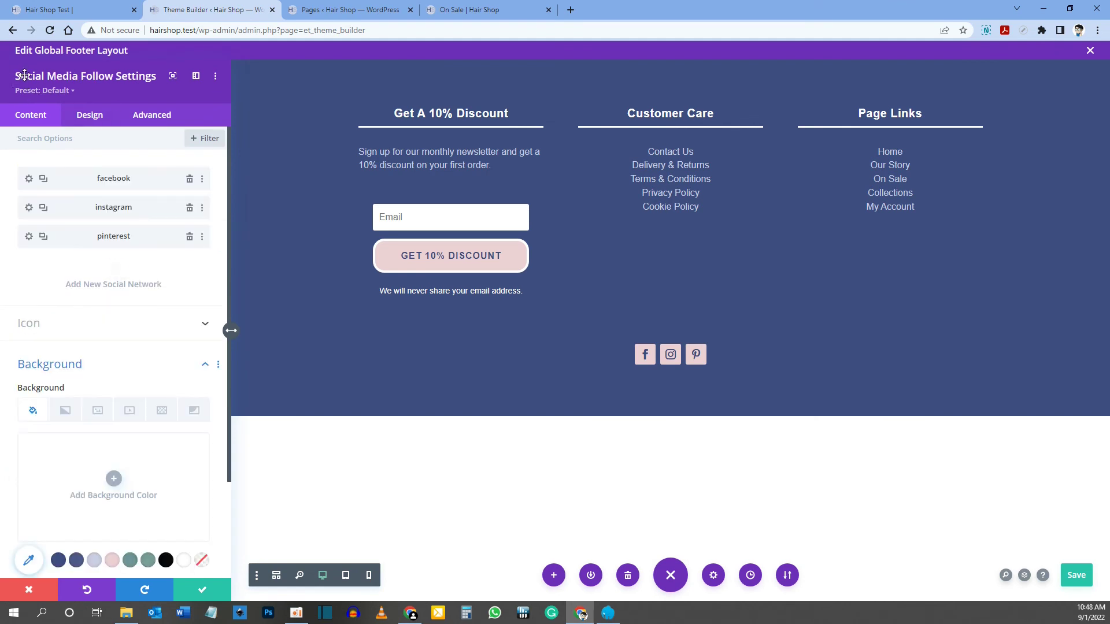
left_click(30, 209)
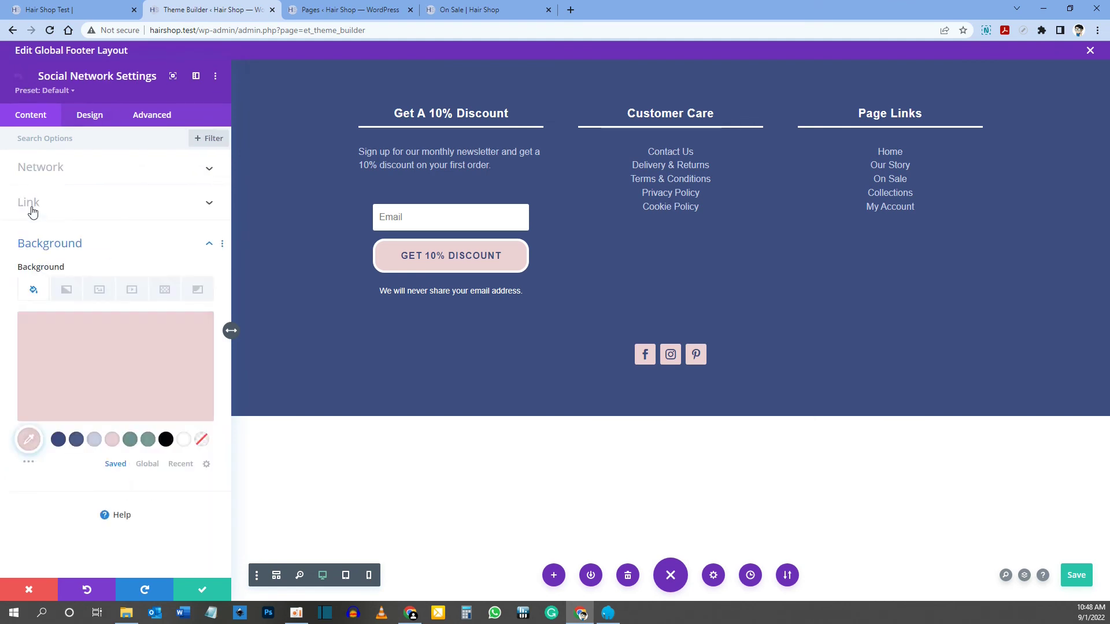
left_click(109, 268)
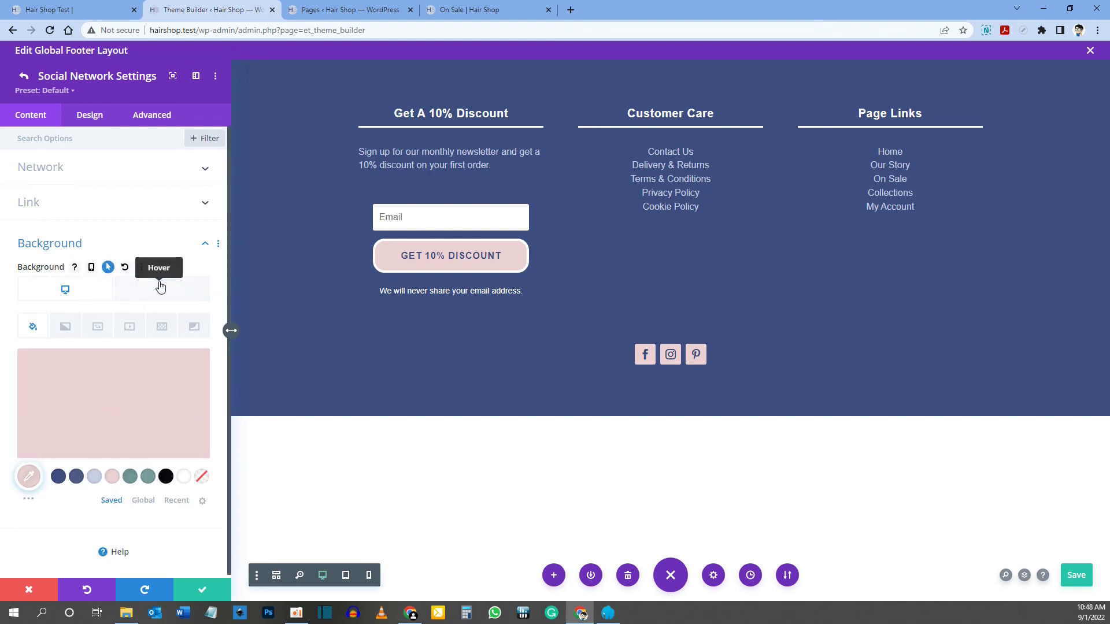
left_click(162, 288)
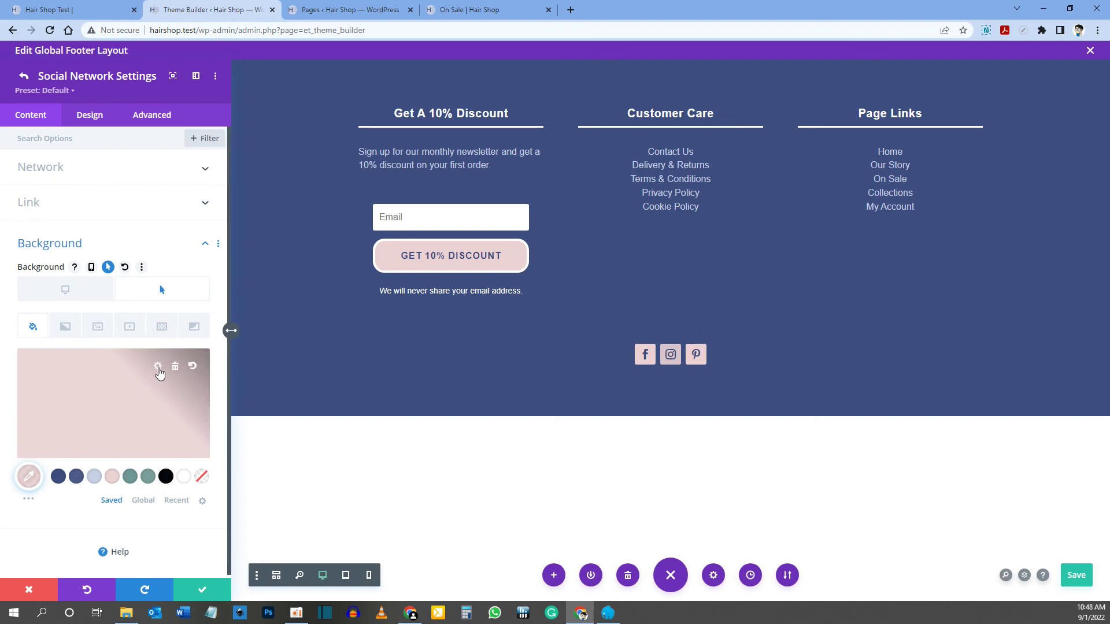
left_click(160, 368)
left_click(149, 363)
key("End")
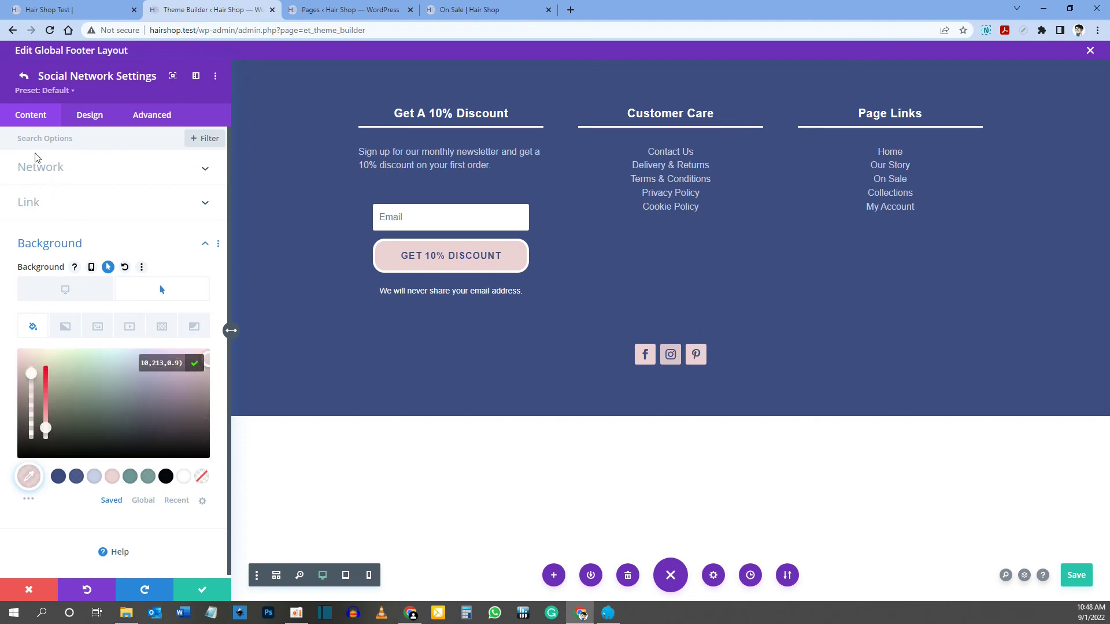
left_click(24, 76)
left_click(24, 76)
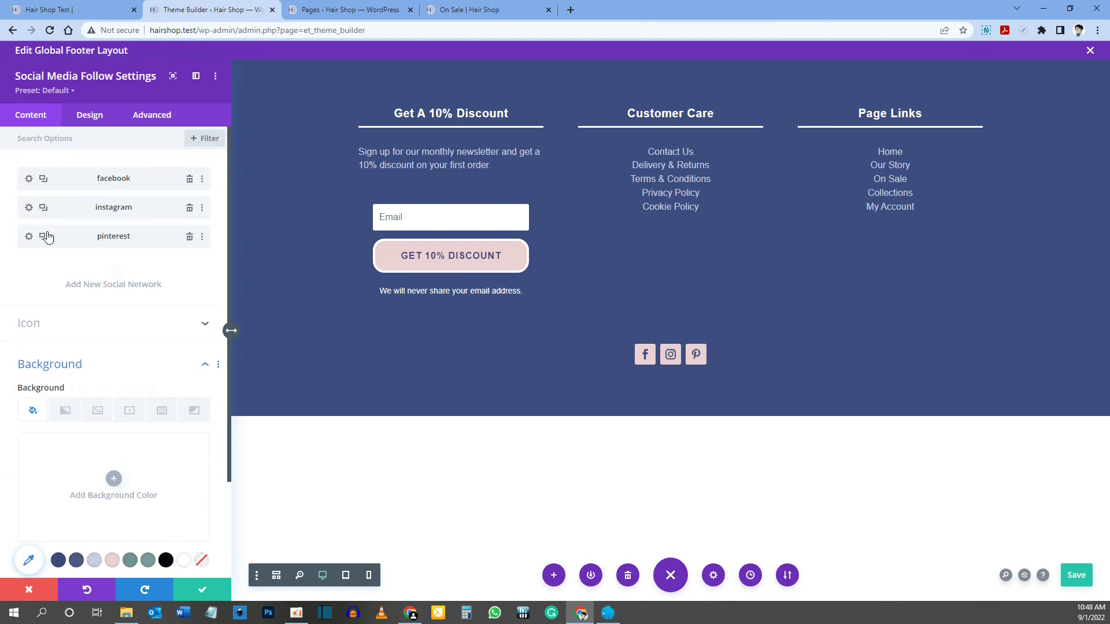
Check the Pinterest icon's hover background color value and return to the Social Media Follow module settings
left_click(29, 236)
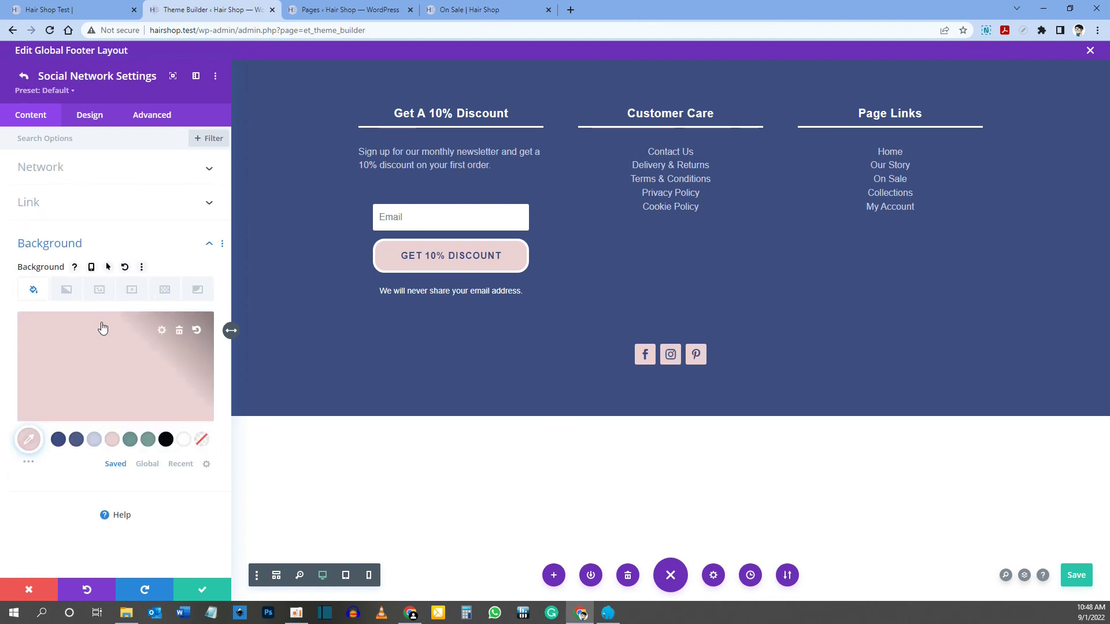
left_click(108, 266)
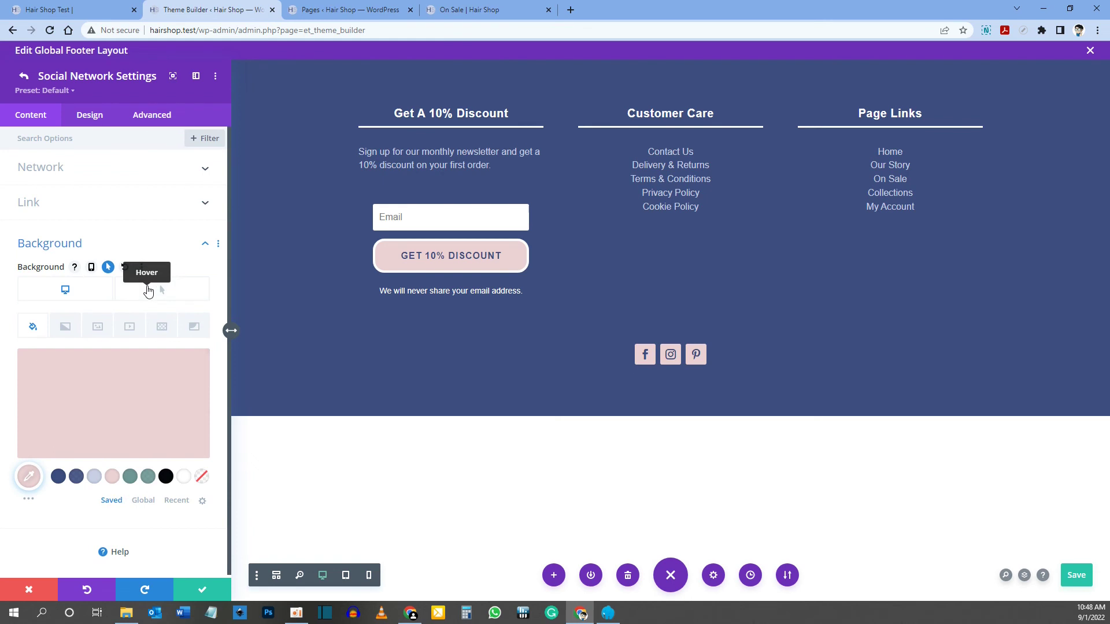
left_click(174, 287)
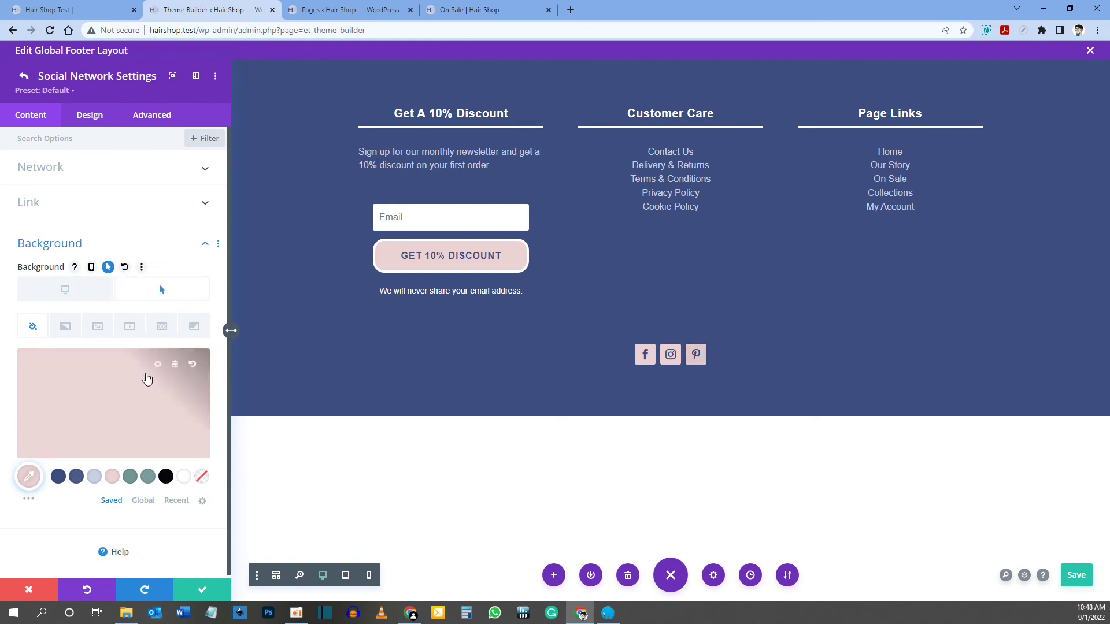
left_click(154, 369)
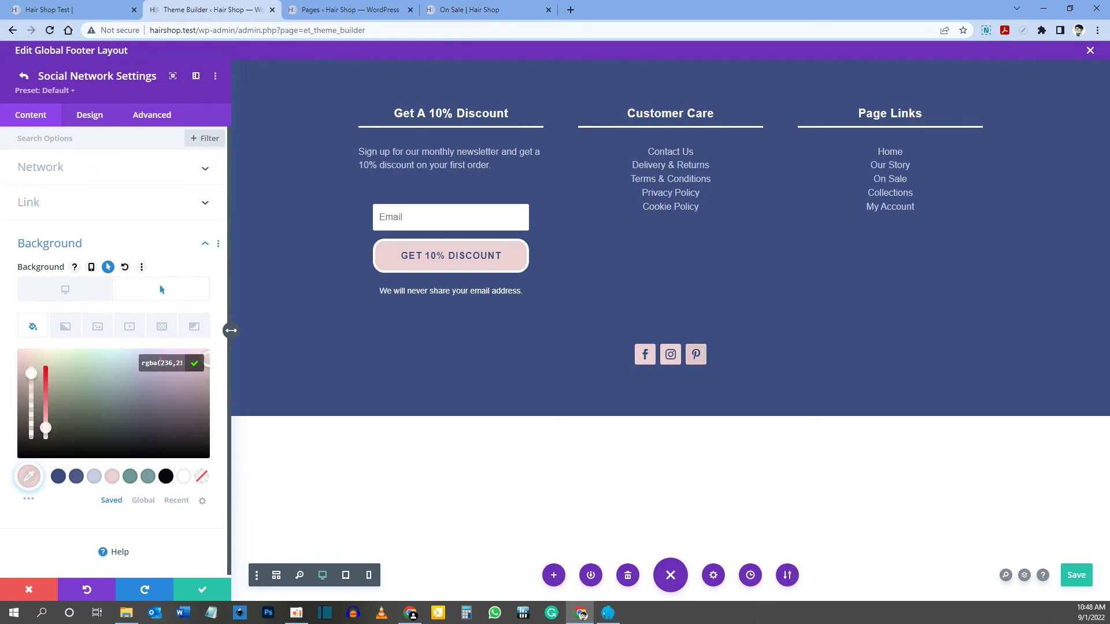
key("End")
left_click(202, 591)
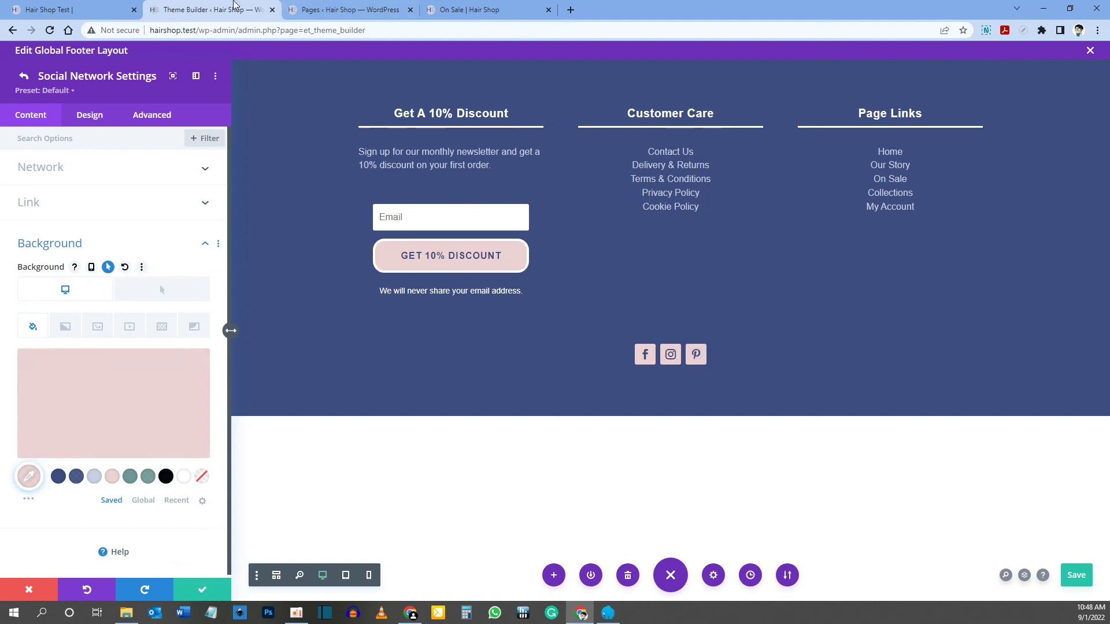
Consult the footer on the Hair Shop Test reference site, and save the Social Media Follow module settings
left_click(76, 10)
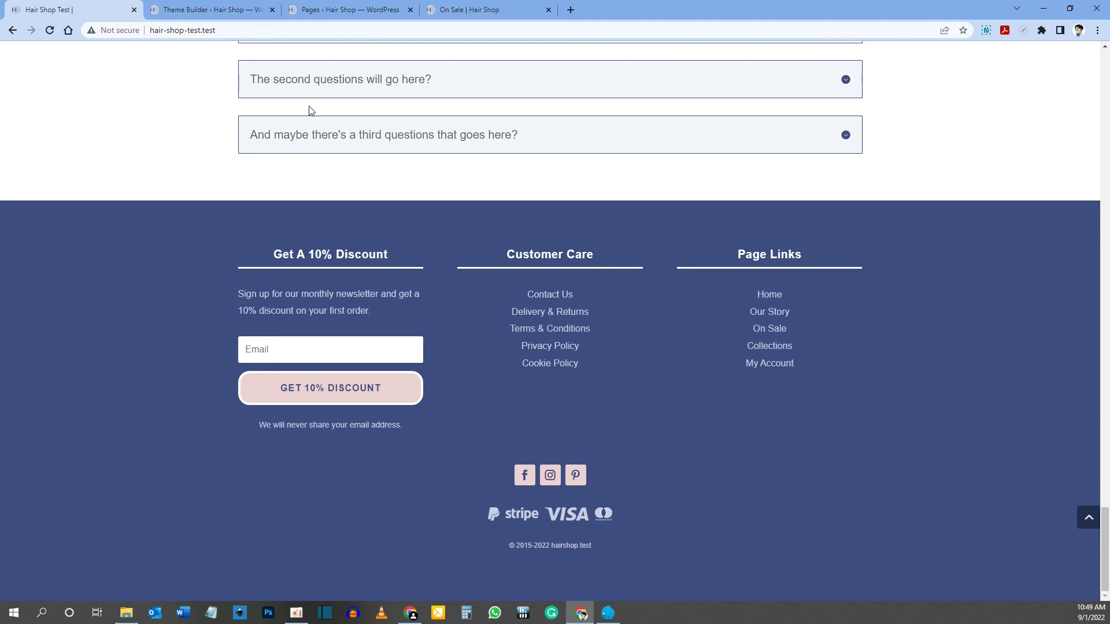
left_click(207, 9)
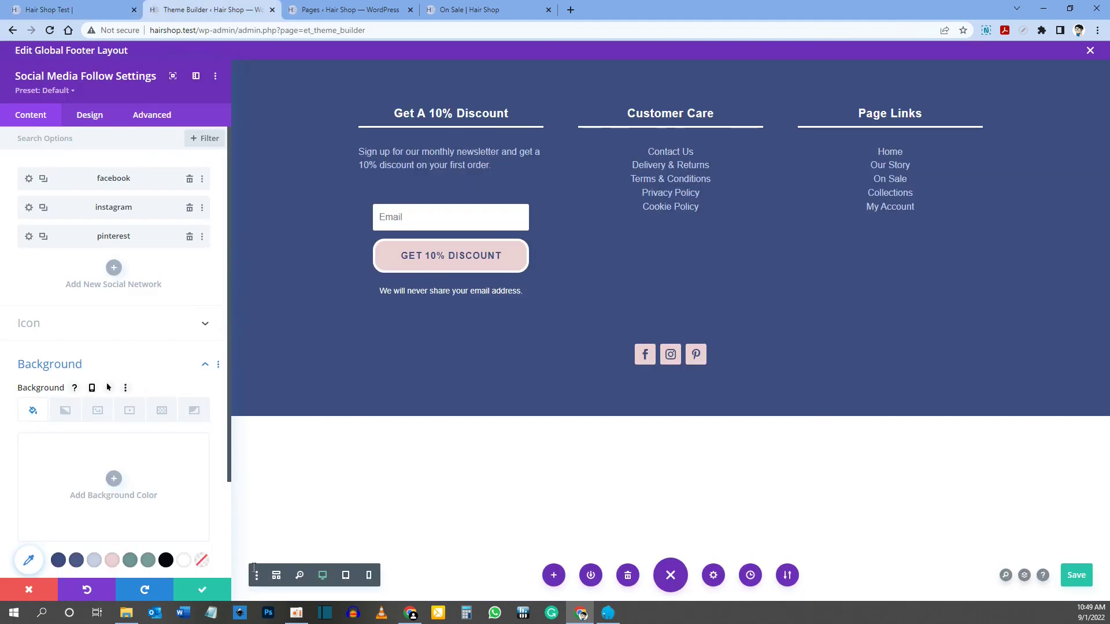
left_click(203, 591)
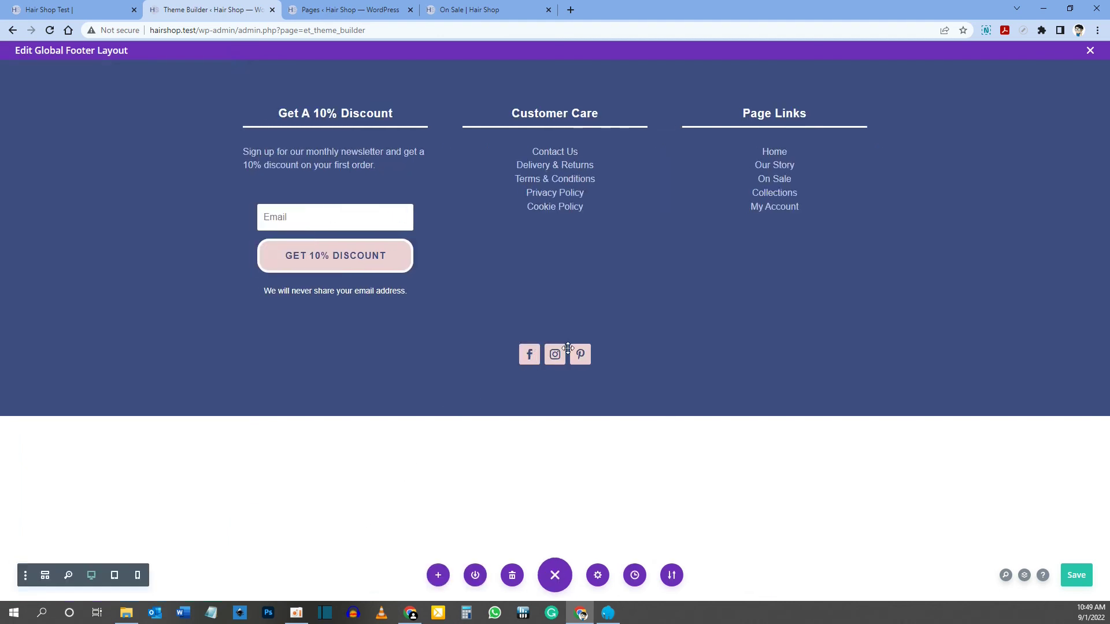
Insert an Image module directly below the social media icons in the footer's second row
mouse_move(567, 373)
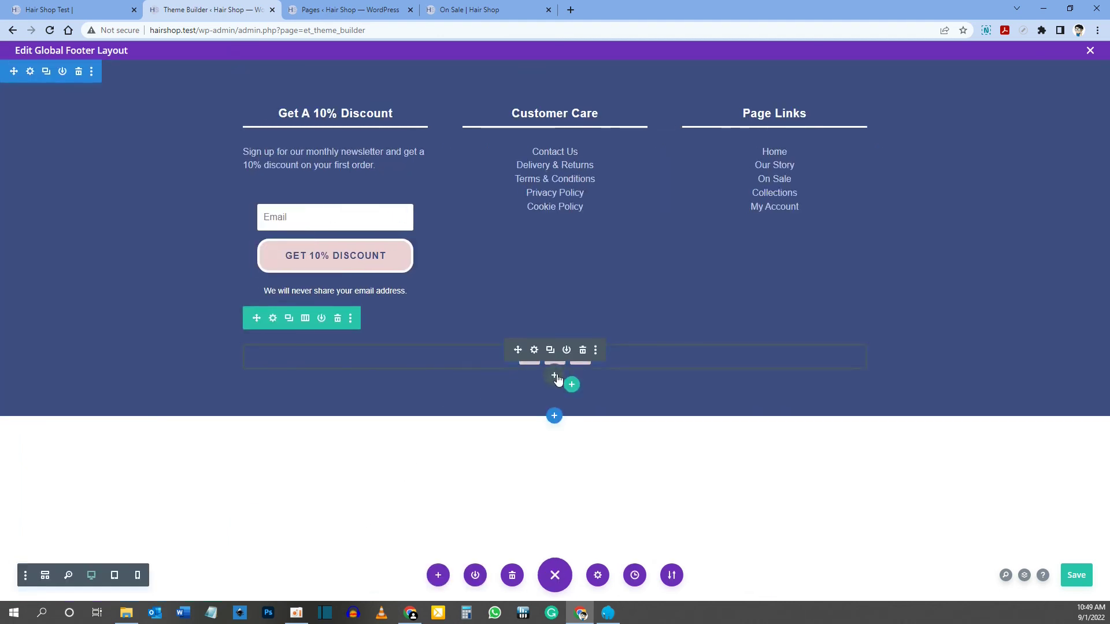
left_click(555, 377)
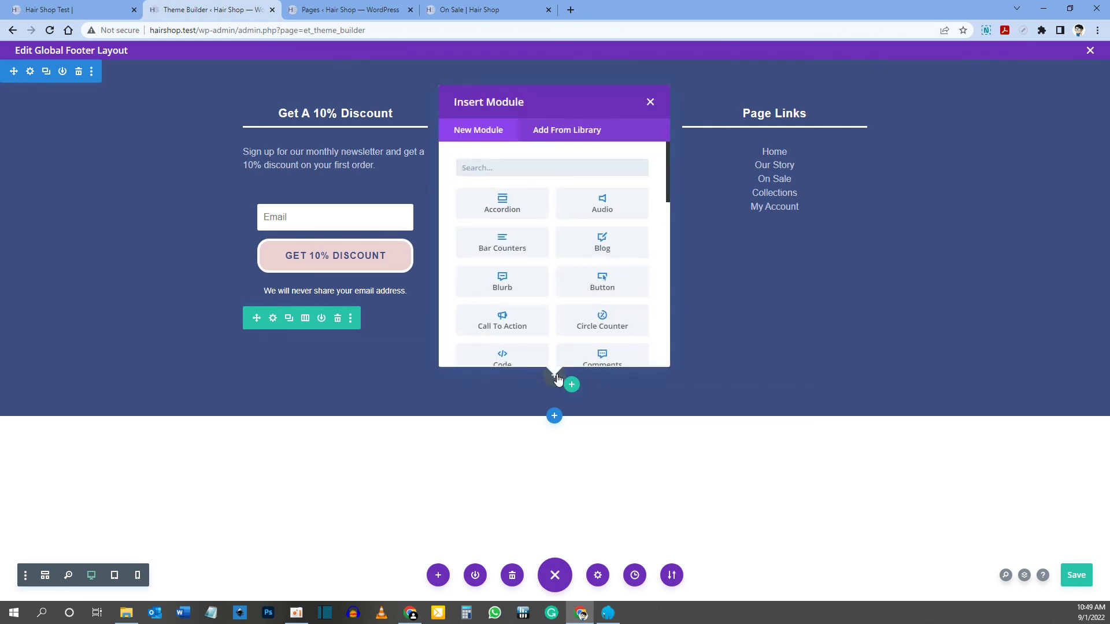
type("image")
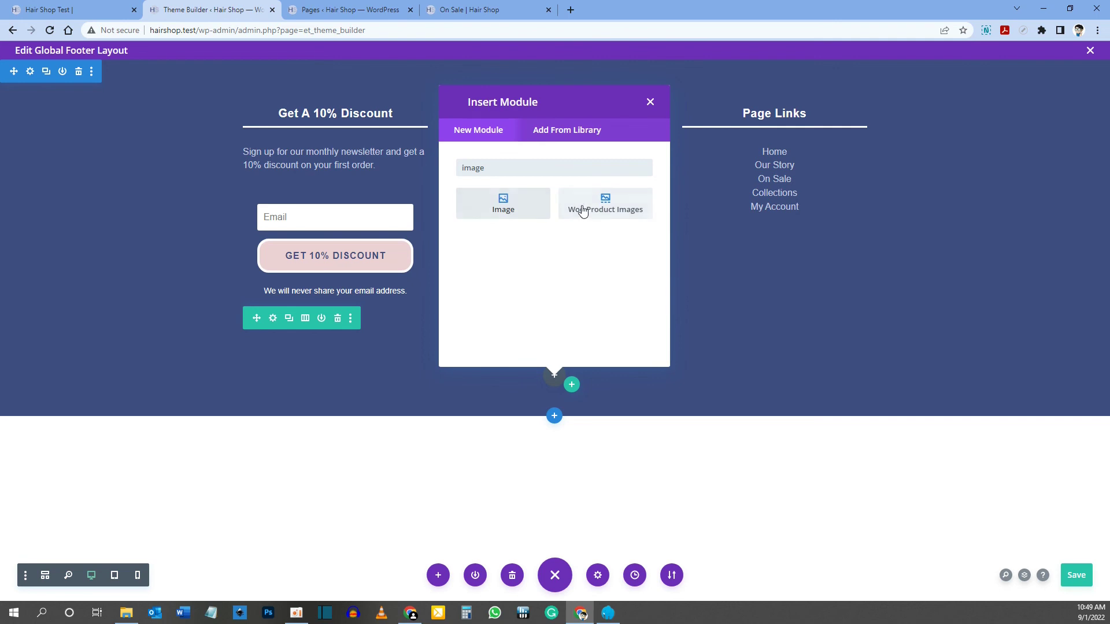
left_click(511, 203)
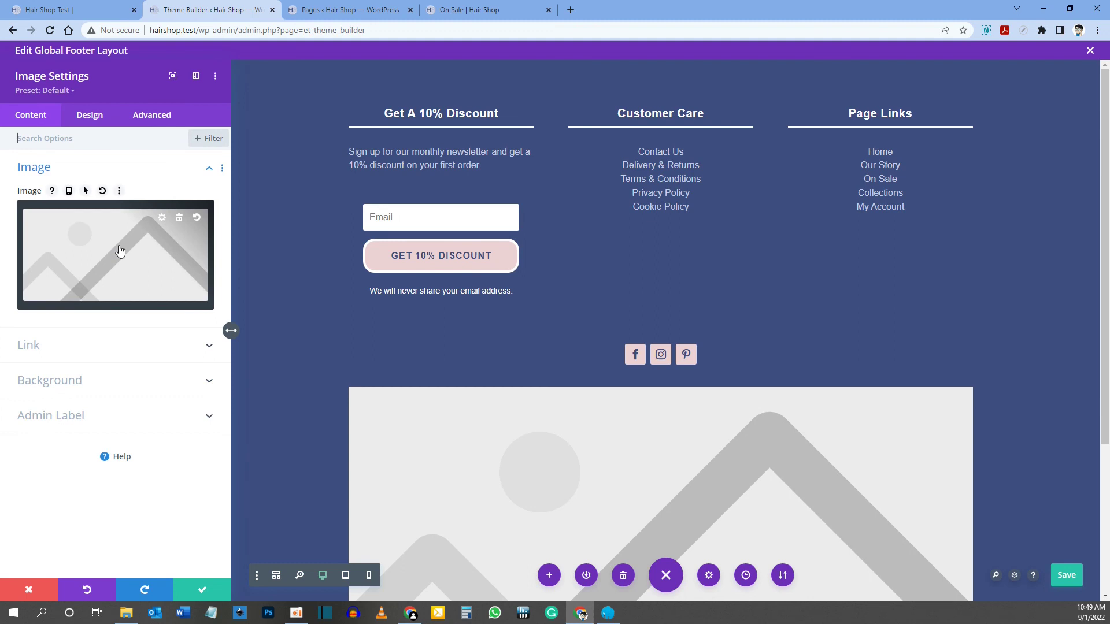
Upload payment-logo-banner.png to the media library and use it as the new module's image
left_click(121, 250)
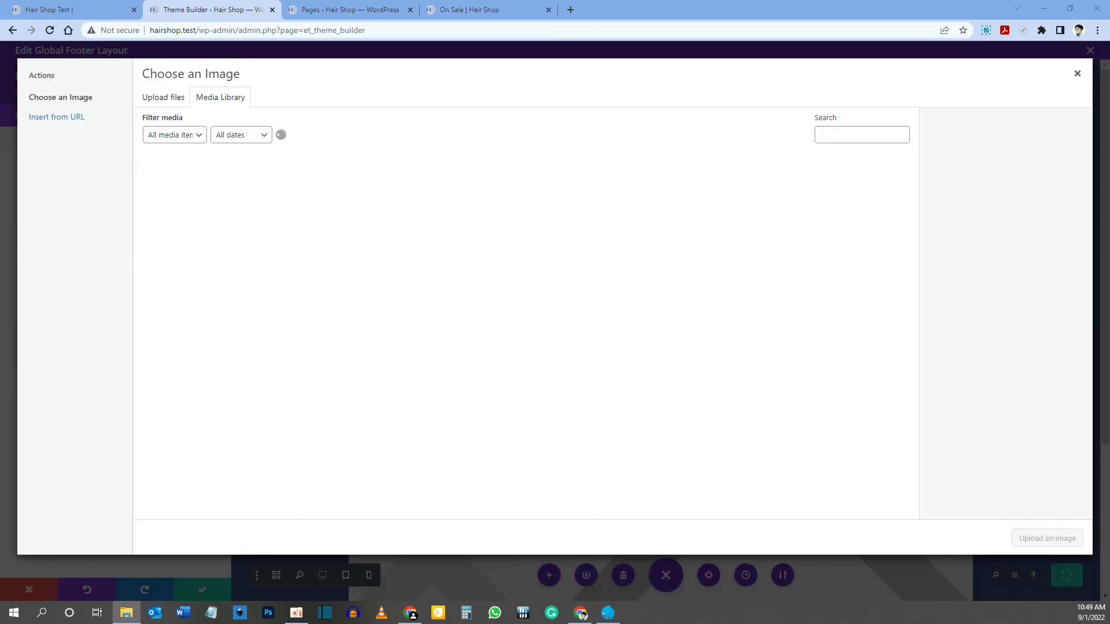
left_click_drag(581, 615, 383, 288)
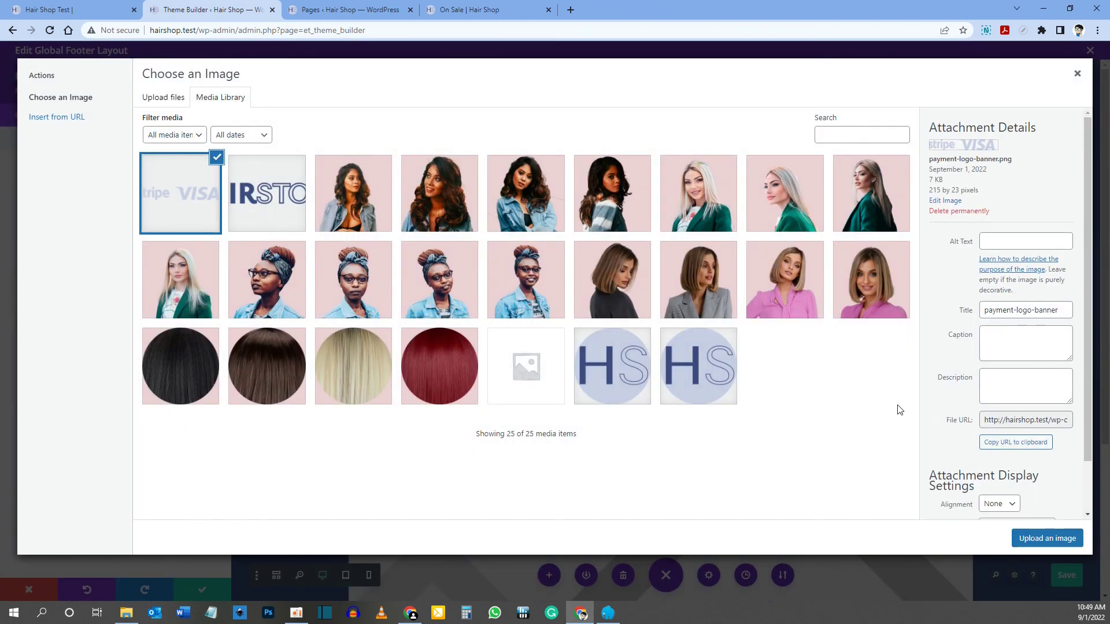
left_click(1034, 546)
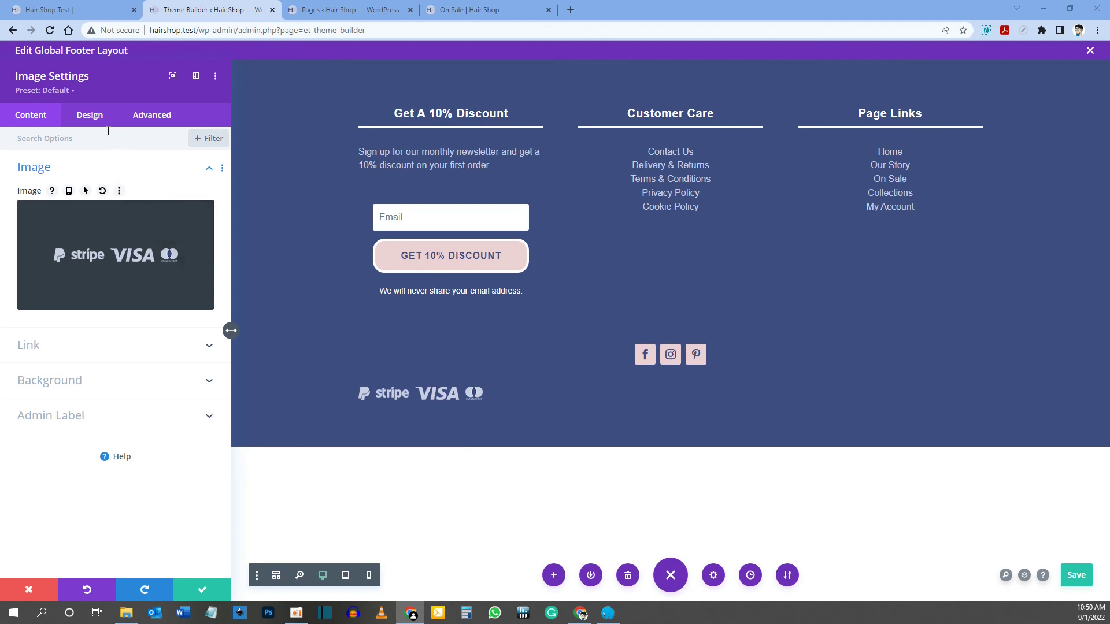
Set the payment logo image's alignment to center
left_click(88, 118)
left_click(38, 180)
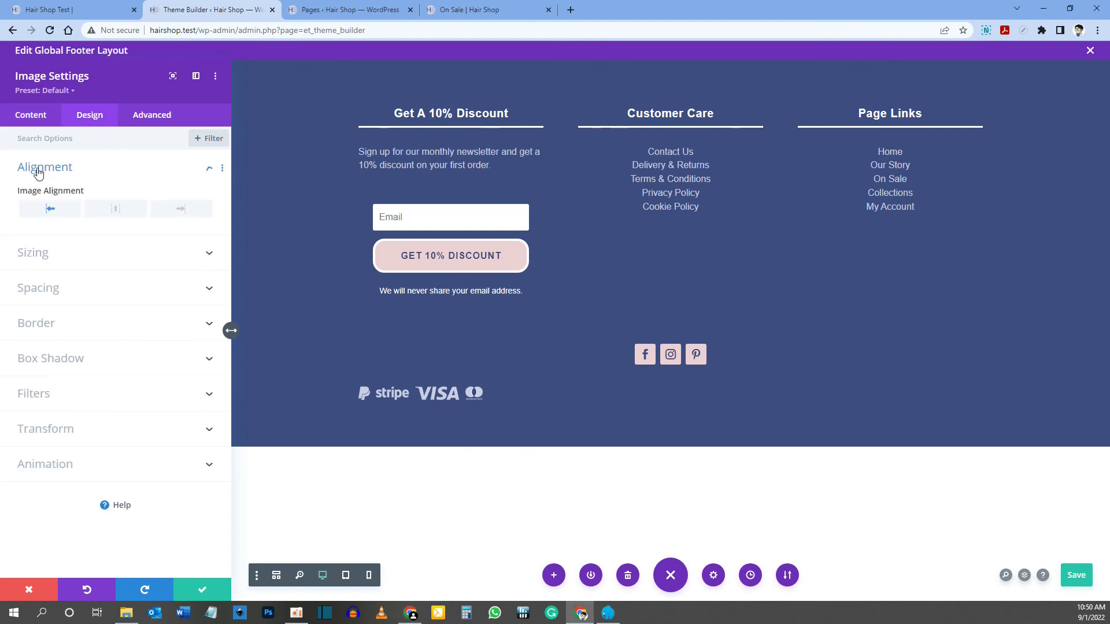
left_click(113, 211)
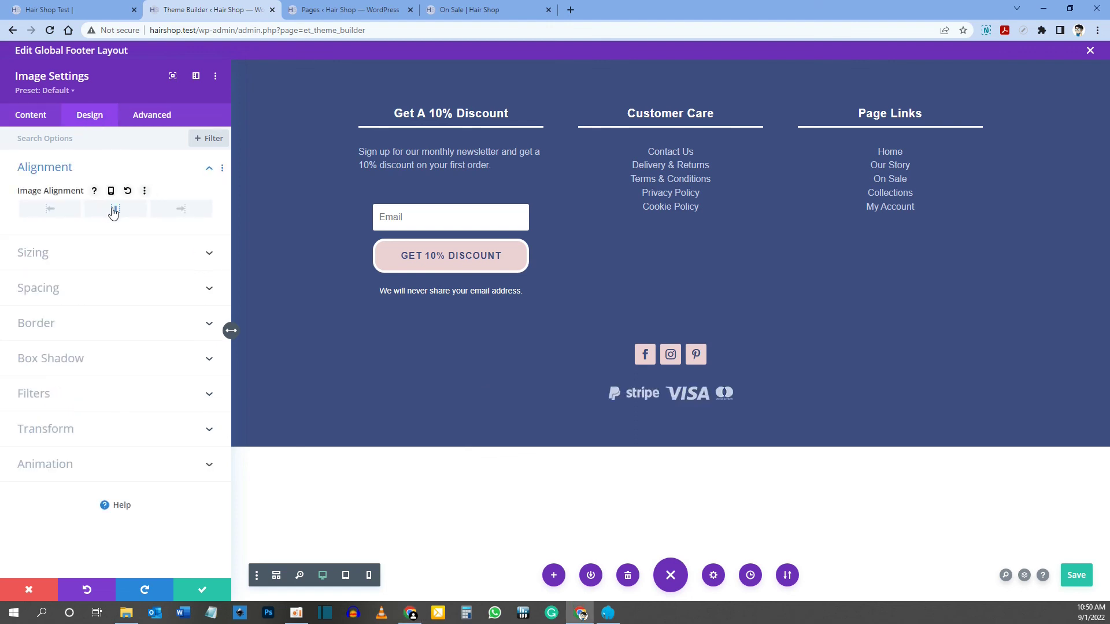
Copy the copyright text "2015-2022 hairshop.test" from the footer of the Hair Shop Test reference site
left_click(73, 10)
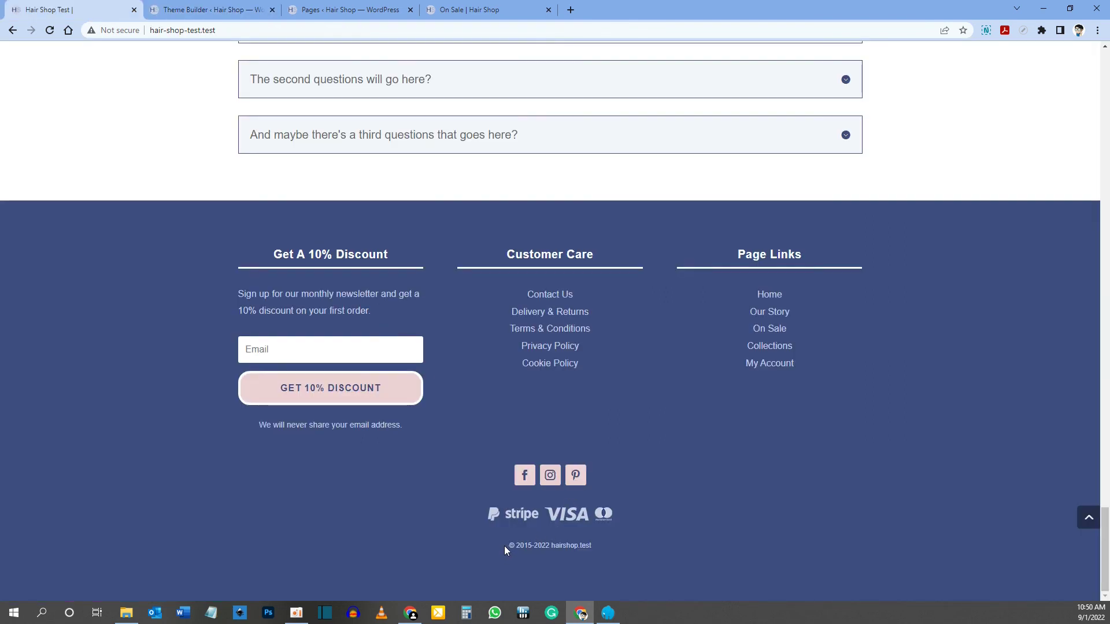
mouse_move(509, 546)
left_mouse_down()
mouse_move(599, 543)
mouse_move(518, 548)
left_mouse_up()
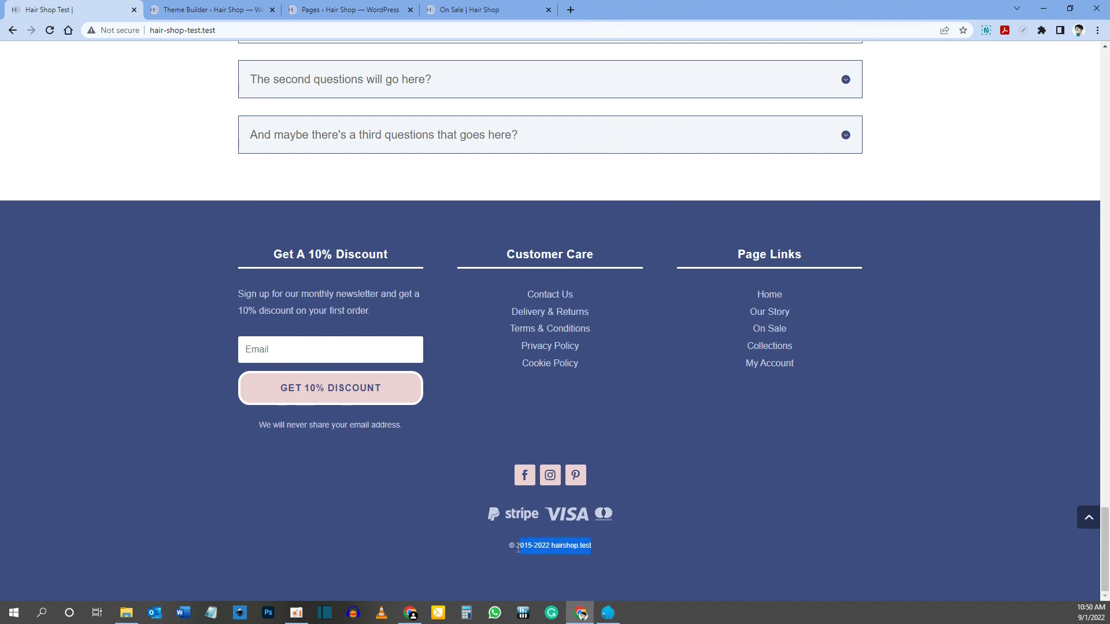
left_click(645, 556)
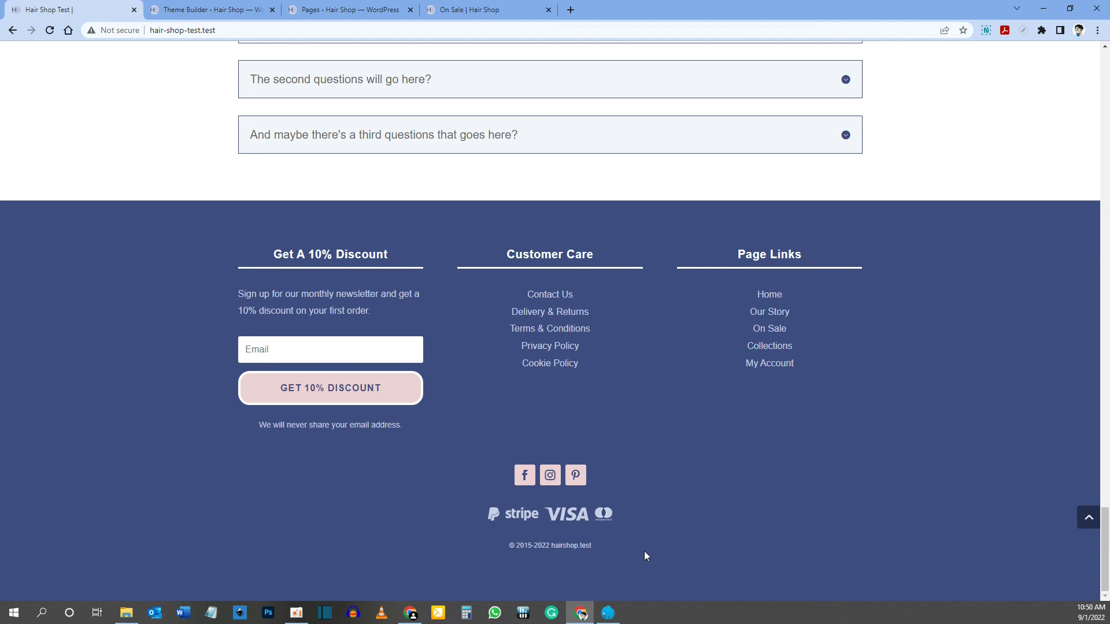
left_click_drag(509, 545, 609, 543)
left_click(607, 542)
left_click_drag(518, 547, 592, 546)
right_click(583, 547)
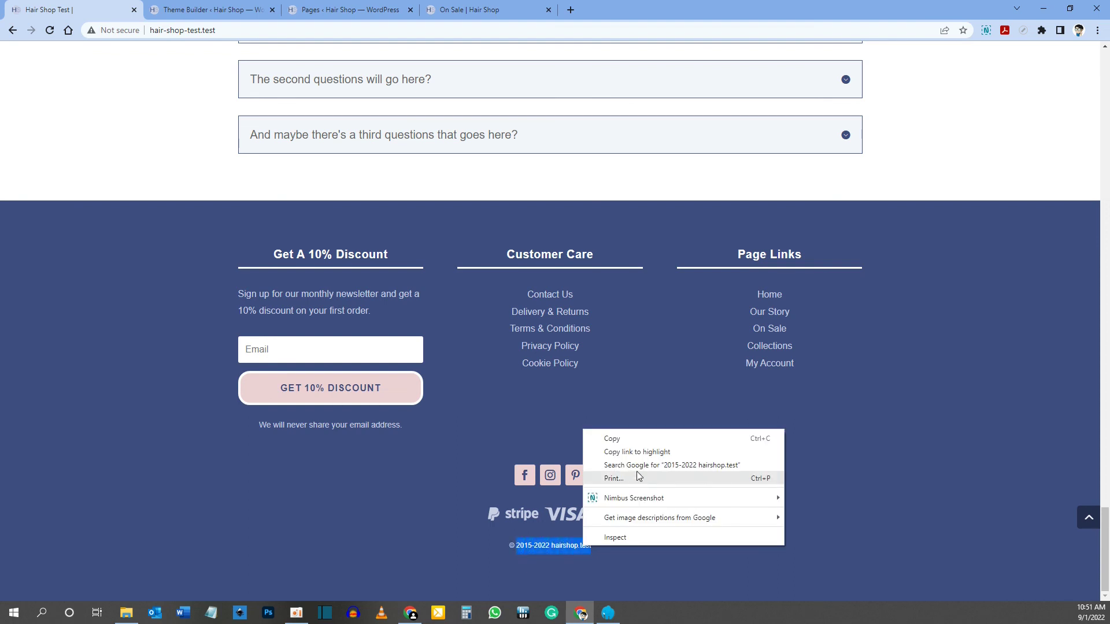
left_click(636, 439)
Save the payment logo's image settings in the Theme Builder and save the global footer layout
left_click(211, 10)
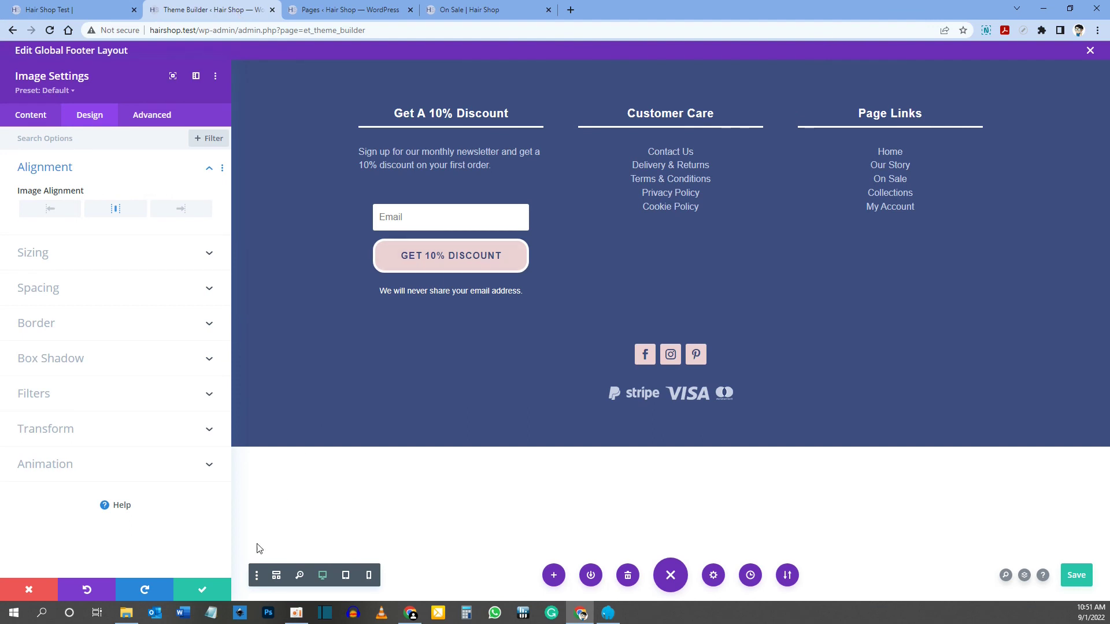
left_click(203, 588)
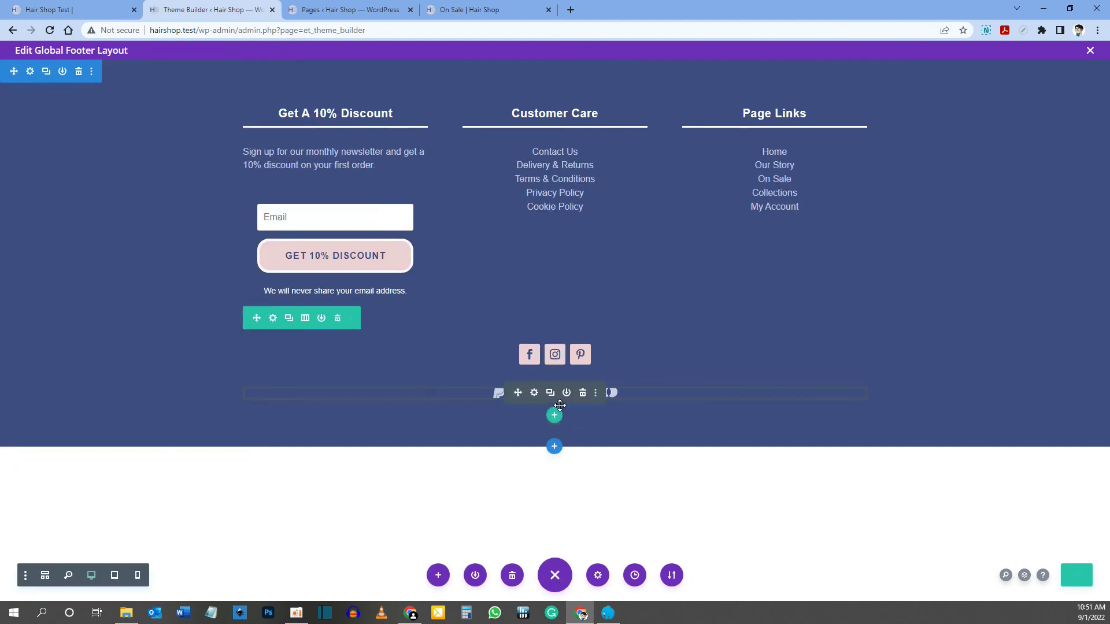
key("ctrl+s")
Insert a Text module directly below the payment logo image, working from the layers view
mouse_move(559, 398)
right_click(569, 397)
left_click(552, 372)
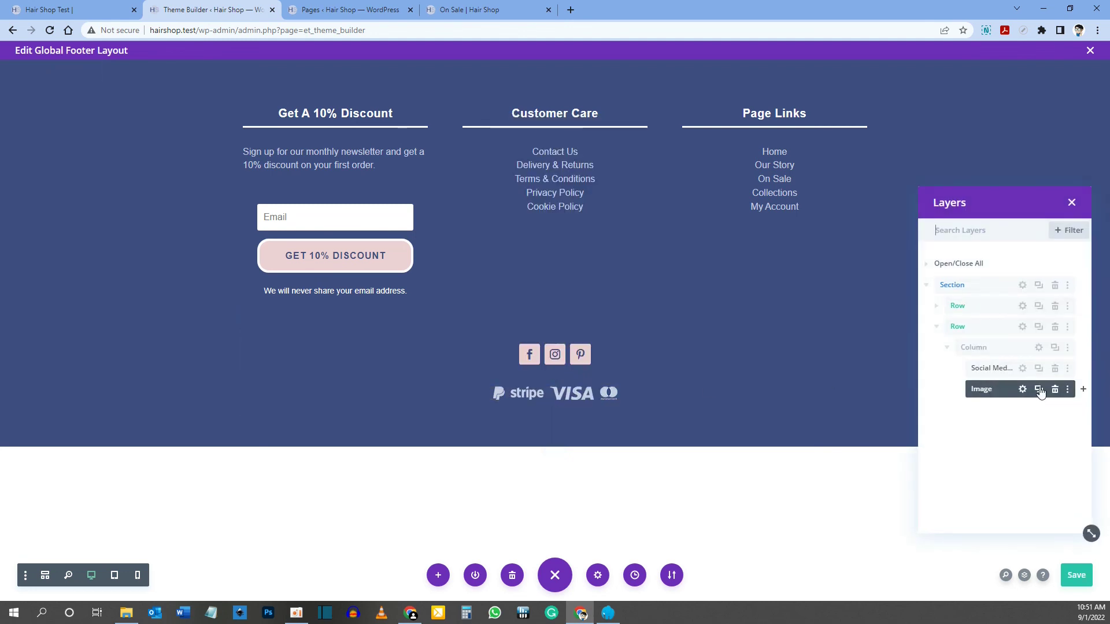
left_click(1085, 392)
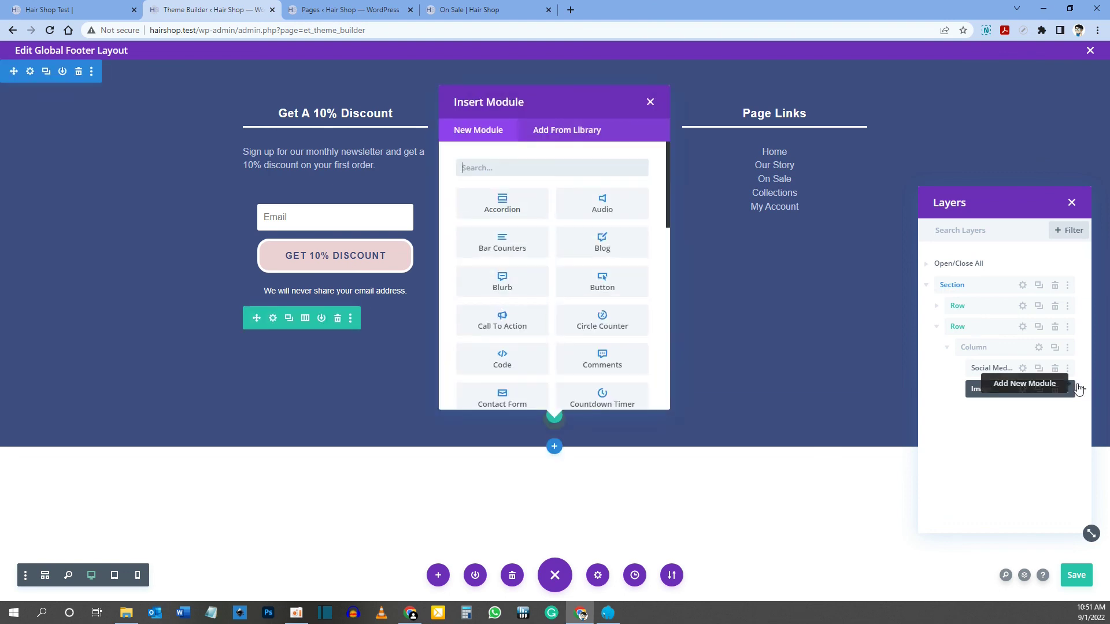
type("text")
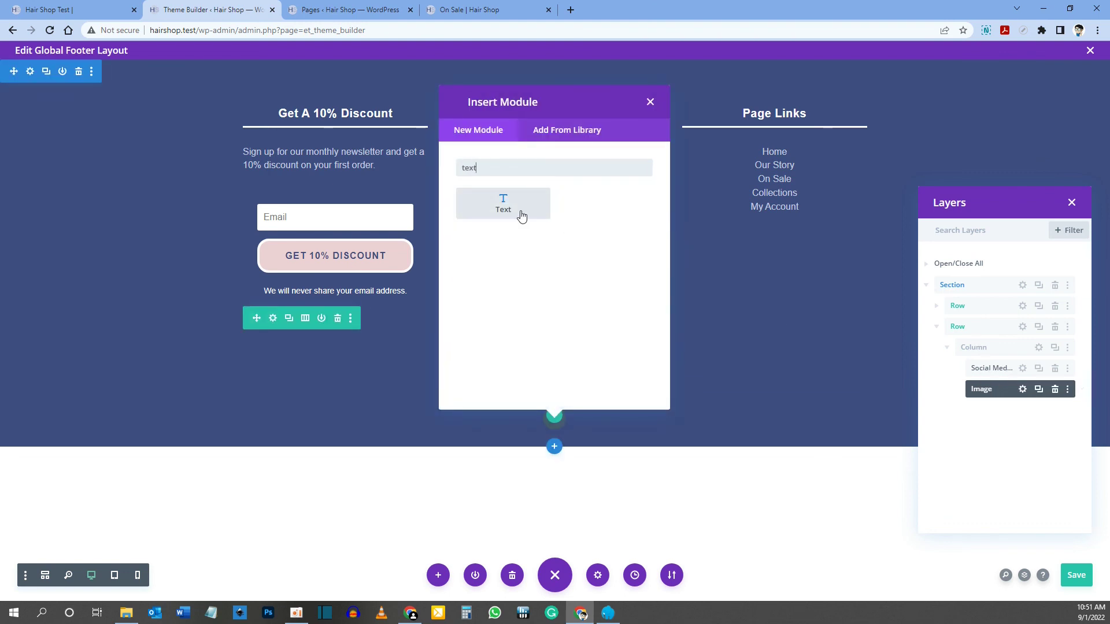
left_click(503, 204)
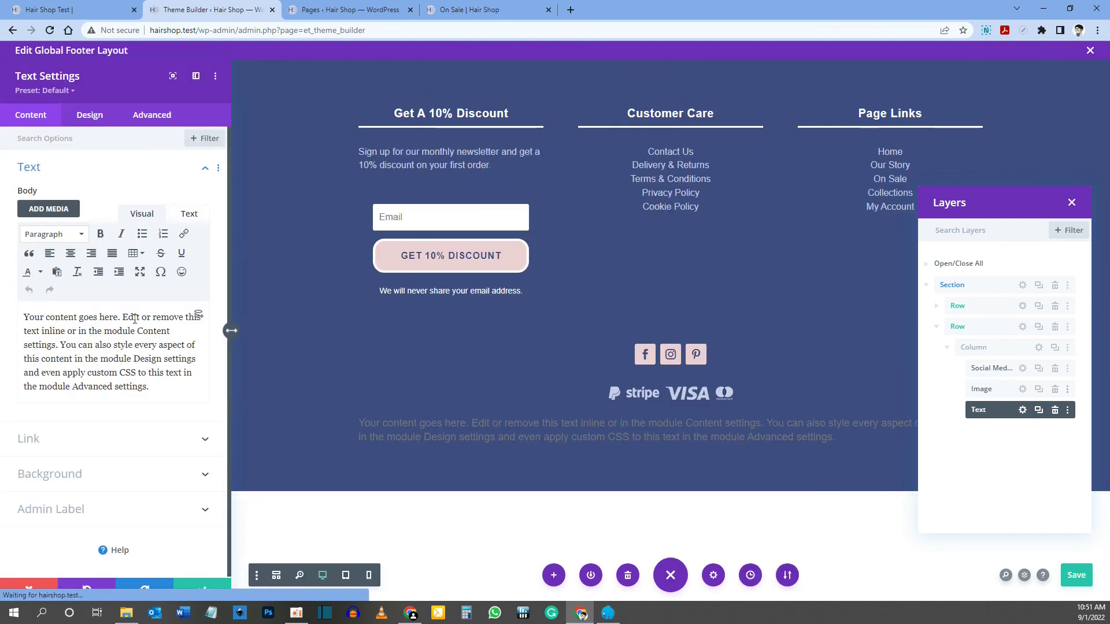
Examine the year range in the reference site's copyright line and return to the new Text module's settings
left_click(341, 10)
left_click(76, 10)
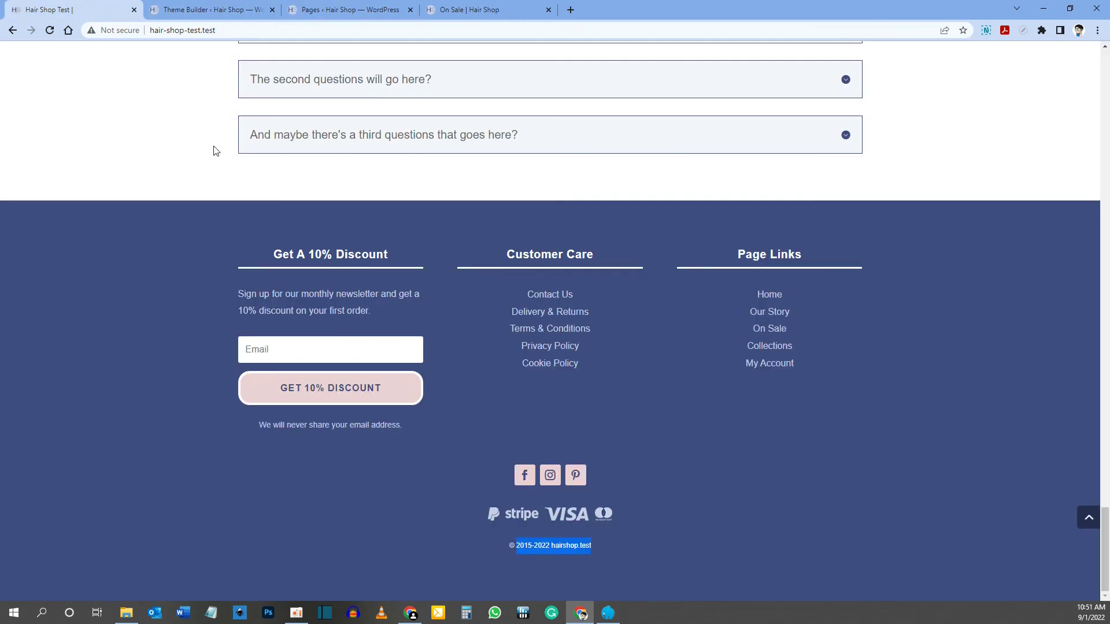
left_click(526, 556)
left_click_drag(535, 545, 549, 546)
left_click(542, 549)
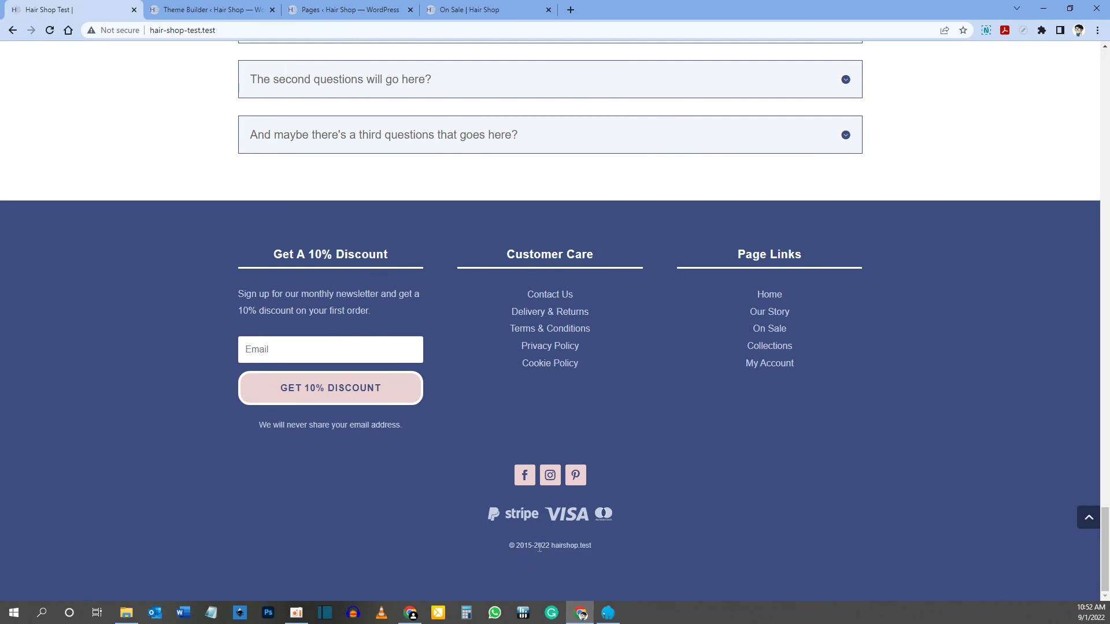
left_click_drag(535, 547, 549, 546)
left_click(180, 9)
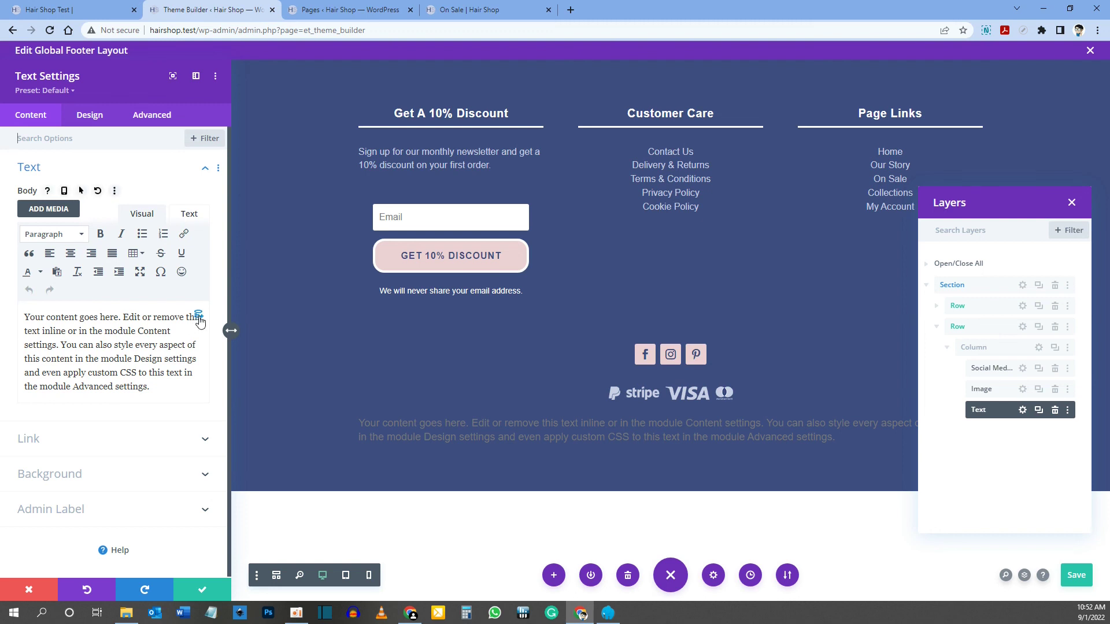
Replace the new Text module's body with the Current Date dynamic content
left_click(198, 317)
scroll(168, 355, "down", 1)
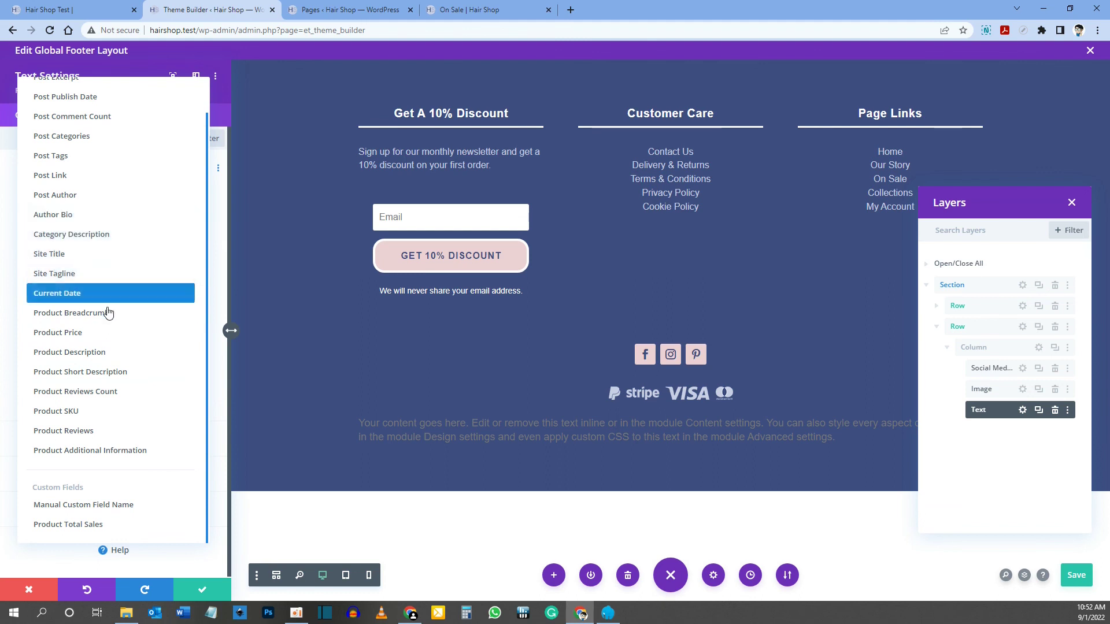
scroll(108, 331, "up", 1)
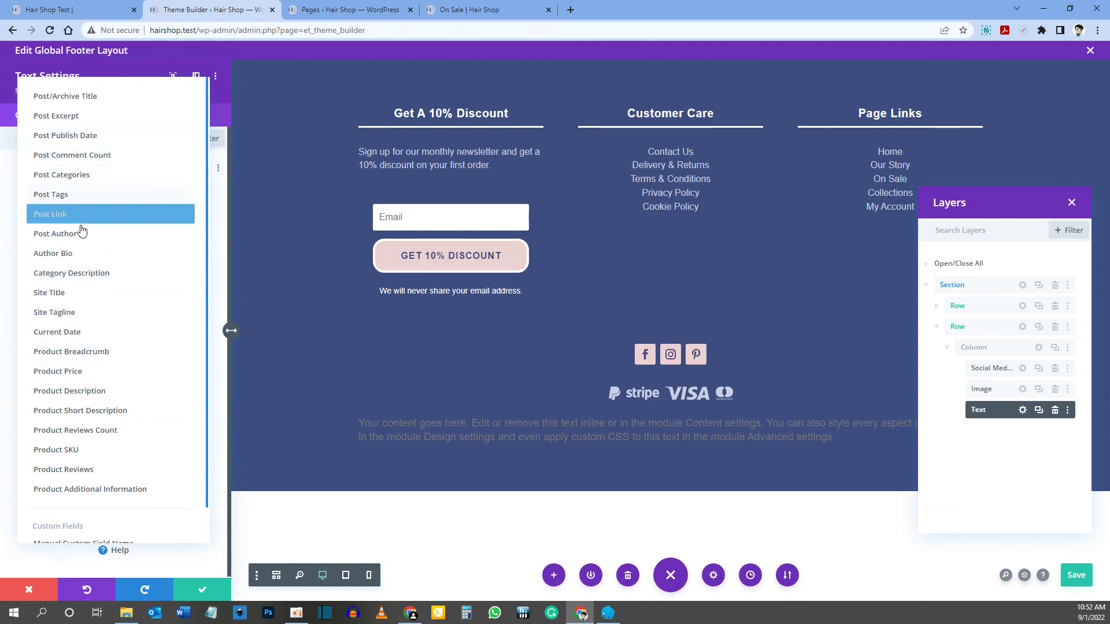
left_click(58, 334)
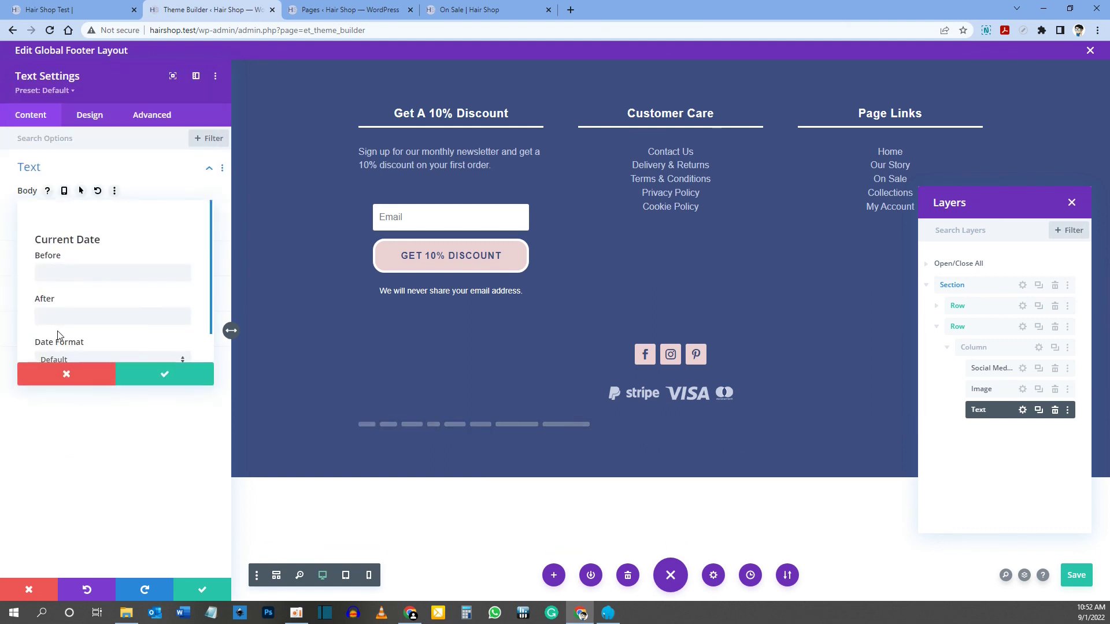
Set the Current Date's before text to "&copy; 2015-", following the reference site's copyright line
left_click(64, 5)
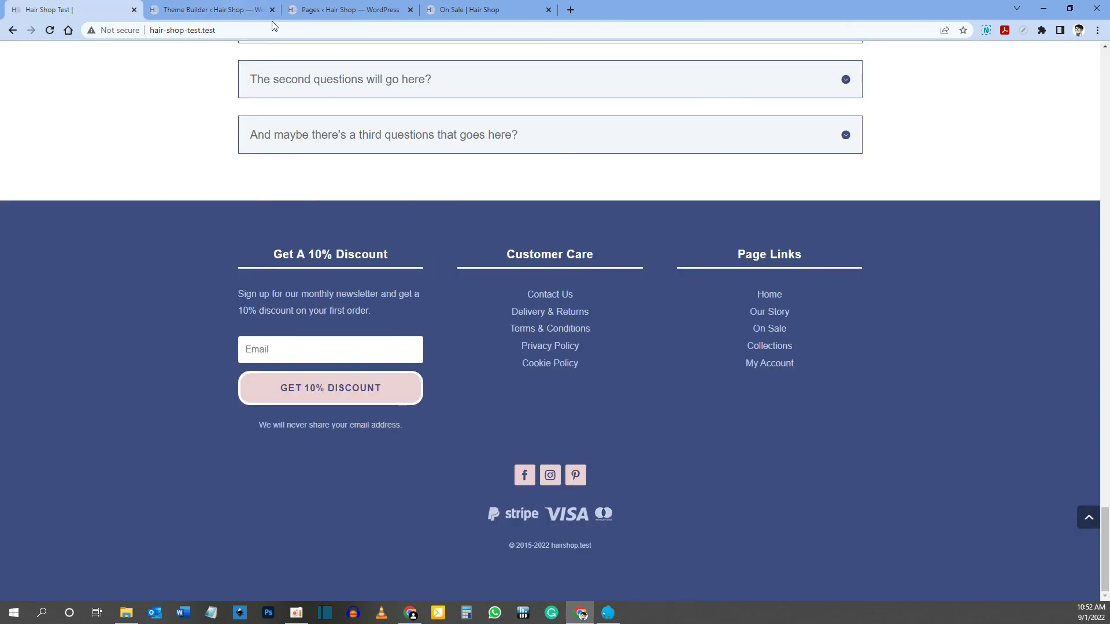
left_click(209, 9)
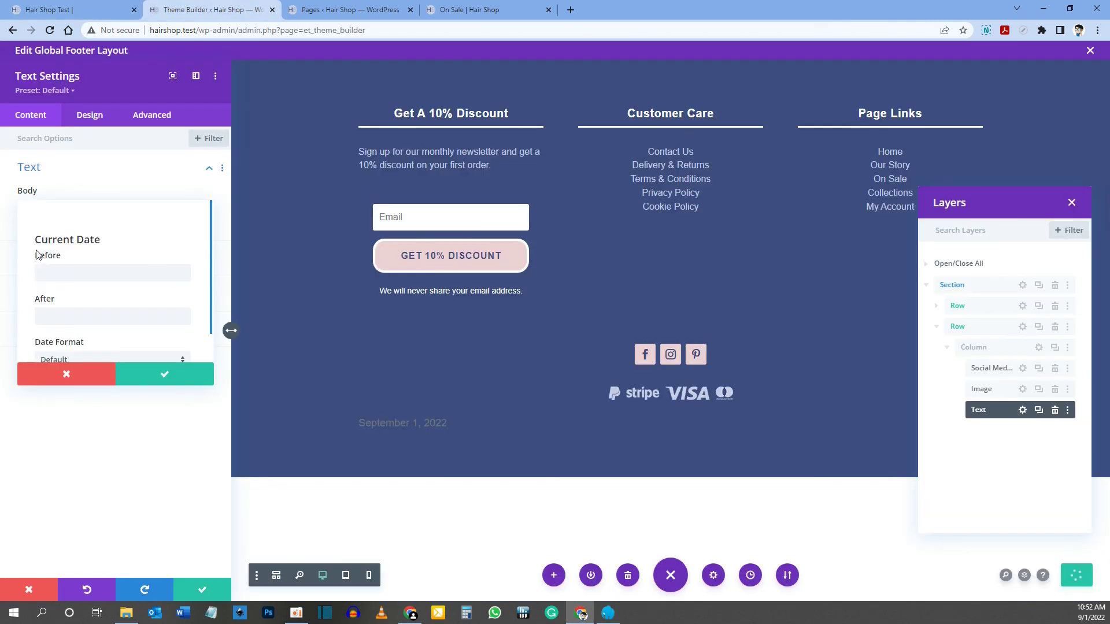
left_click(48, 271)
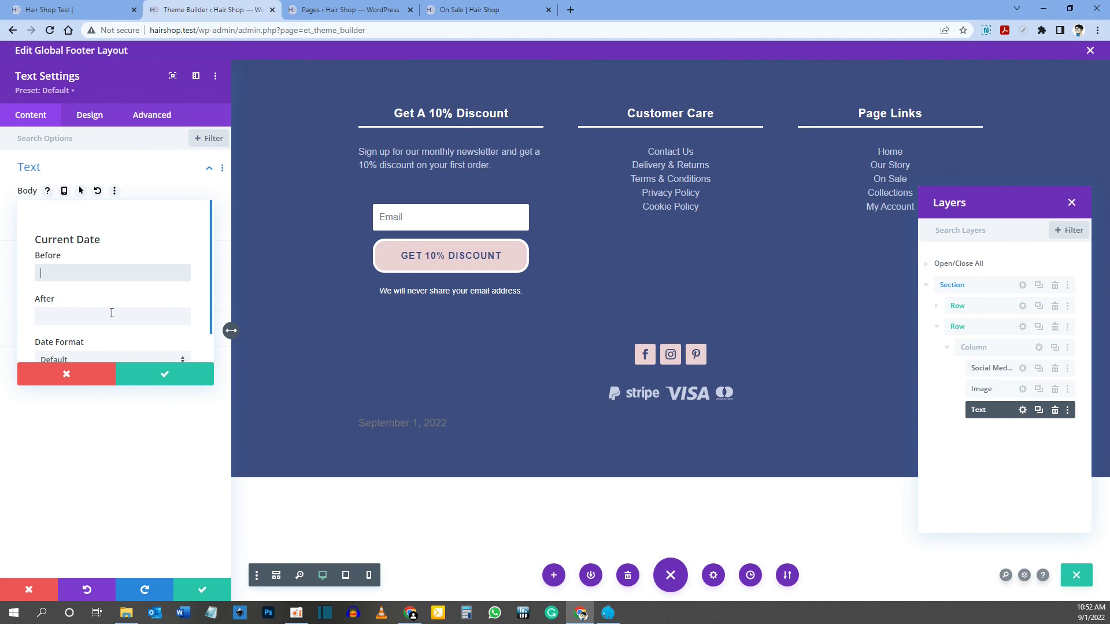
type("&copy")
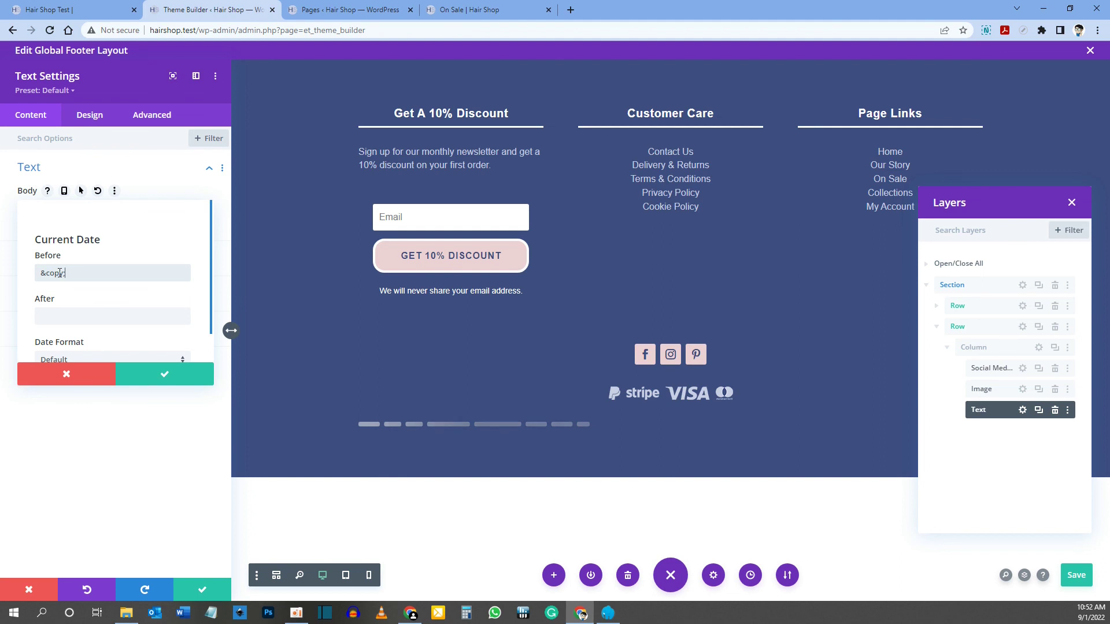
type(";")
left_click(75, 10)
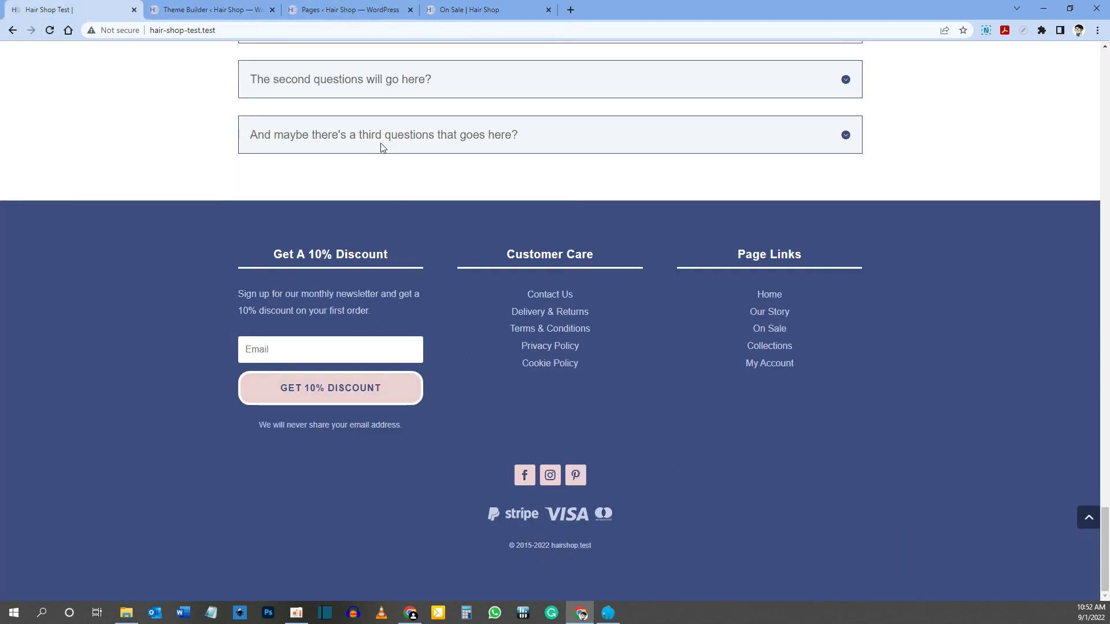
left_click(231, 9)
type("2015")
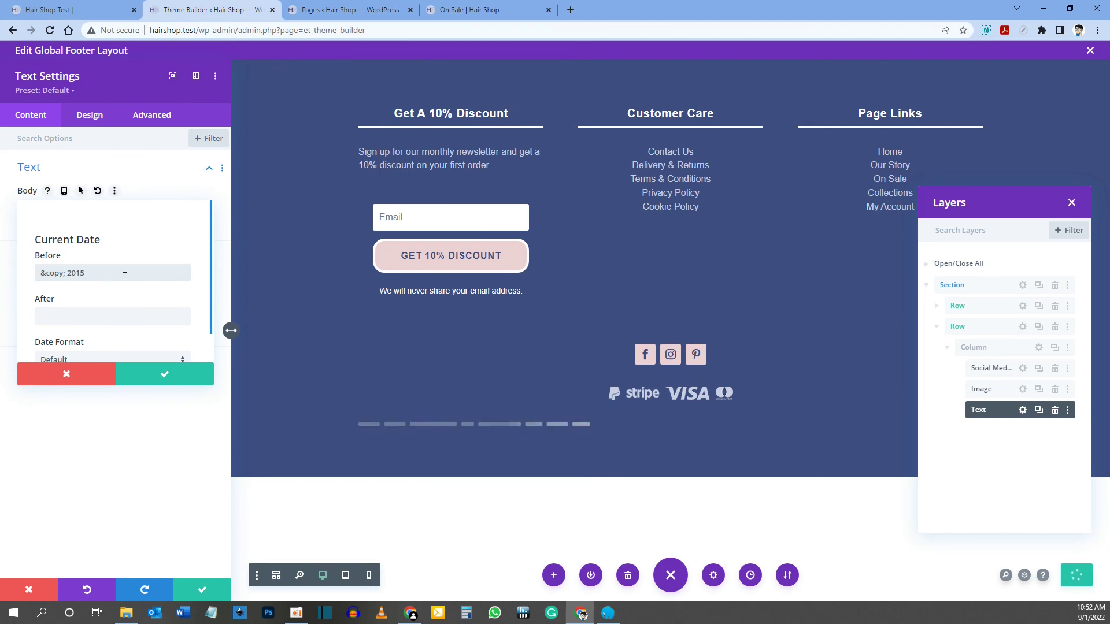
Copy "hairshop.test" from the copyright line in the Hair Shop Test reference site's footer
key("ctrl+shift+Tab")
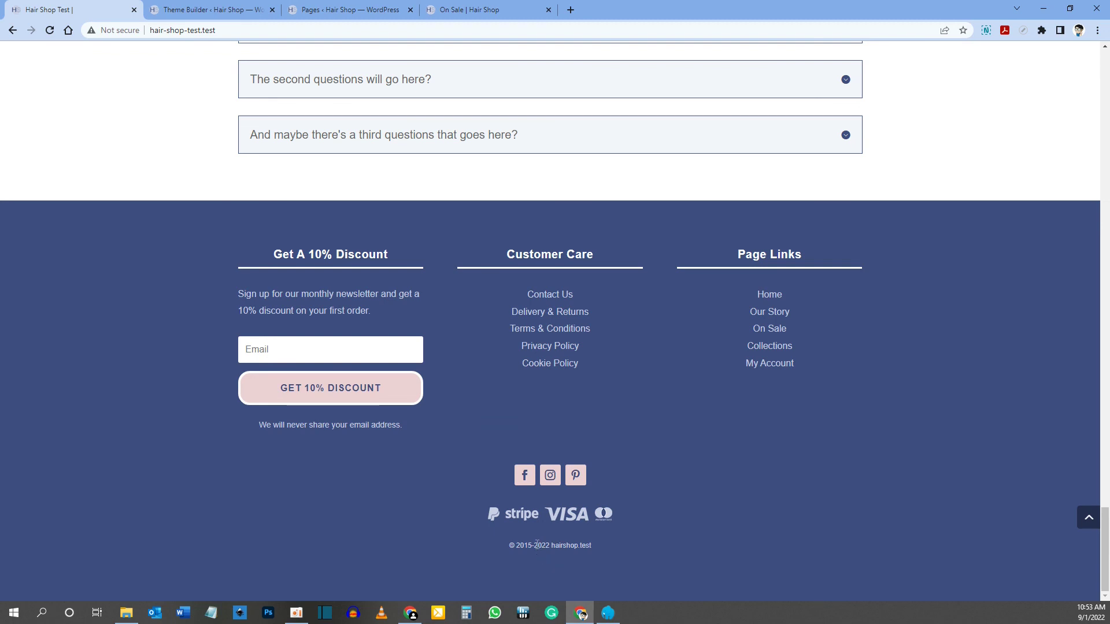
left_click_drag(534, 542, 551, 546)
left_click_drag(511, 542, 532, 545)
left_click(554, 546)
left_click_drag(554, 546, 592, 546)
key("ctrl+c")
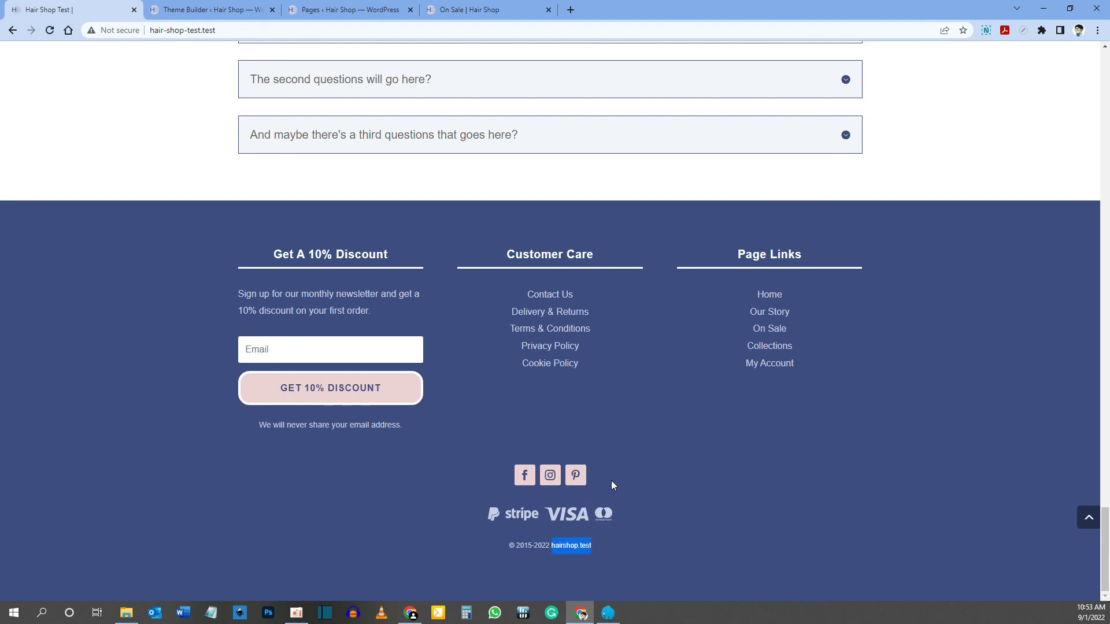
Paste "hairshop.test" as the Current Date's after text in the Theme Builder's Text module
left_click(199, 10)
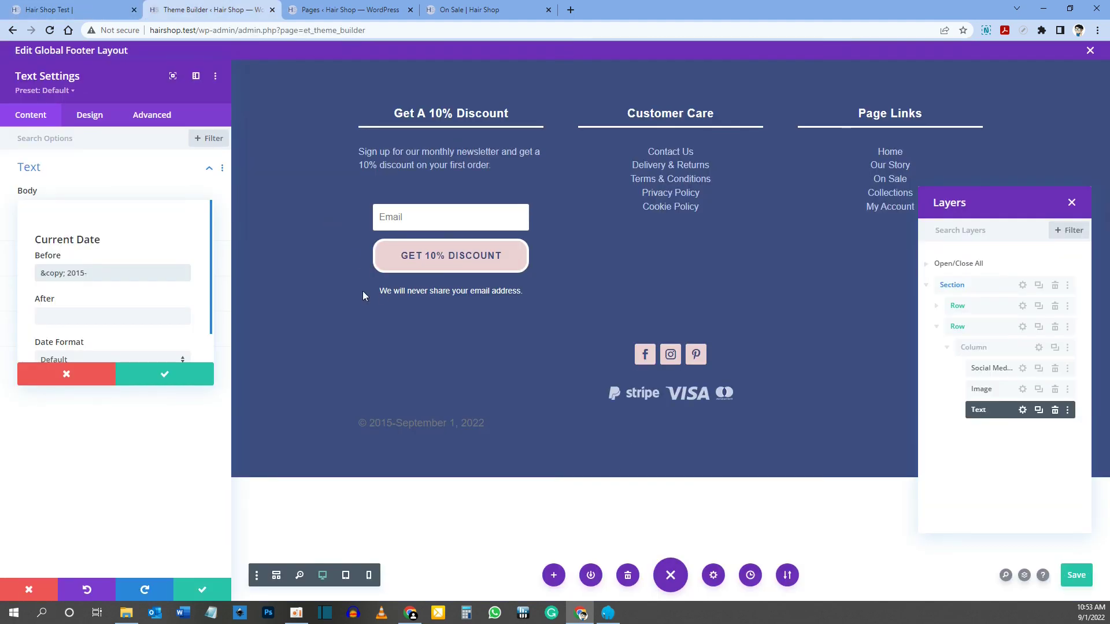
left_click(70, 315)
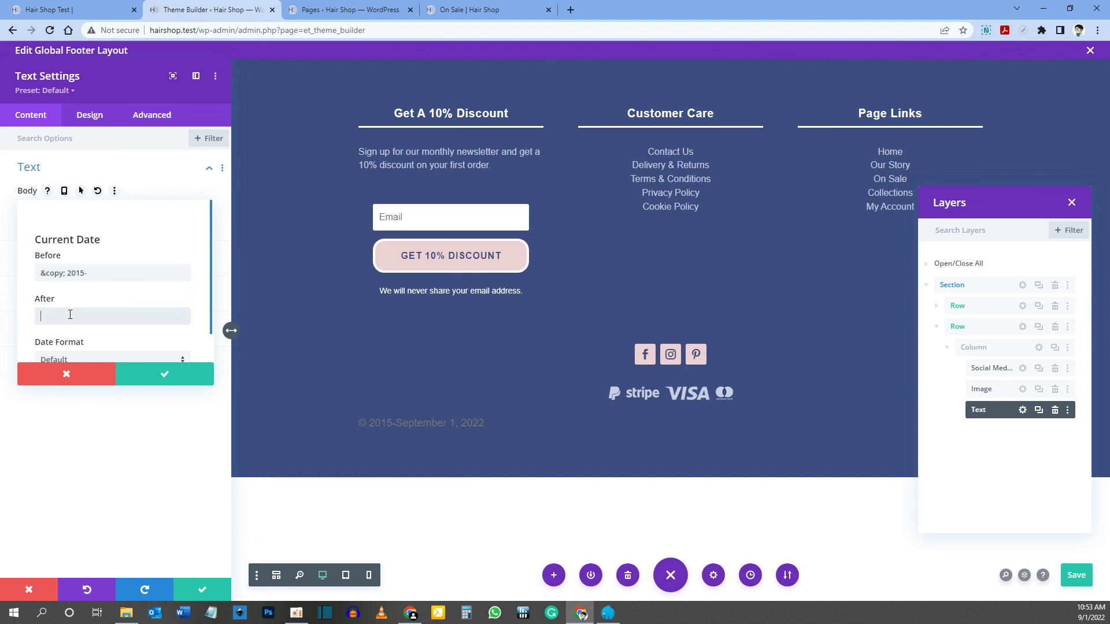
key("ctrl+v")
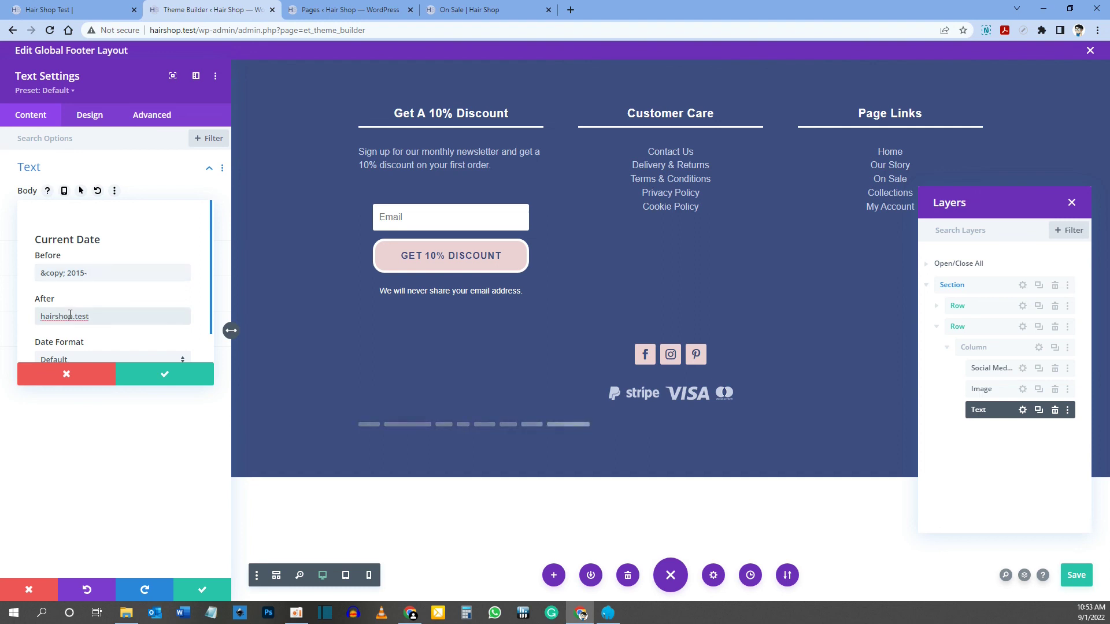
triple_click(105, 317)
triple_click(105, 316)
left_click(114, 320)
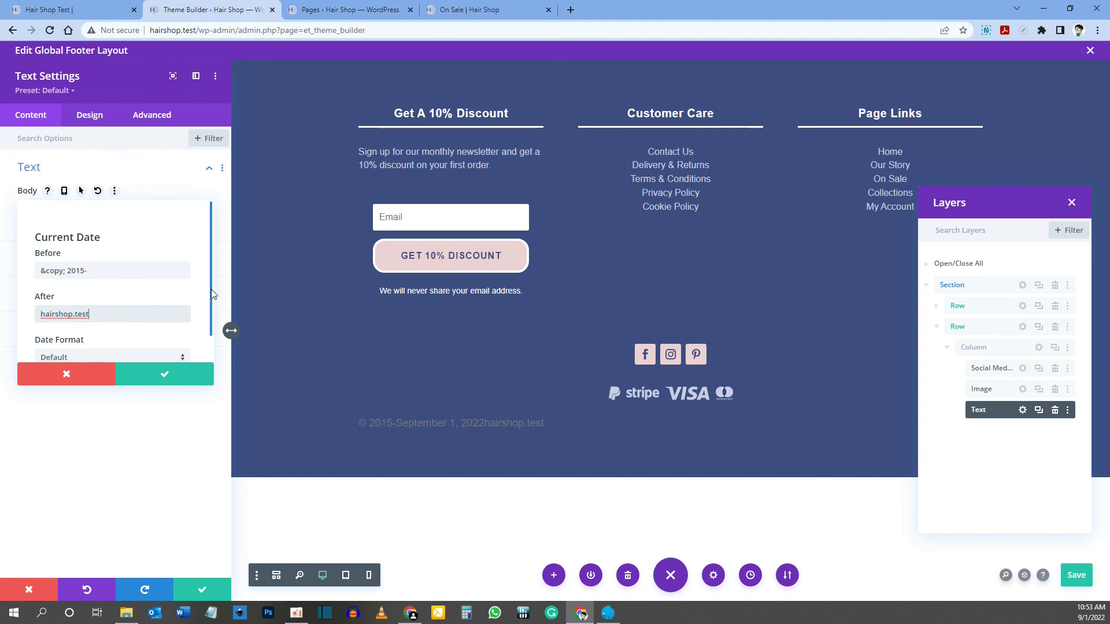
Give the Current Date the custom date format Y, add a space before "hairshop.test" in the after text, and apply the dynamic content
scroll(65, 324, "down", 1)
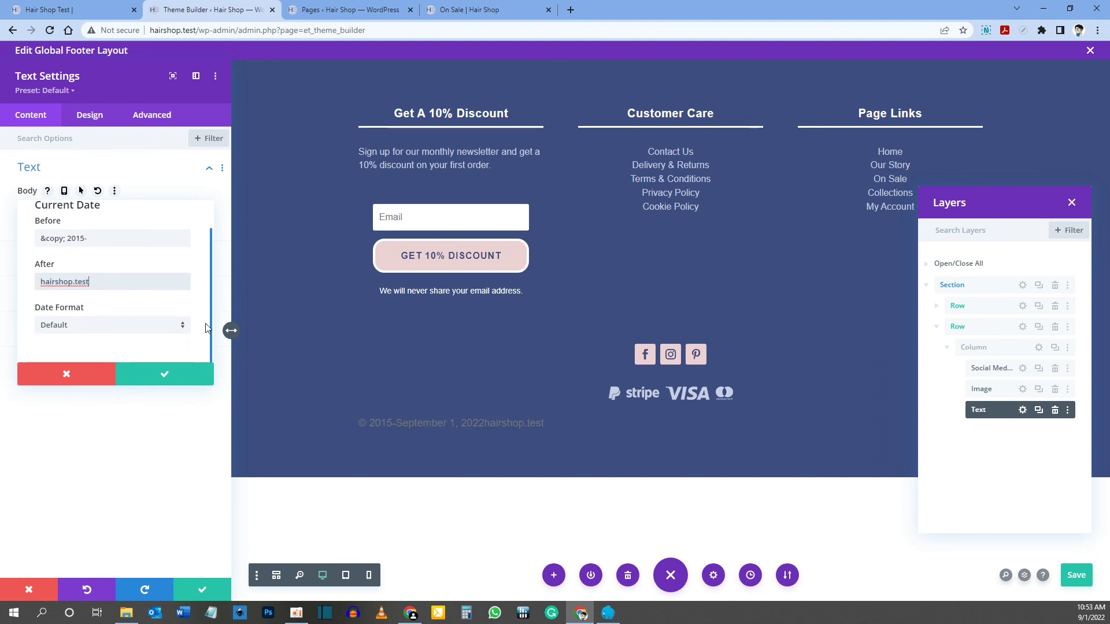
left_click(72, 326)
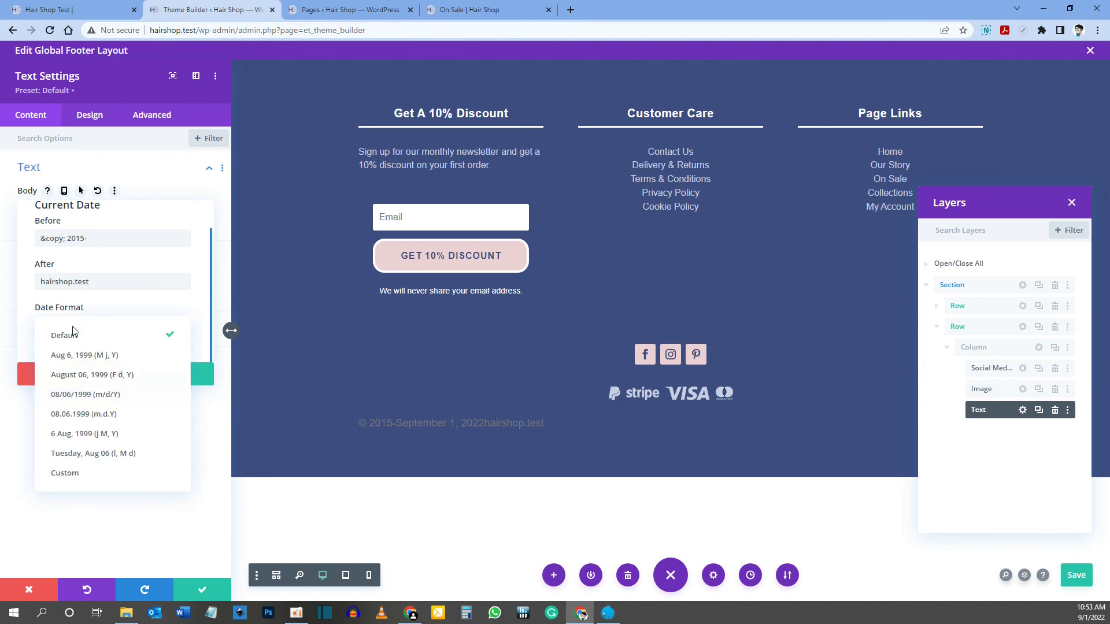
left_click(74, 481)
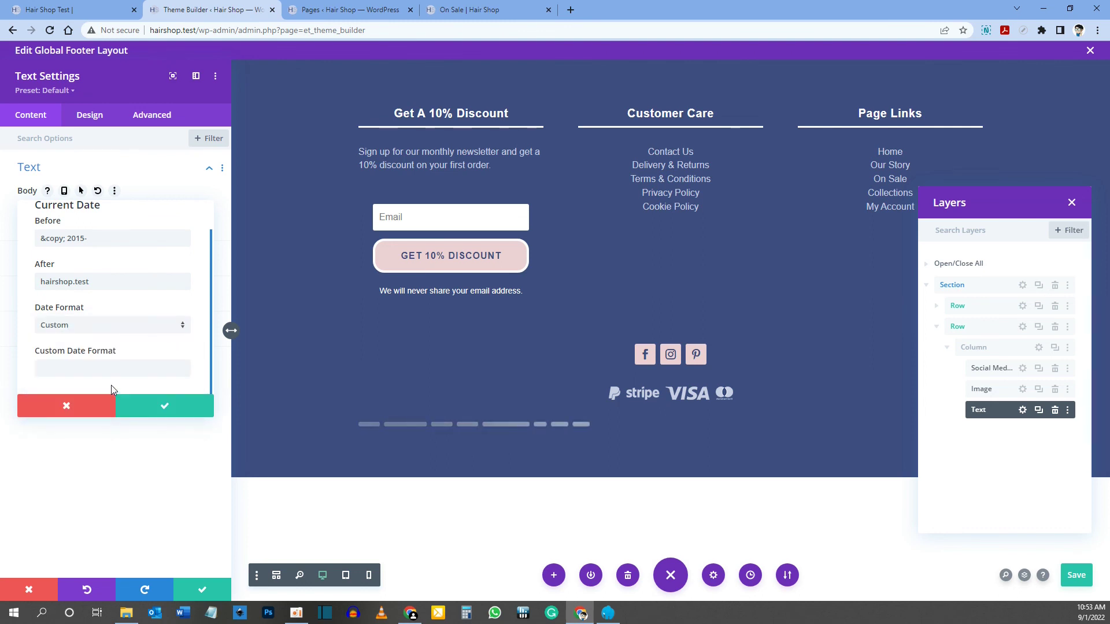
left_click(47, 366)
type("Y")
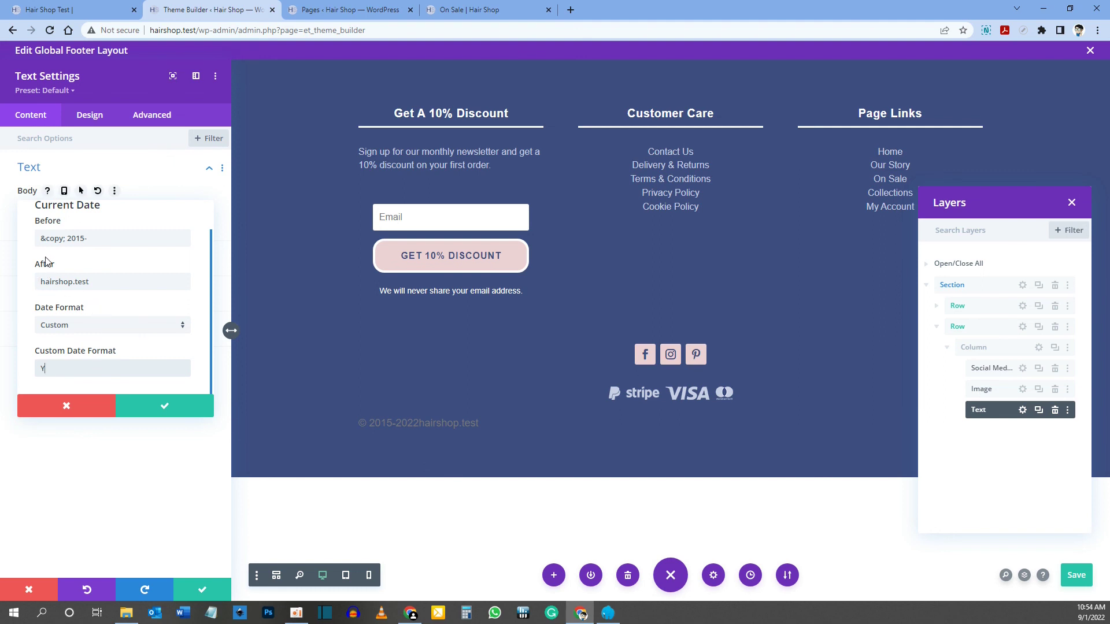
left_click(41, 281)
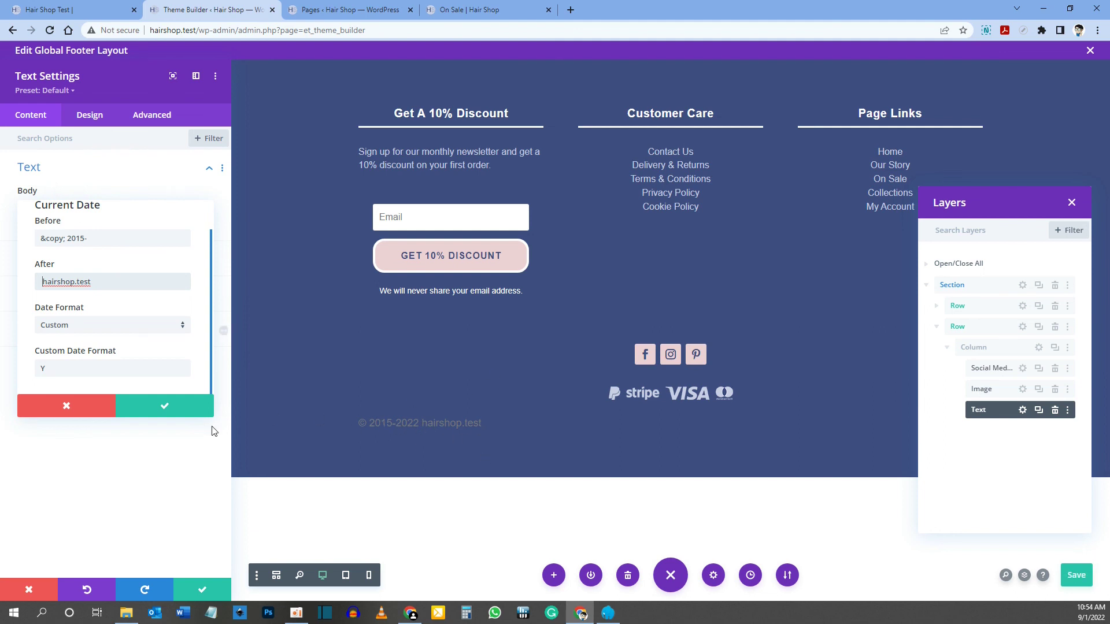
left_click(164, 406)
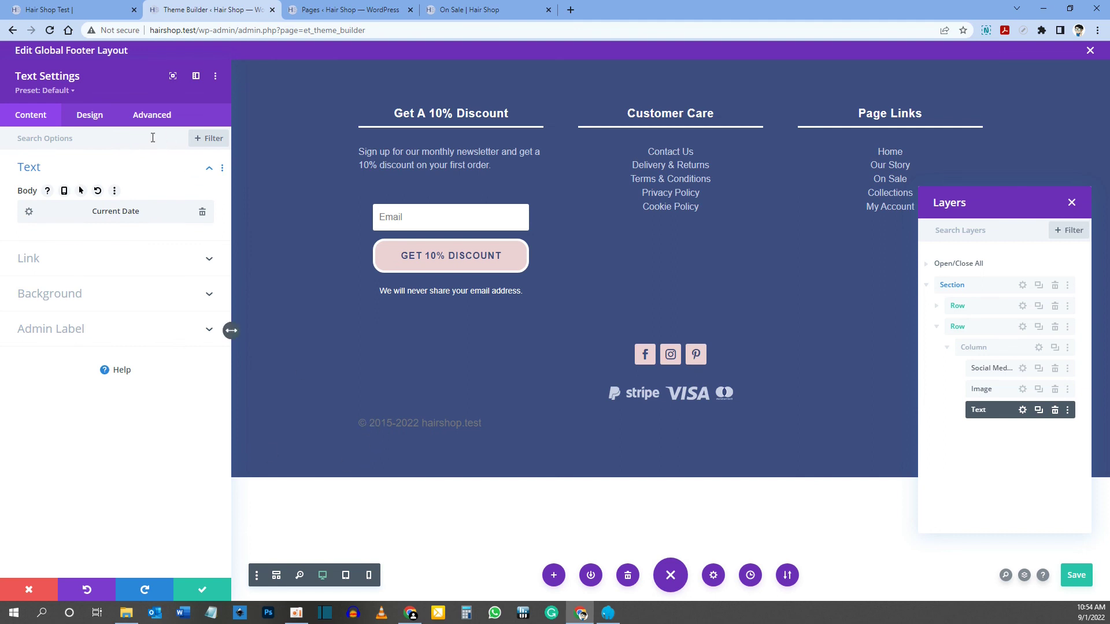
Style the copyright text with the saved colour #c8cfe4, a 12px text size and centred alignment
left_click(87, 116)
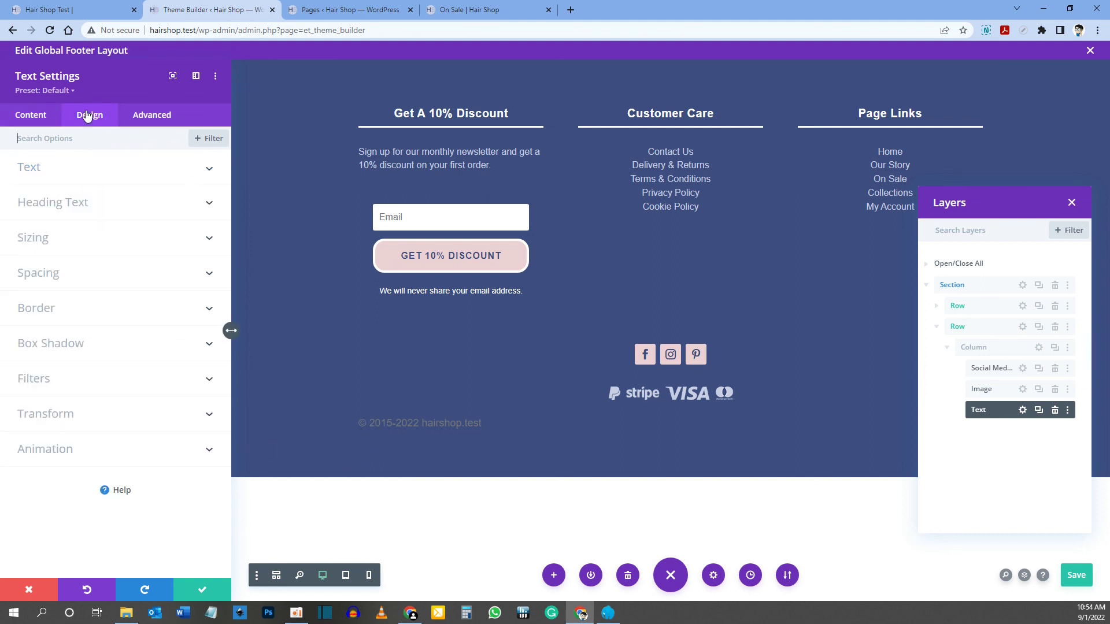
left_click(43, 173)
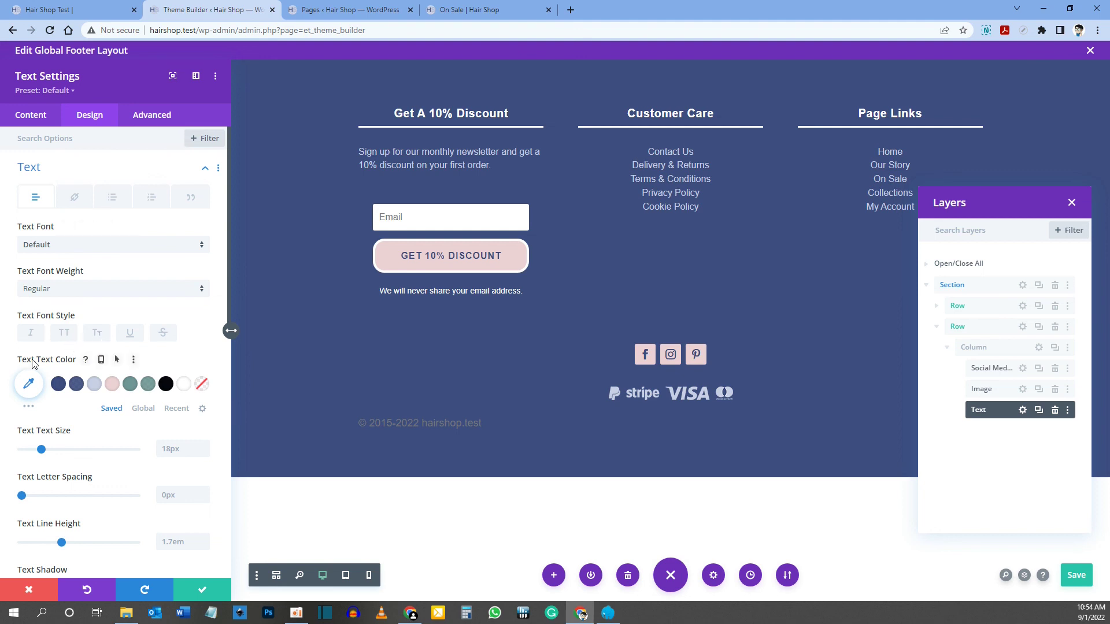
left_click(94, 385)
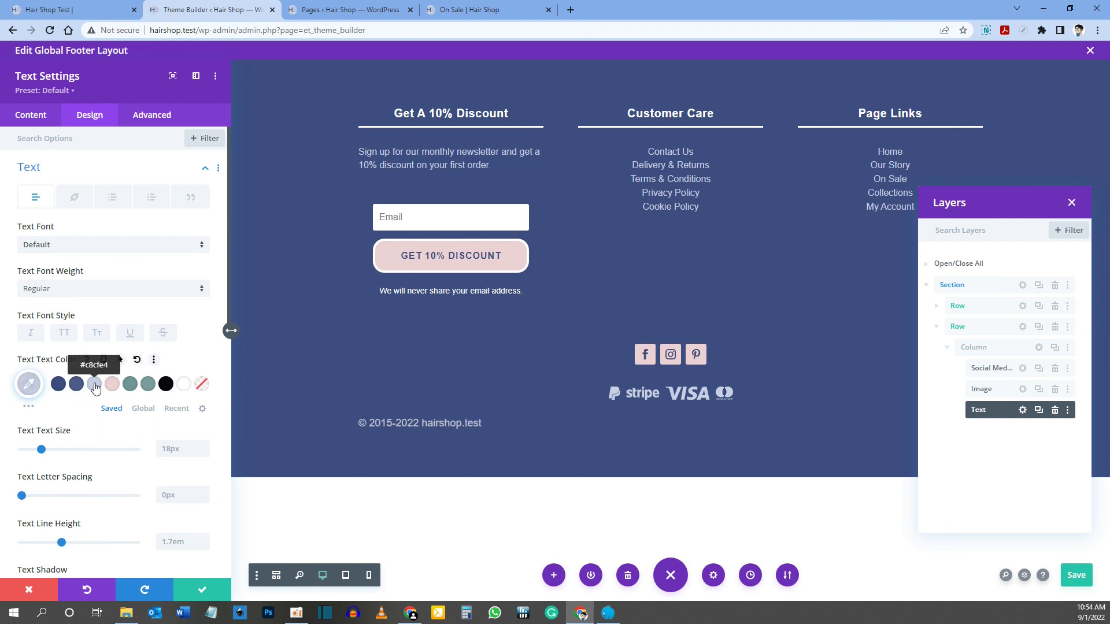
left_click(175, 449)
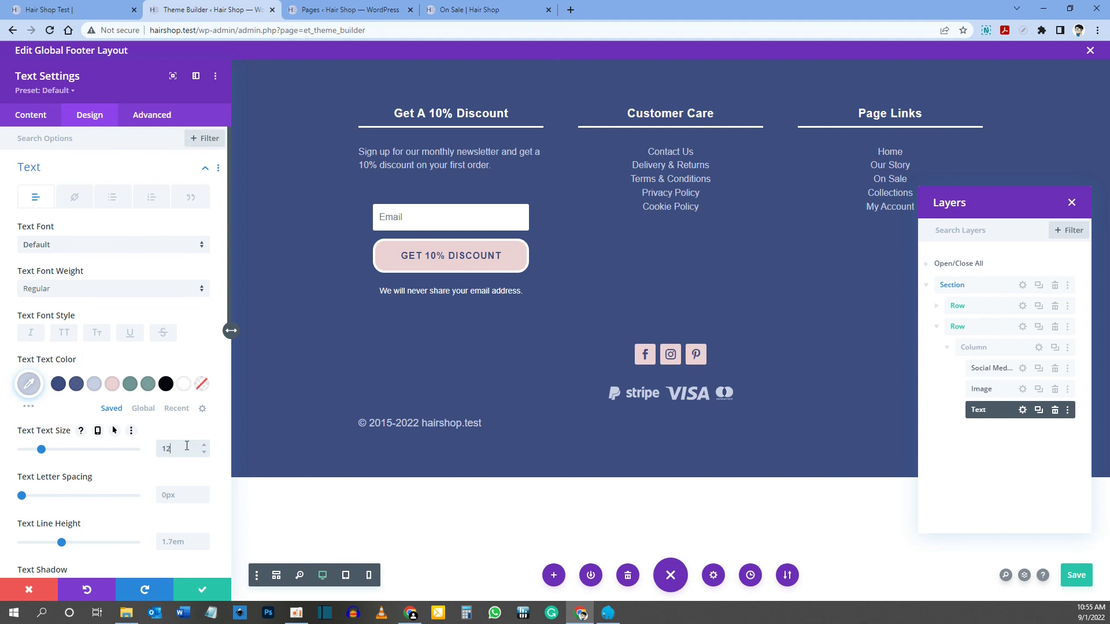
type("12px")
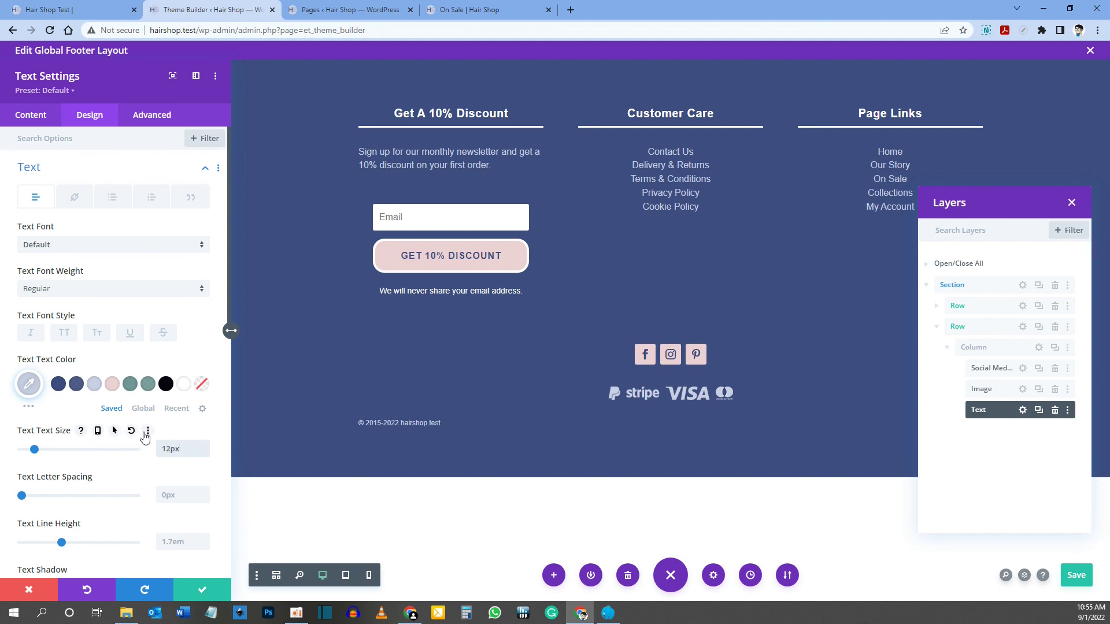
scroll(145, 438, "down", 5)
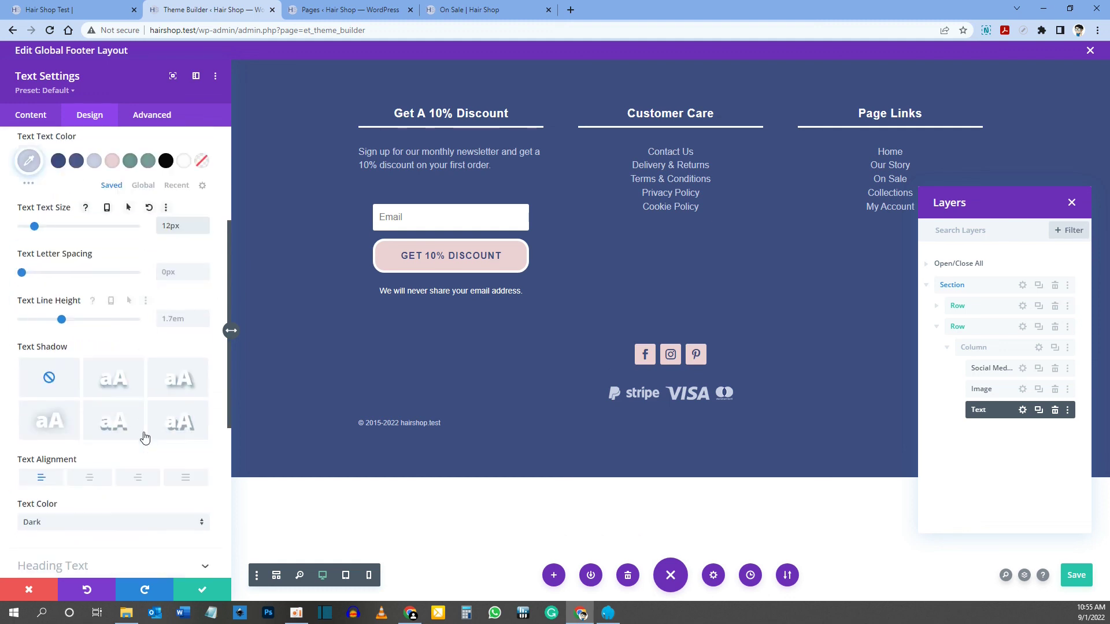
left_click(91, 471)
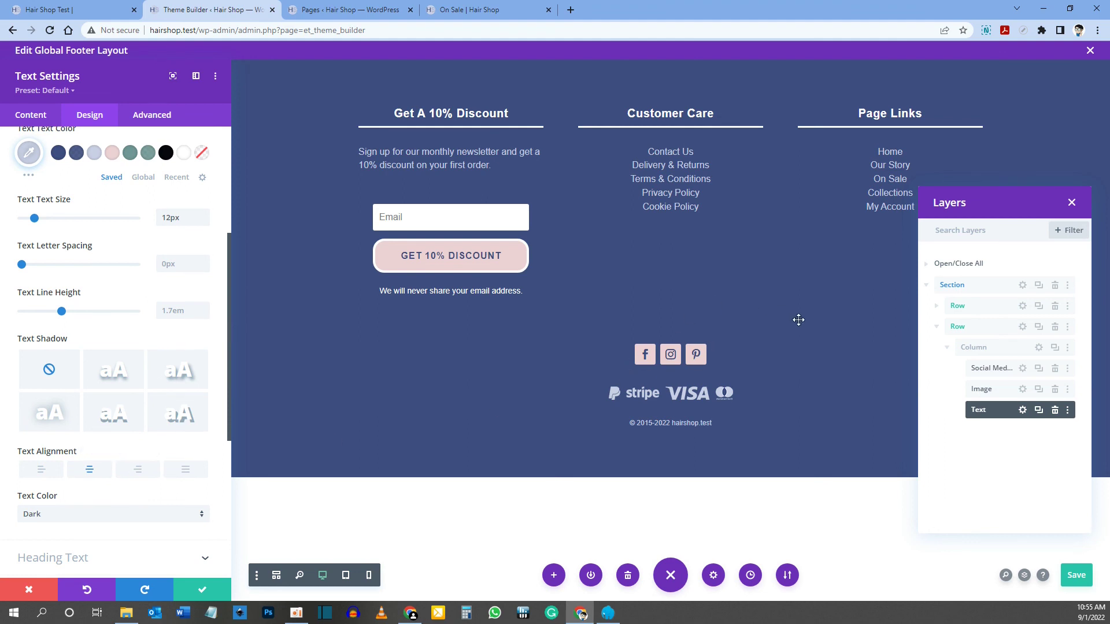
Save the global footer layout, close its editor, and save the Theme Builder changes
left_click(1077, 577)
left_click(1089, 52)
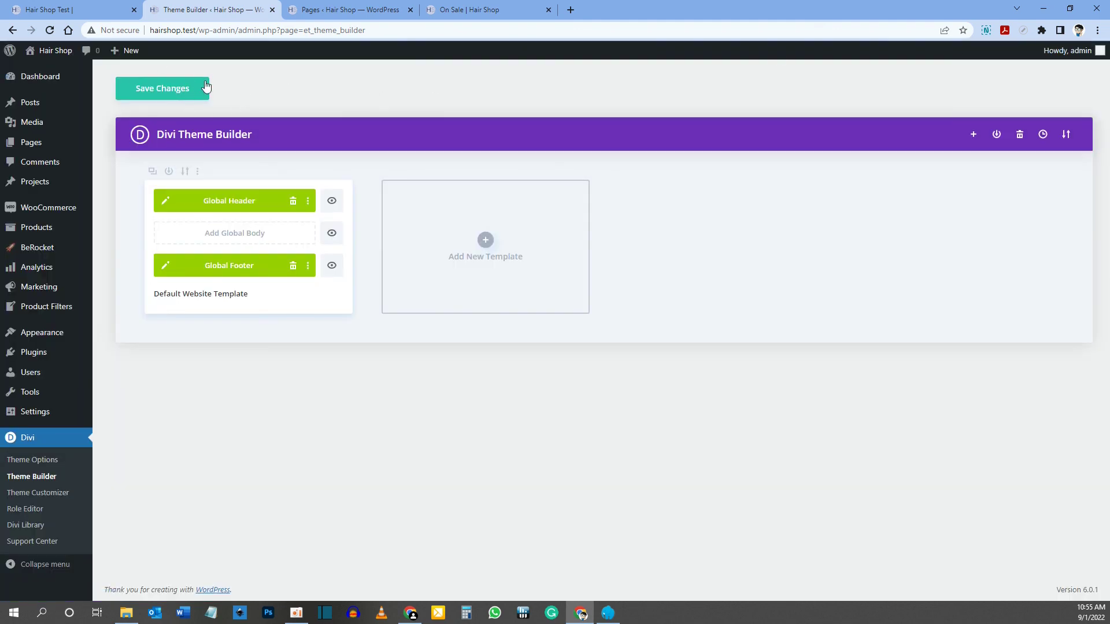
left_click(161, 97)
Examine the finished footer on the live On Sale page down to the copyright line
left_click(349, 10)
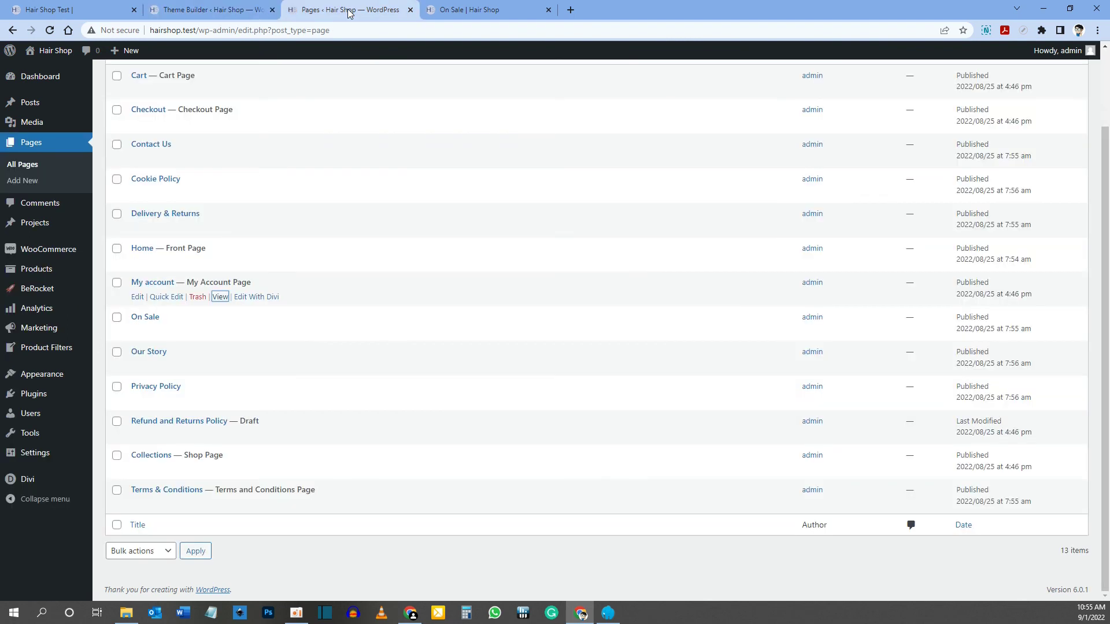
left_click(448, 10)
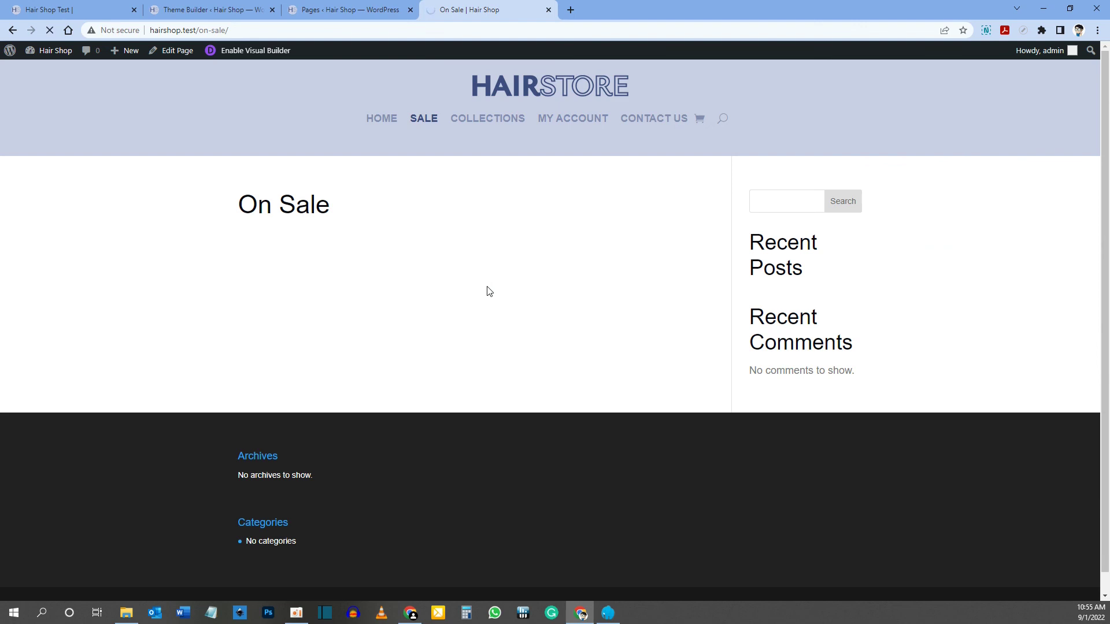
scroll(488, 288, "down", 4)
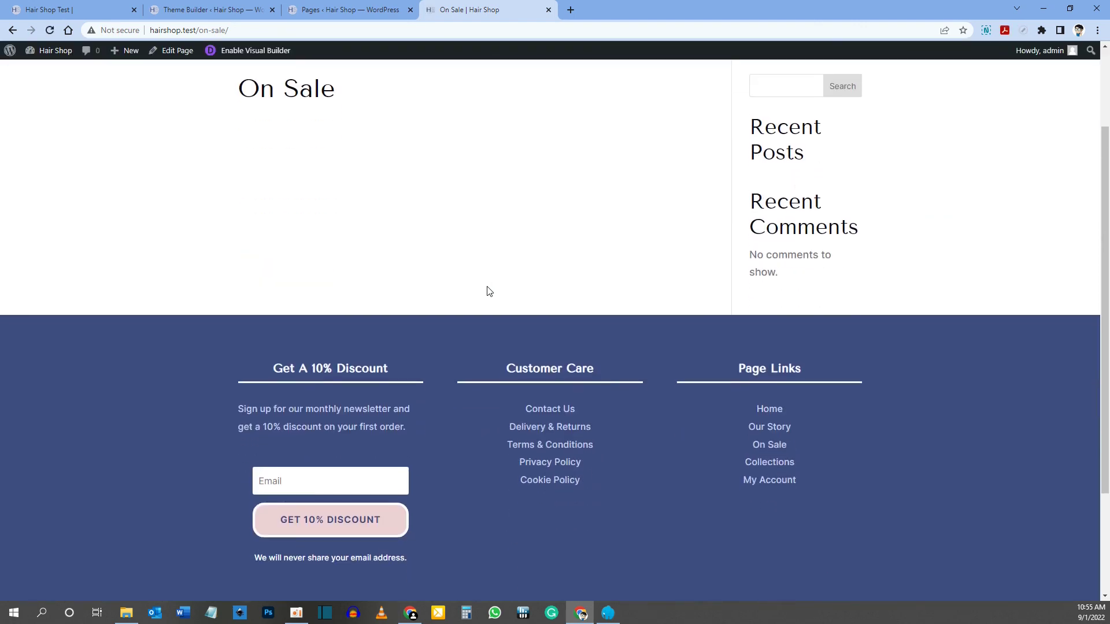
scroll(719, 272, "down", 1)
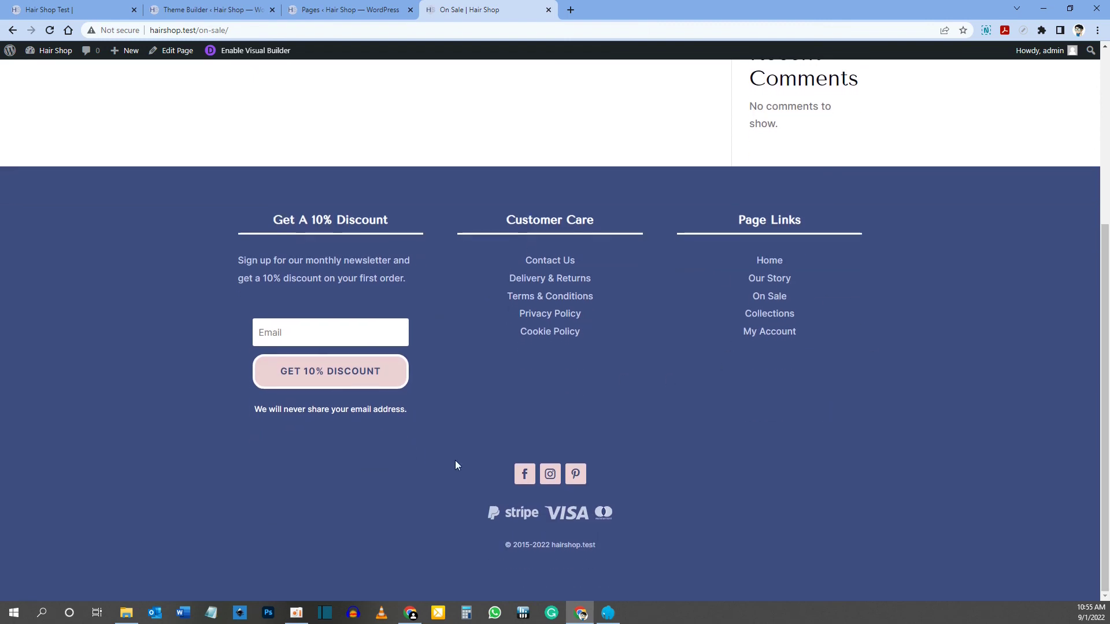